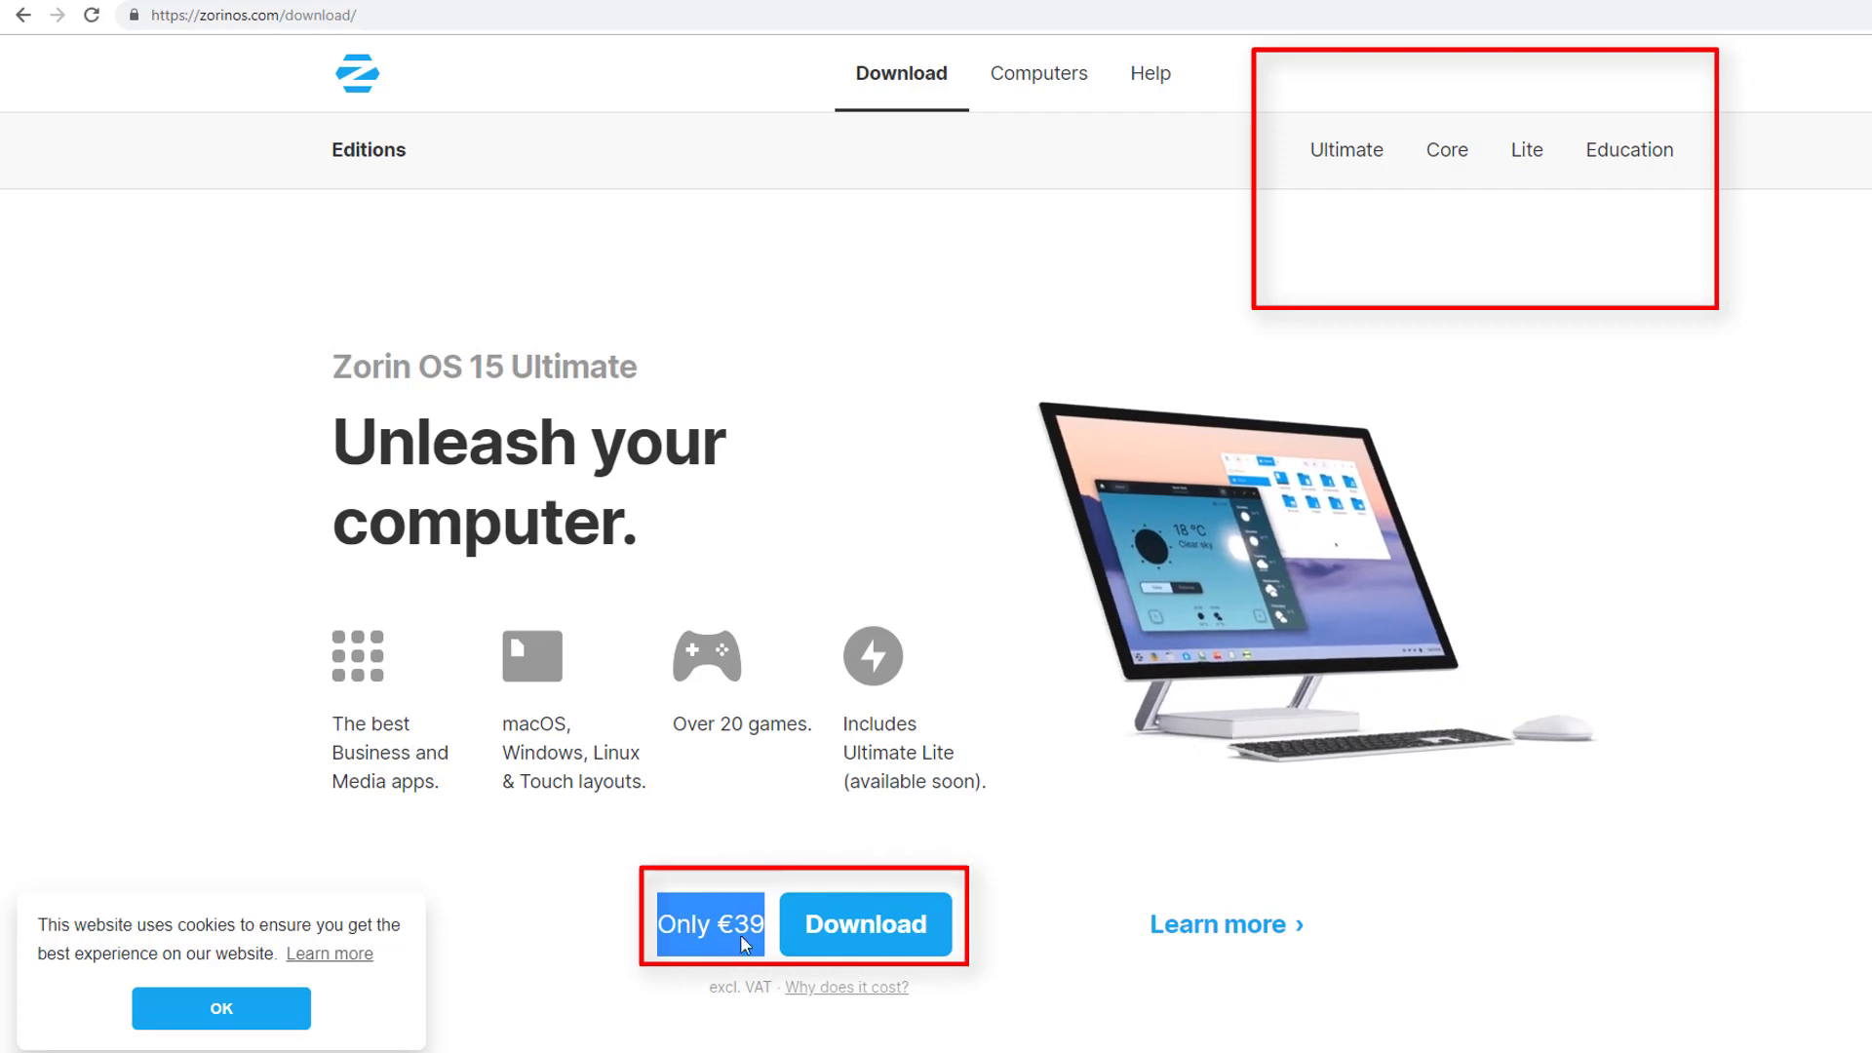
Look through the Ultimate, Core, Lite and Education editions on the Zorin OS download page.
{"action": "left_click", "coordinate": [885, 417]}
{"action": "left_click", "coordinate": [1349, 154]}
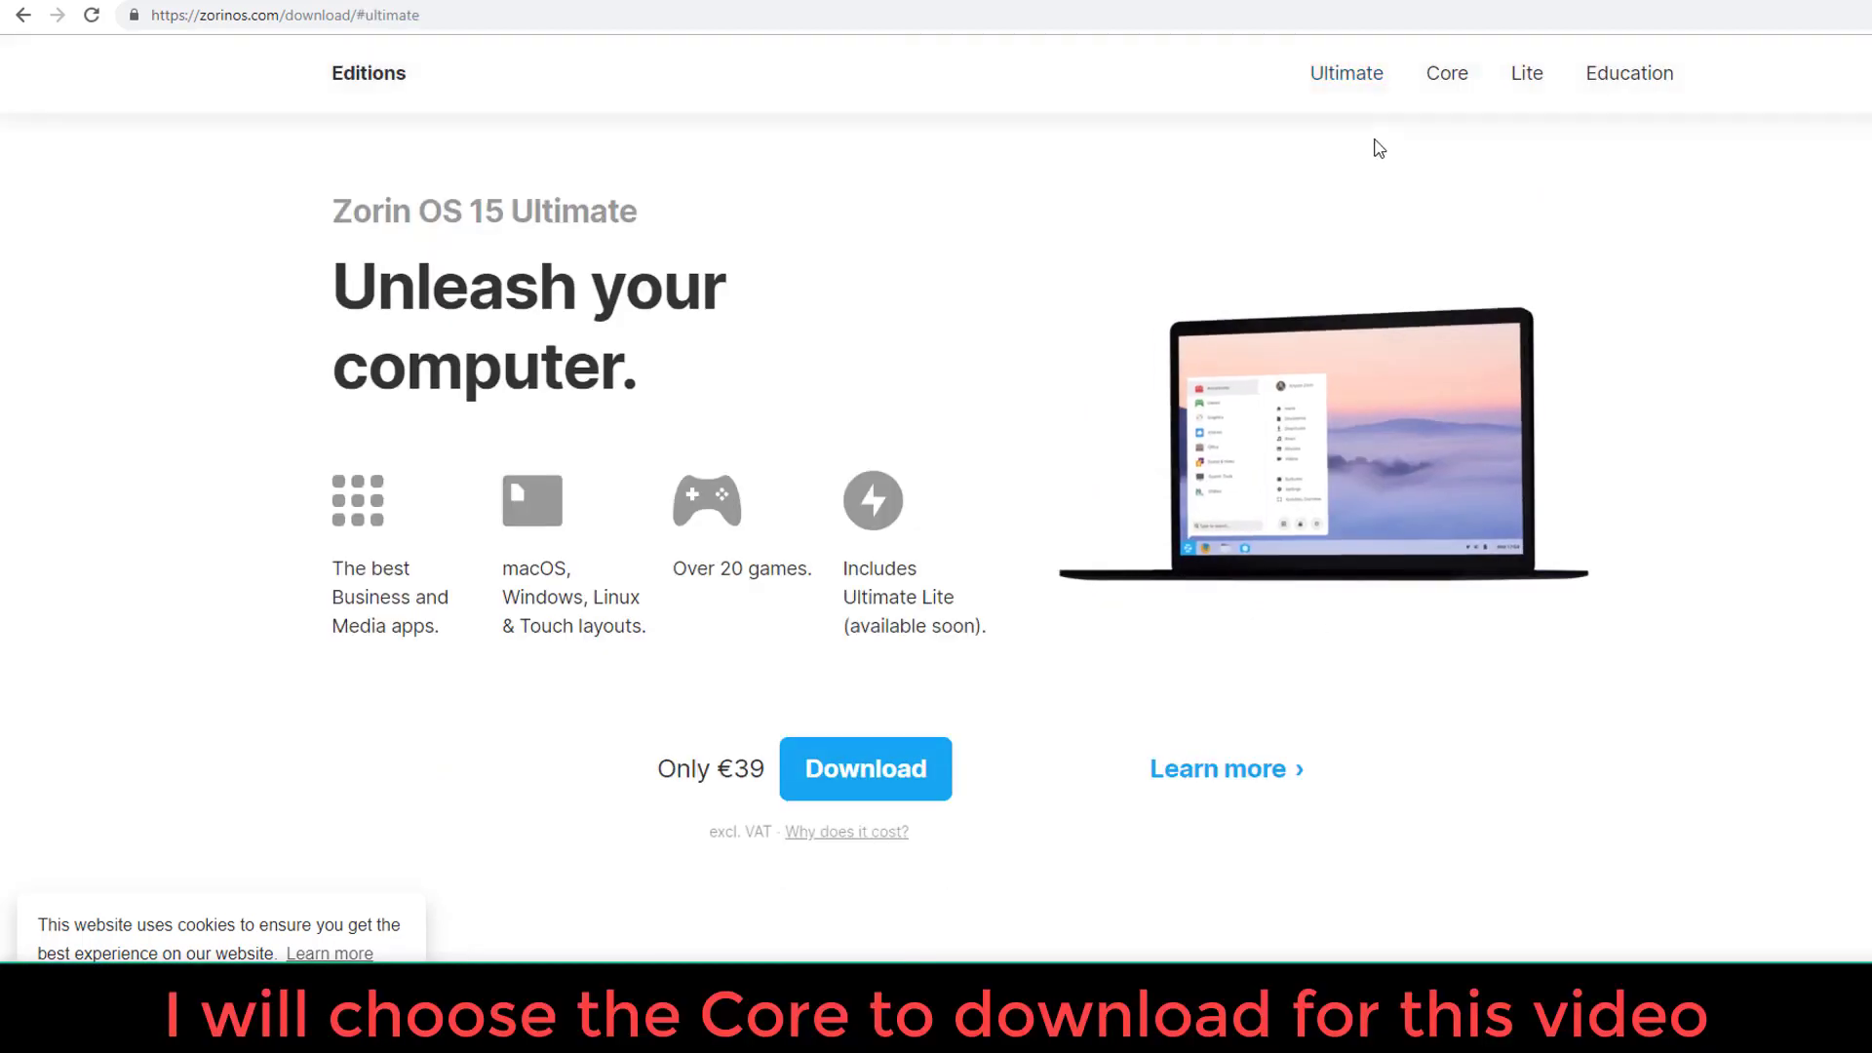
{"action": "left_click", "coordinate": [1447, 75]}
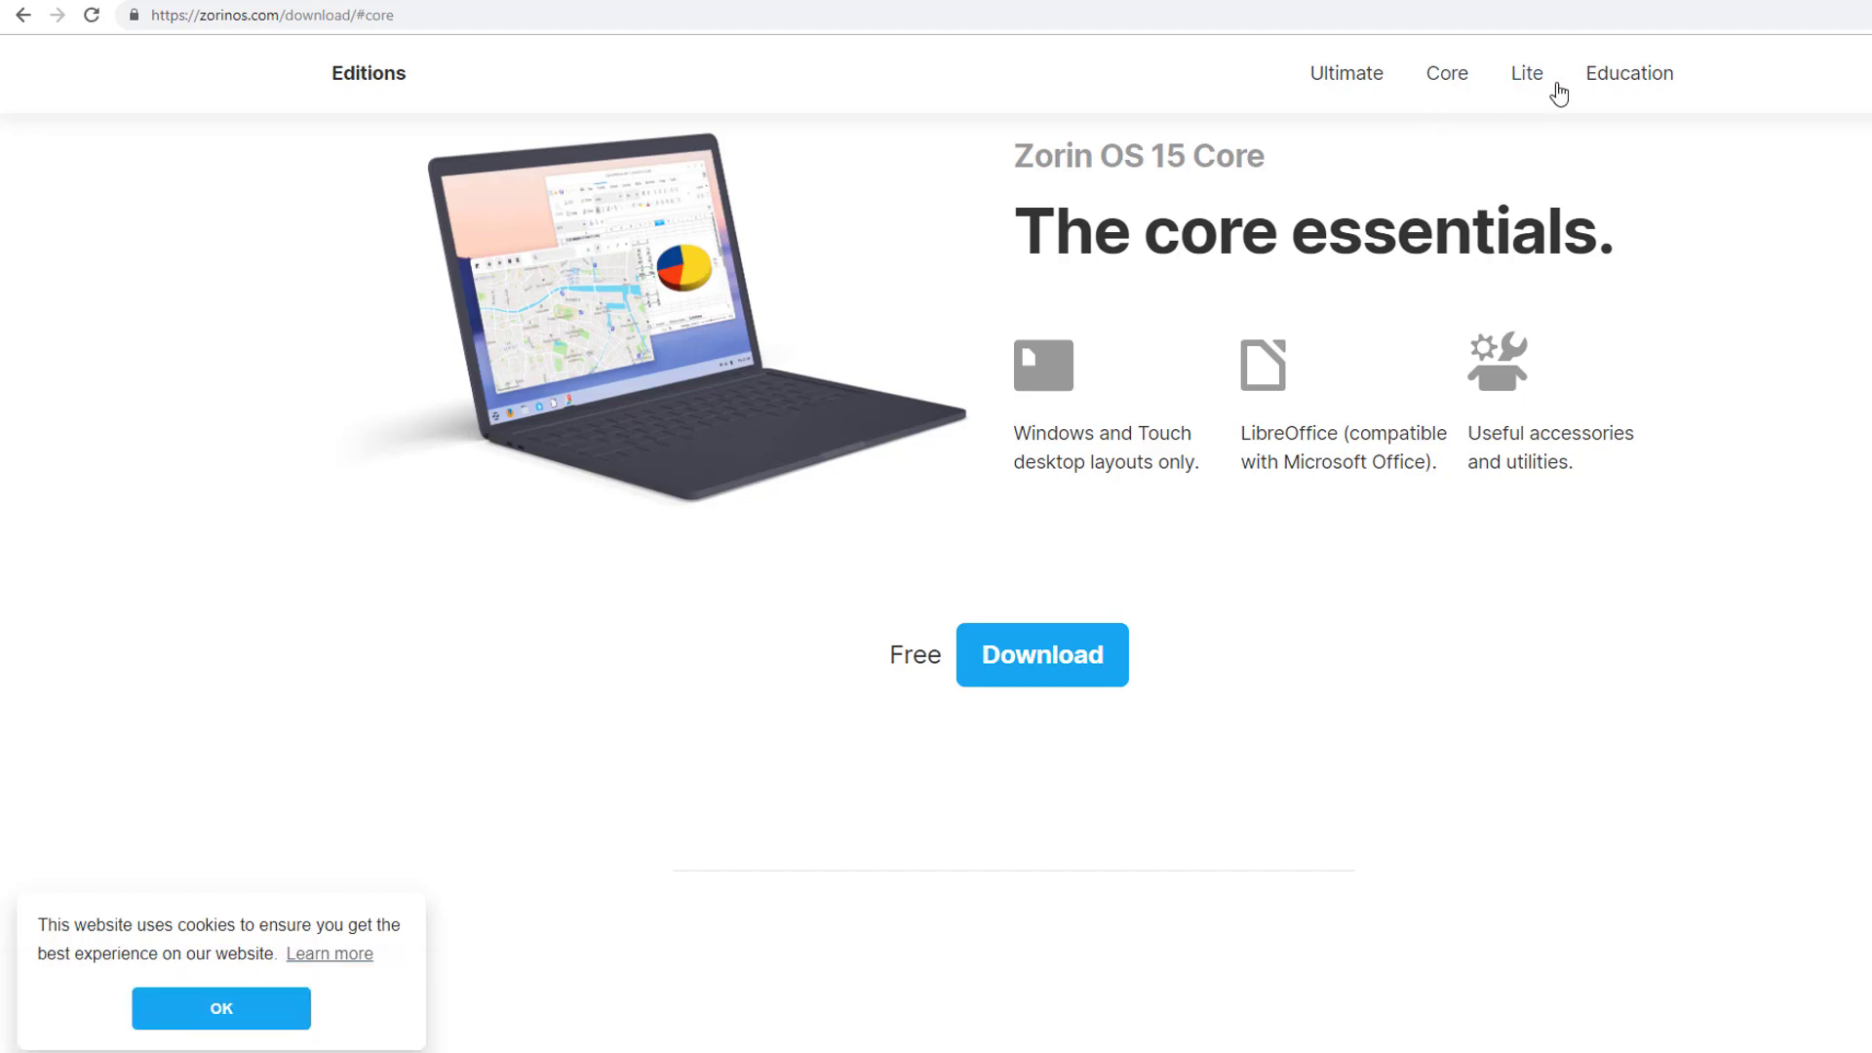
{"action": "left_click", "coordinate": [1527, 73]}
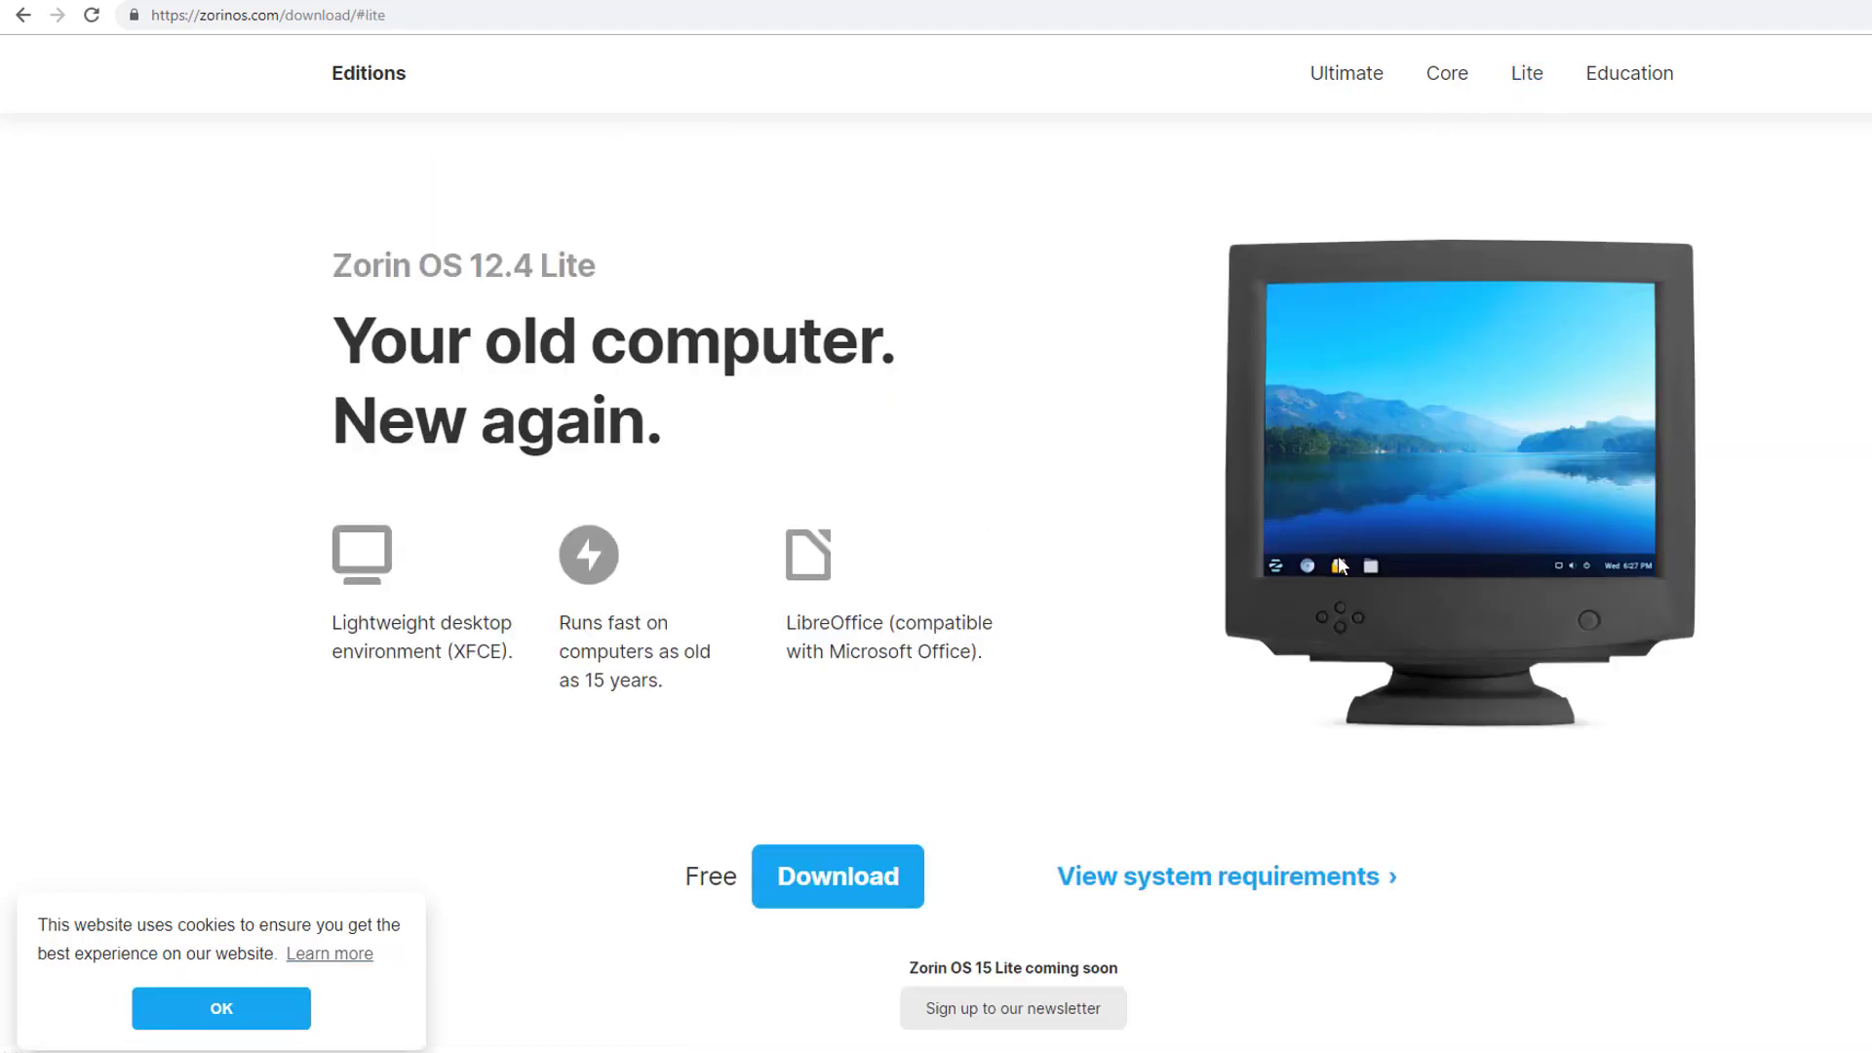
{"action": "left_click", "coordinate": [1634, 73]}
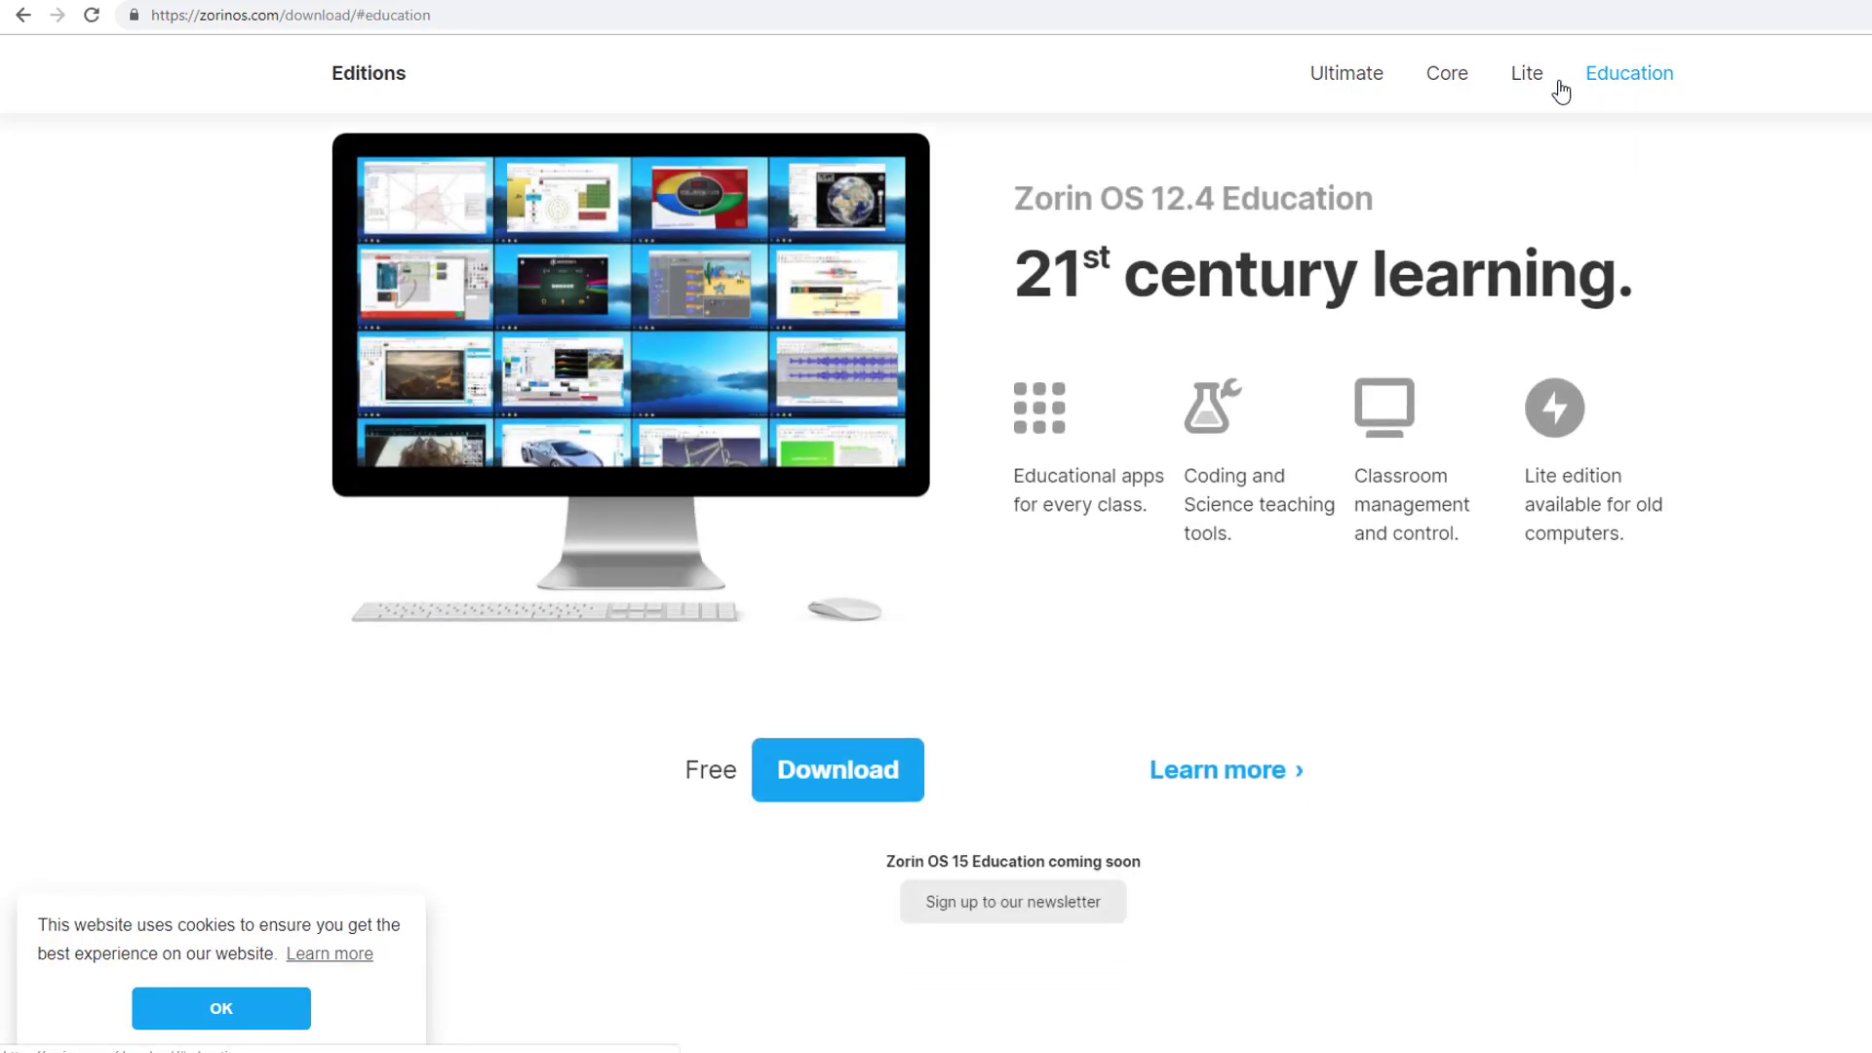
Request the free Zorin OS 15 Core download, signing up for the newsletter with the e-mail address.
{"action": "left_click", "coordinate": [1452, 76]}
{"action": "left_click", "coordinate": [1041, 788]}
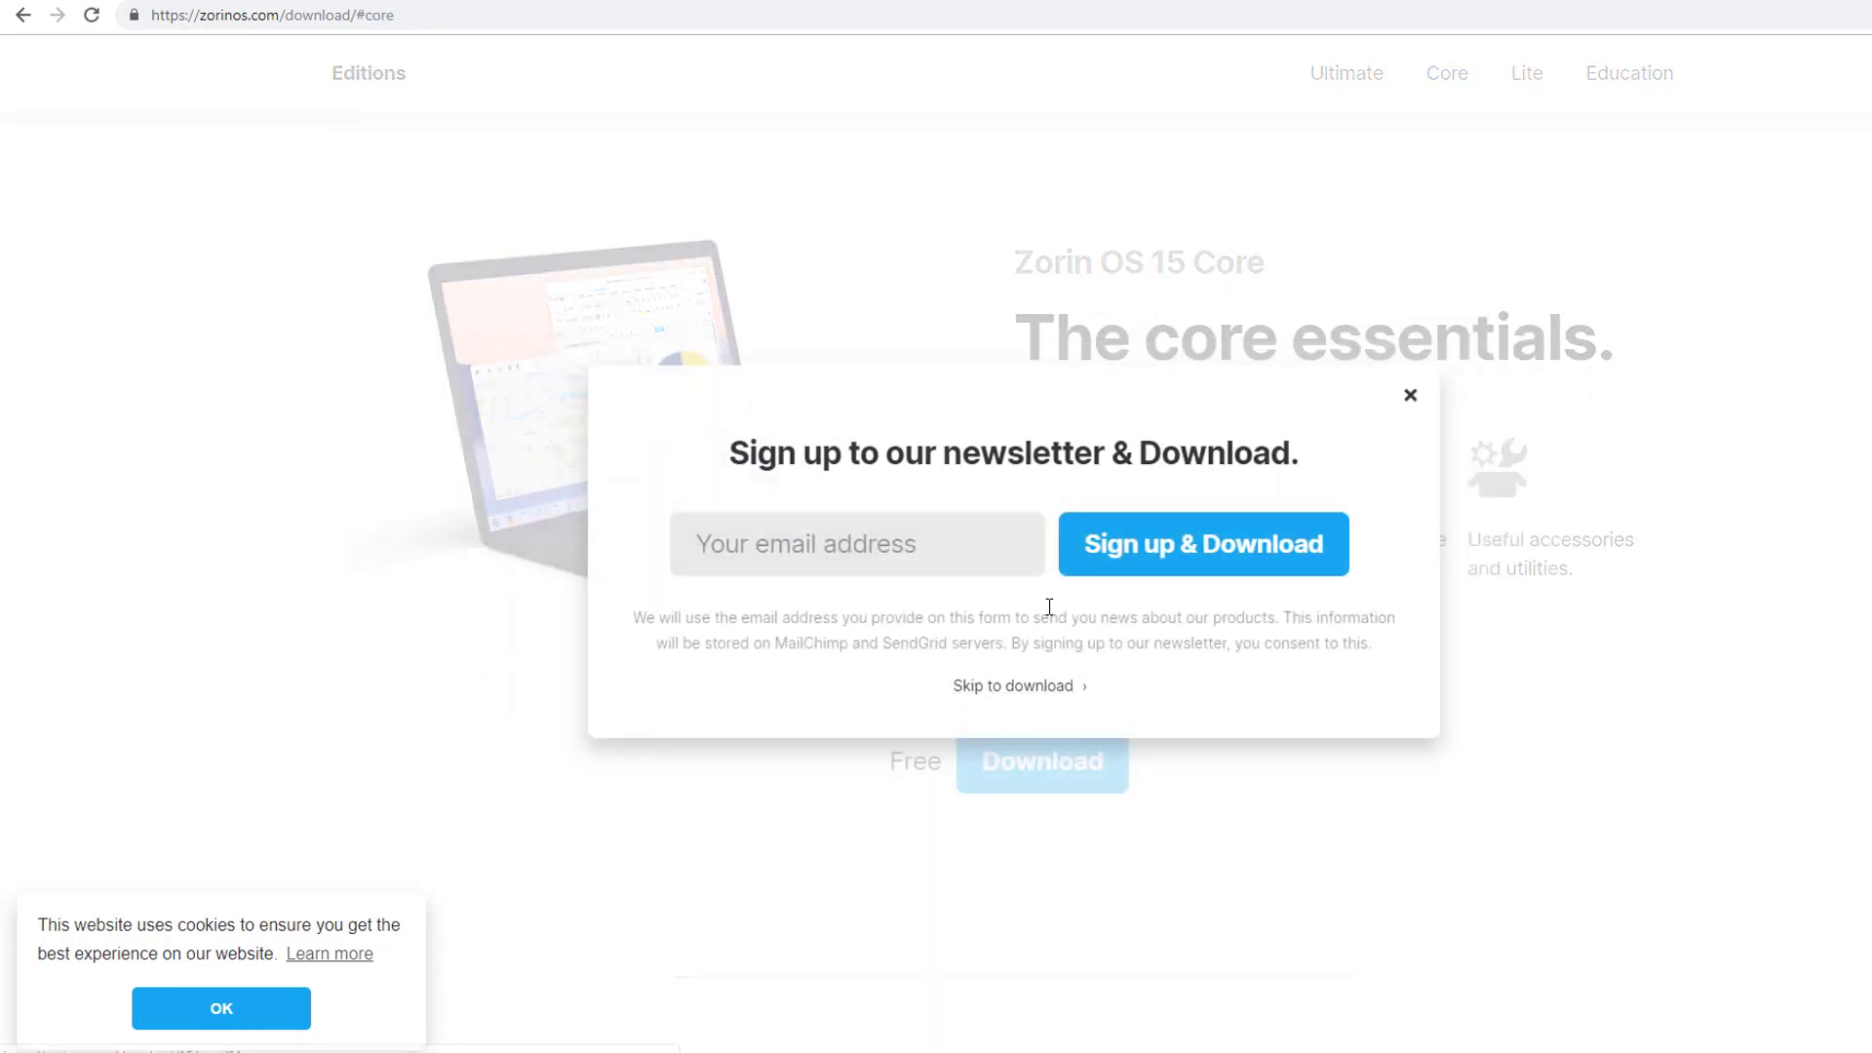
{"action": "left_click", "coordinate": [802, 547]}
{"action": "type", "text": "@gmail.com"}
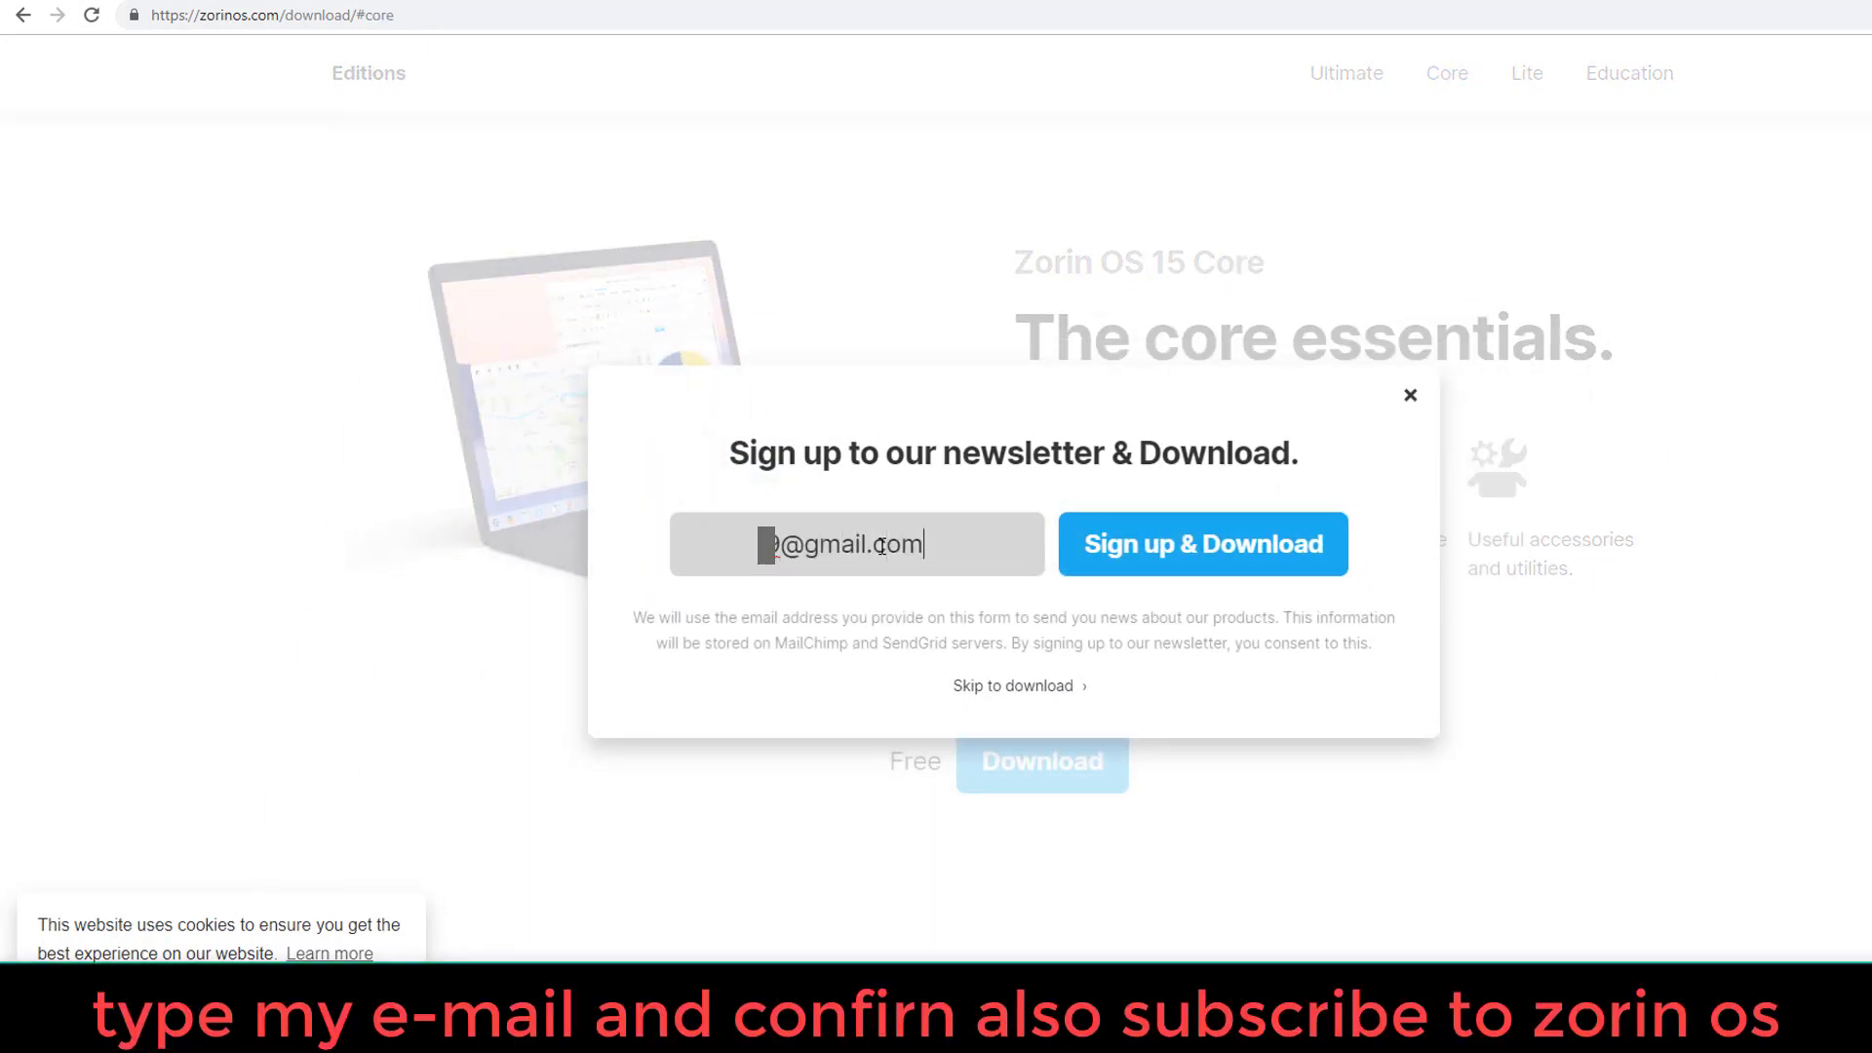
{"action": "left_click", "coordinate": [1132, 547]}
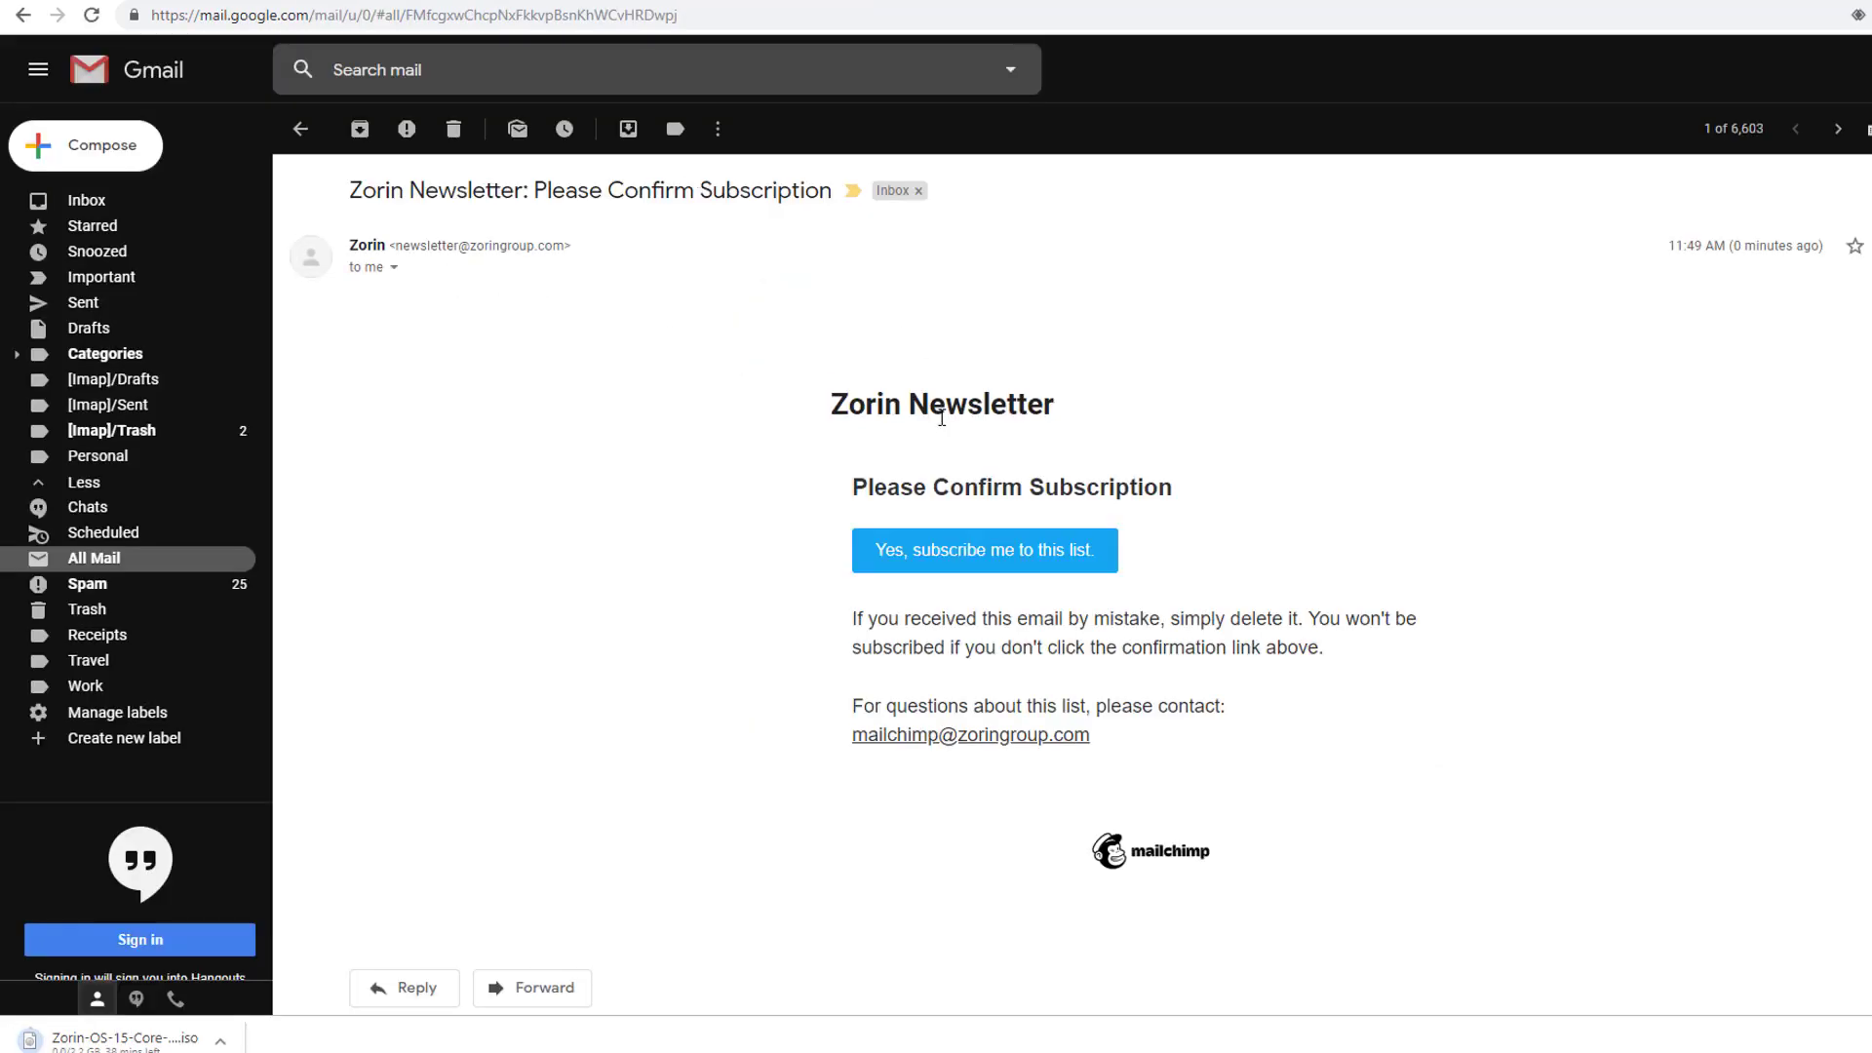
Confirm the Zorin newsletter subscription from the e-mail in Gmail and complete the human verification.
{"action": "left_click", "coordinate": [982, 552]}
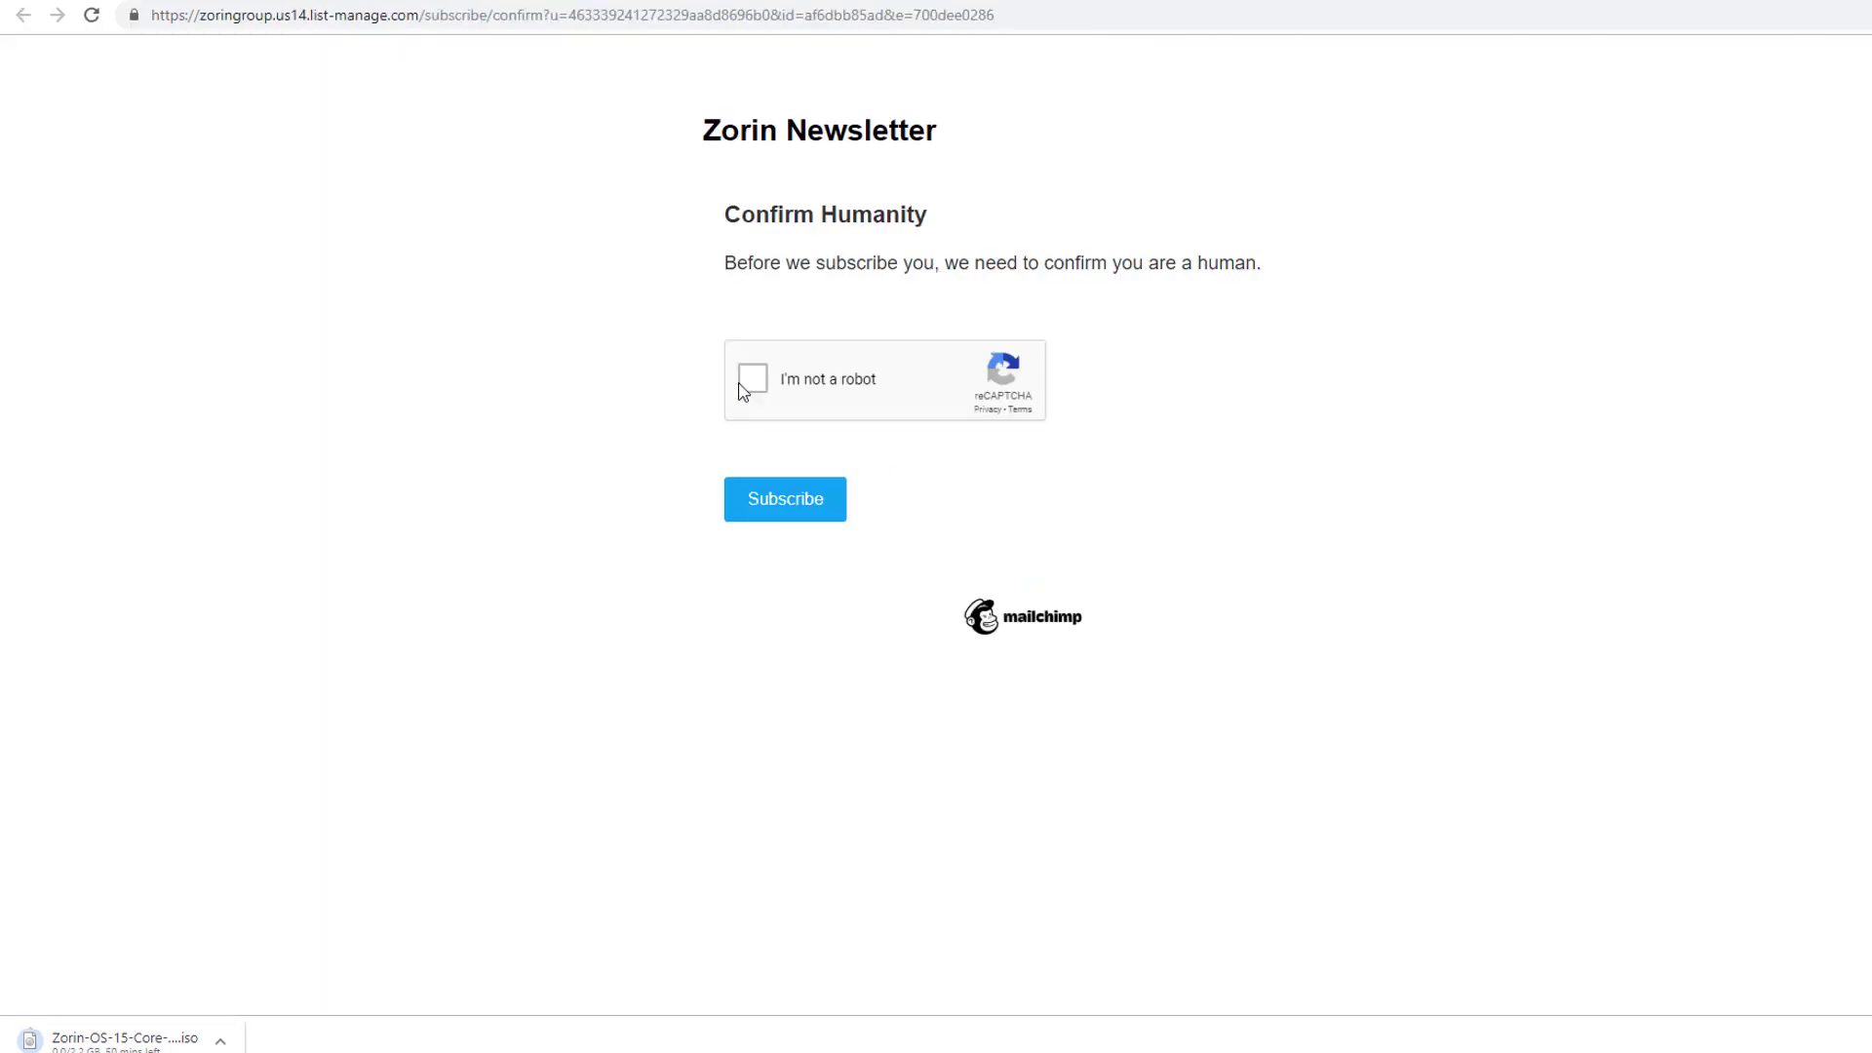
{"action": "left_click", "coordinate": [753, 383]}
{"action": "left_click", "coordinate": [793, 506]}
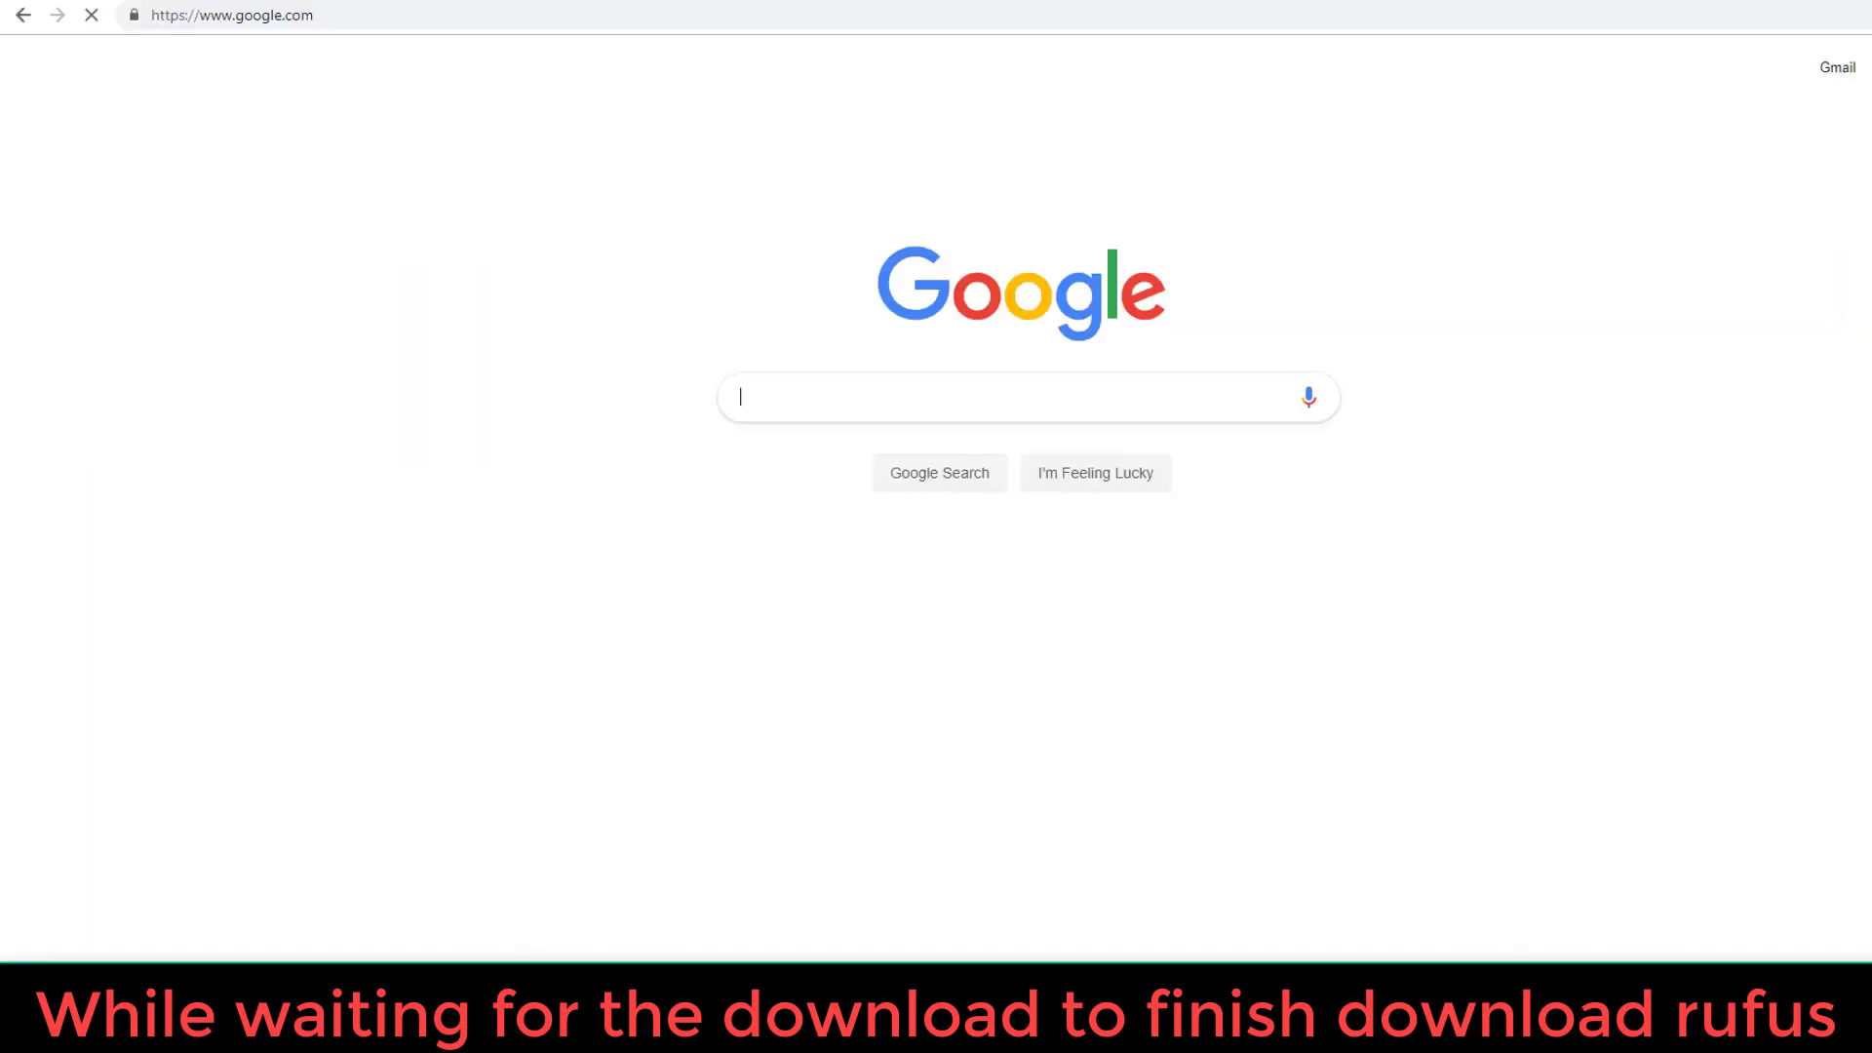
Search Google for "rufus" and download Rufus from the official rufus.ie site.
{"action": "type", "text": "rufus"}
{"action": "key", "text": "Return"}
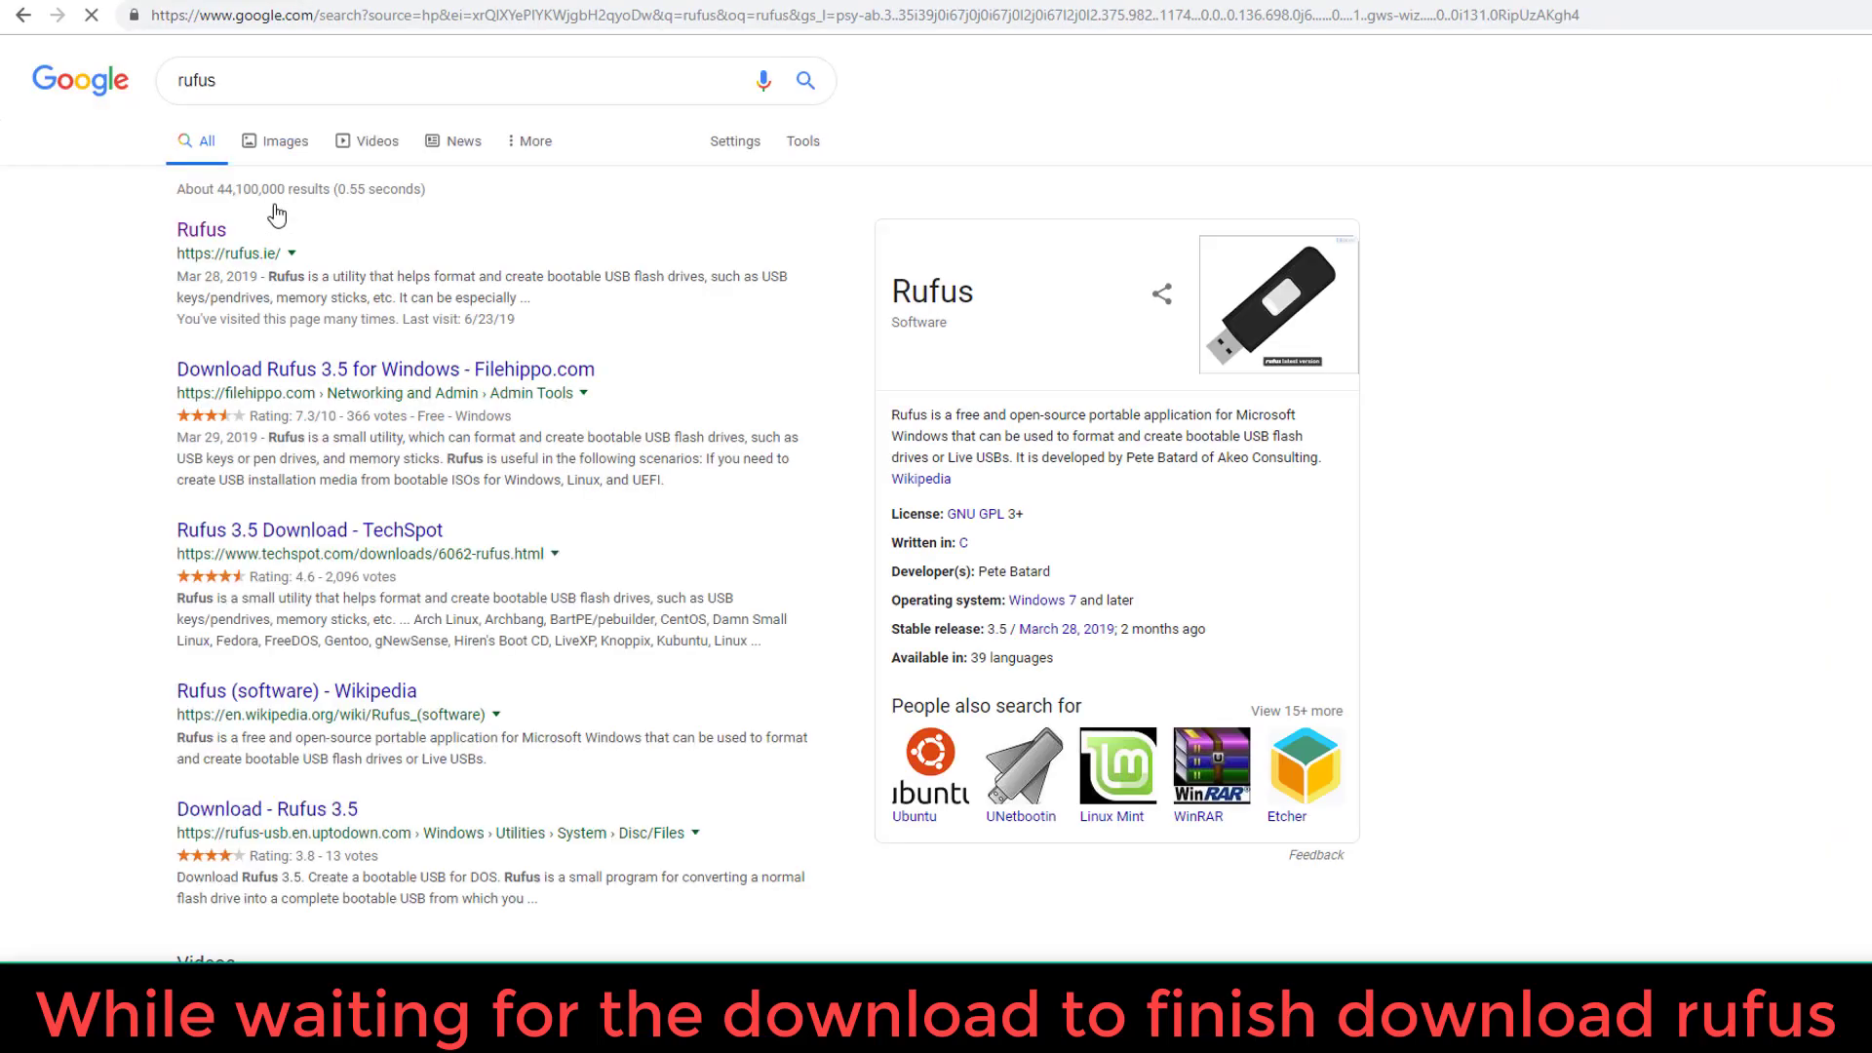
{"action": "left_click", "coordinate": [210, 288]}
{"action": "scroll", "coordinate": [634, 790], "scroll_direction": "down", "scroll_amount": 8}
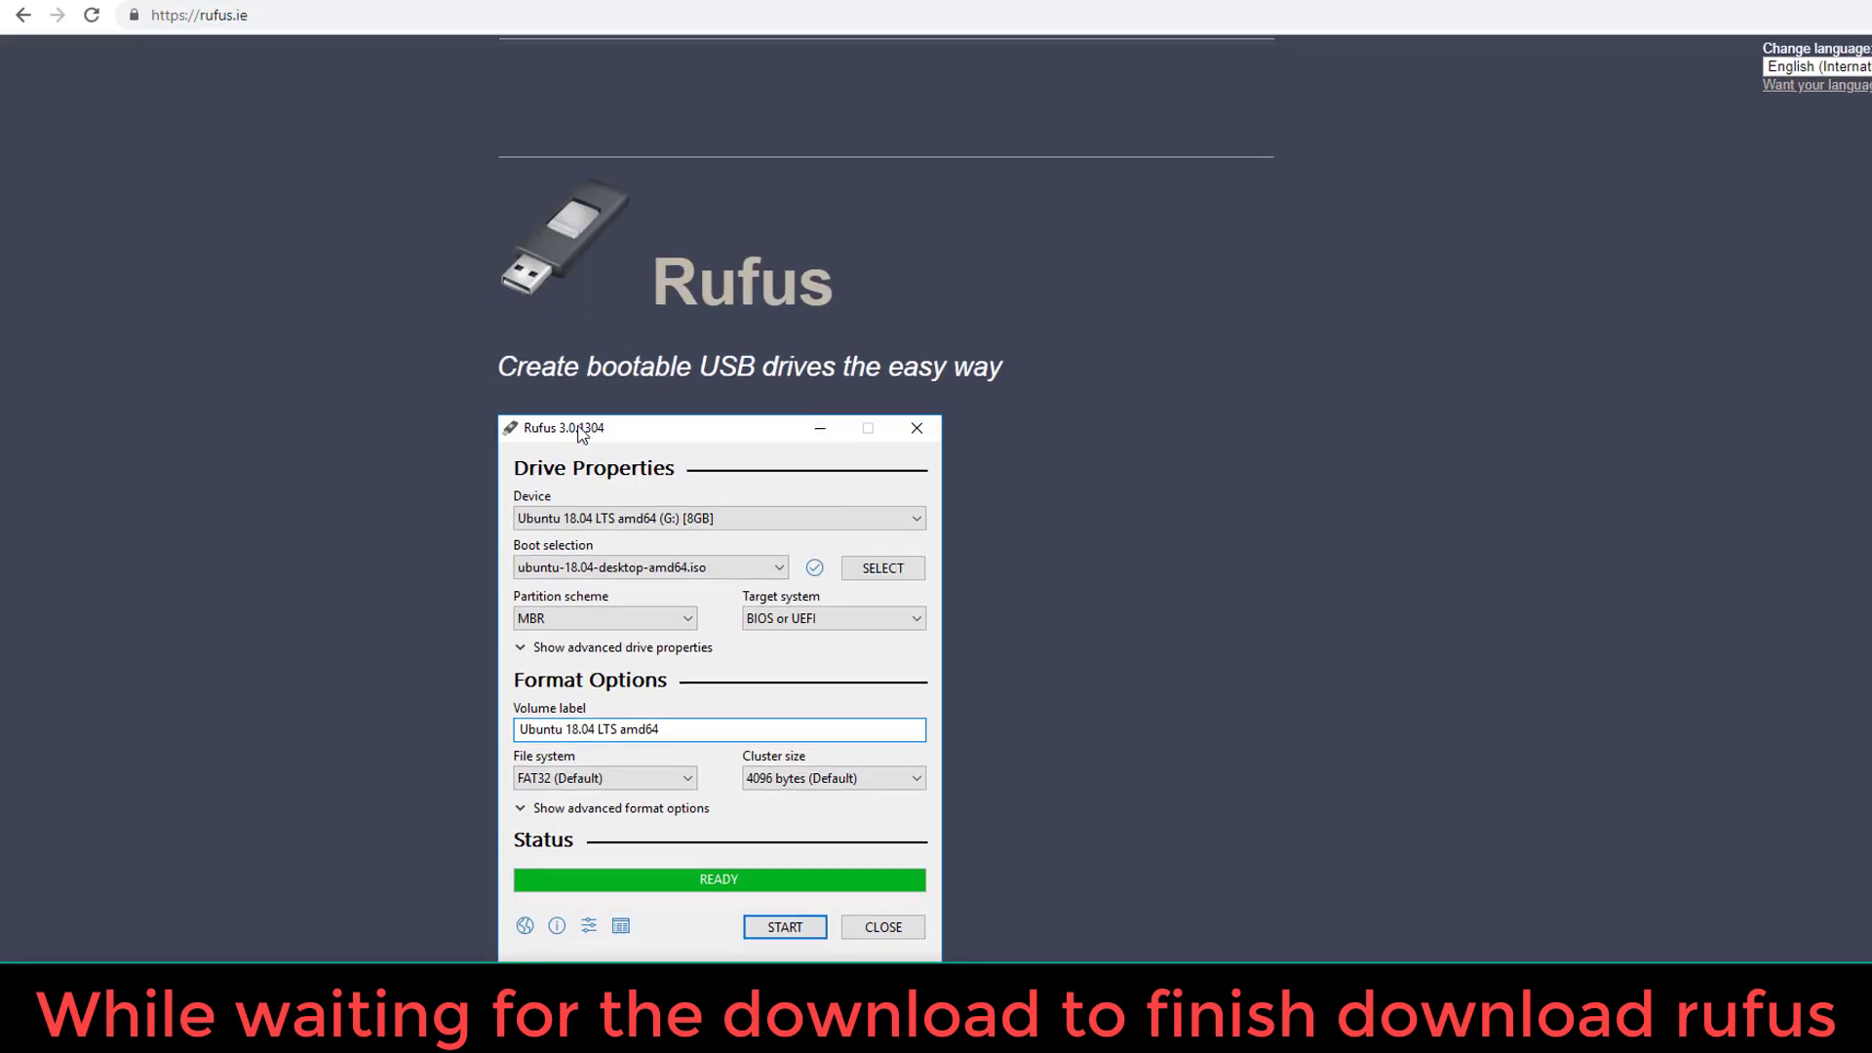
{"action": "left_click", "coordinate": [644, 771]}
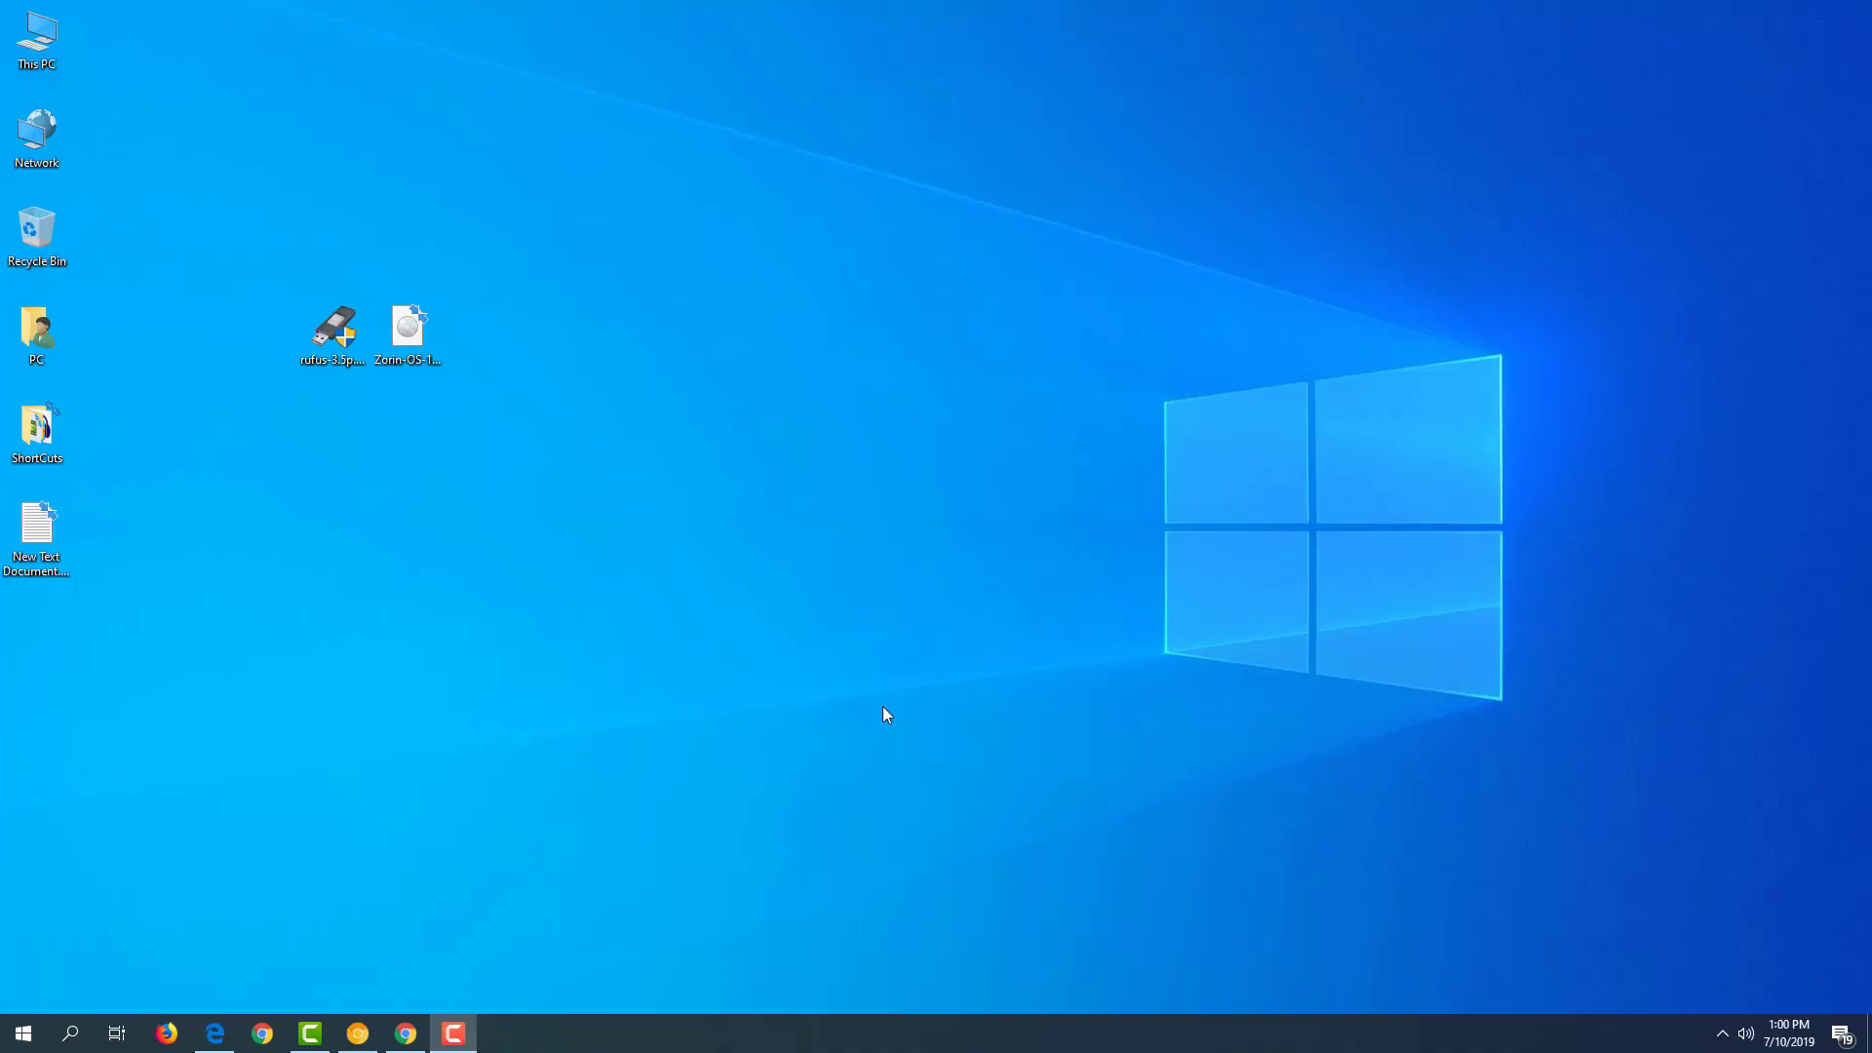
Launch Rufus from the desktop and choose USB (F:) [16 GB] as device with Disk or ISO image as boot selection.
{"action": "double_click", "coordinate": [325, 336]}
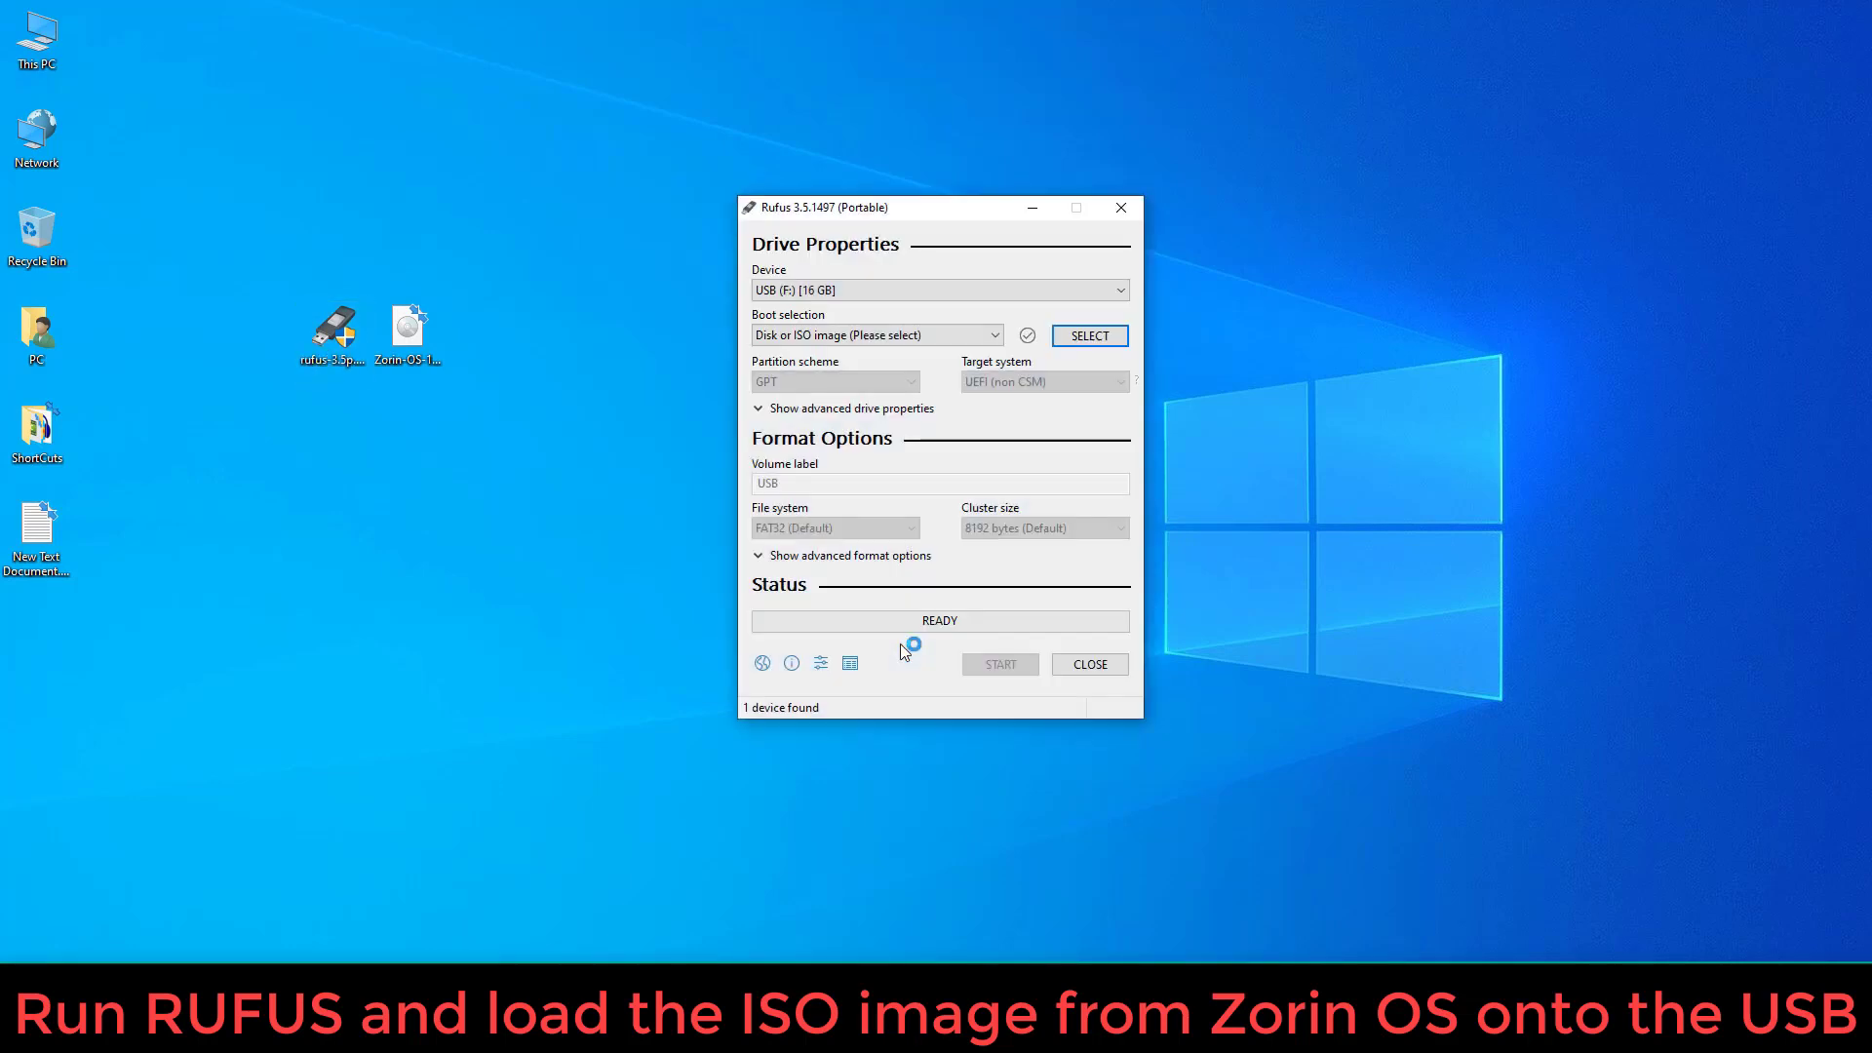
{"action": "left_click", "coordinate": [1015, 298]}
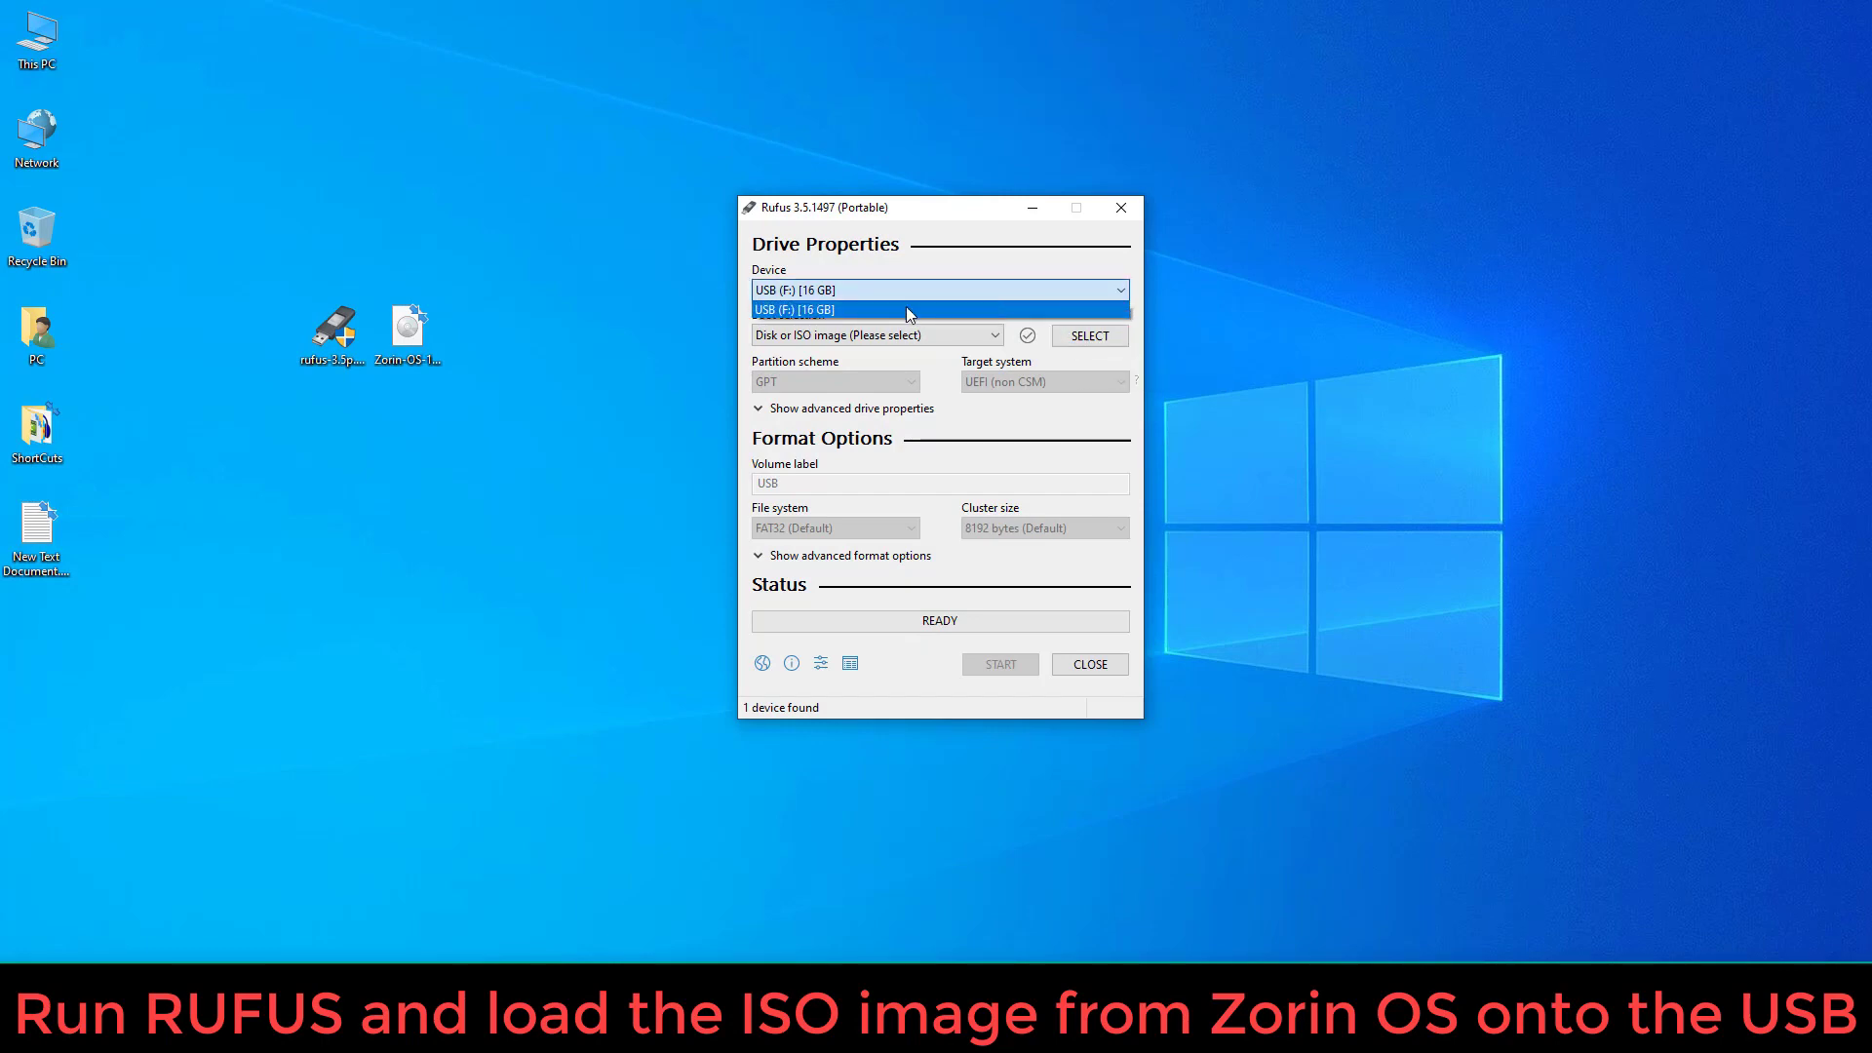
{"action": "left_click", "coordinate": [873, 312]}
{"action": "left_click", "coordinate": [819, 336]}
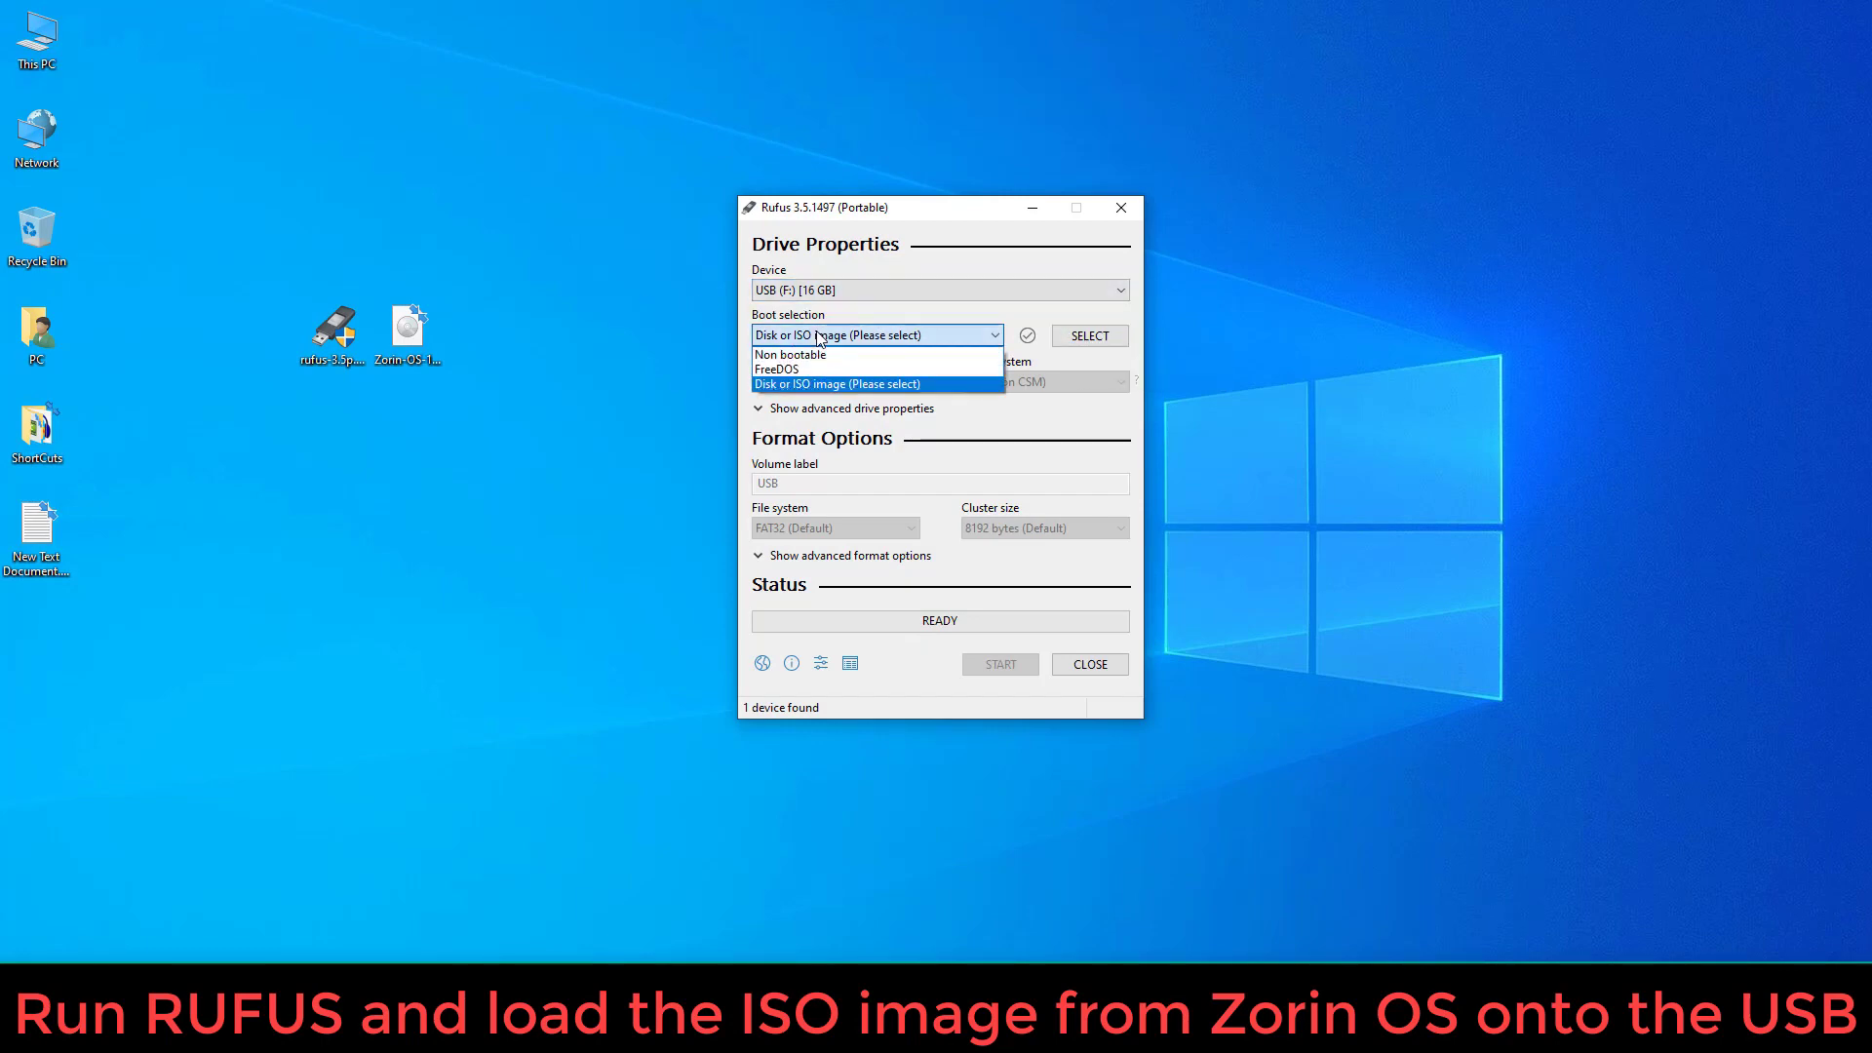
{"action": "left_click", "coordinate": [837, 383]}
Load Zorin-OS-15-Core-64-bit-r1.iso from the Desktop as the boot image.
{"action": "left_click", "coordinate": [1089, 336]}
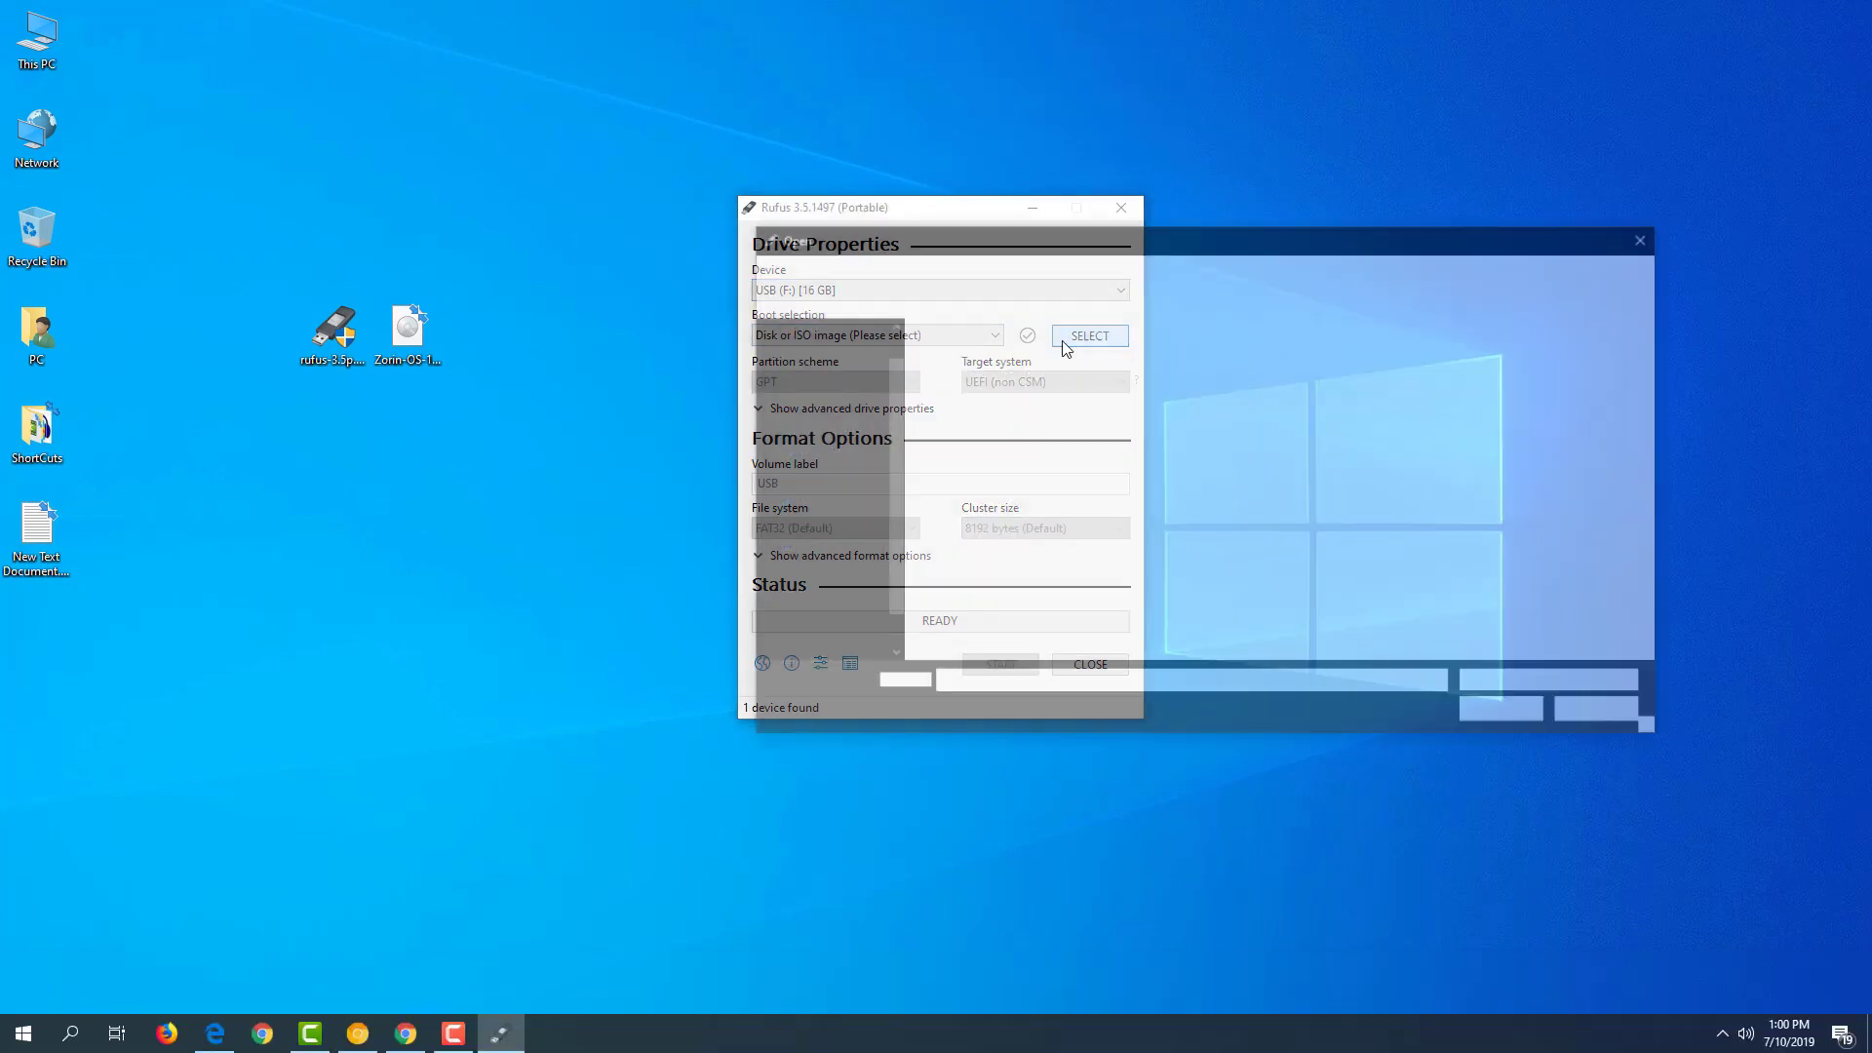
{"action": "left_click", "coordinate": [817, 403]}
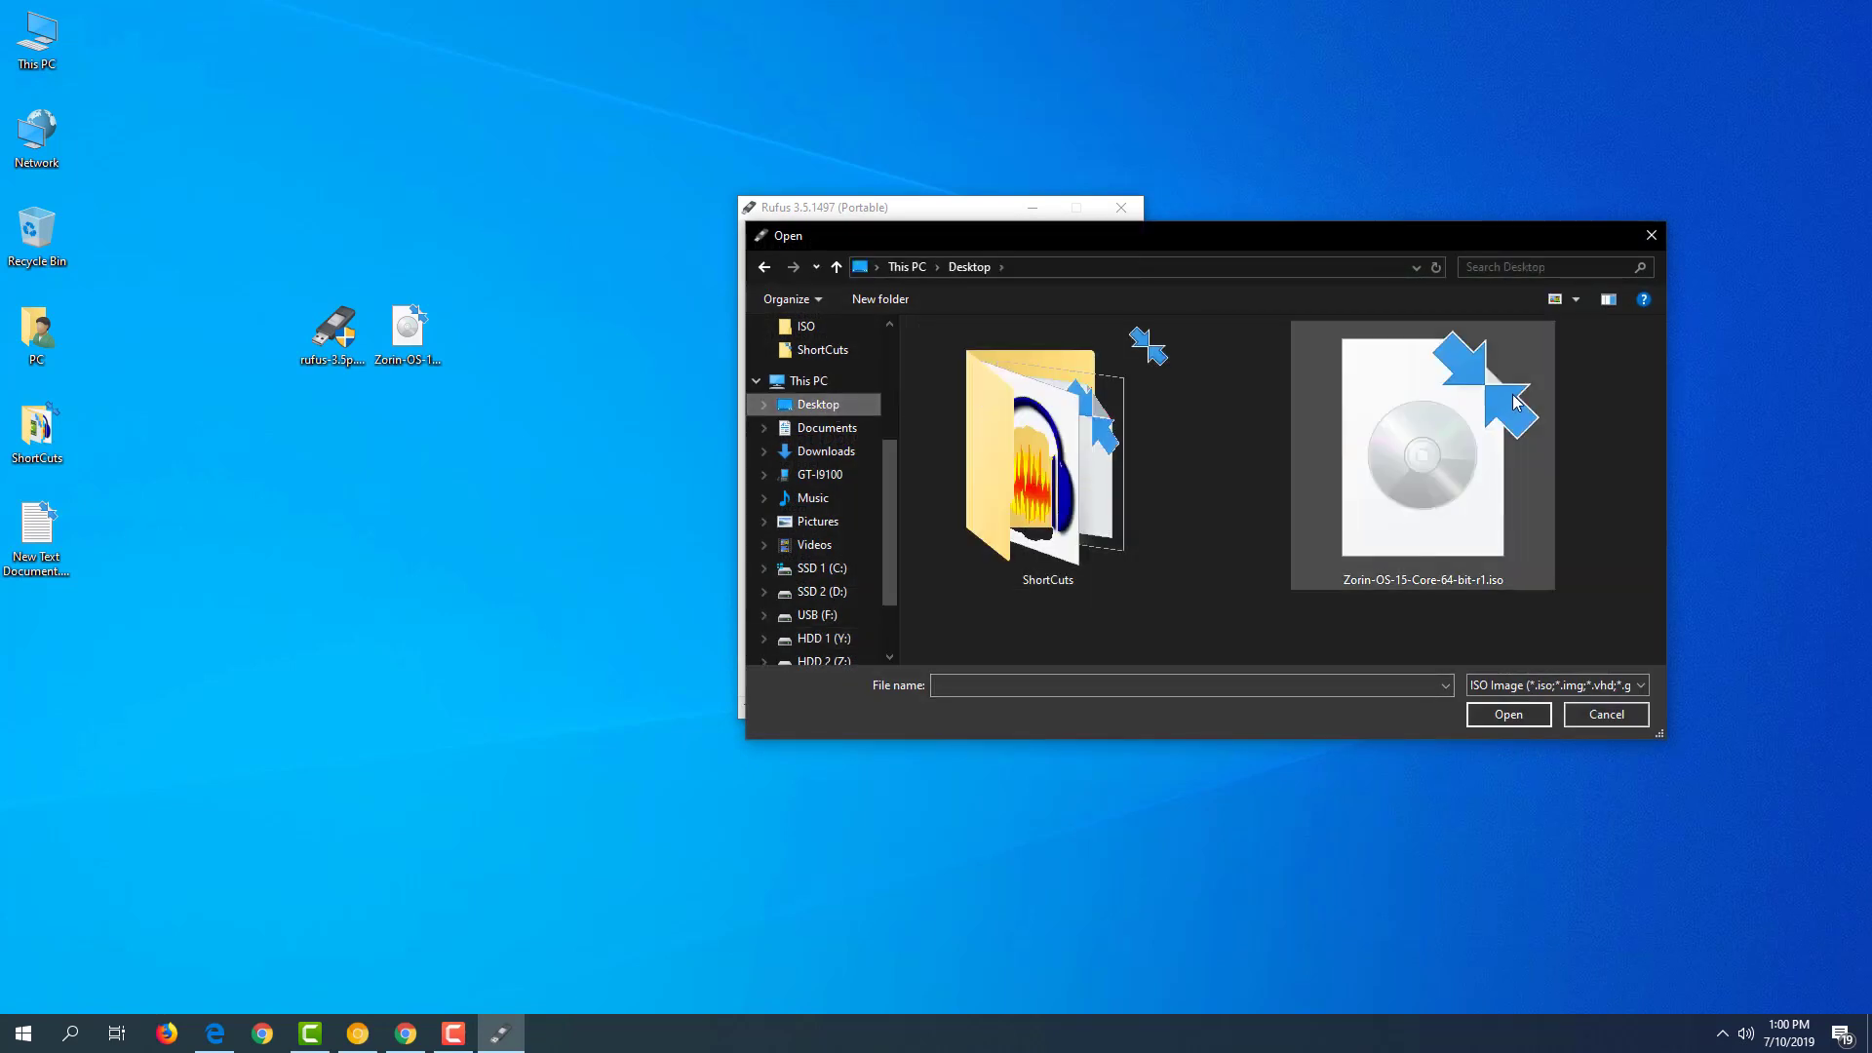
{"action": "left_click", "coordinate": [1506, 405]}
{"action": "double_click", "coordinate": [1506, 404]}
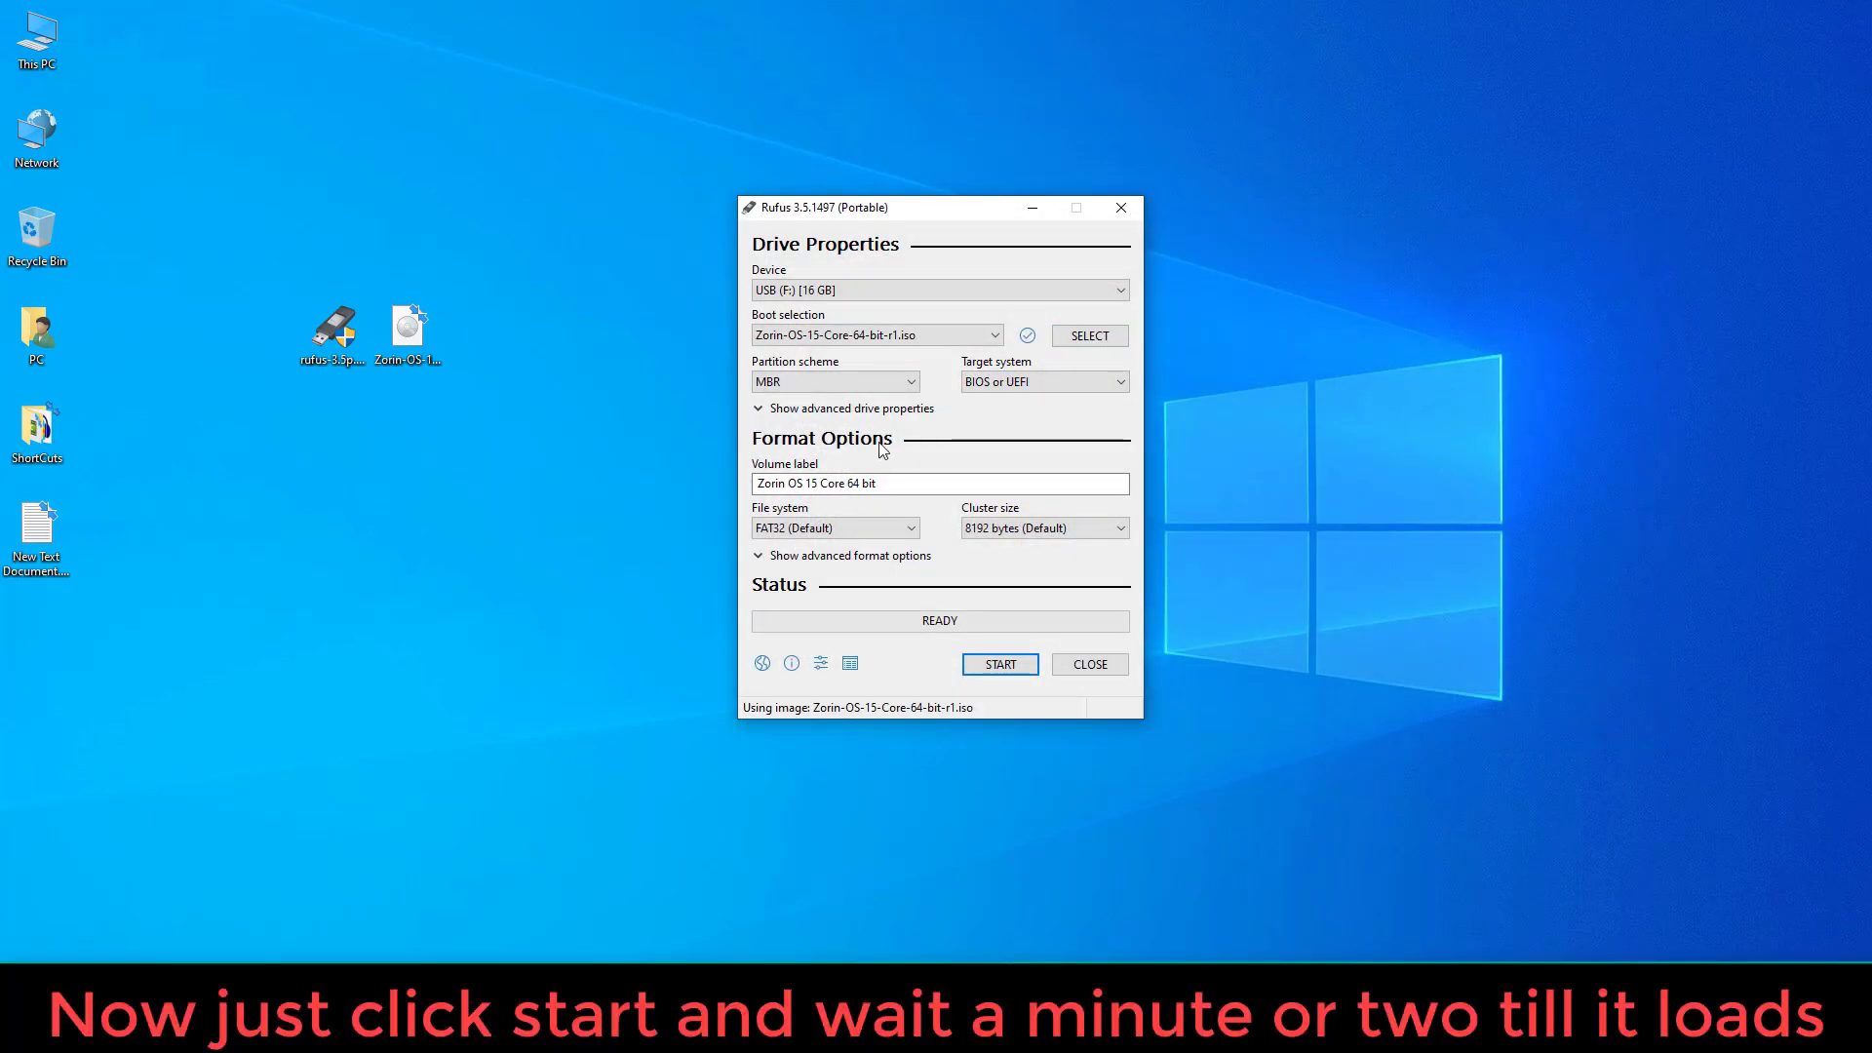
Write the Zorin image to the USB drive with the MBR scheme, accepting the Syslinux download and the erasure of all data.
{"action": "left_click", "coordinate": [837, 390]}
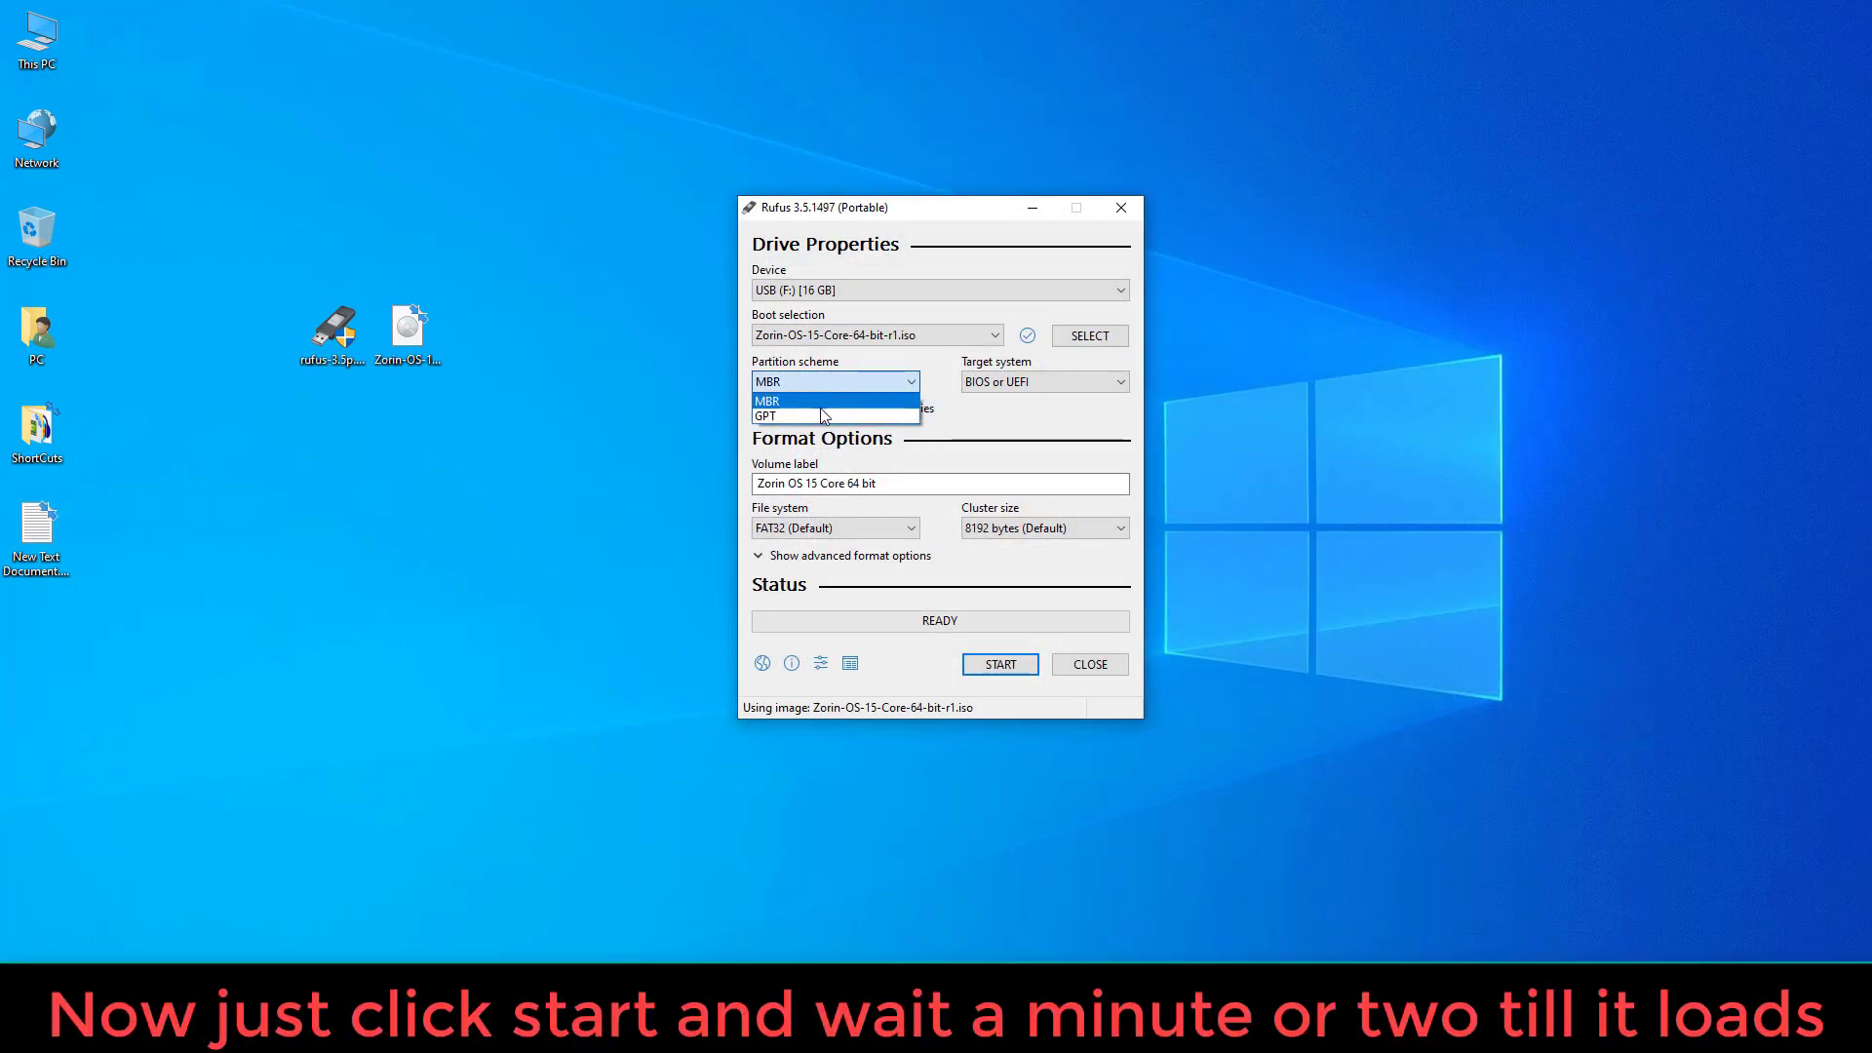
{"action": "left_click", "coordinate": [1014, 440]}
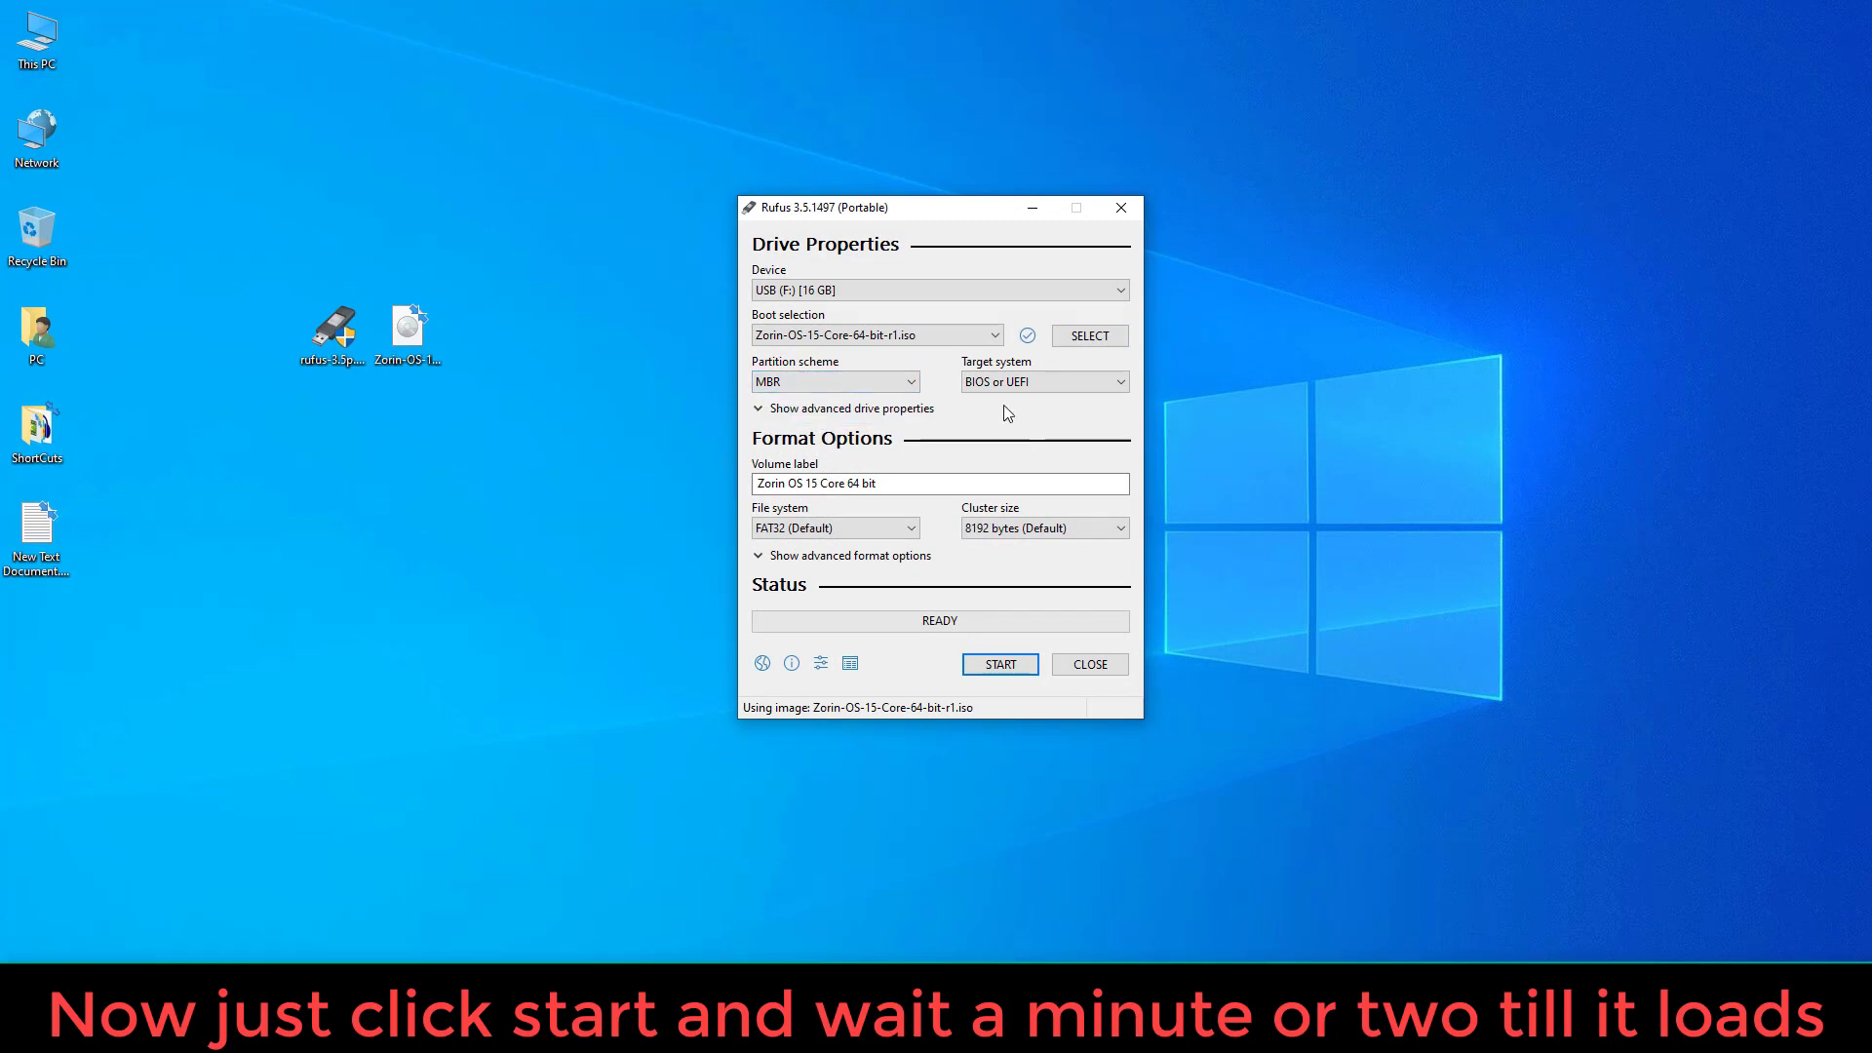
{"action": "left_click", "coordinate": [1011, 666]}
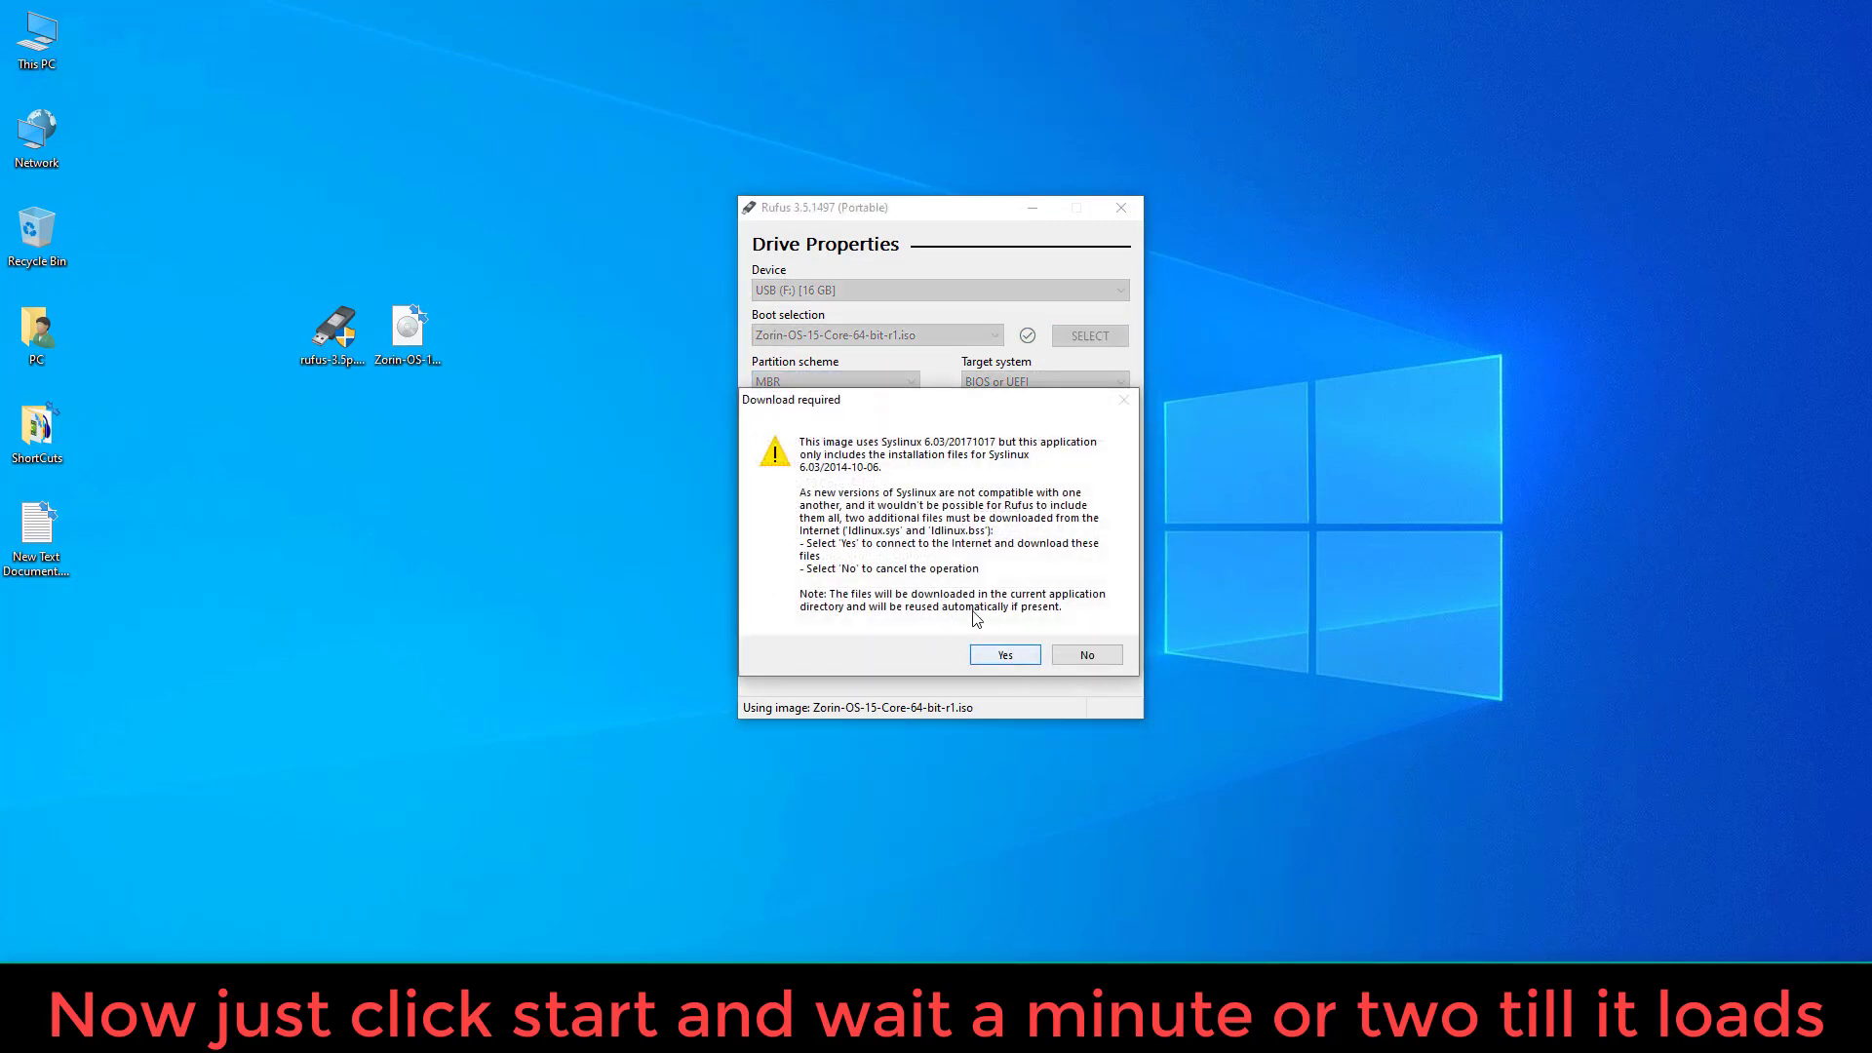
{"action": "left_click", "coordinate": [998, 655]}
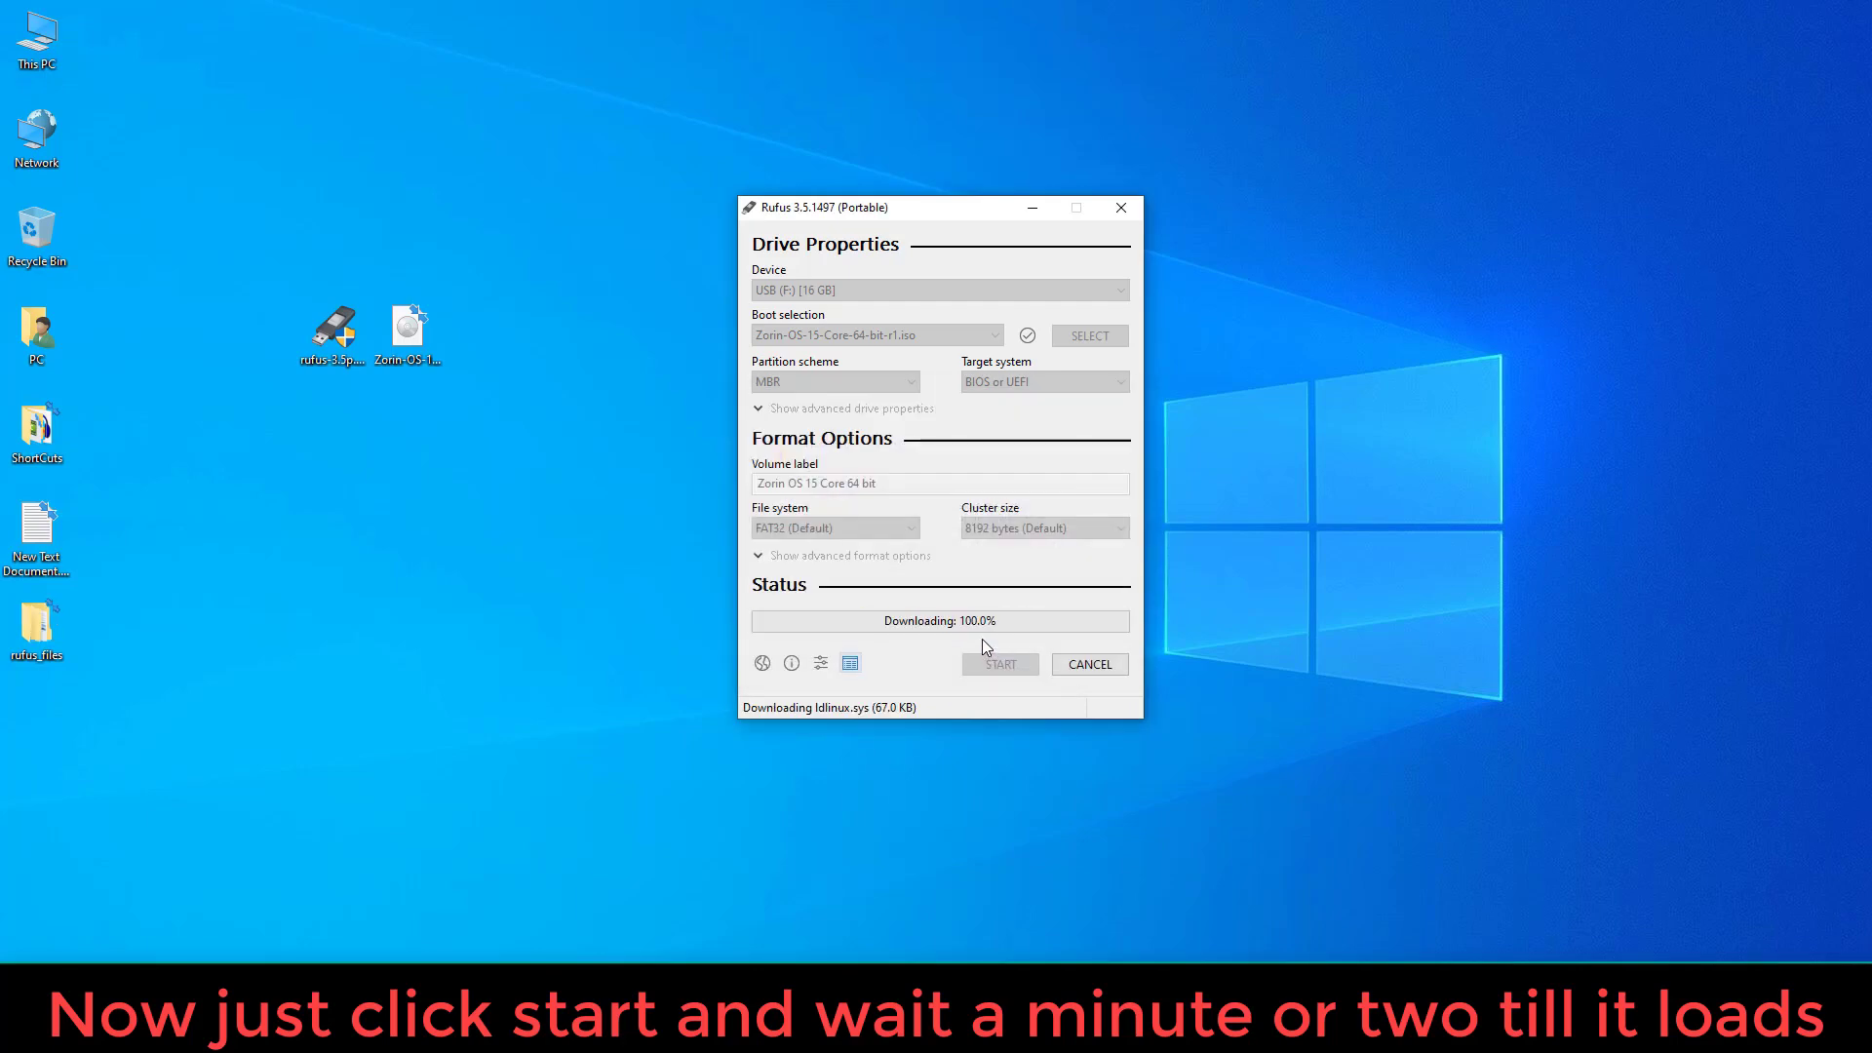
{"action": "left_click", "coordinate": [1039, 593]}
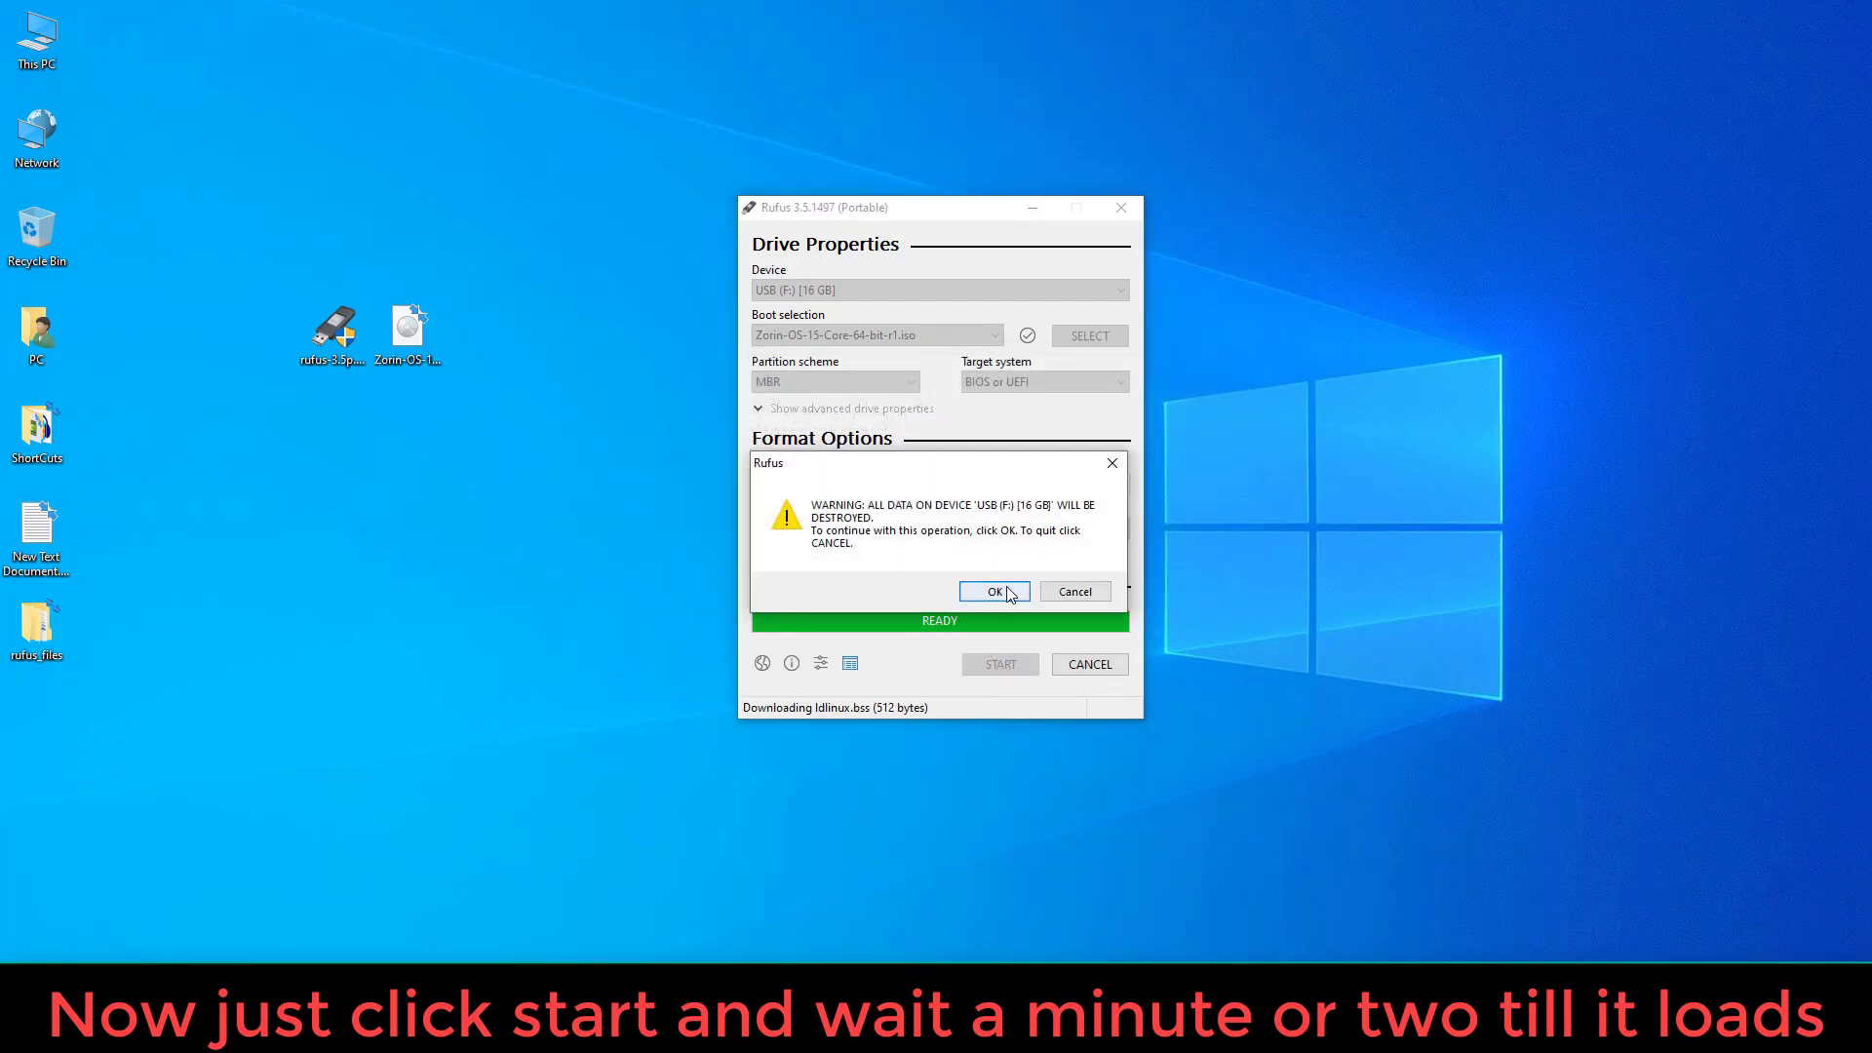
{"action": "left_click", "coordinate": [1004, 591]}
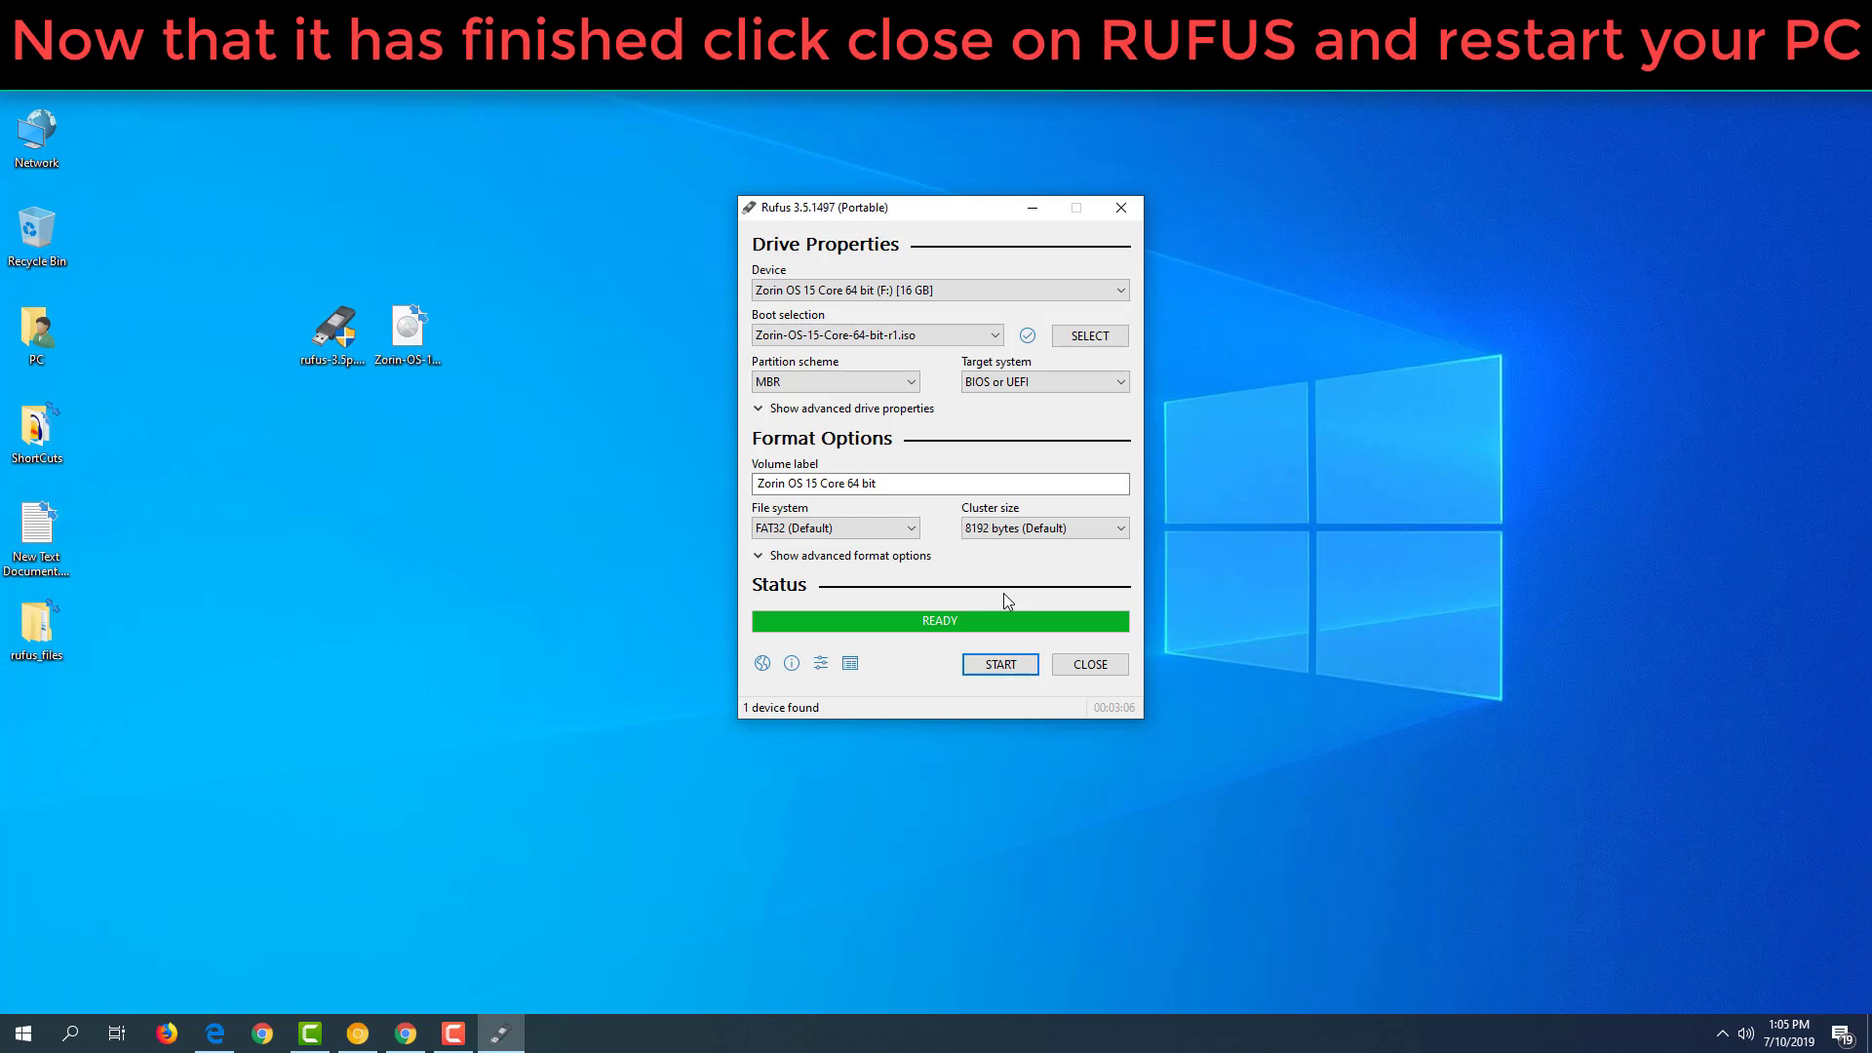
Close Rufus and restart the PC.
{"action": "left_click", "coordinate": [1061, 671]}
{"action": "left_click", "coordinate": [23, 1033]}
{"action": "left_click", "coordinate": [23, 991]}
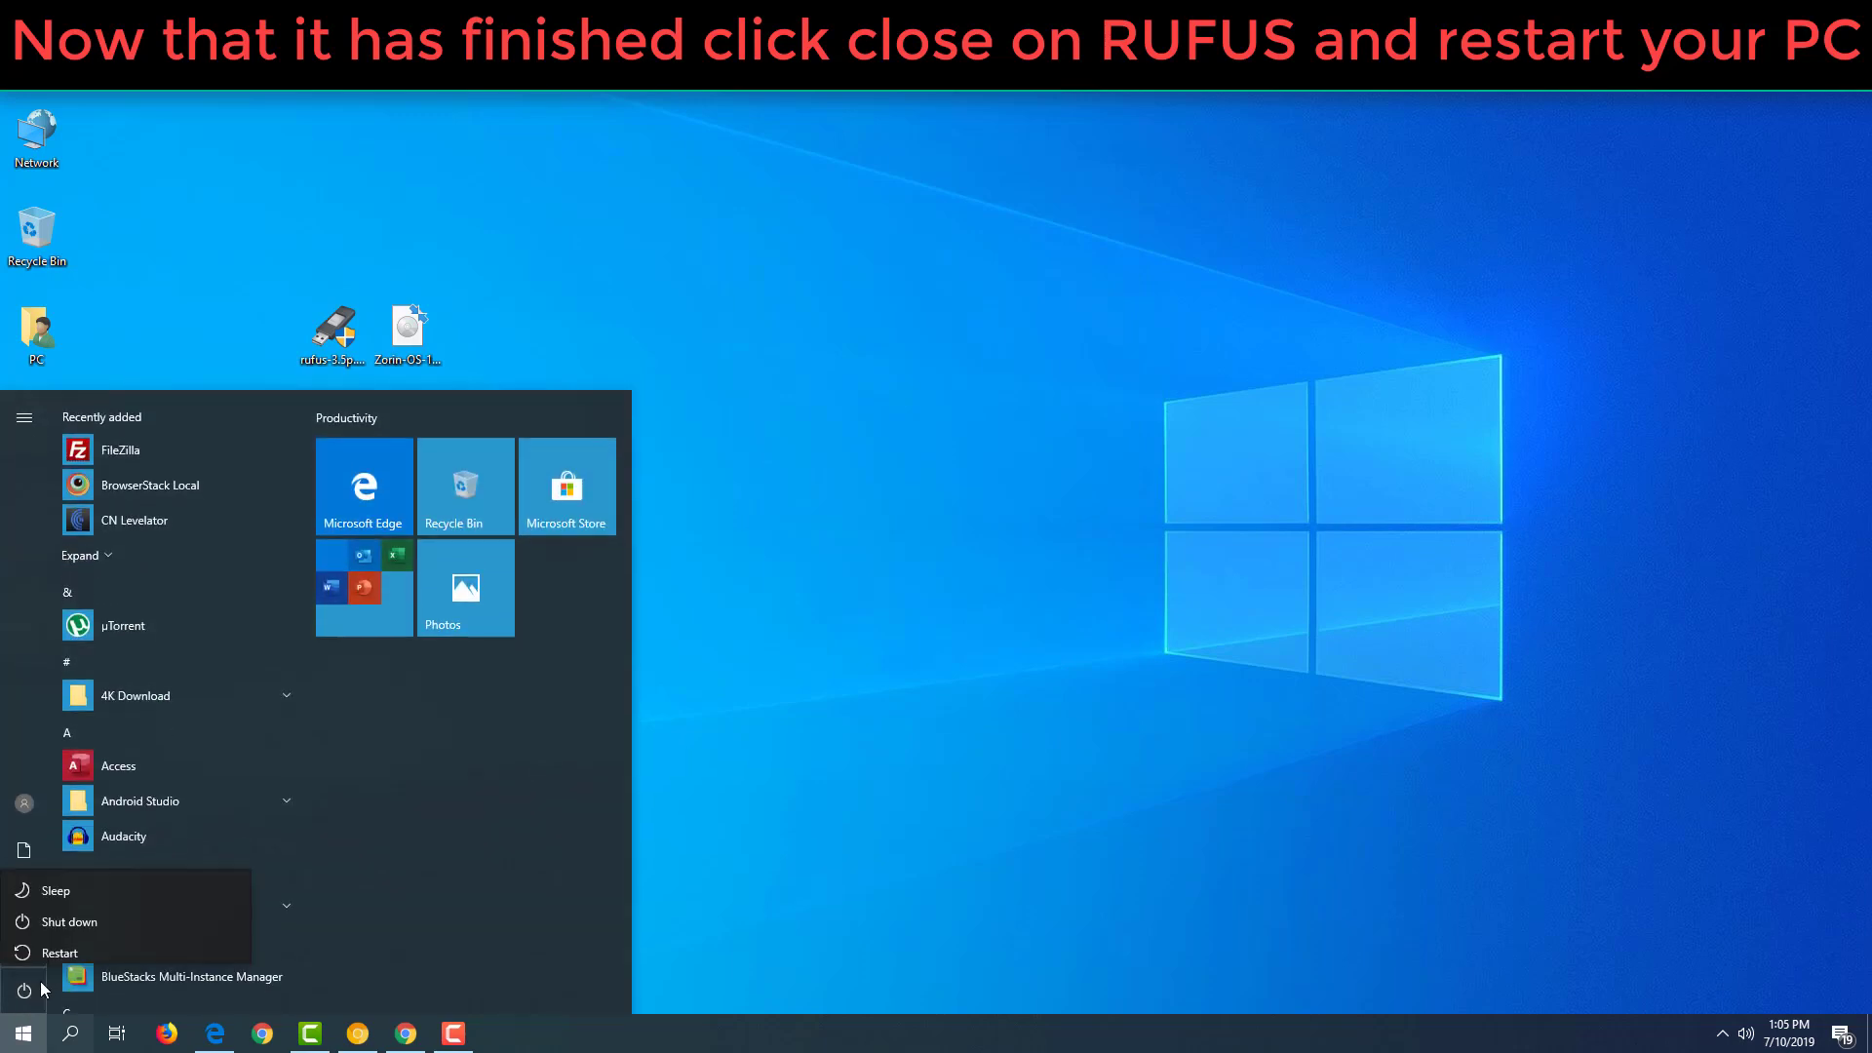
{"action": "left_click", "coordinate": [90, 944]}
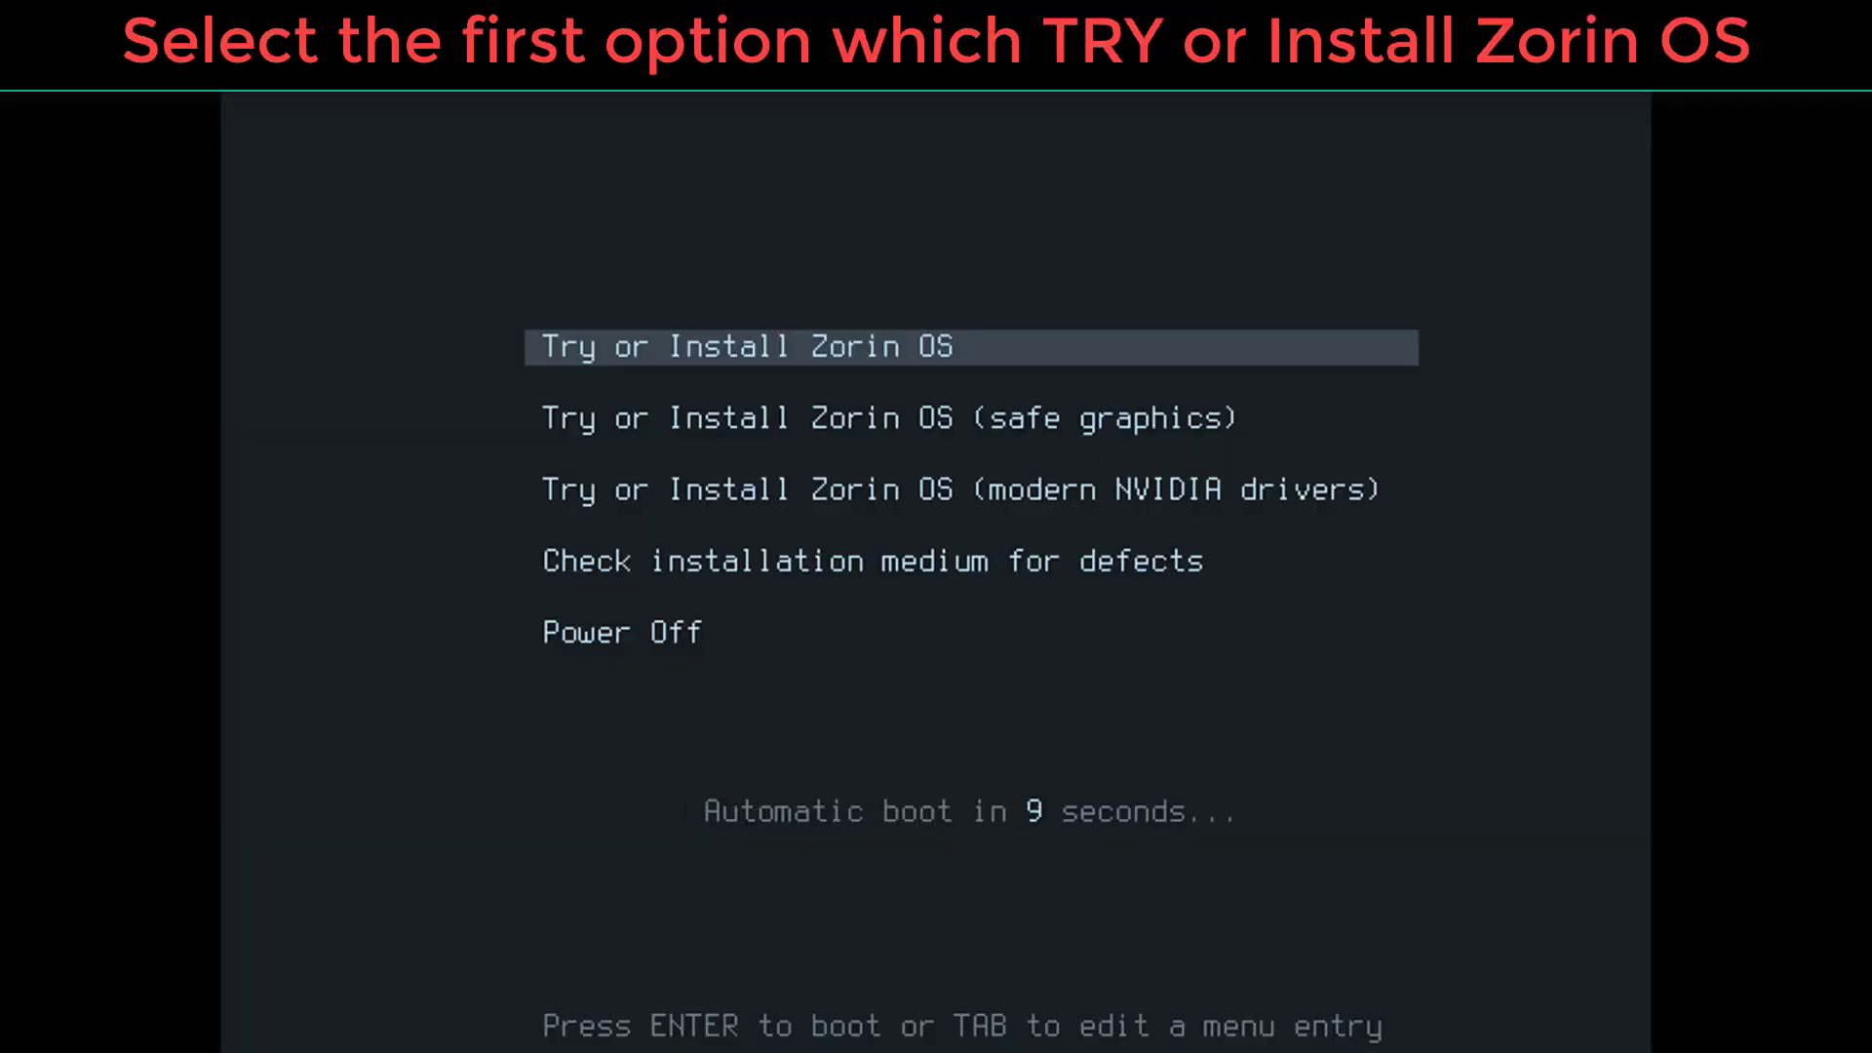
Boot the USB drive with the standard "Try or Install Zorin OS" entry.
{"action": "key", "text": "Down"}
{"action": "key", "text": "Down"}
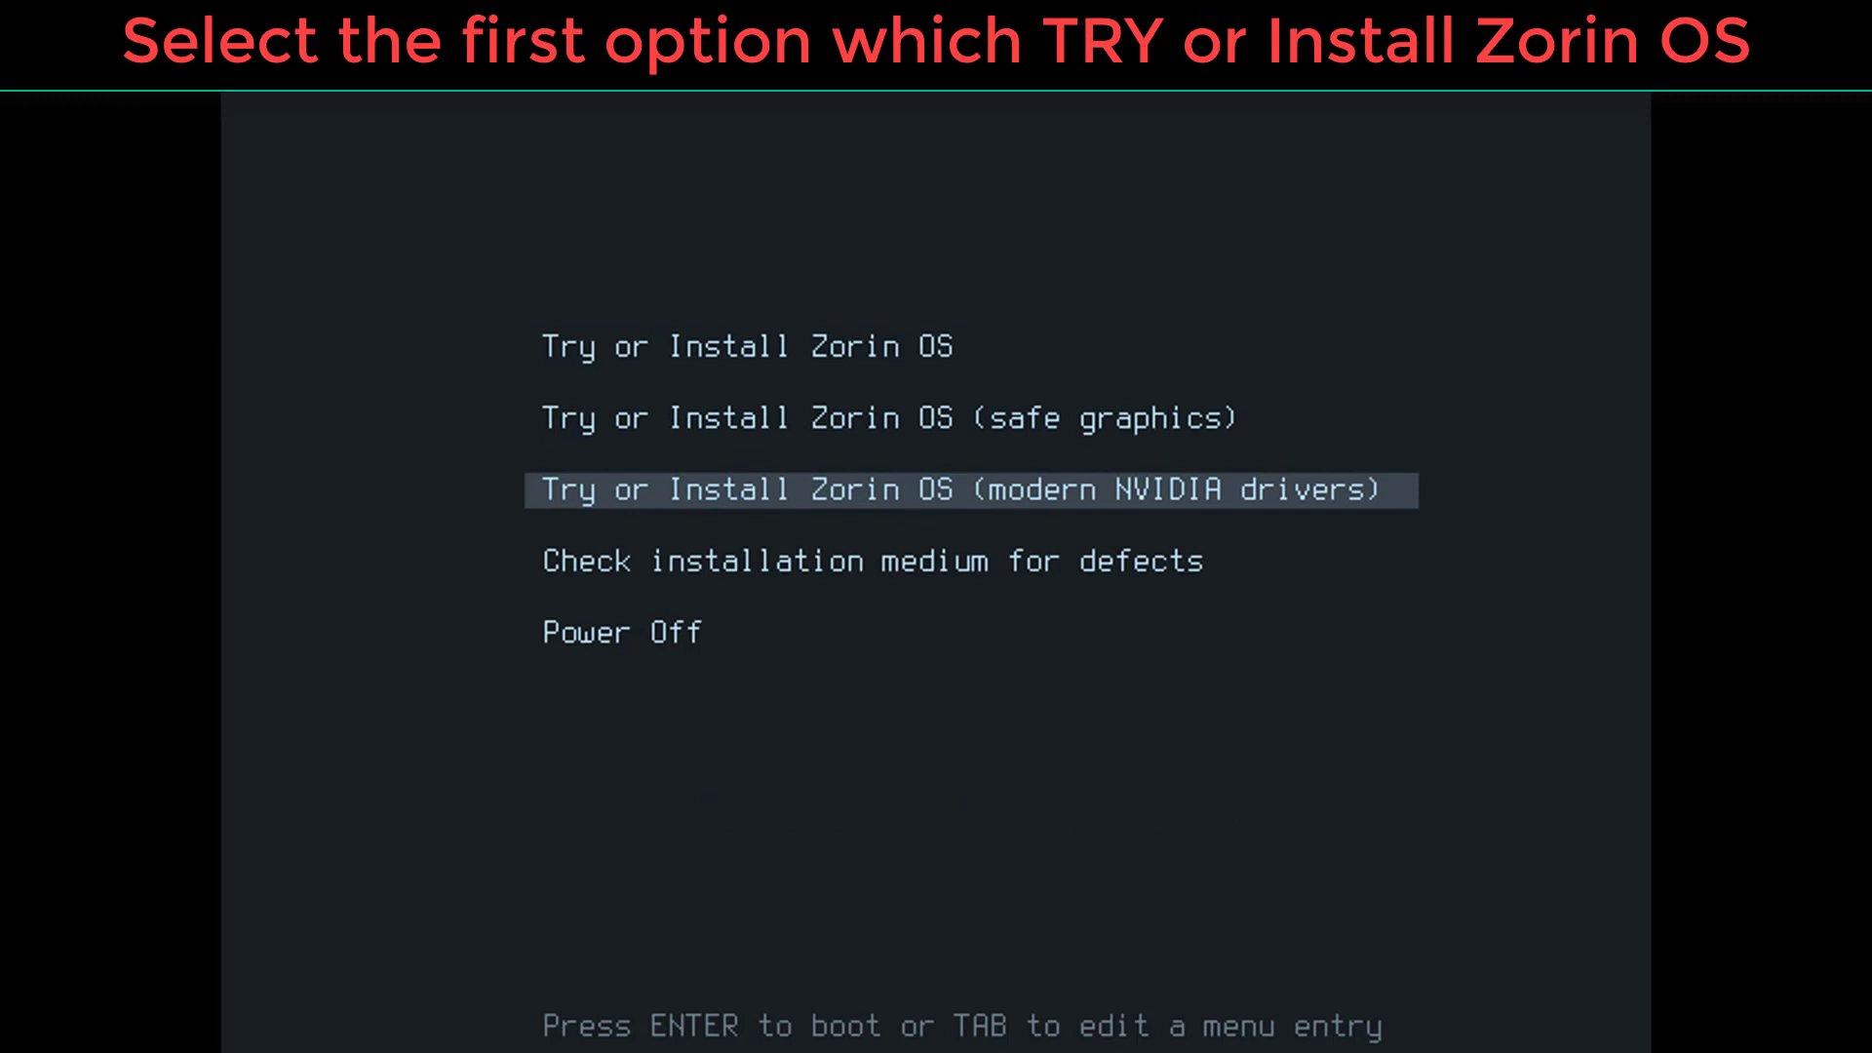
{"action": "key", "text": "Up"}
{"action": "key", "text": "Up"}
{"action": "key", "text": "Return"}
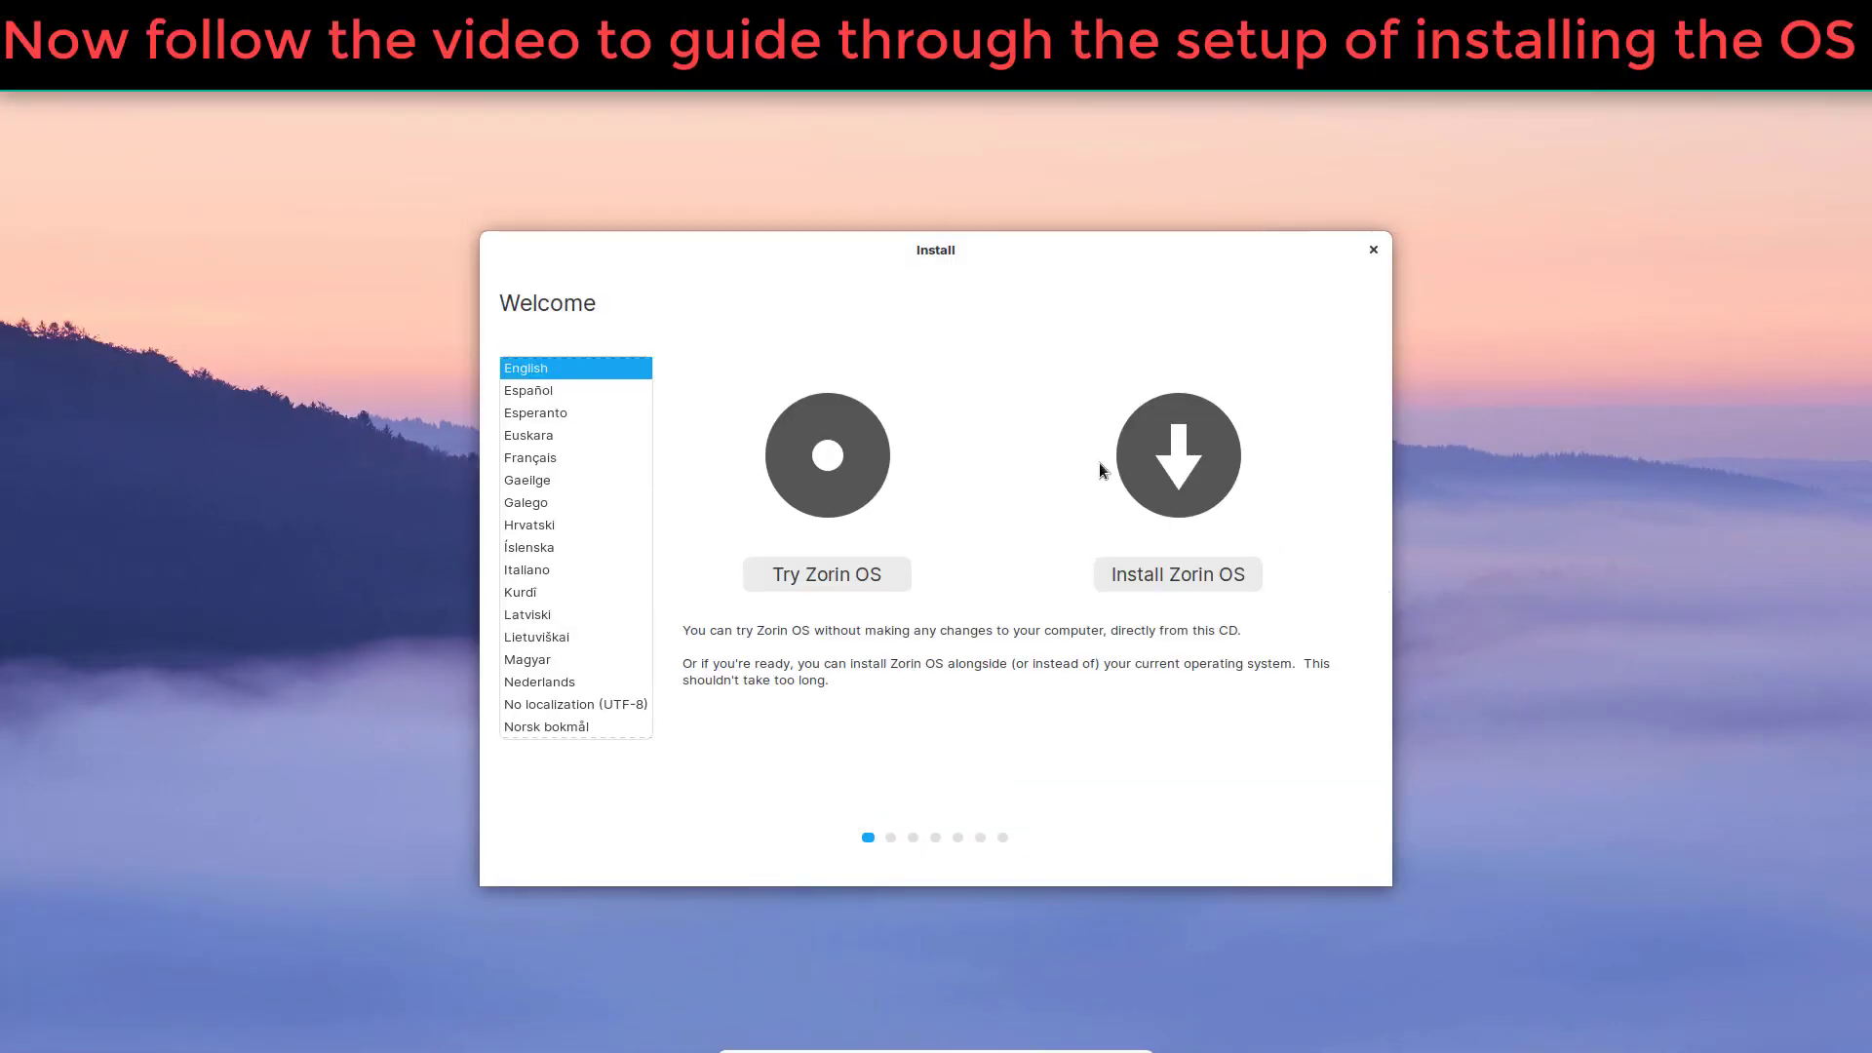
Start installing Zorin OS with the English (US) keyboard layout, third-party software enabled and downloading updates turned off.
{"action": "left_click", "coordinate": [1160, 581]}
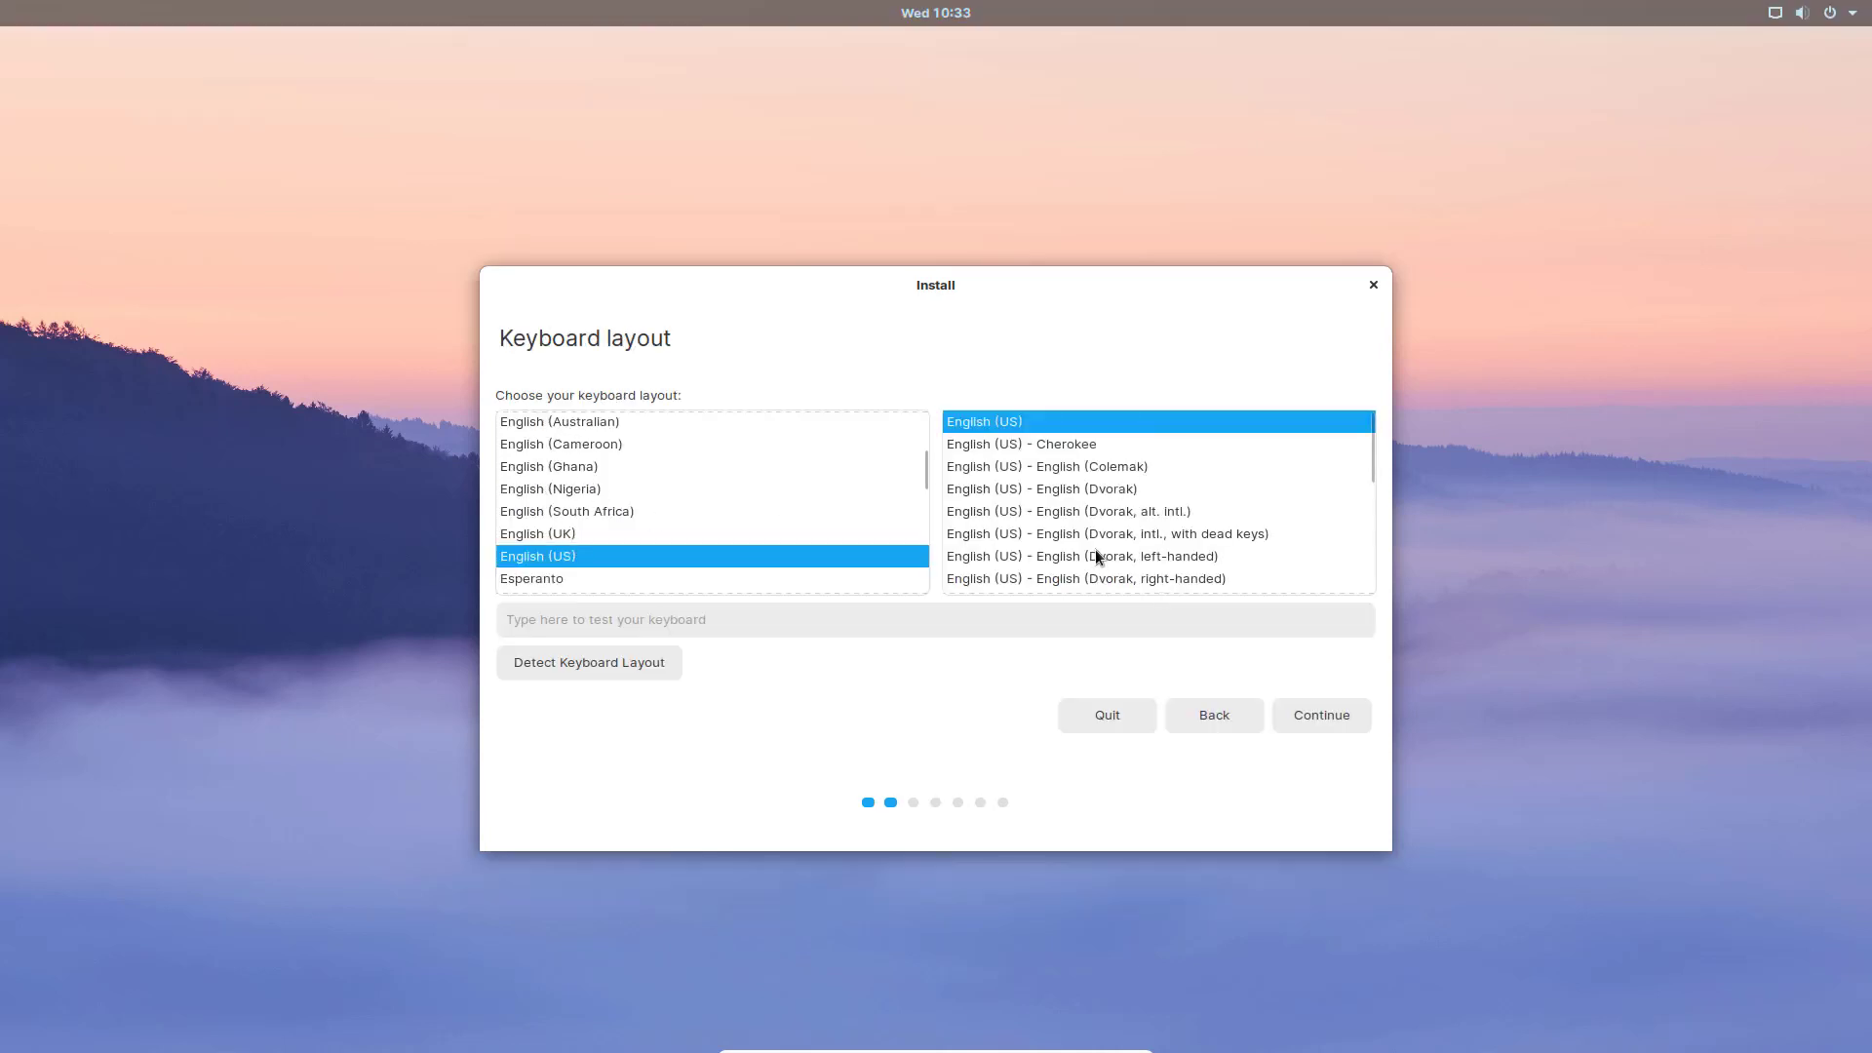
{"action": "left_click", "coordinate": [1298, 727]}
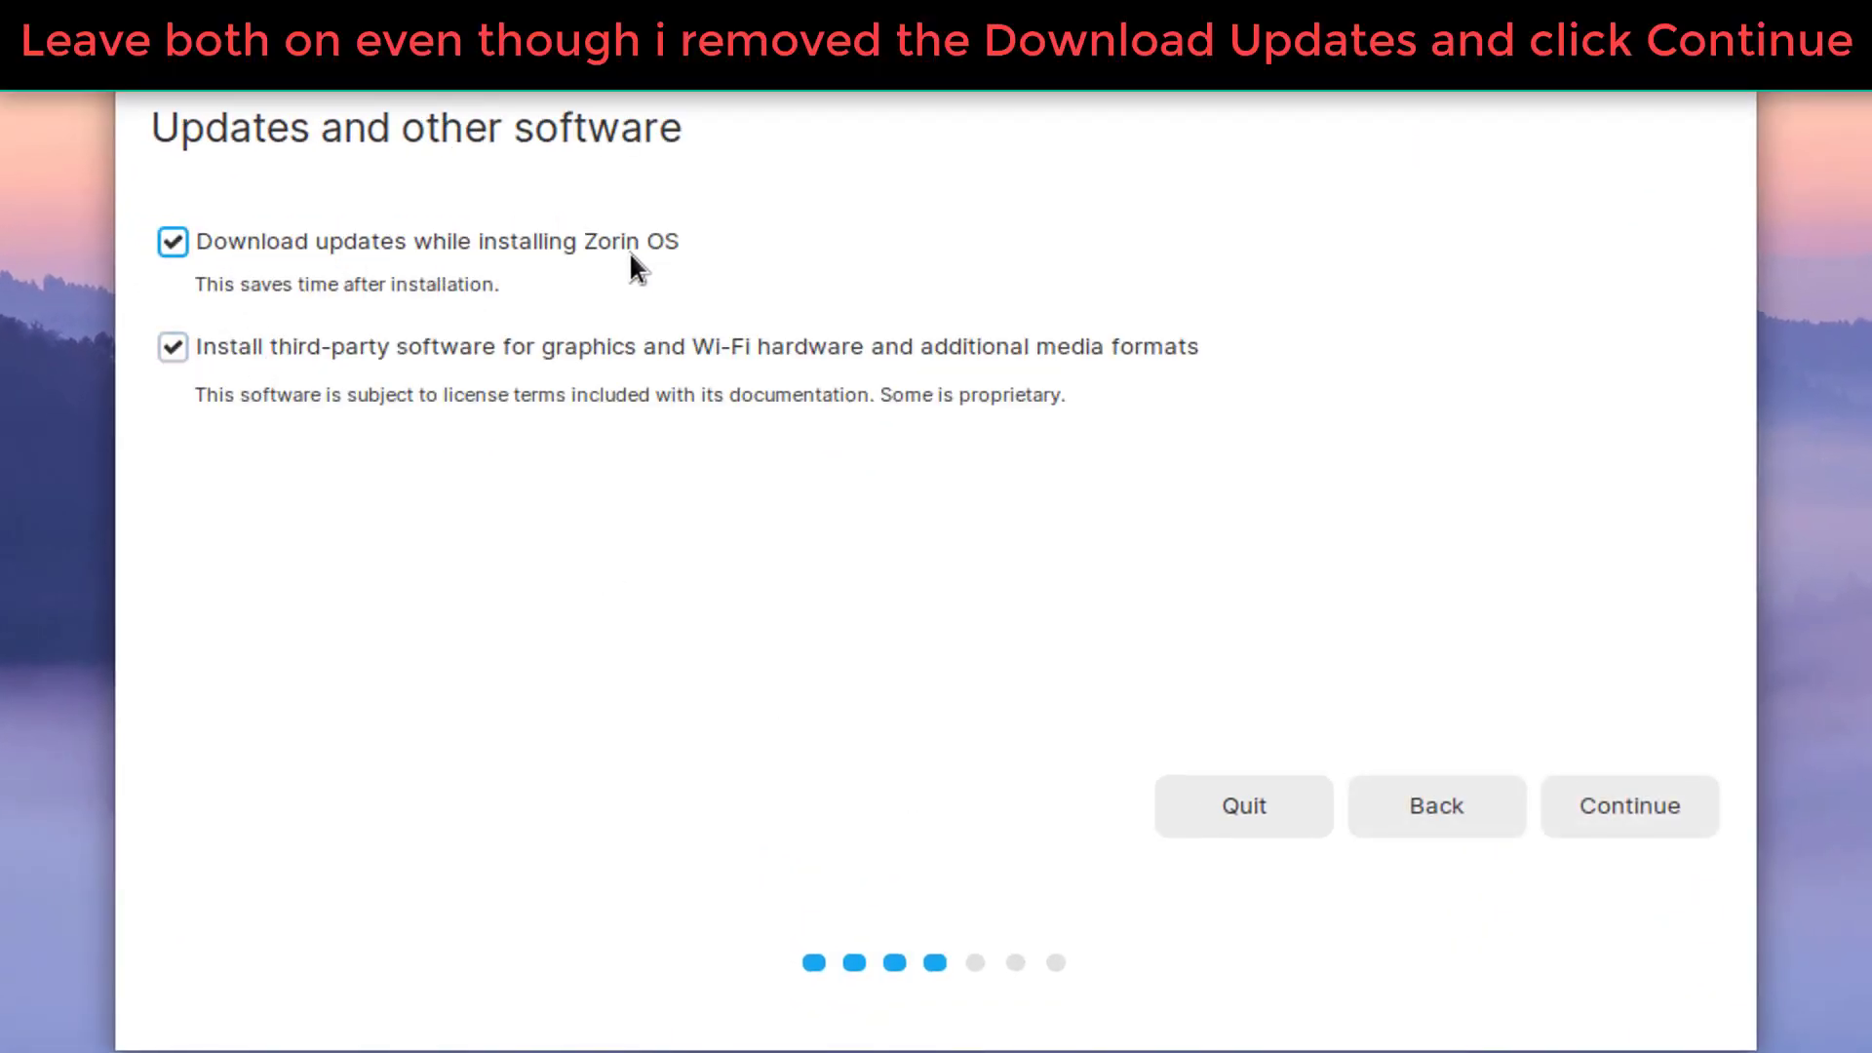
{"action": "left_click", "coordinate": [178, 243]}
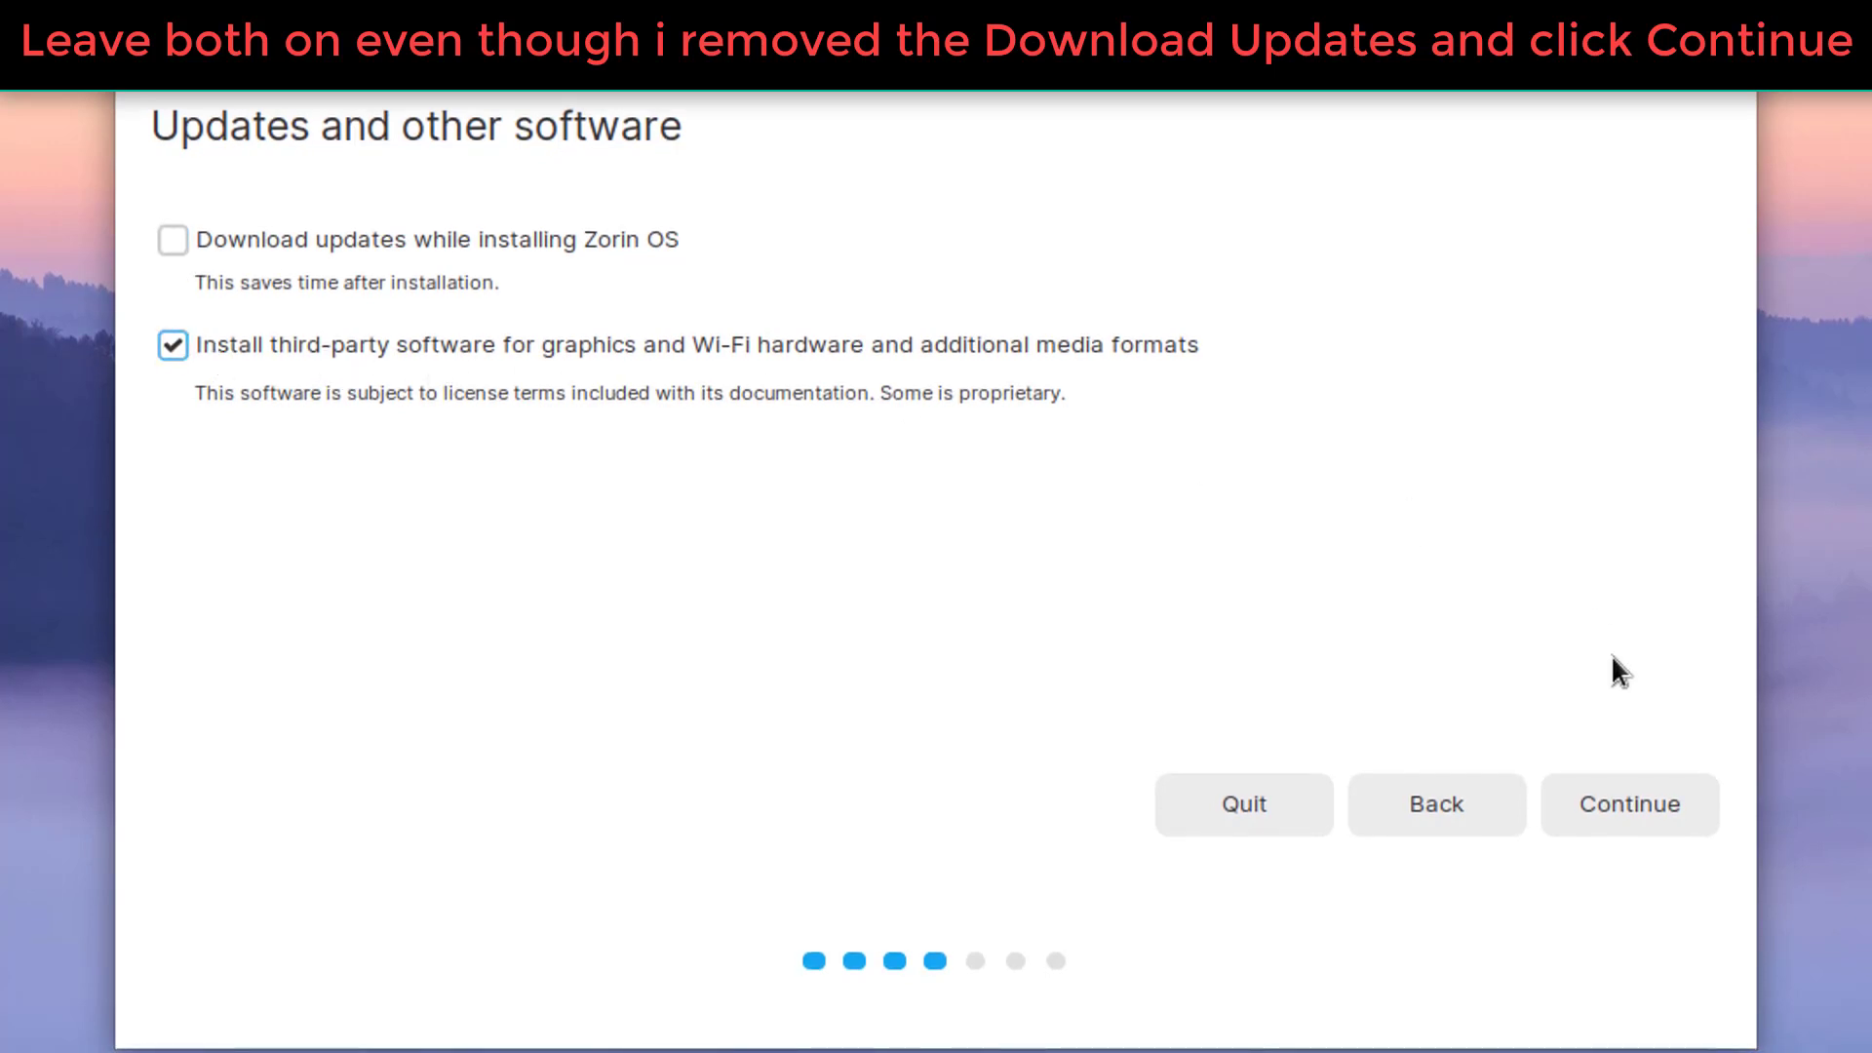
{"action": "left_click", "coordinate": [1617, 793]}
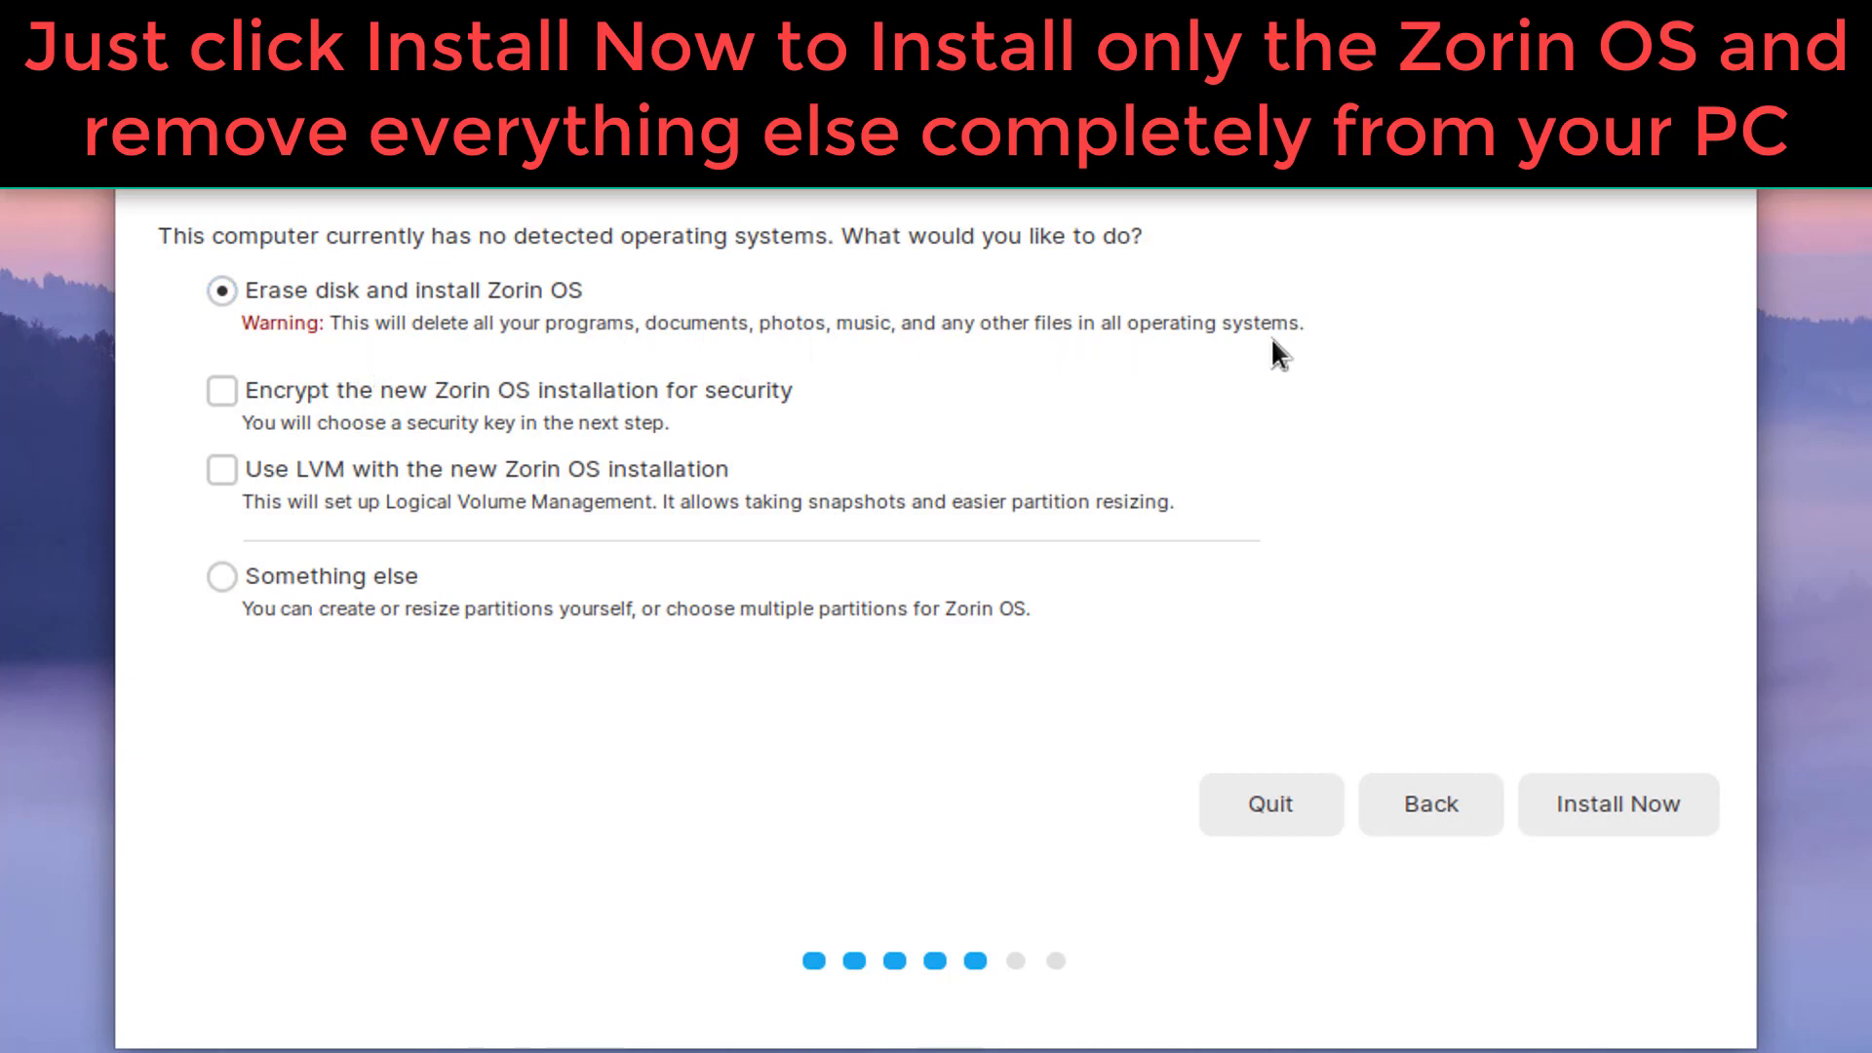
Install with "Erase disk and install Zorin OS" and approve writing the partition changes to disk.
{"action": "left_click", "coordinate": [1632, 811]}
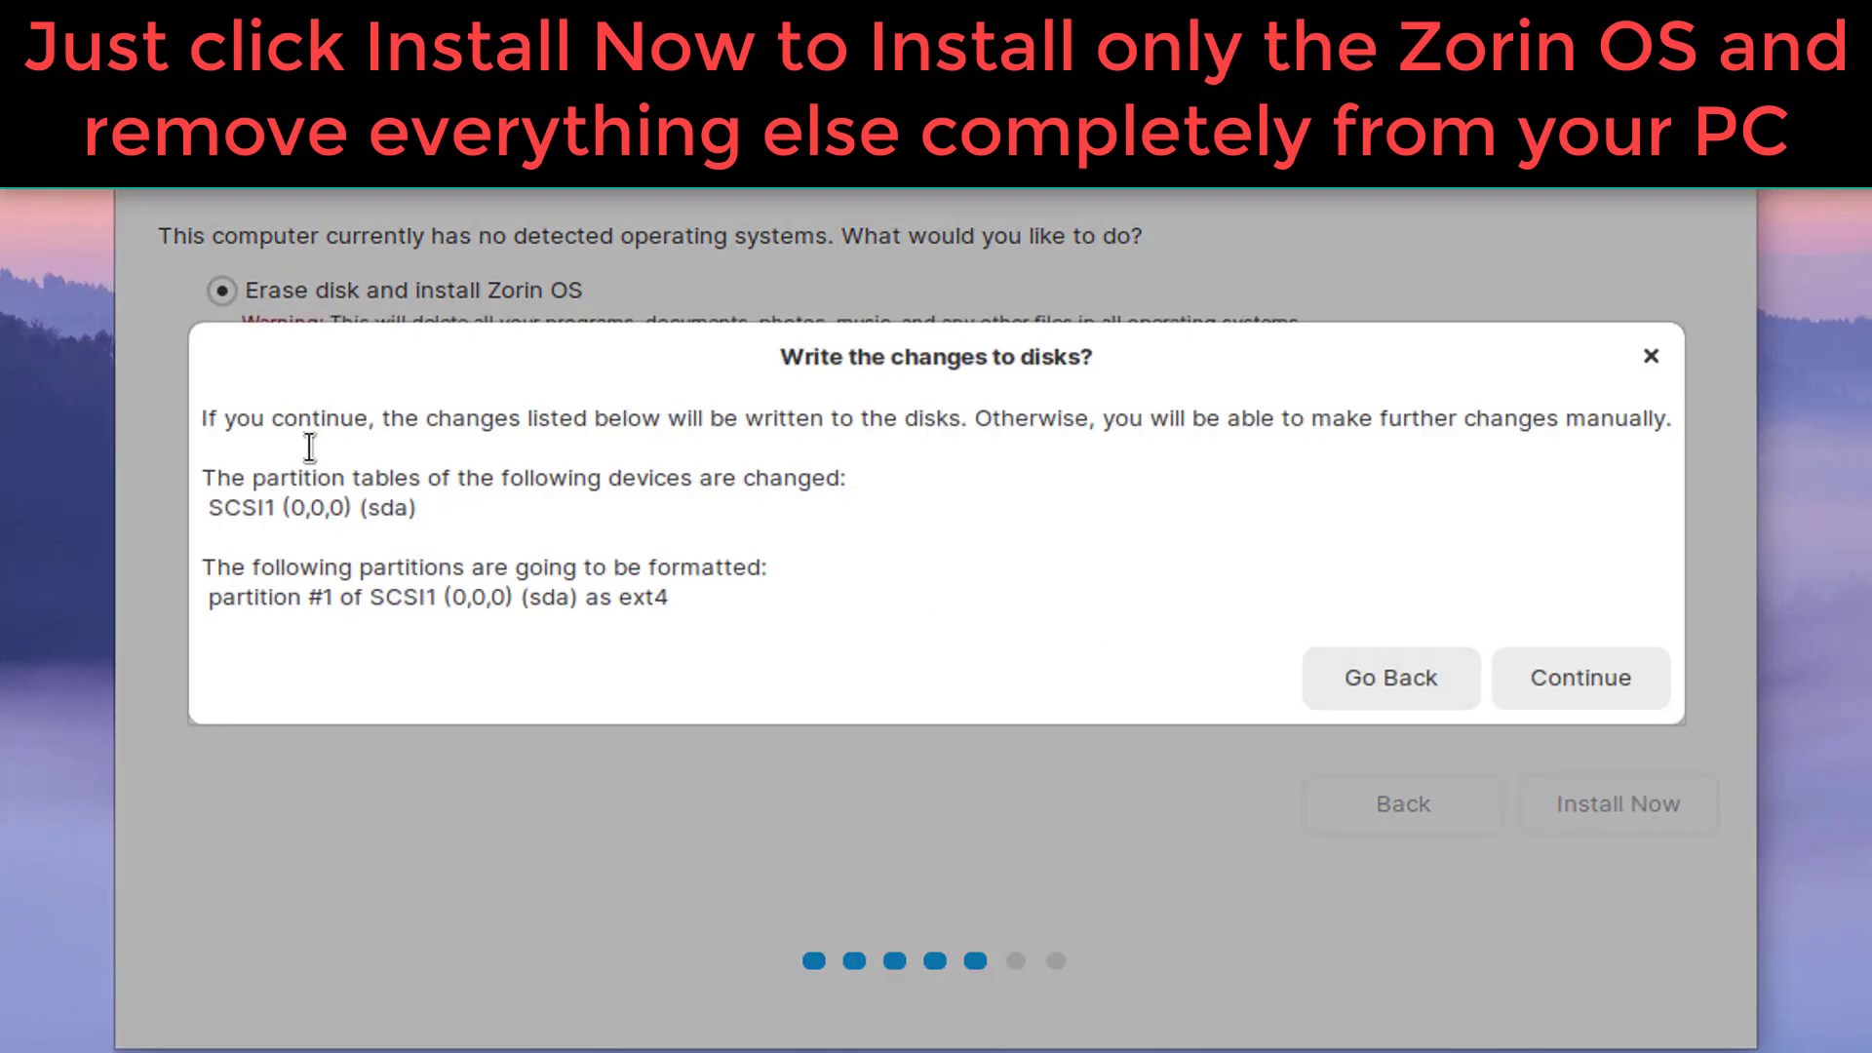
{"action": "left_click", "coordinate": [1562, 698]}
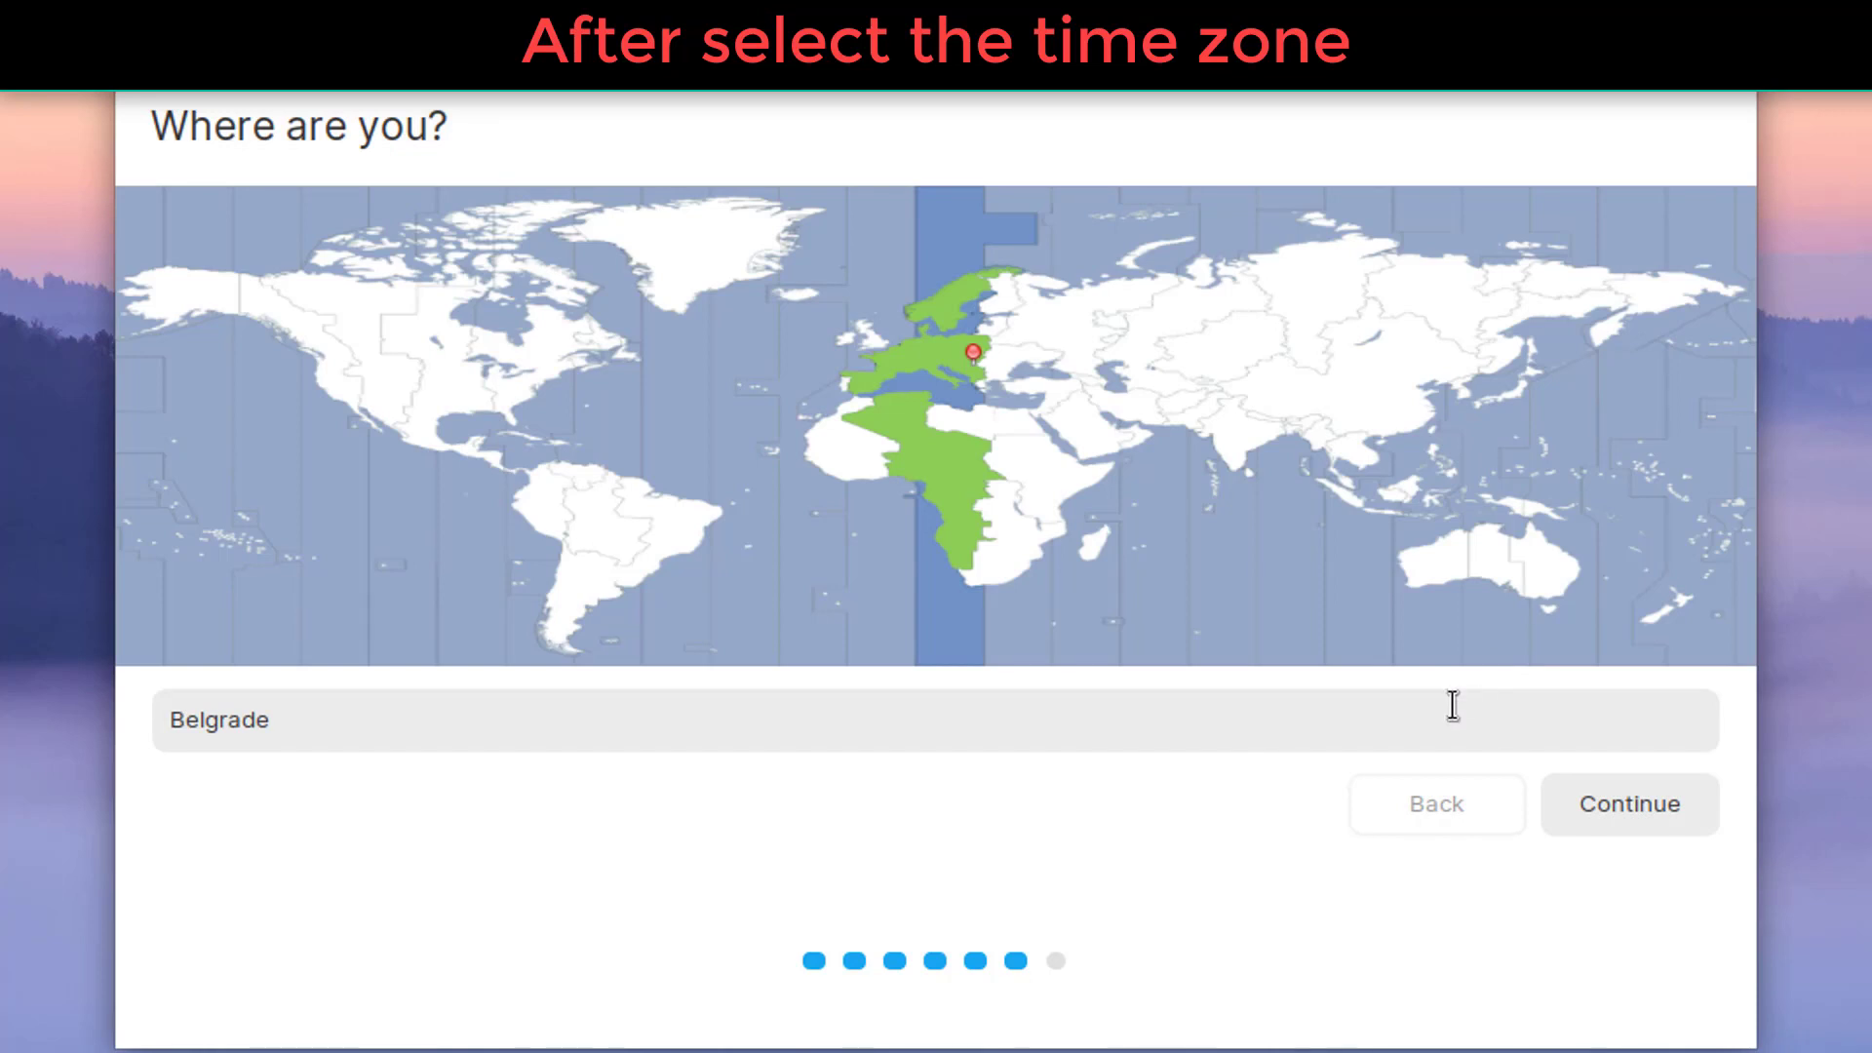
Keep Belgrade as the time zone, enter the account holder's name and set the computer's name to PC.
{"action": "left_click", "coordinate": [1417, 711]}
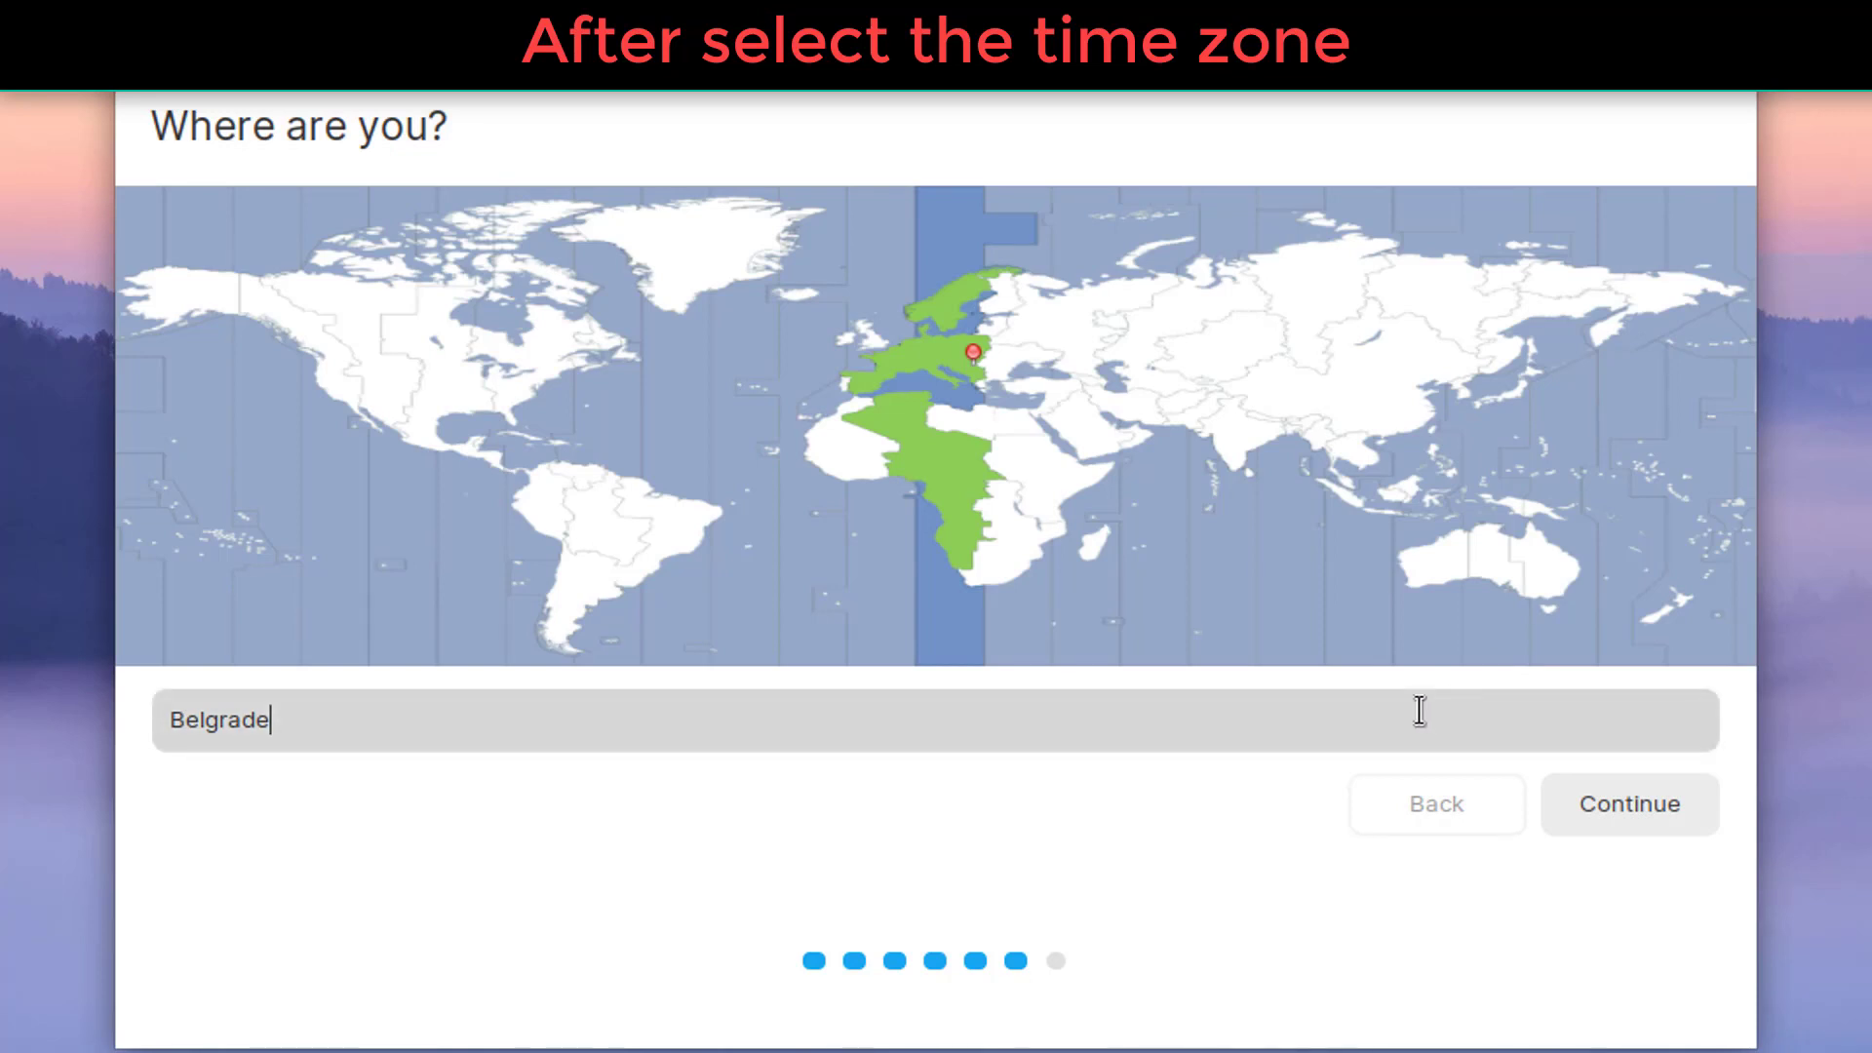
{"action": "left_click", "coordinate": [1628, 804]}
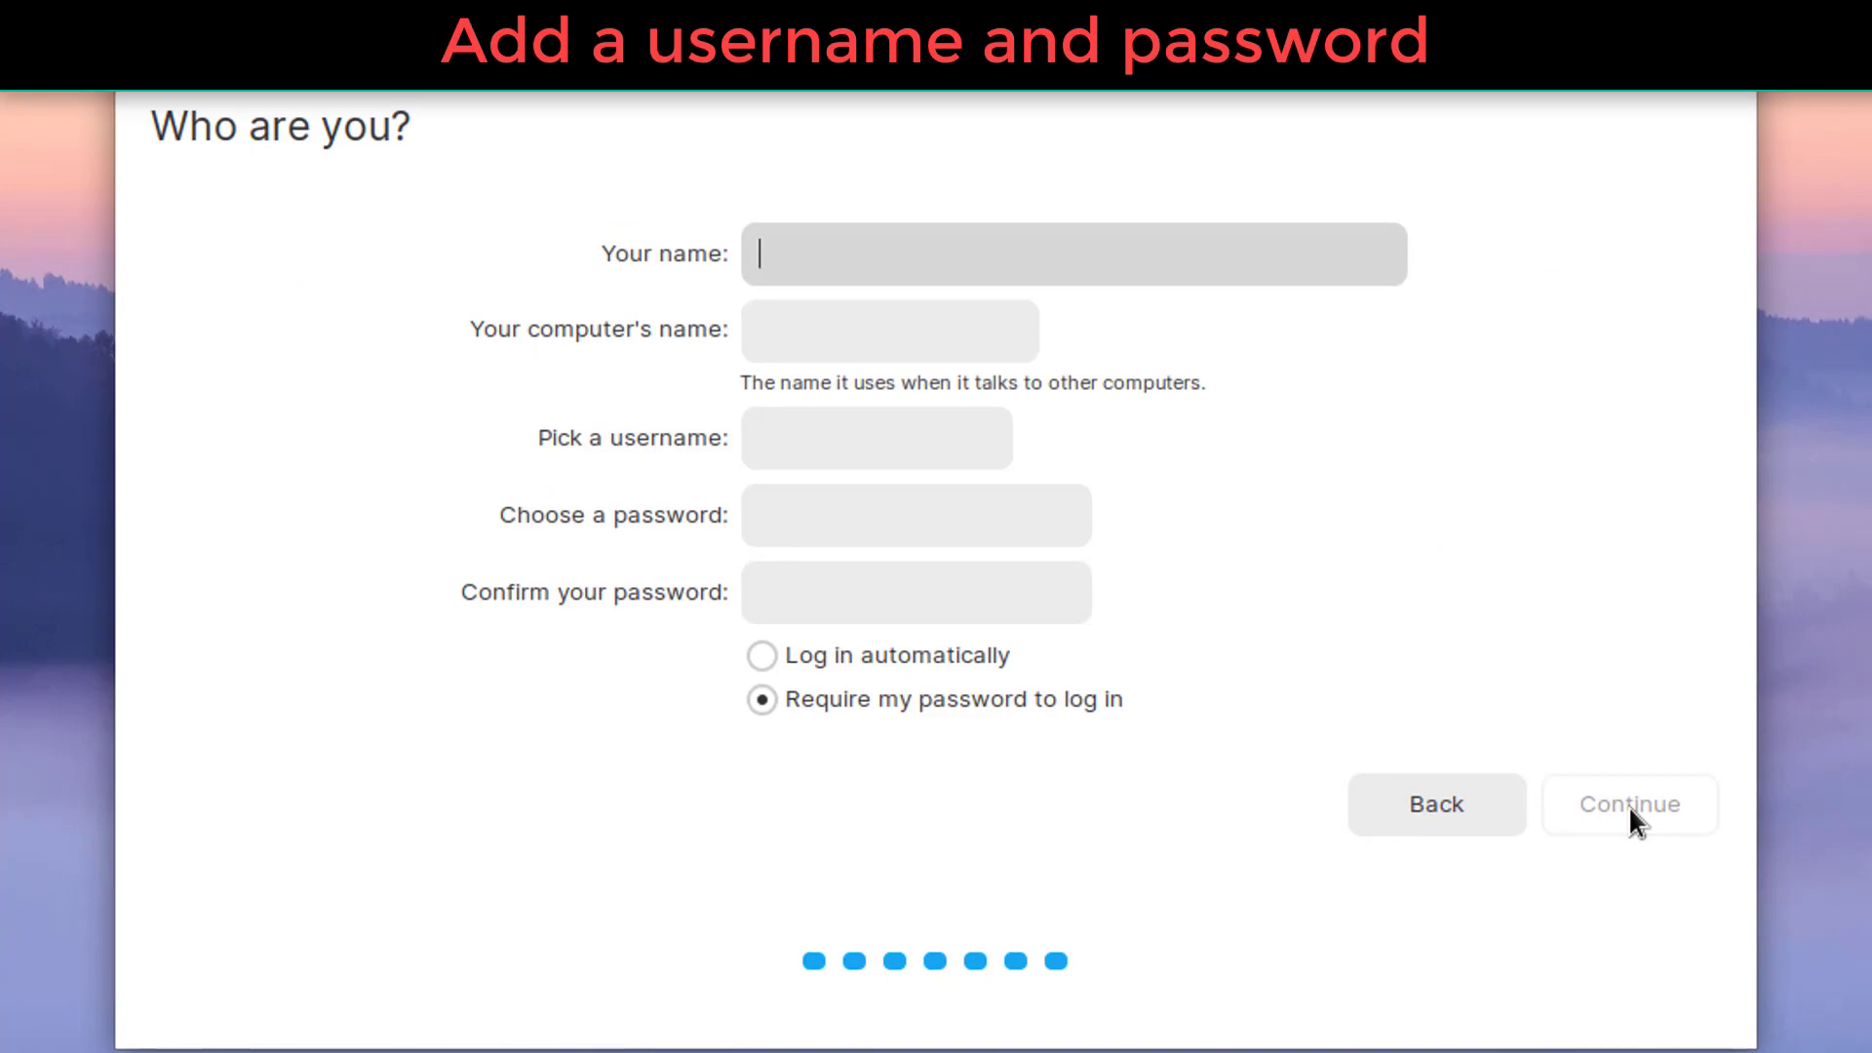
{"action": "type", "text": "Edd"}
{"action": "left_click", "coordinate": [832, 339]}
{"action": "double_click", "coordinate": [832, 339]}
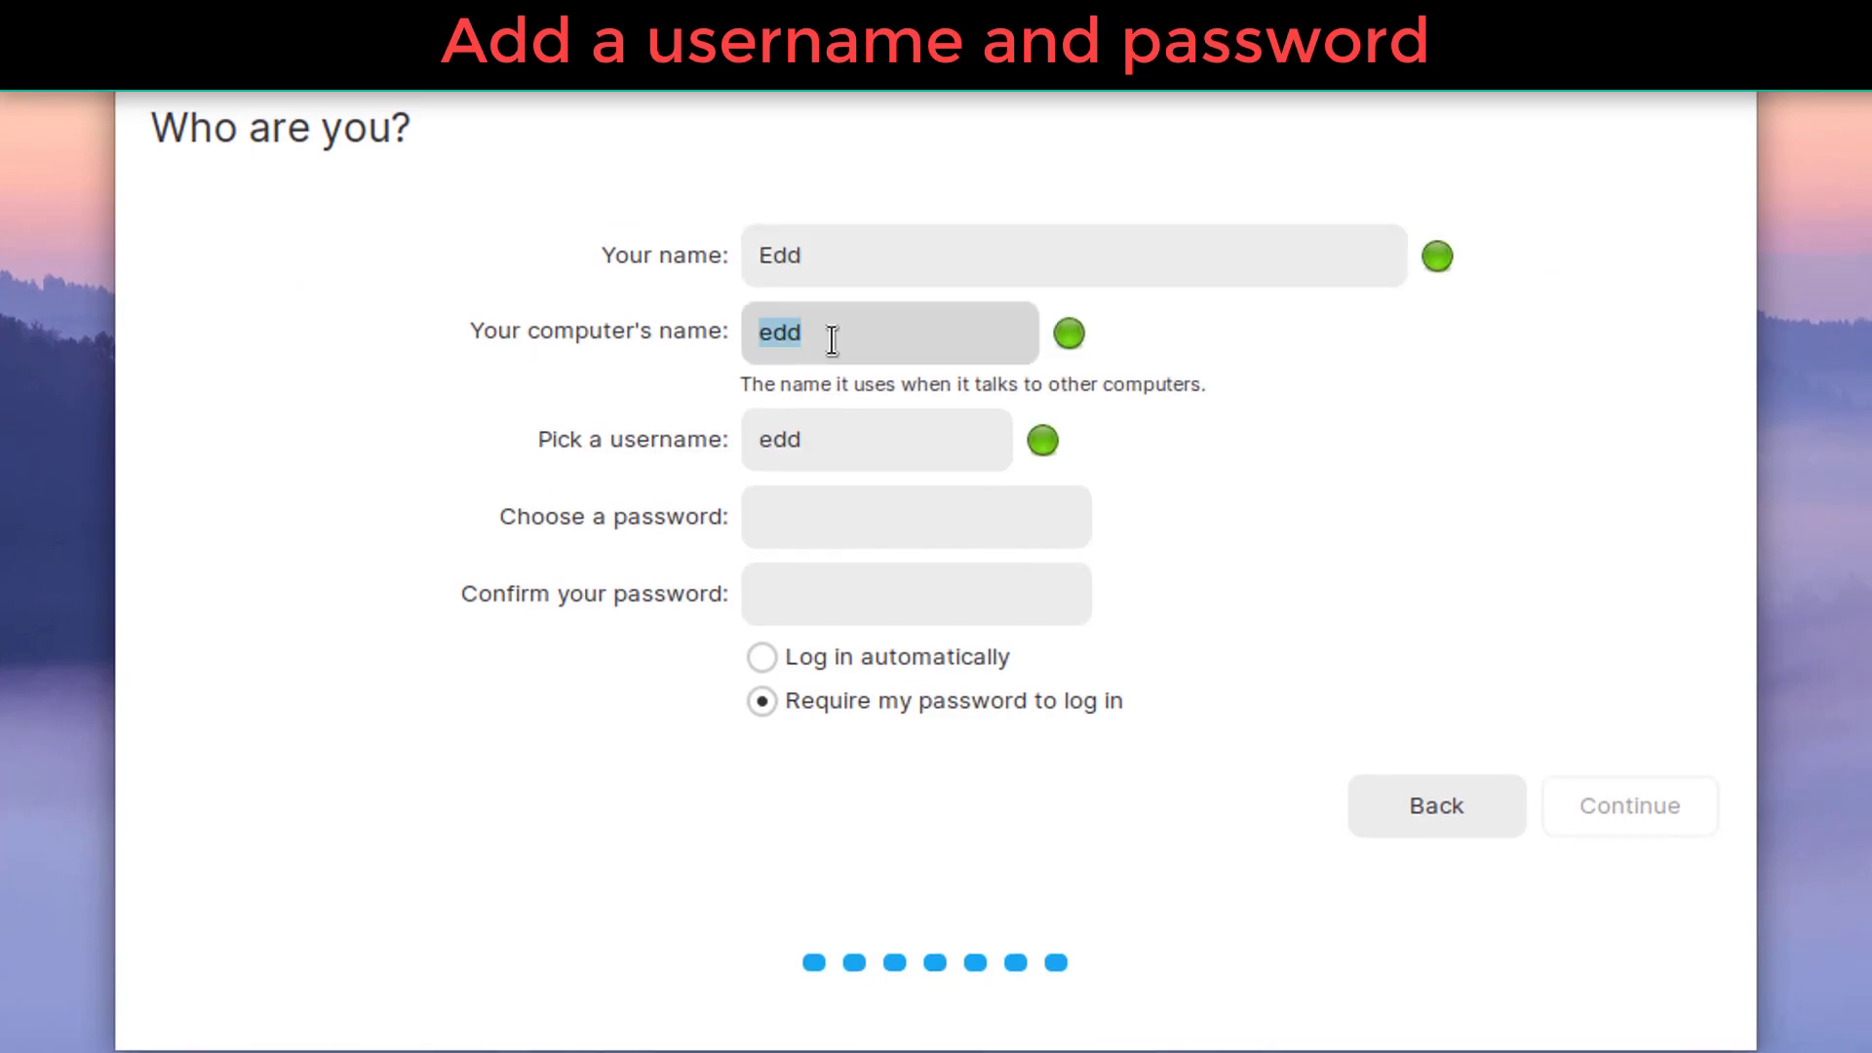
{"action": "type", "text": "PC"}
Enable automatic login, enter and confirm the account password, and continue with the installation.
{"action": "left_click", "coordinate": [788, 493]}
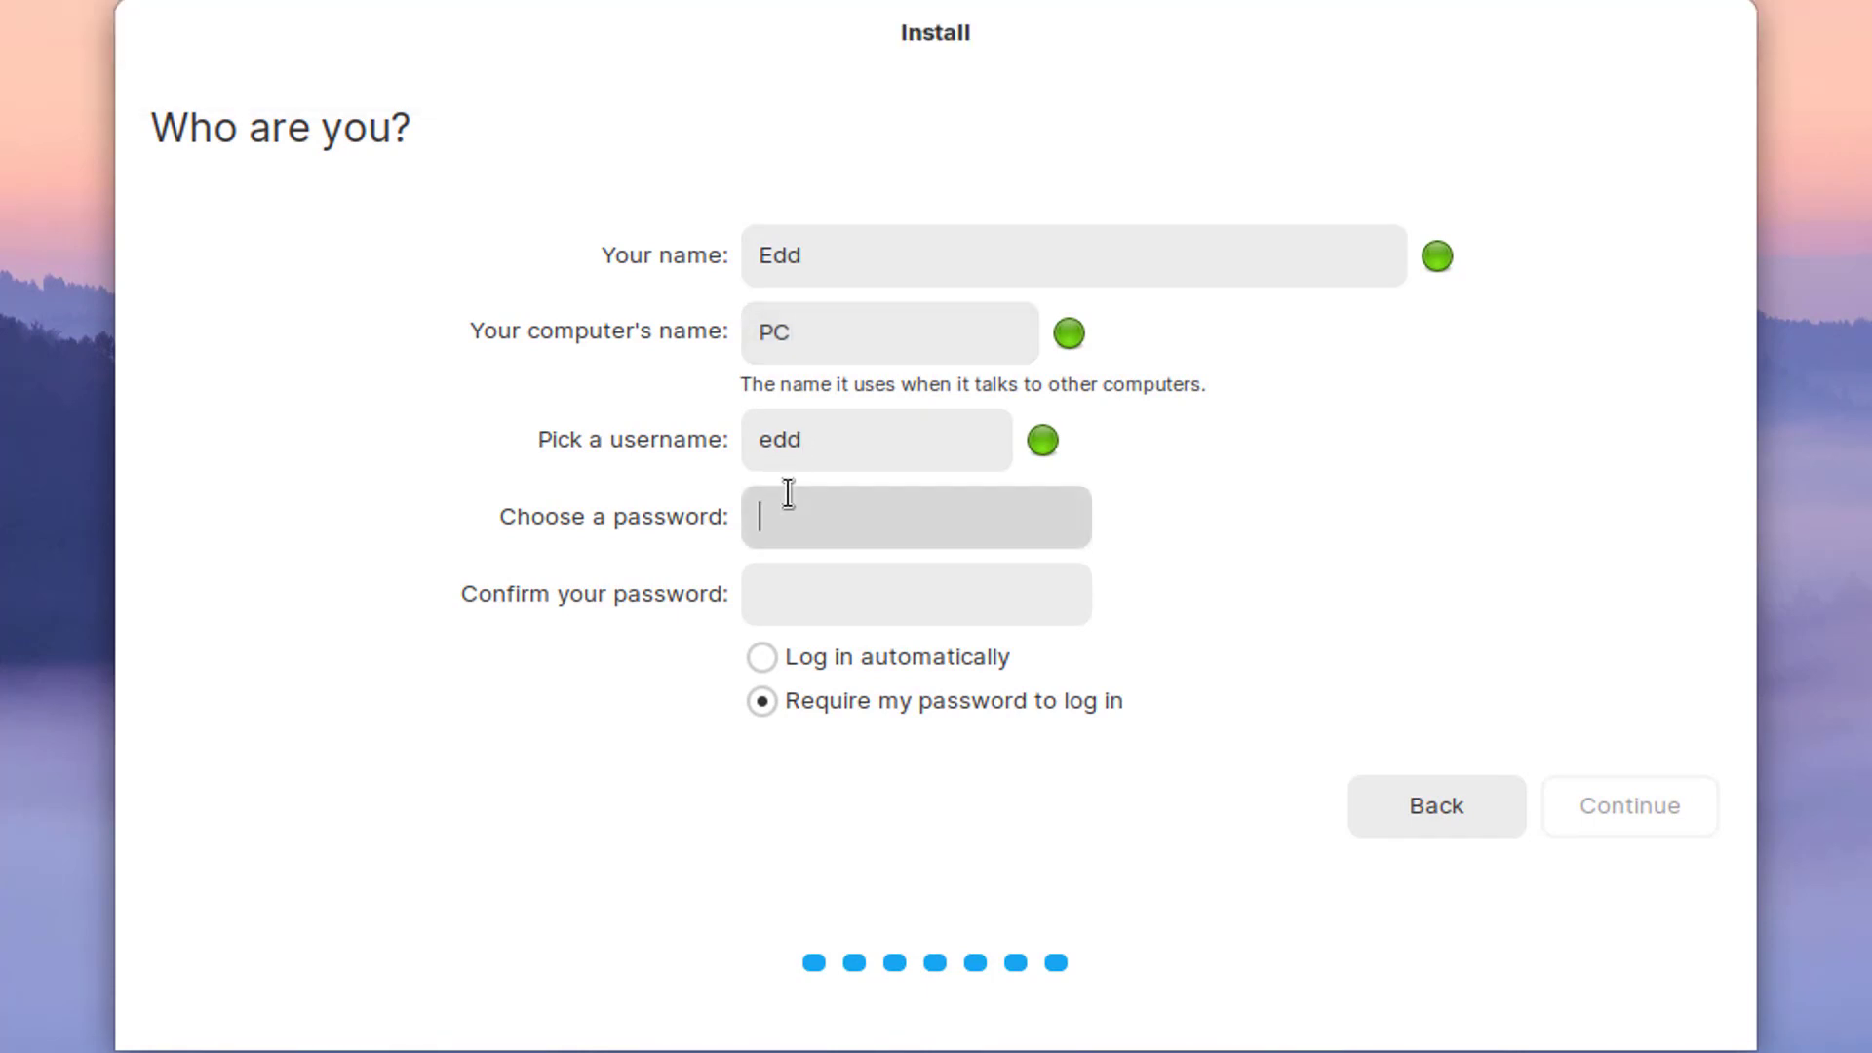
{"action": "left_click", "coordinate": [769, 657]}
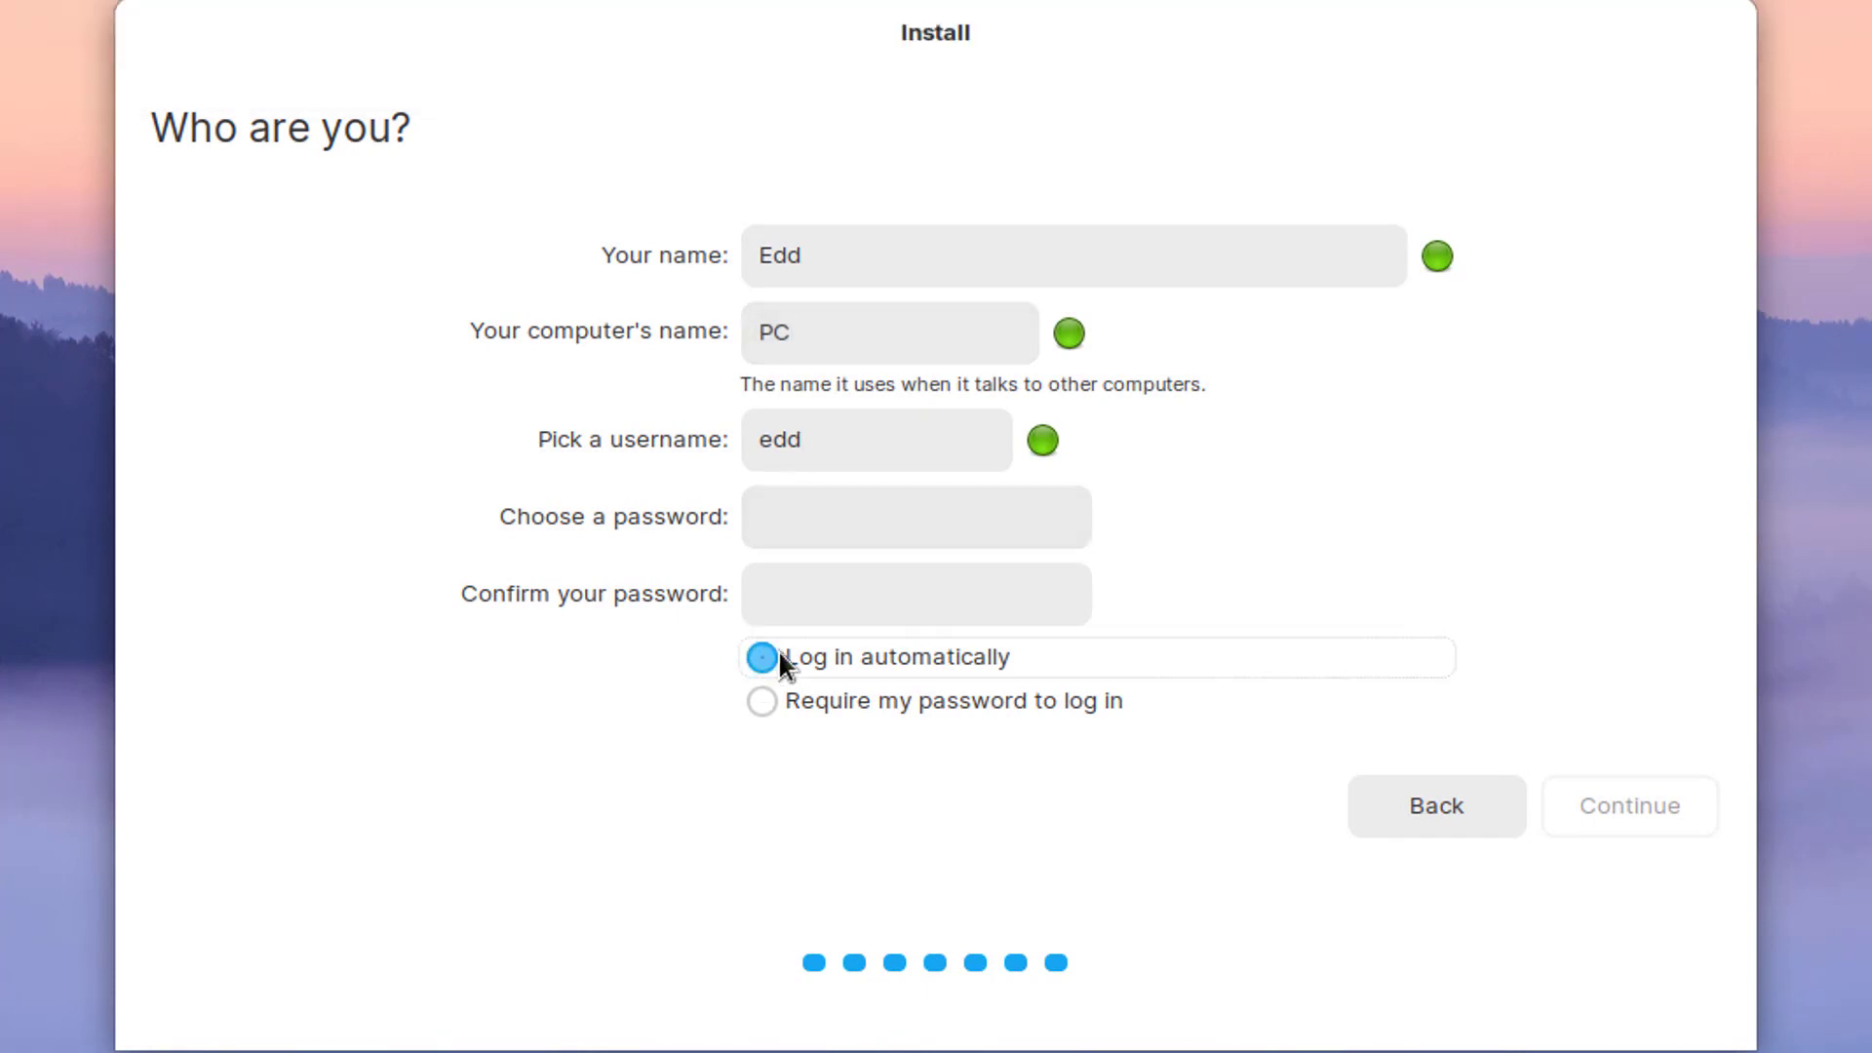
{"action": "left_click", "coordinate": [766, 526]}
{"action": "type", "text": "••••"}
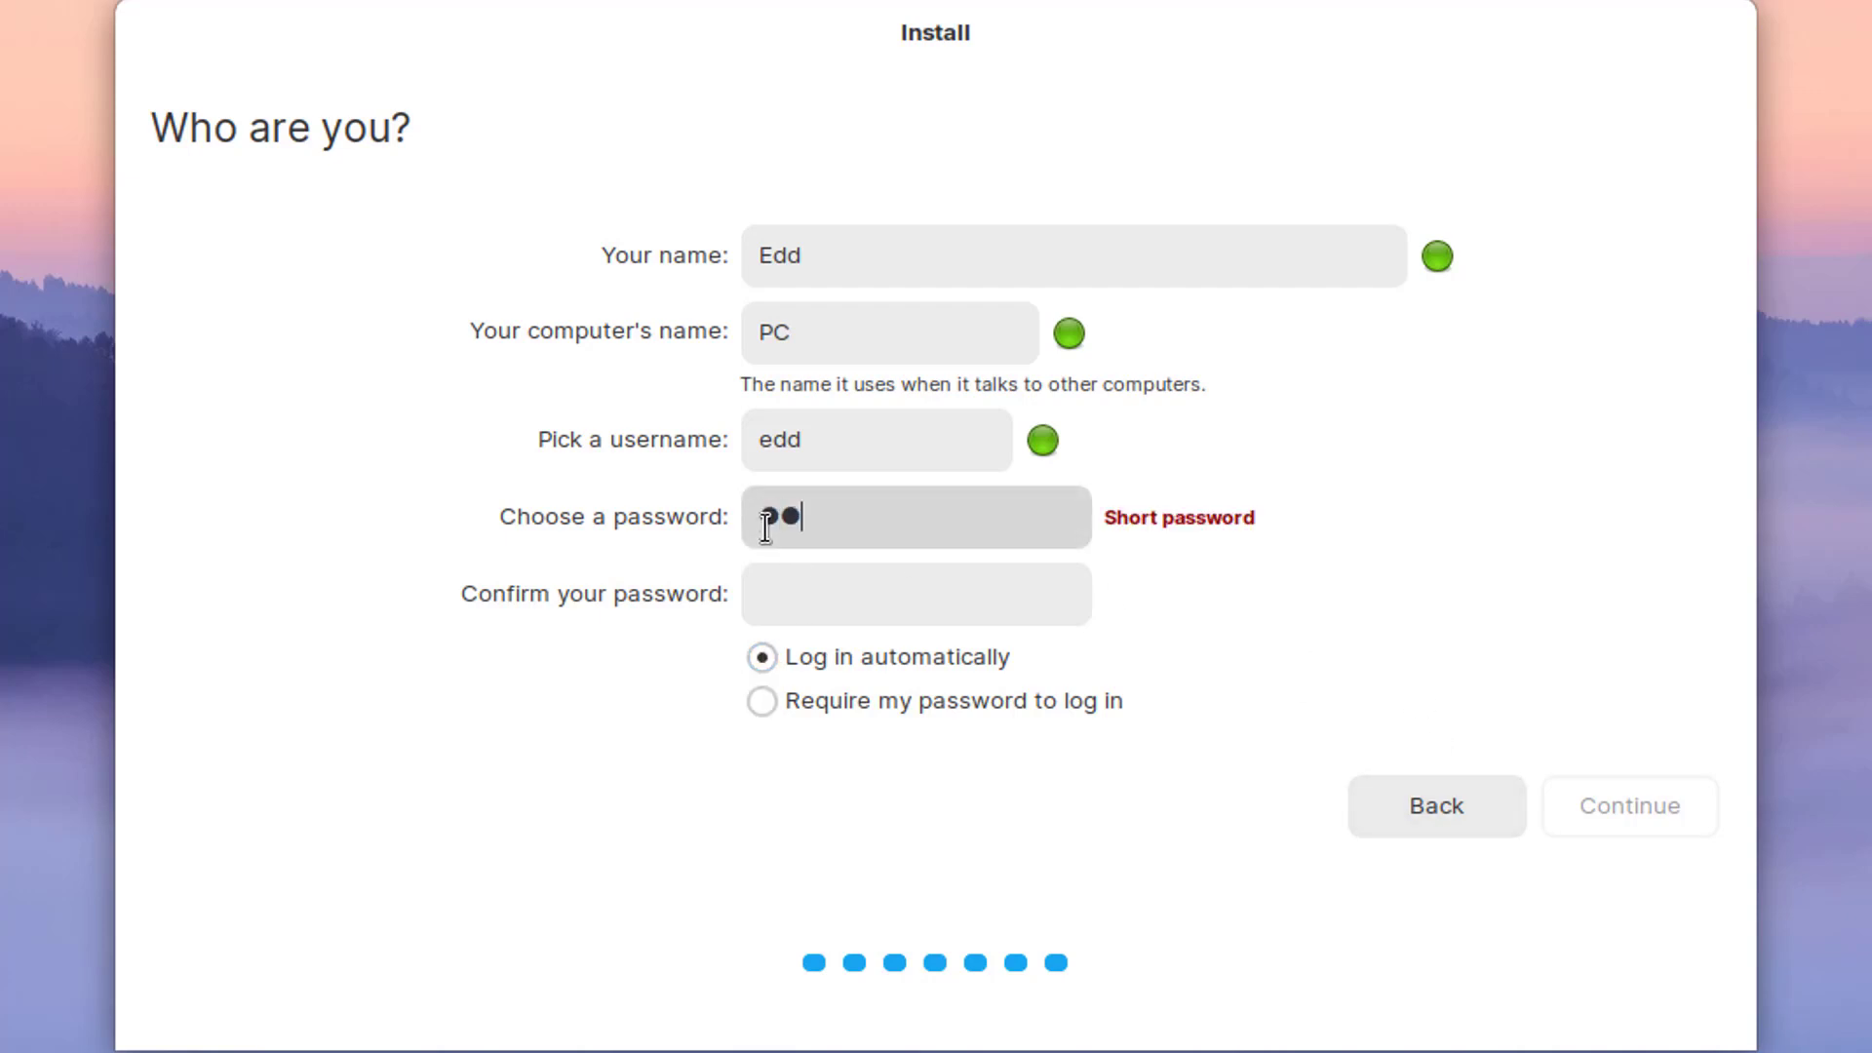
{"action": "type", "text": "••"}
{"action": "key", "text": "Tab"}
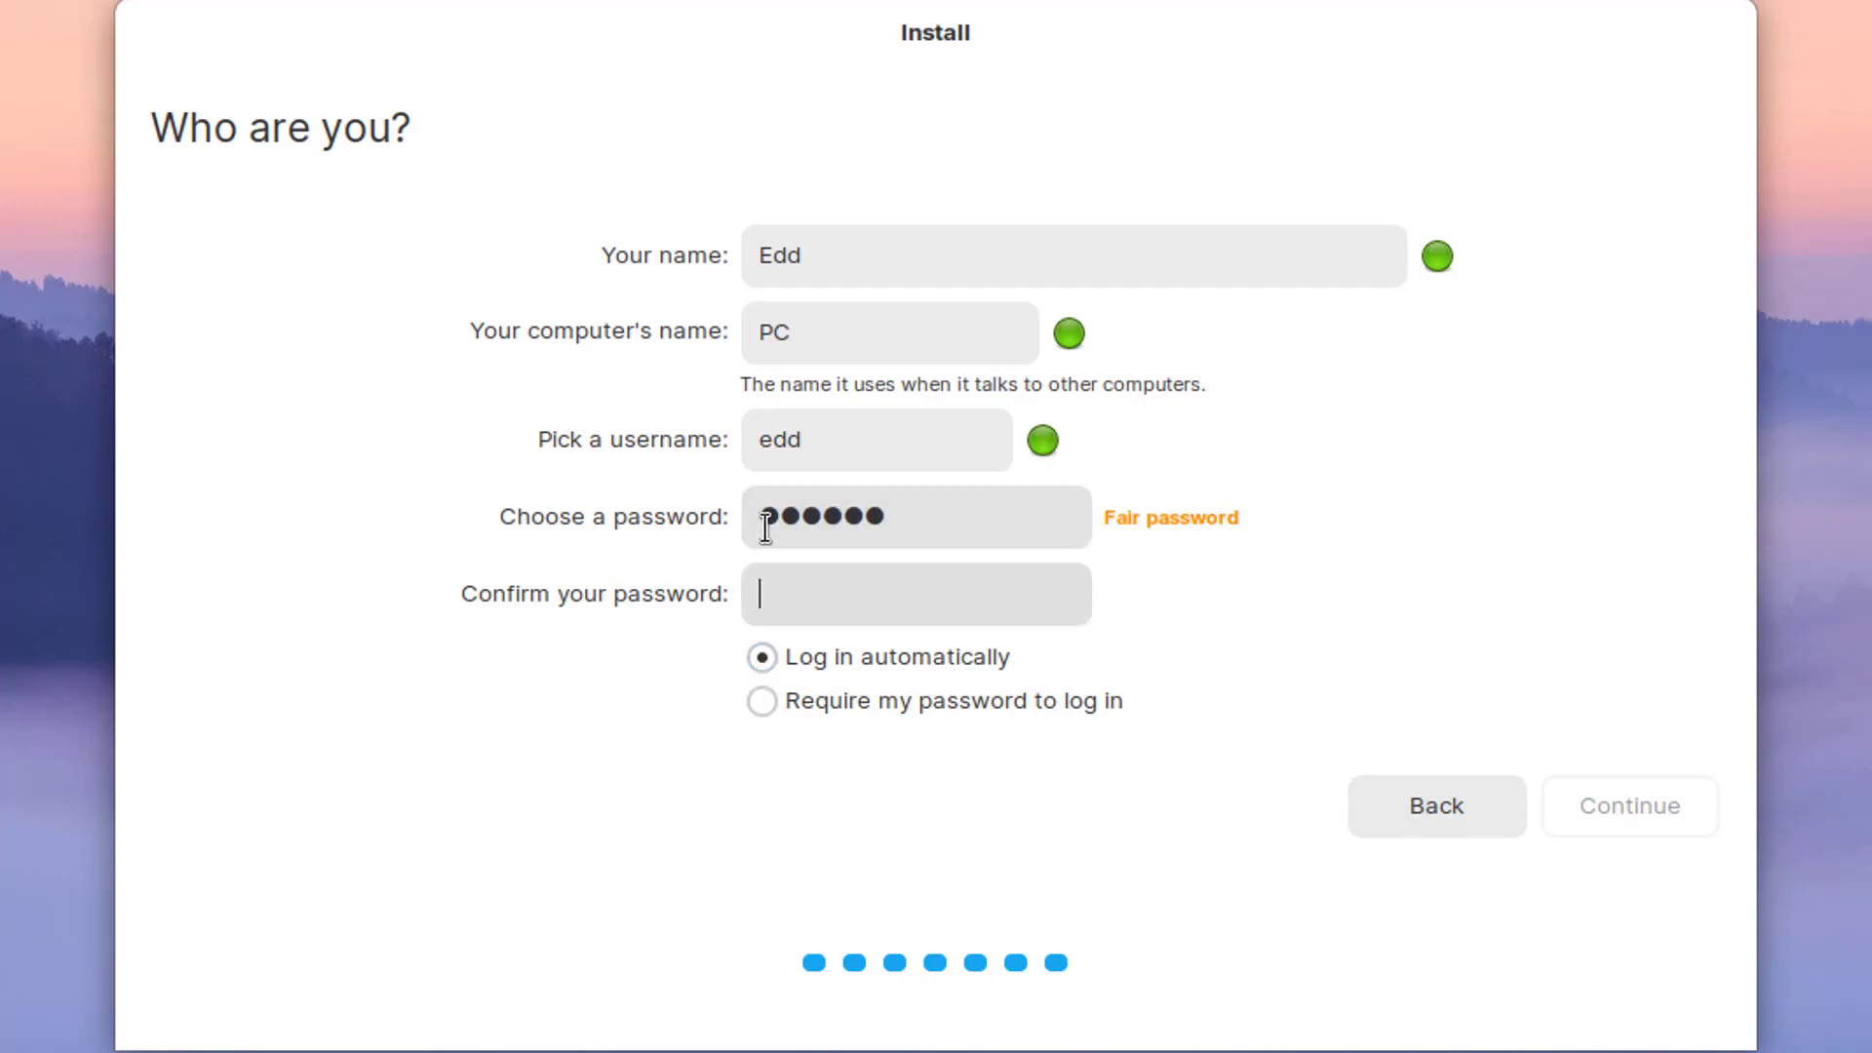
{"action": "type", "text": "••••••"}
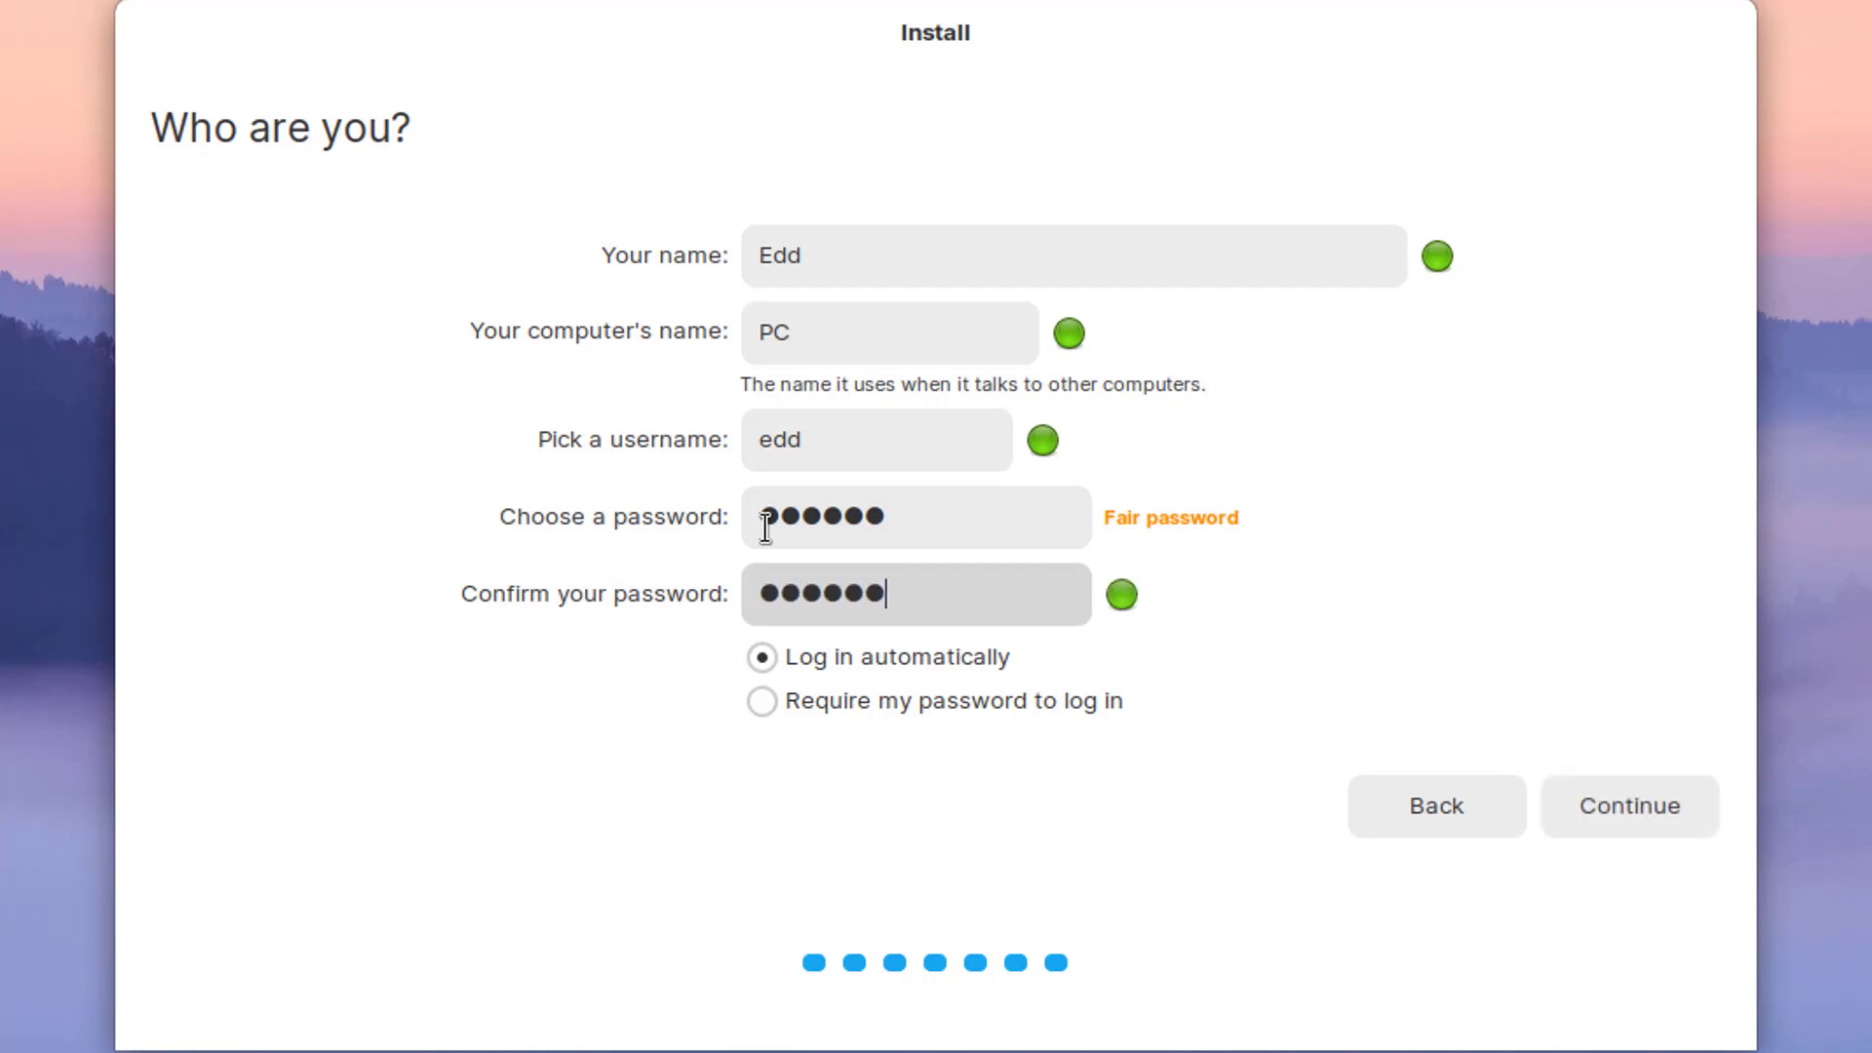
{"action": "left_click", "coordinate": [1617, 787]}
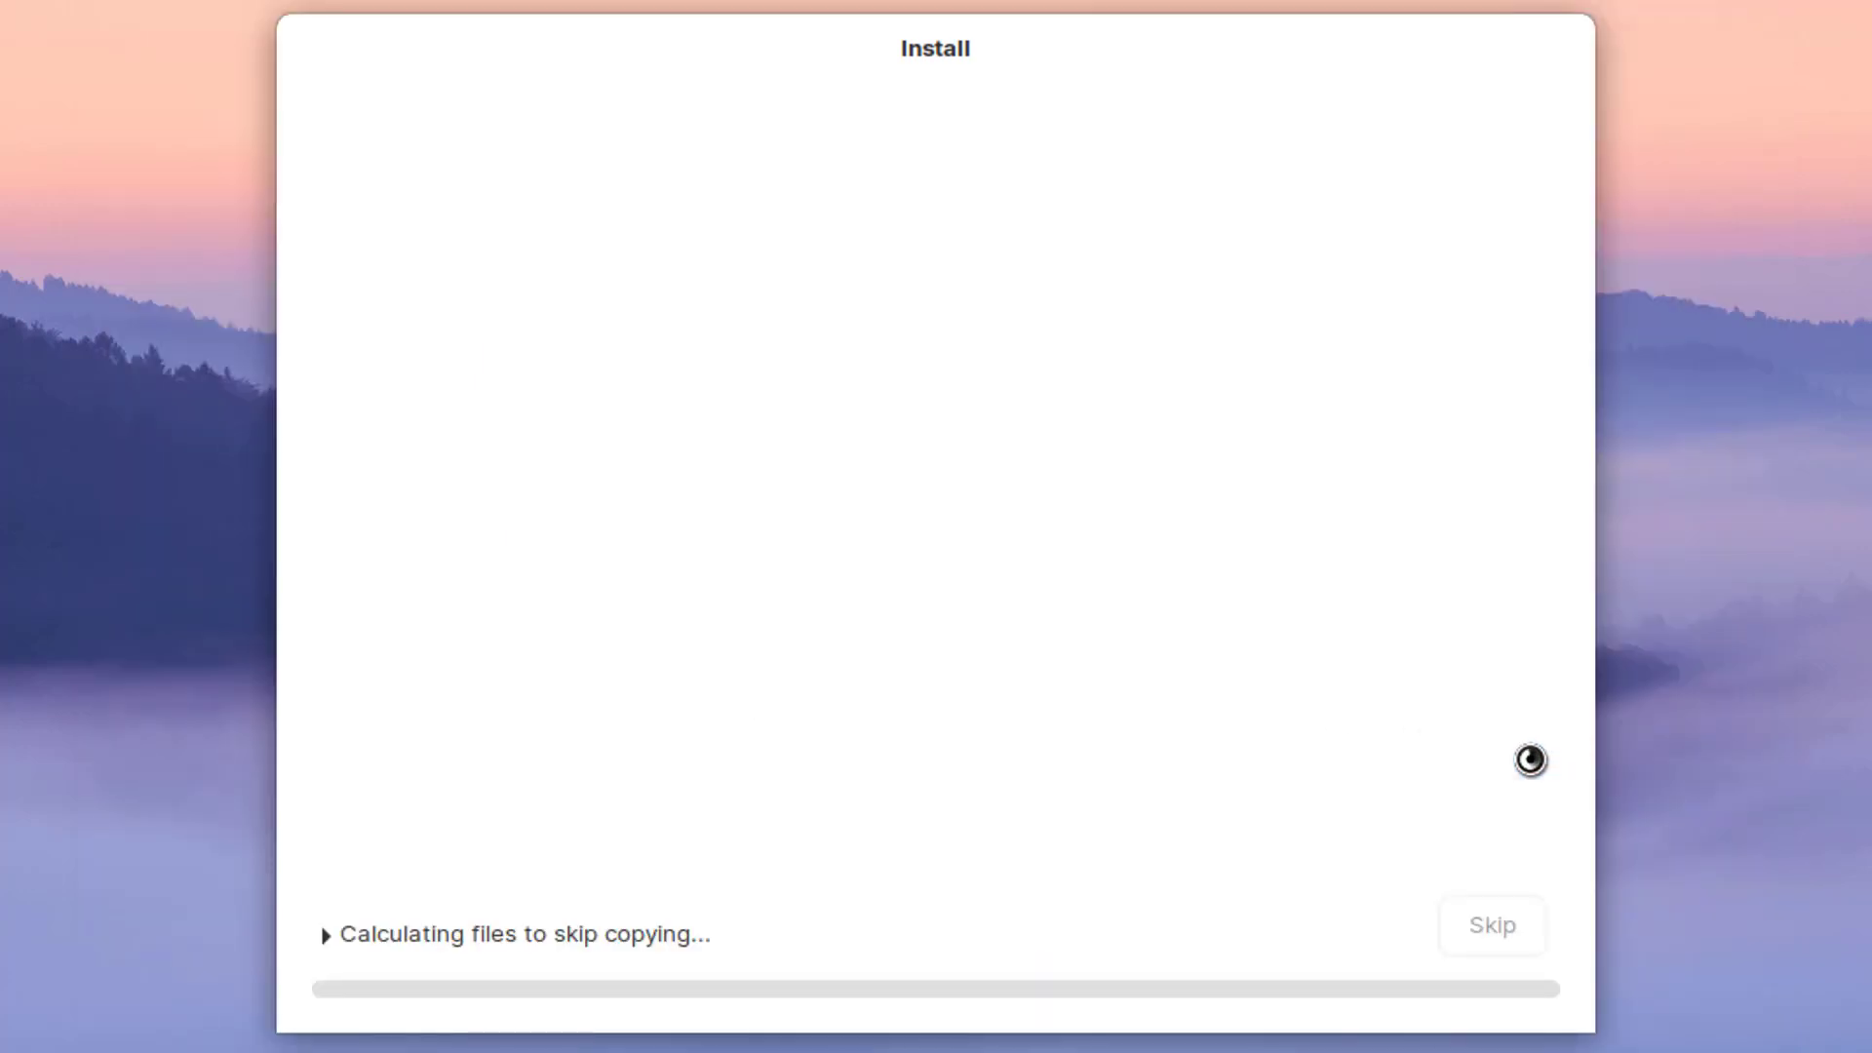
Expand the installation details, and restart the PC without the installation medium once installing is complete.
{"action": "left_click", "coordinate": [326, 935]}
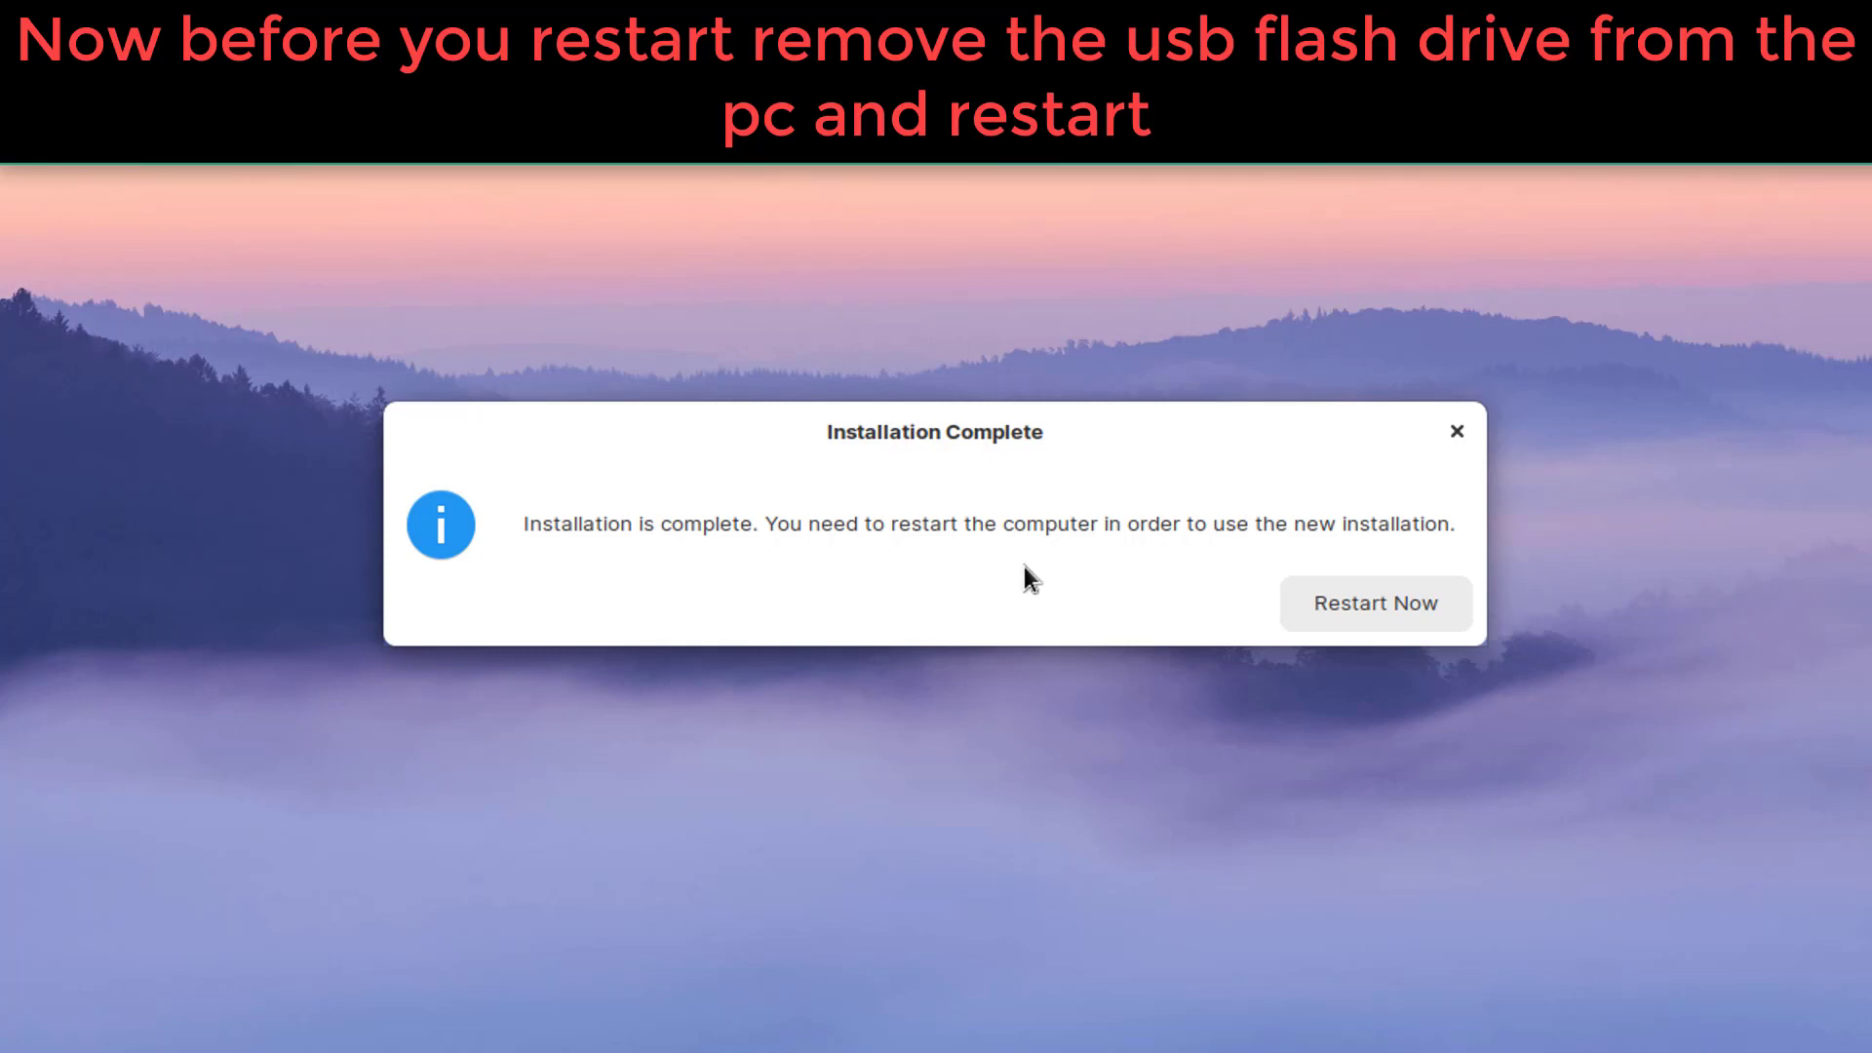
{"action": "left_click", "coordinate": [1400, 611]}
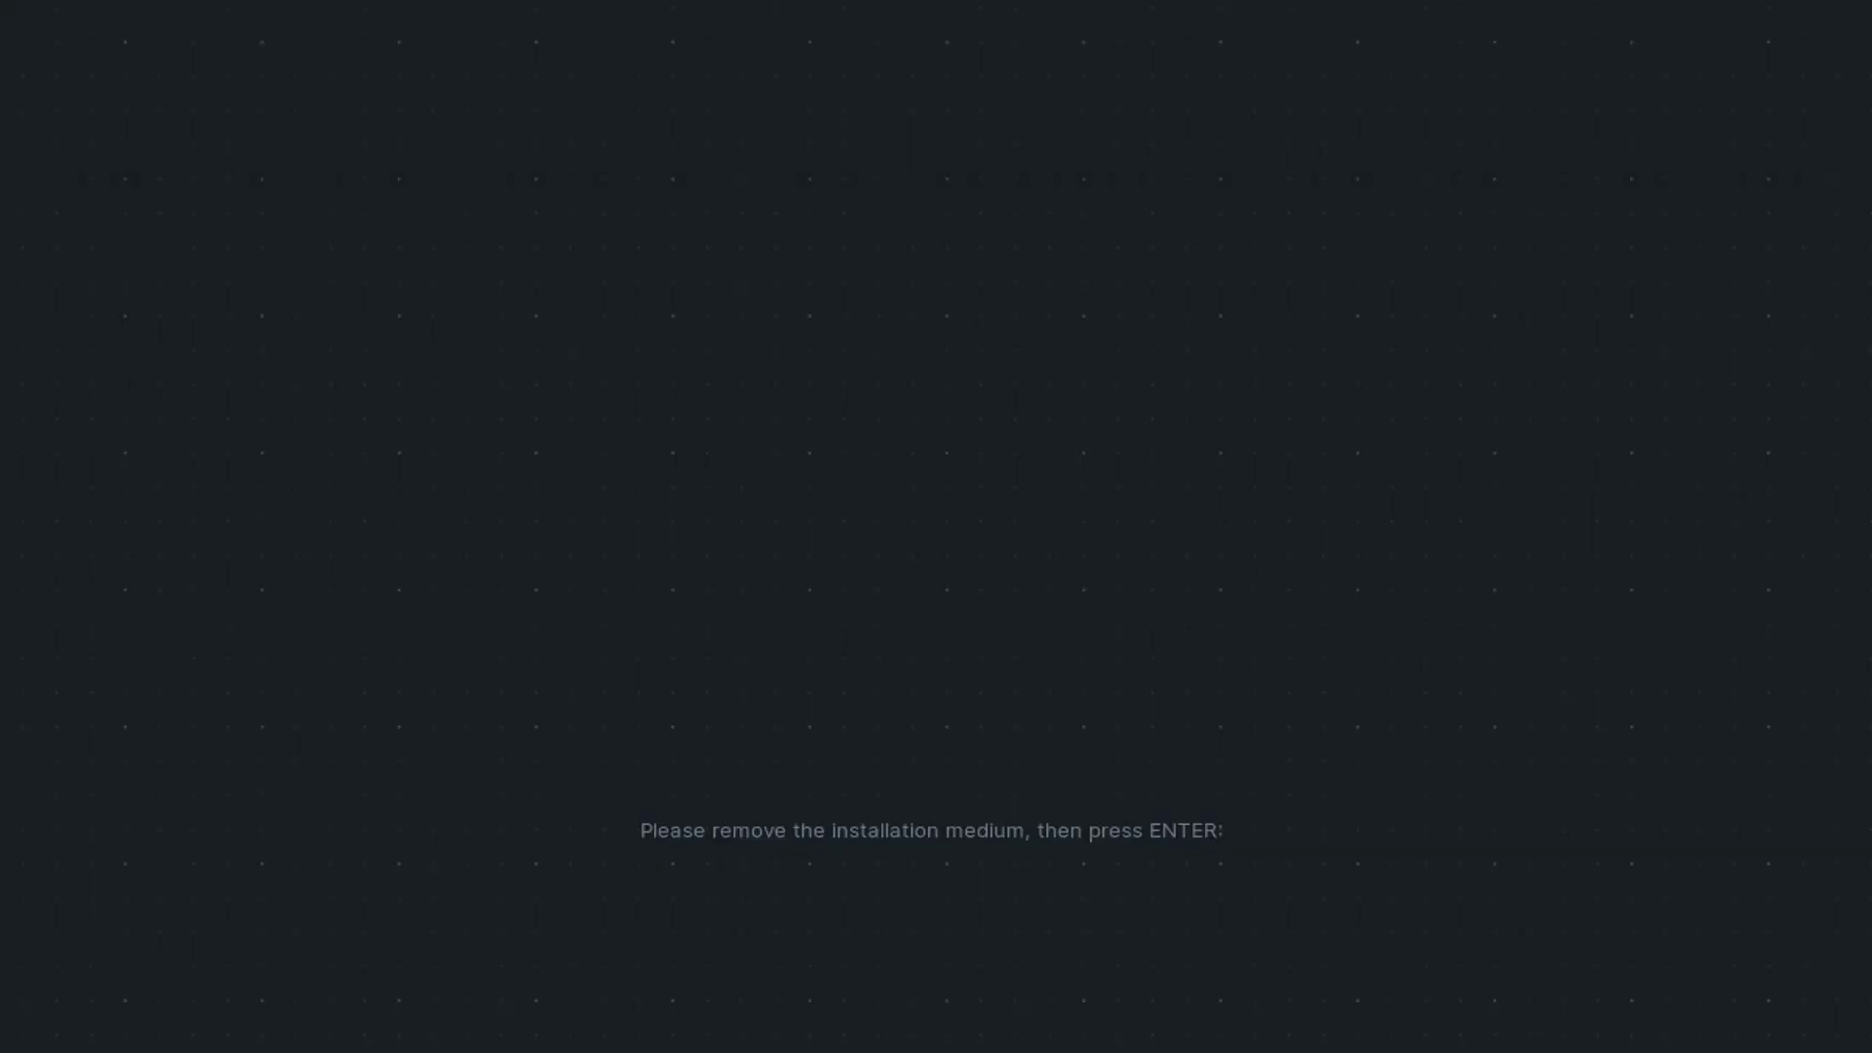
{"action": "key", "text": "Return"}
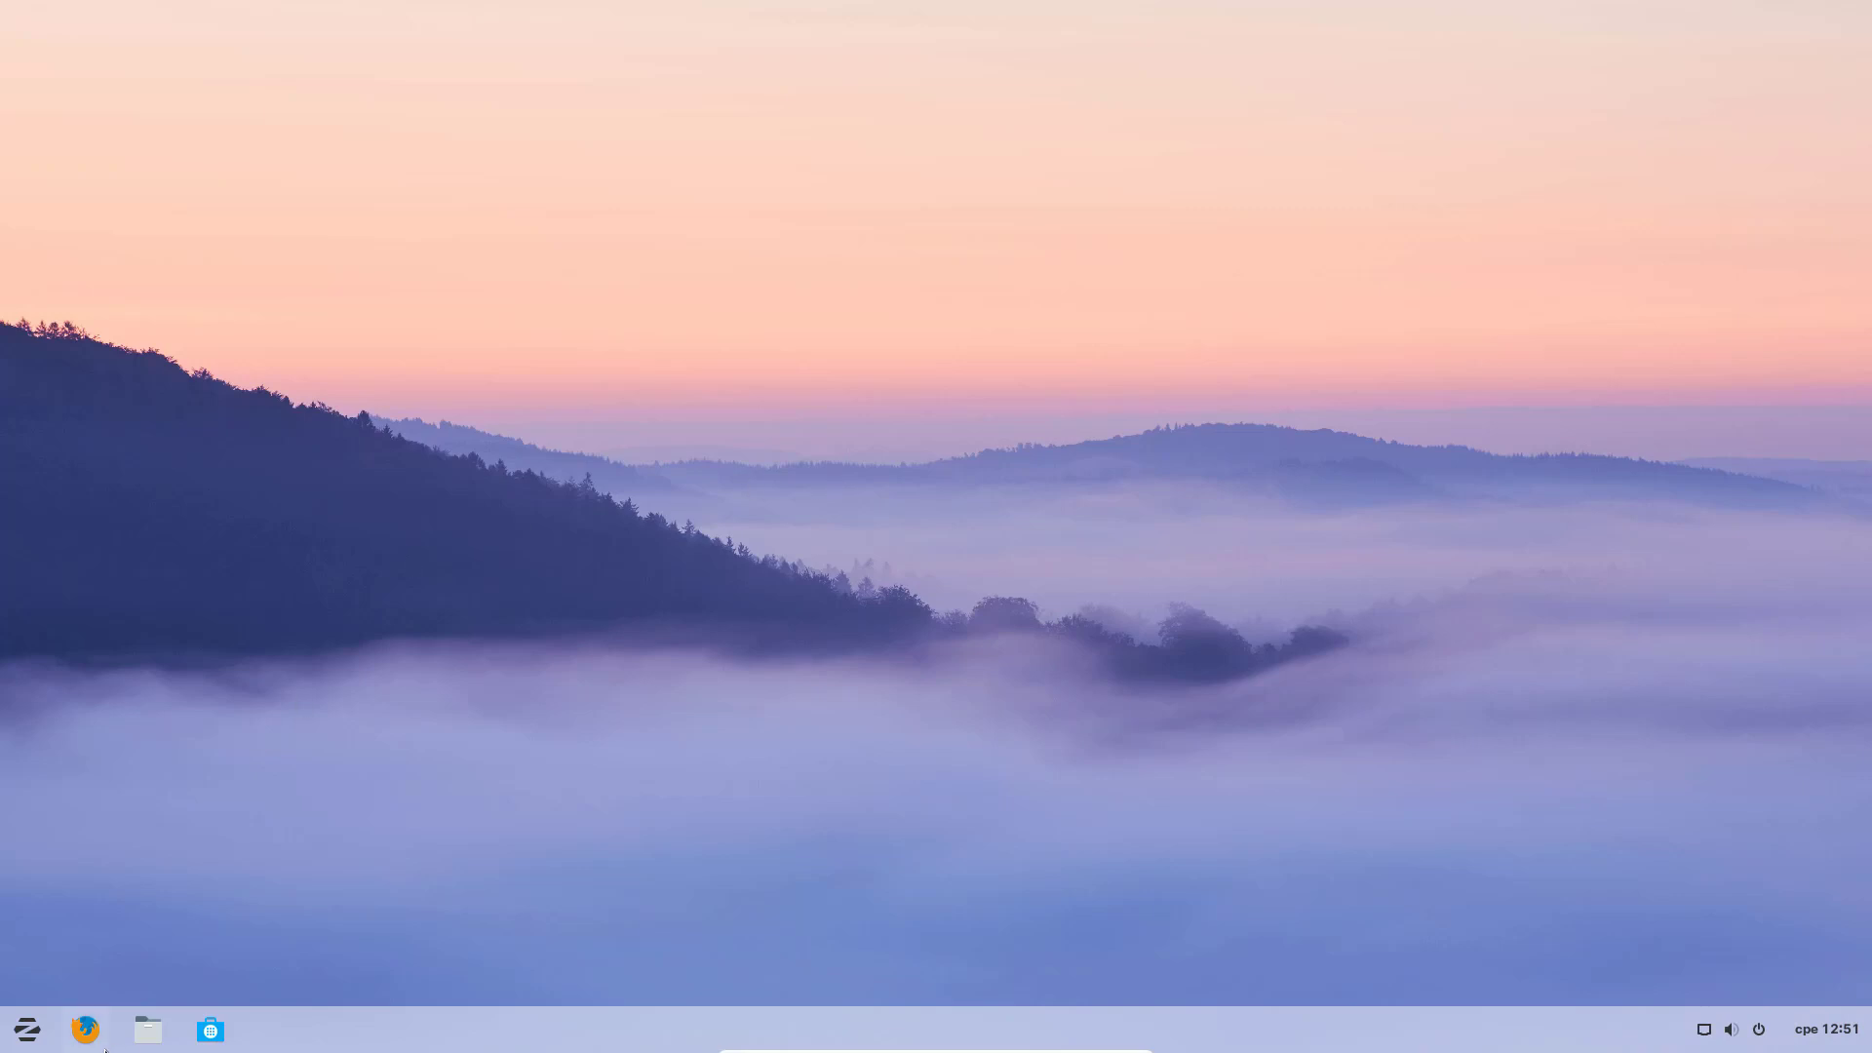
Look over the Zorin menu on the new desktop, and open and close a terminal window.
{"action": "left_click", "coordinate": [47, 1037]}
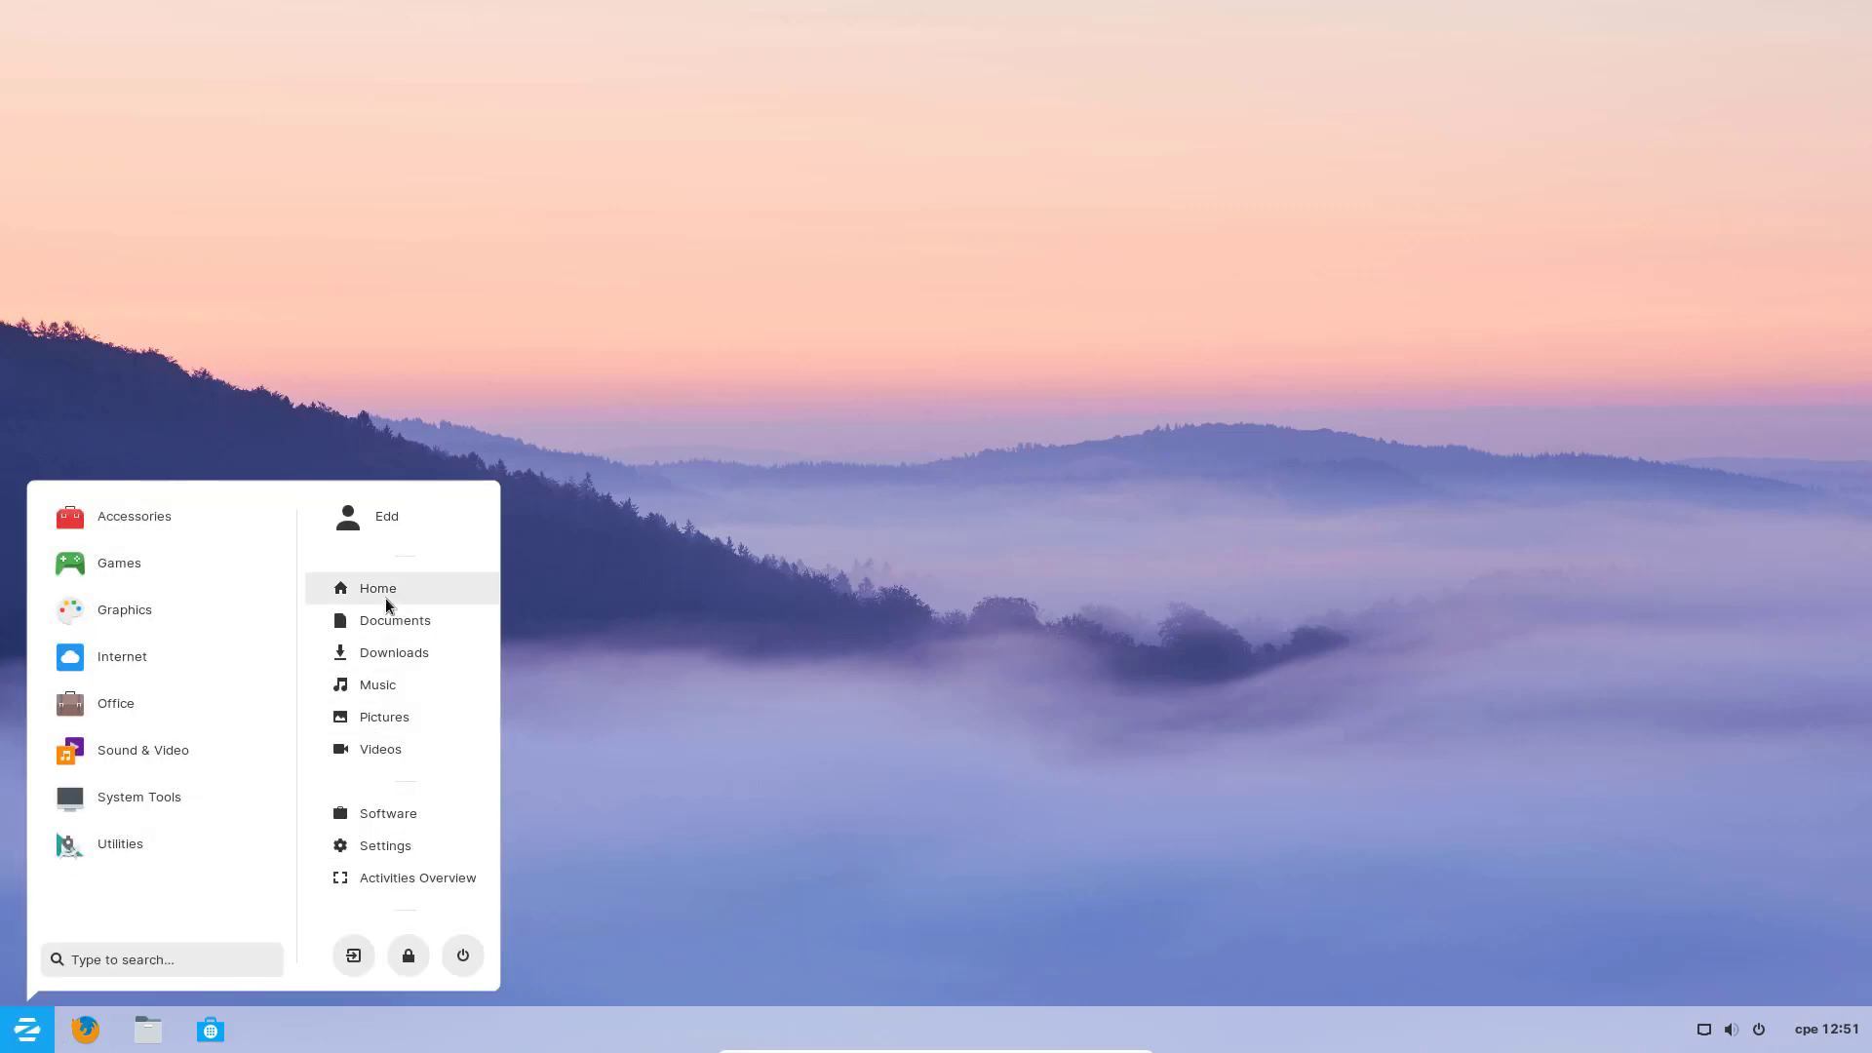
{"action": "left_click", "coordinate": [764, 906]}
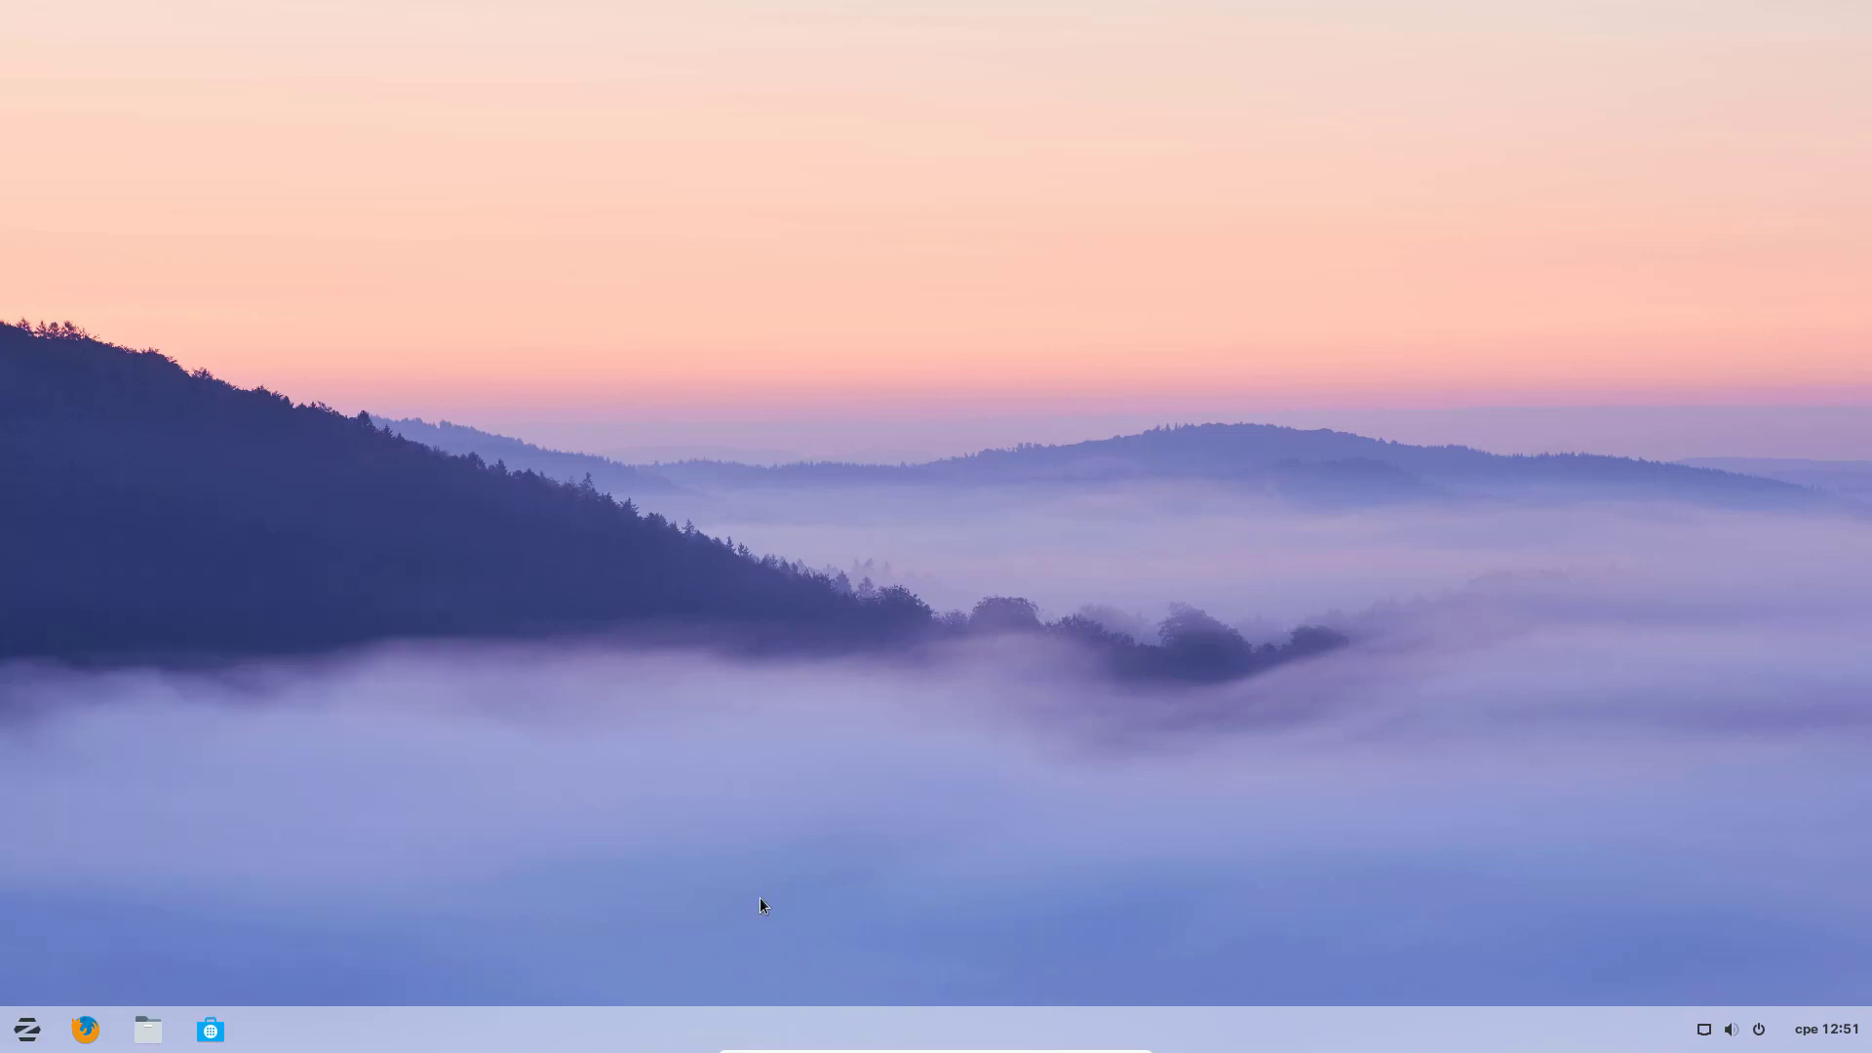
{"action": "right_click", "coordinate": [286, 394]}
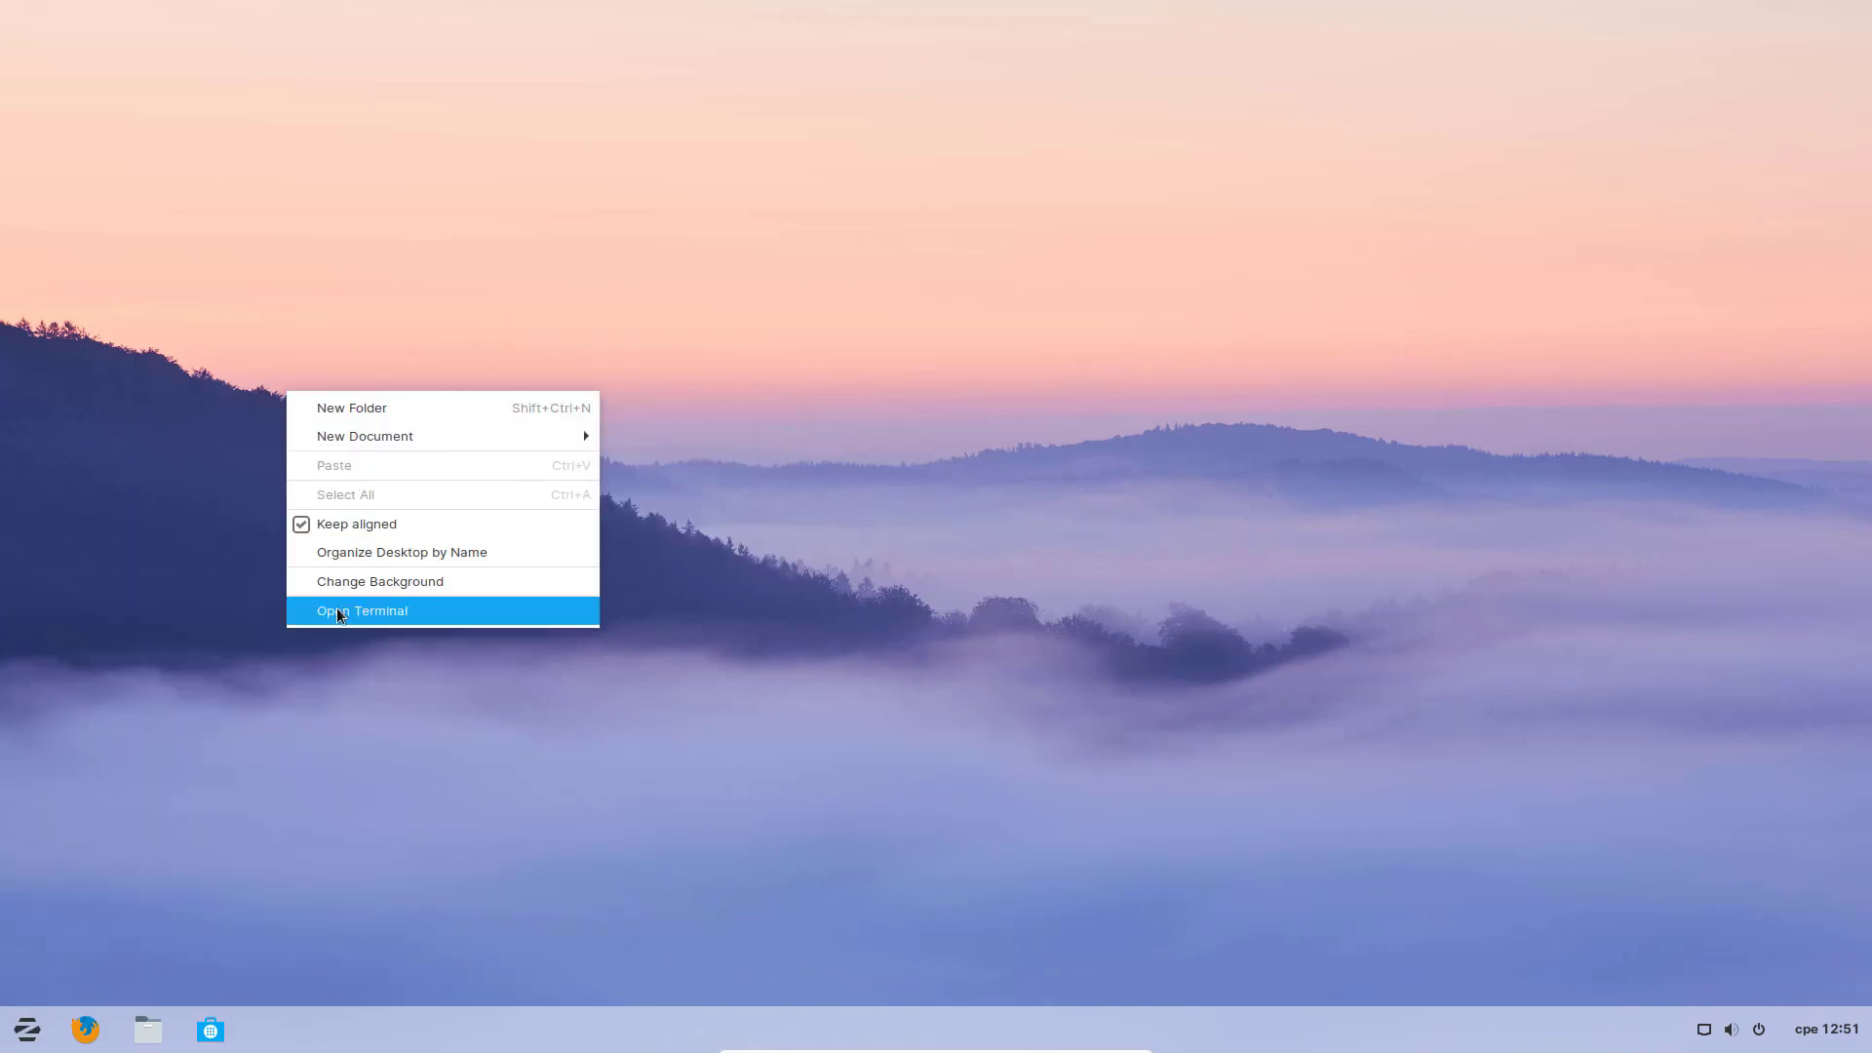
{"action": "left_click", "coordinate": [417, 614]}
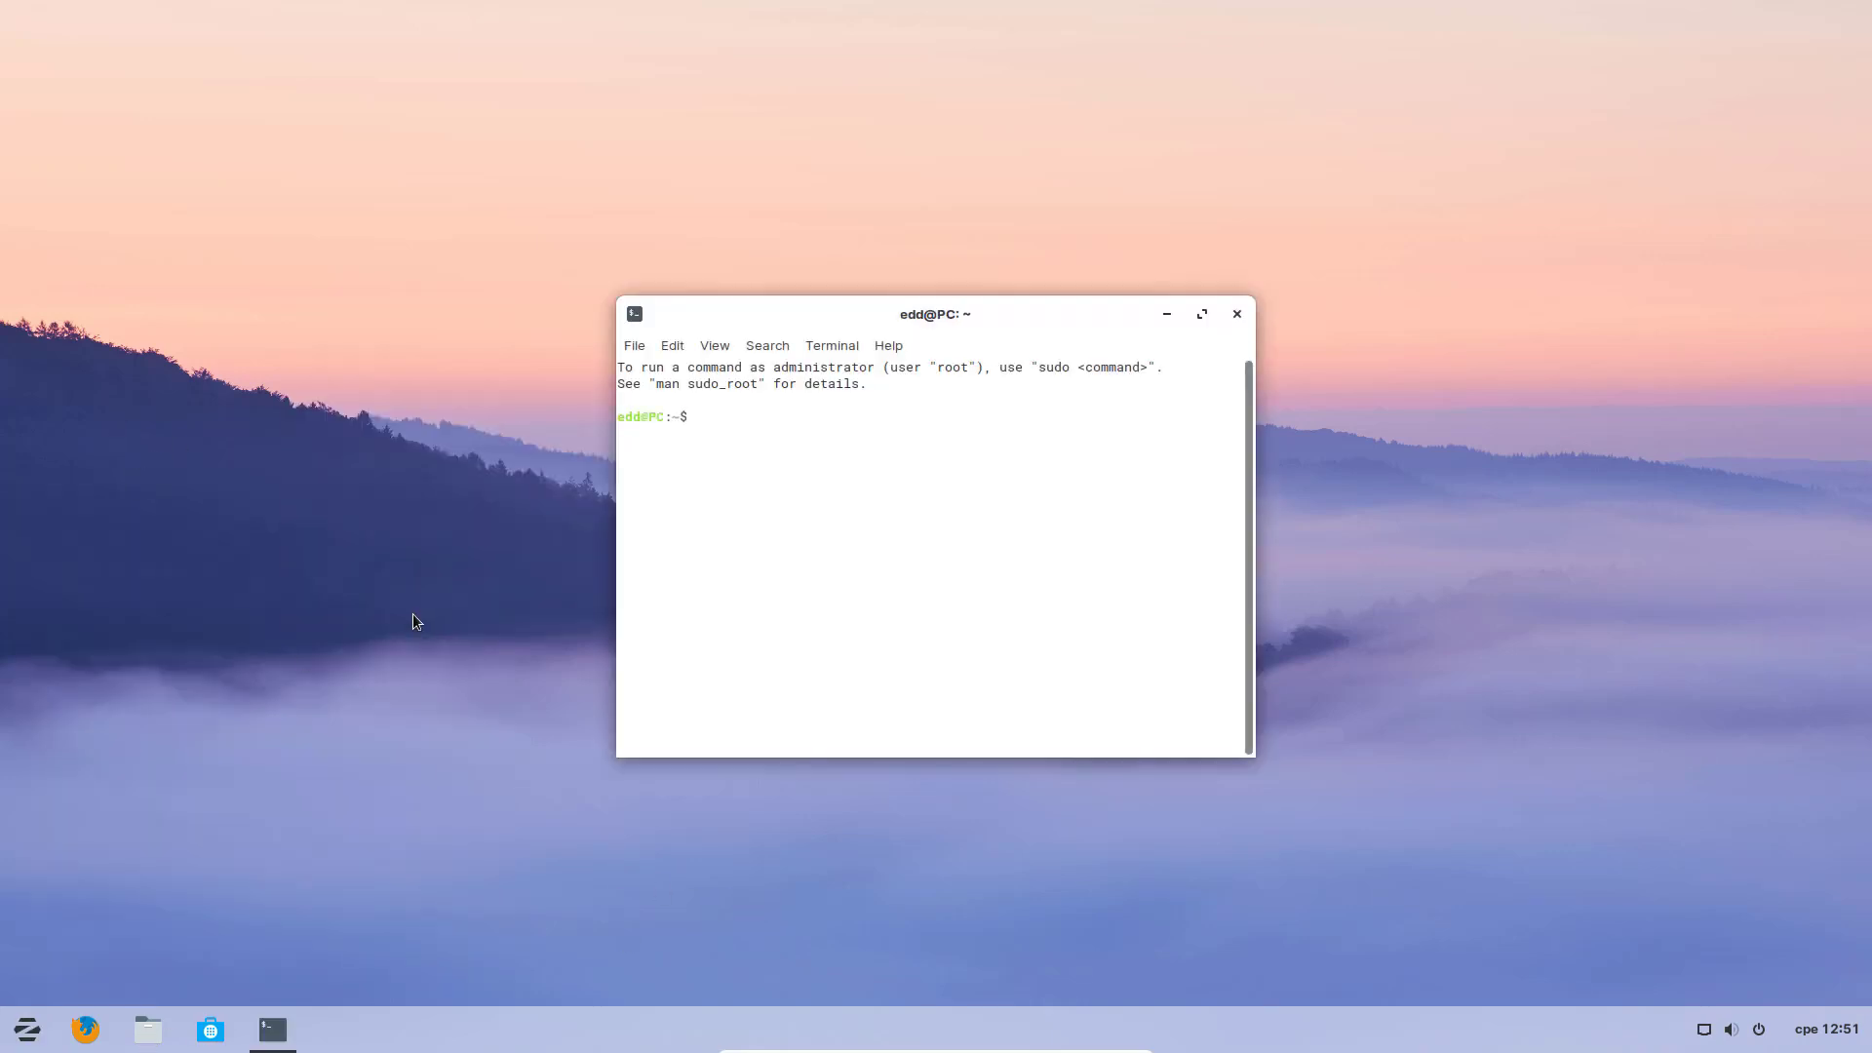
{"action": "left_click", "coordinate": [1239, 315]}
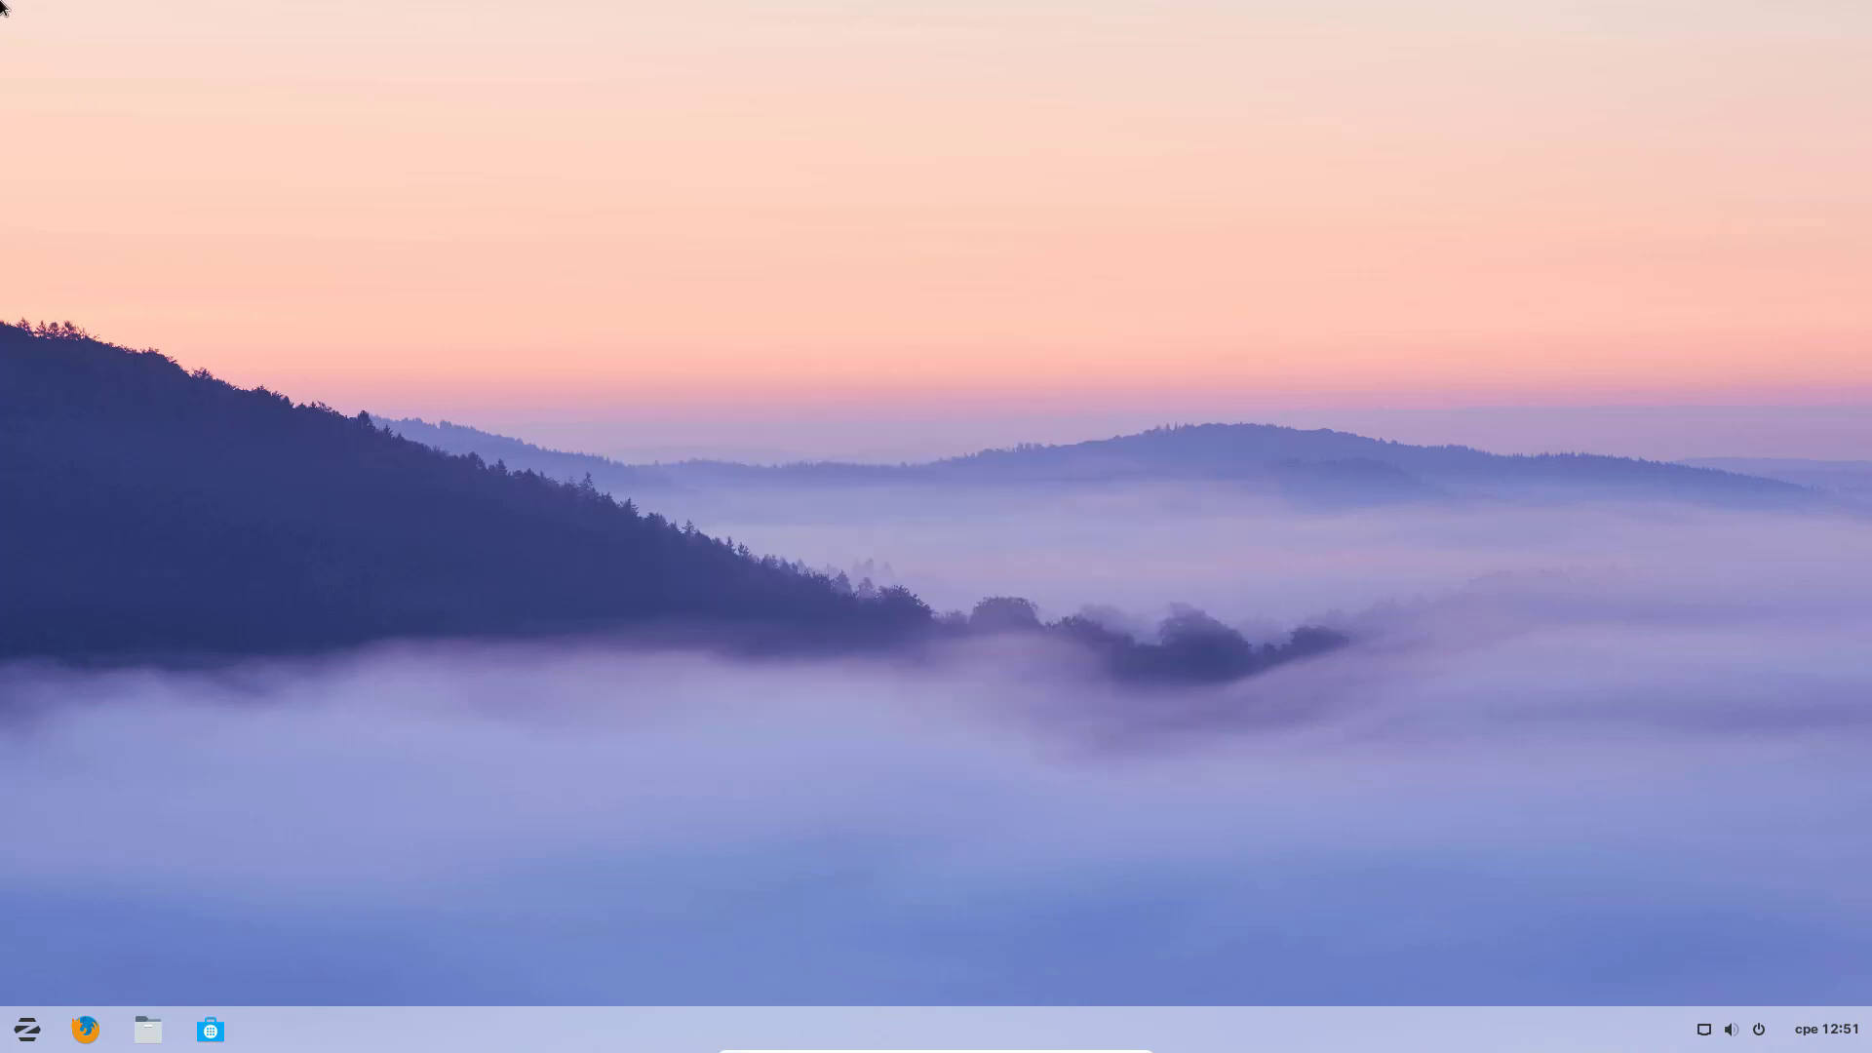
View the calendar with notifications and the system menu with the volume and network entries.
{"action": "left_click", "coordinate": [1821, 1048]}
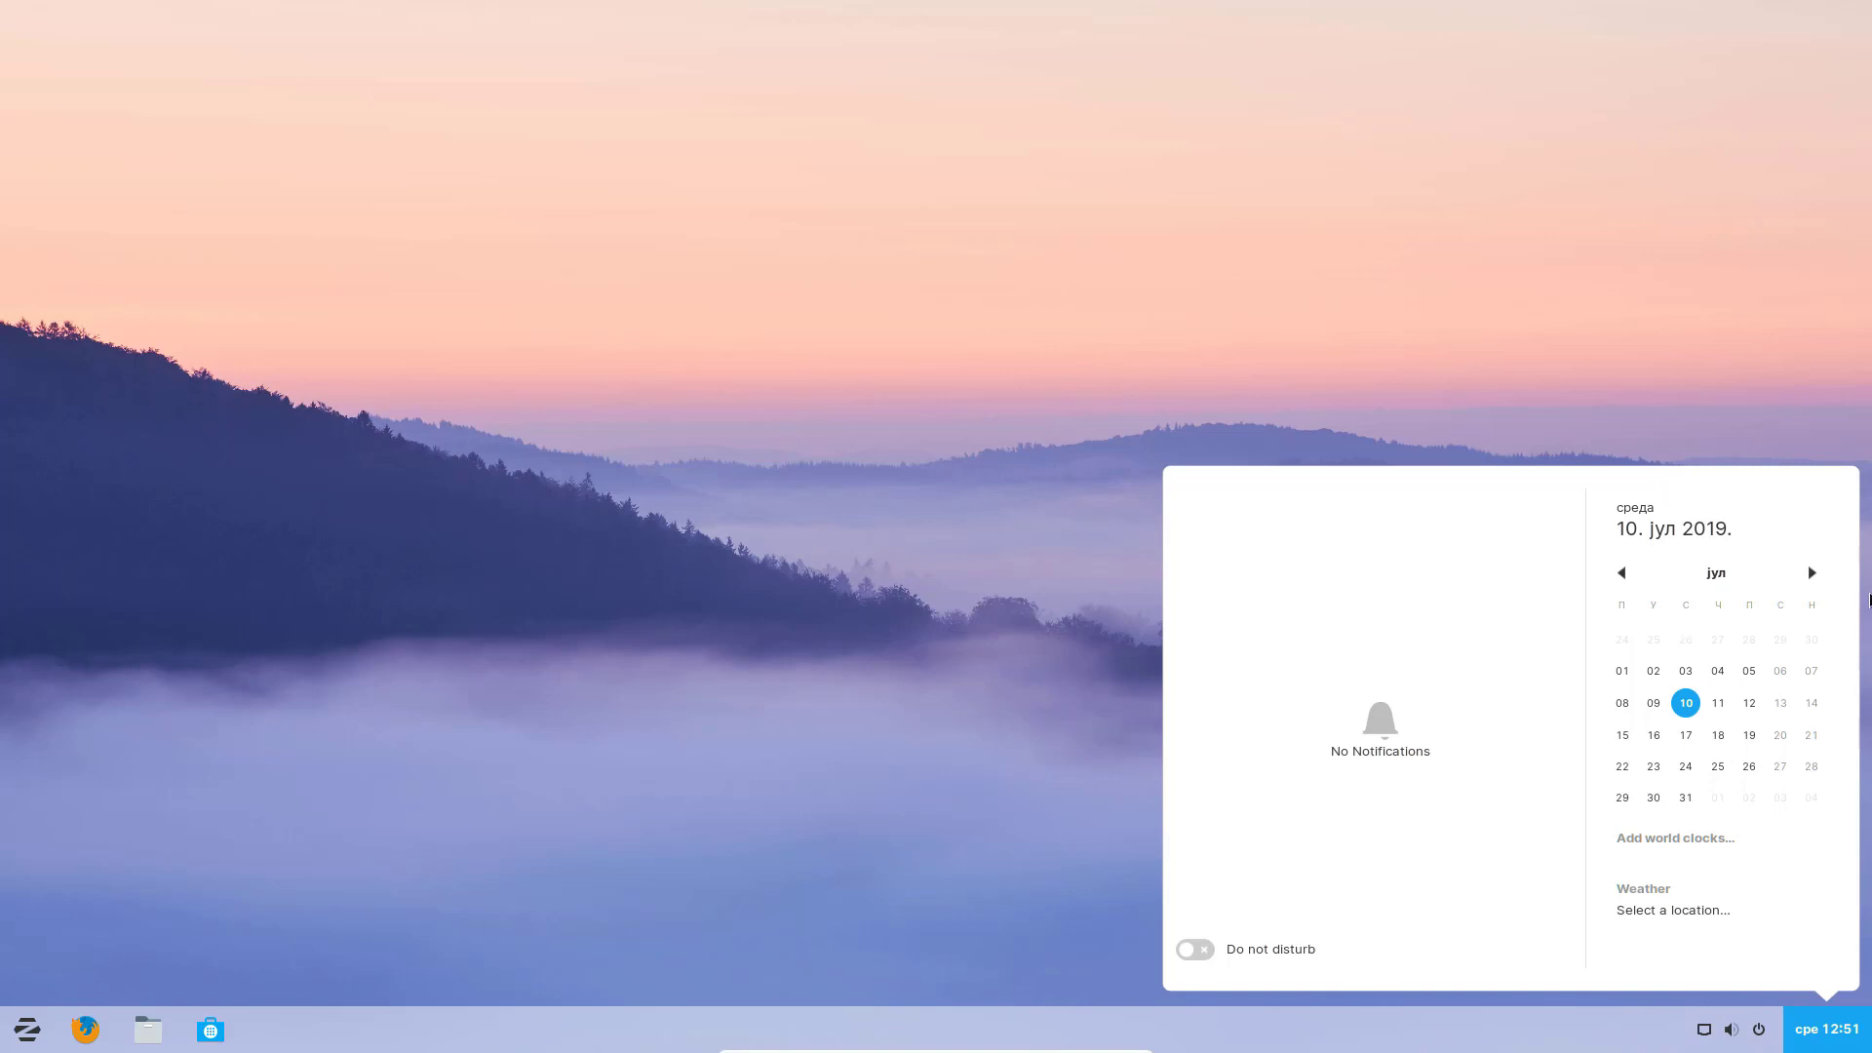
{"action": "left_click", "coordinate": [1125, 717]}
{"action": "left_click", "coordinate": [1704, 1030]}
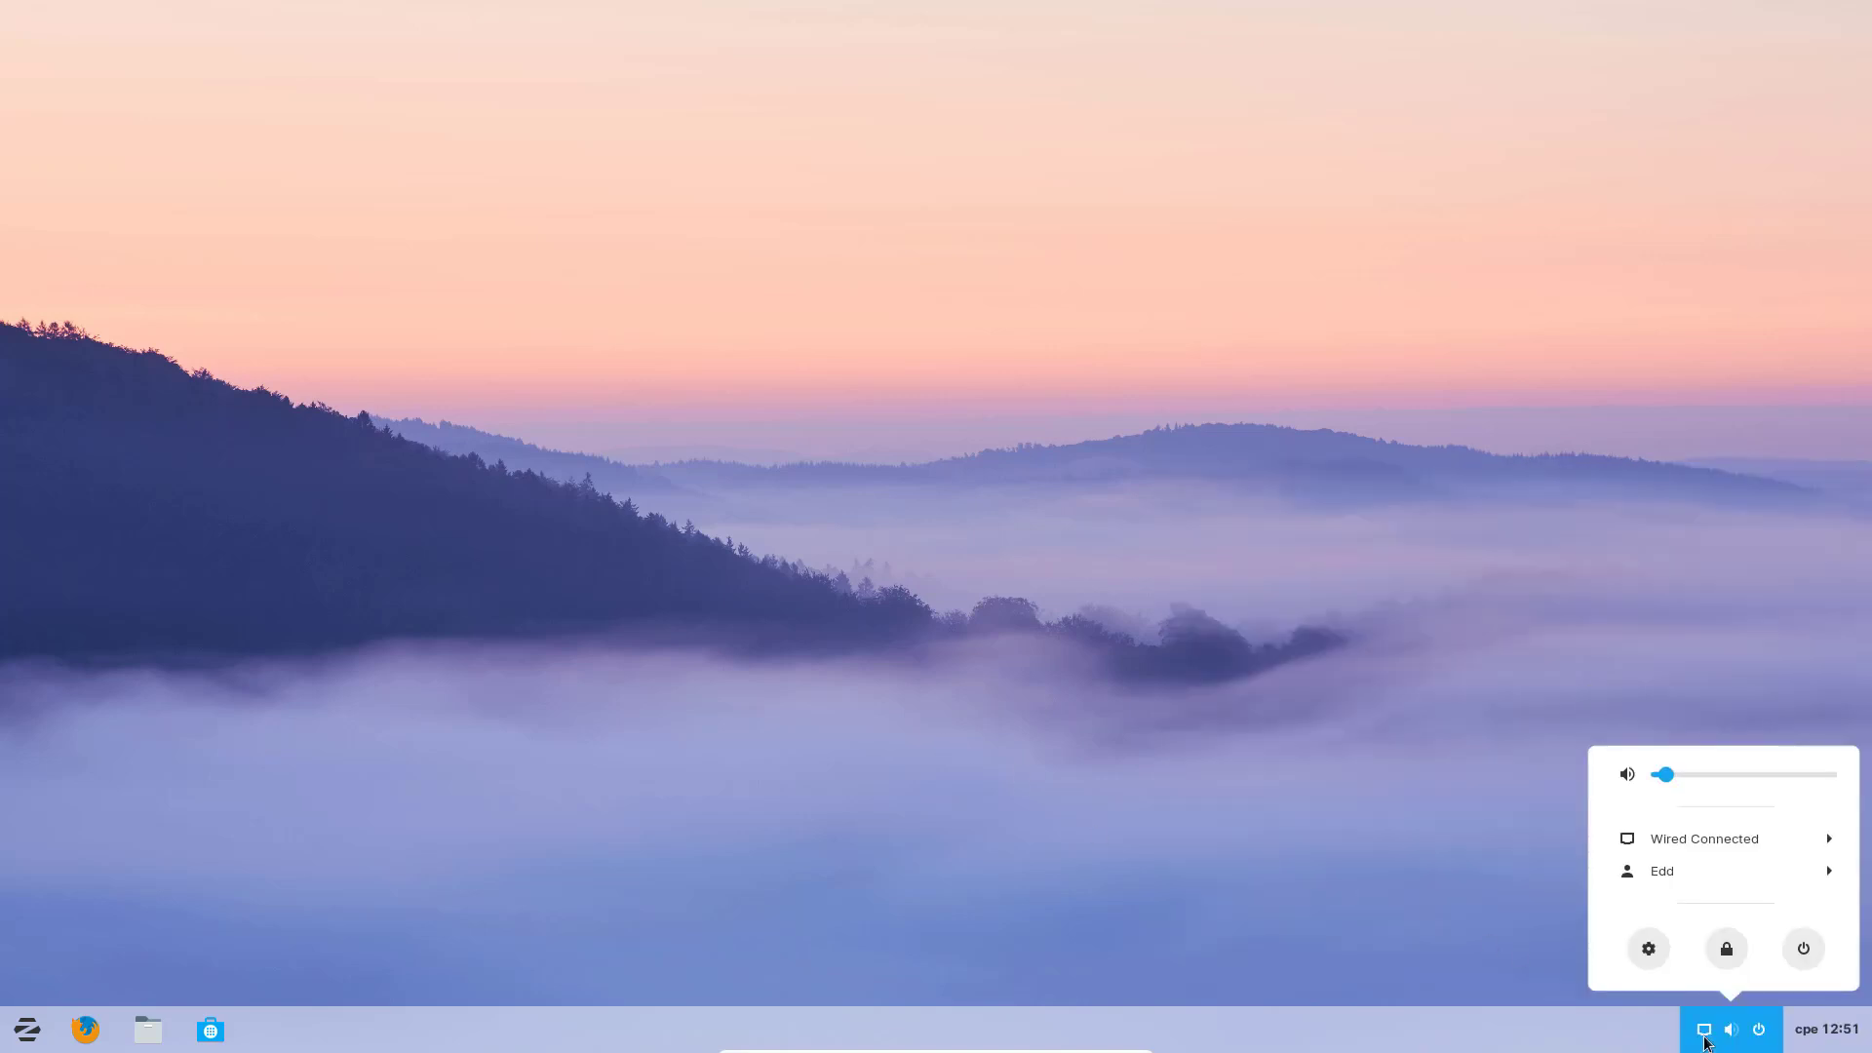
{"action": "left_click", "coordinate": [1706, 1041]}
Open the desktop's background settings and browse the lock screen wallpapers without choosing one.
{"action": "right_click", "coordinate": [357, 763]}
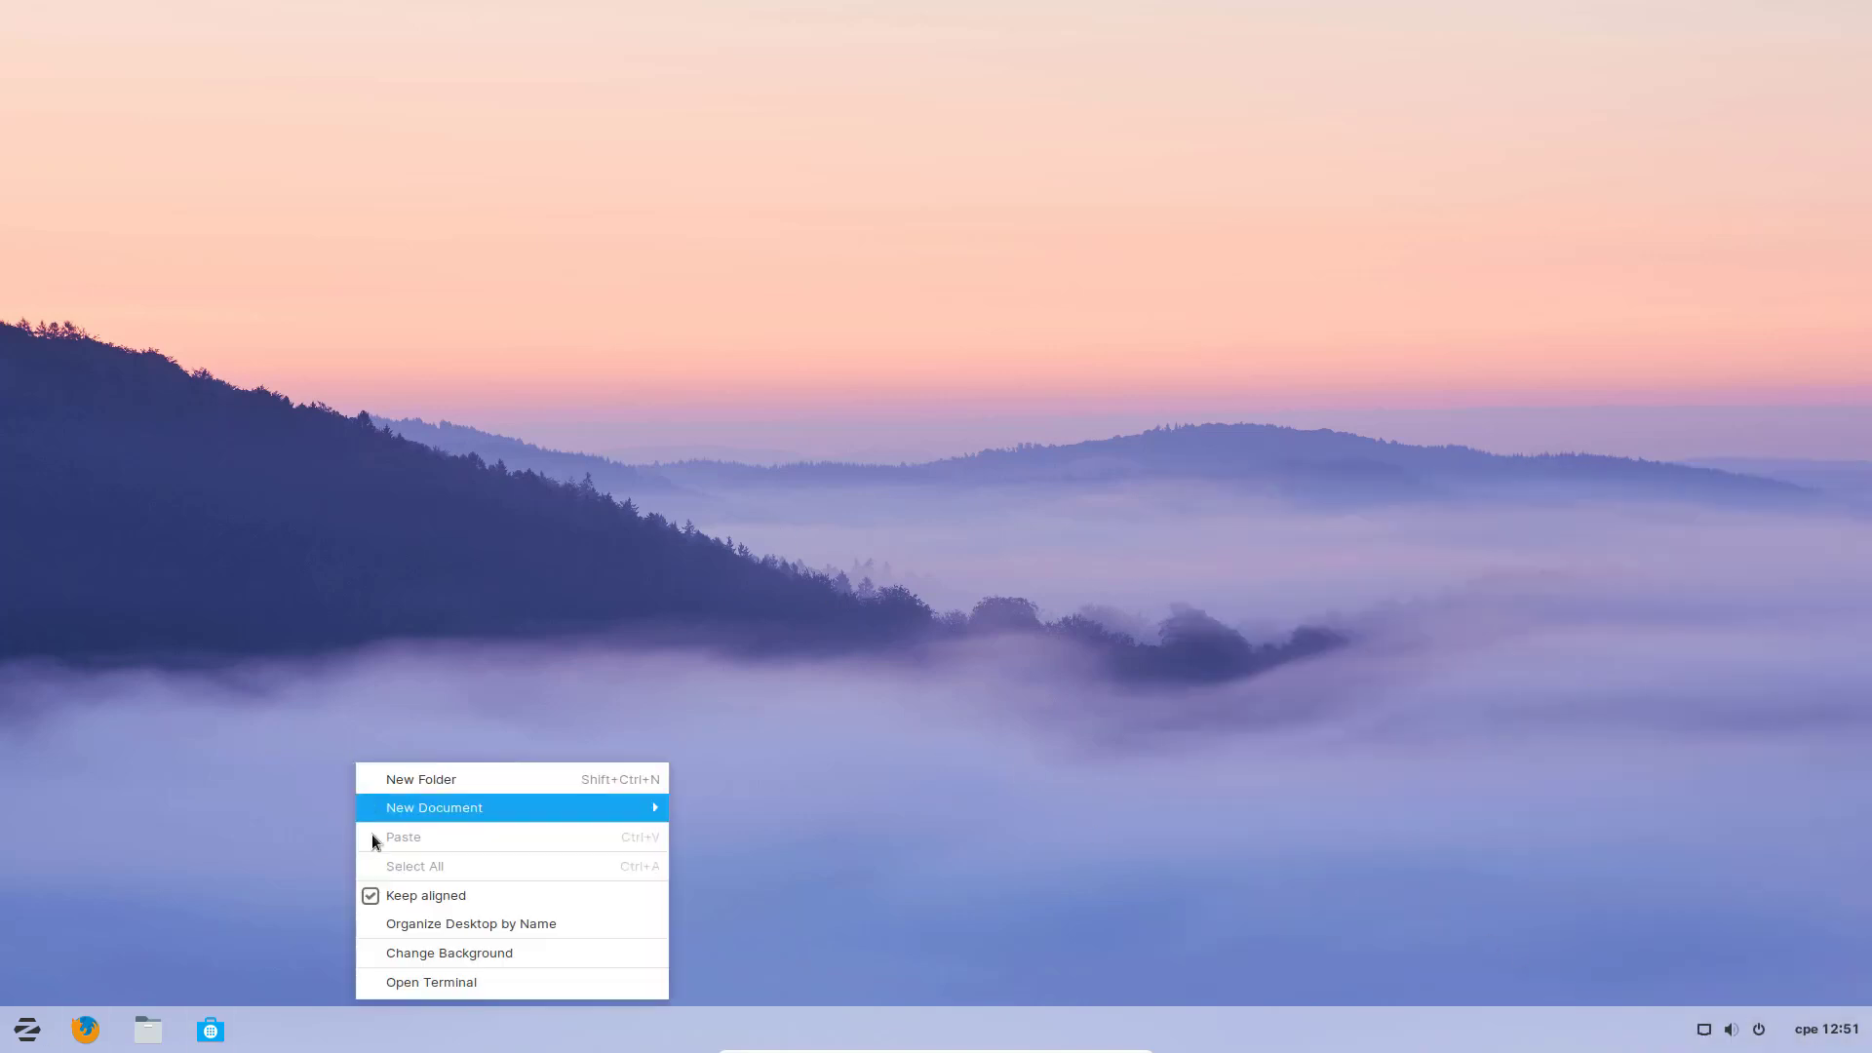
{"action": "left_click", "coordinate": [406, 962]}
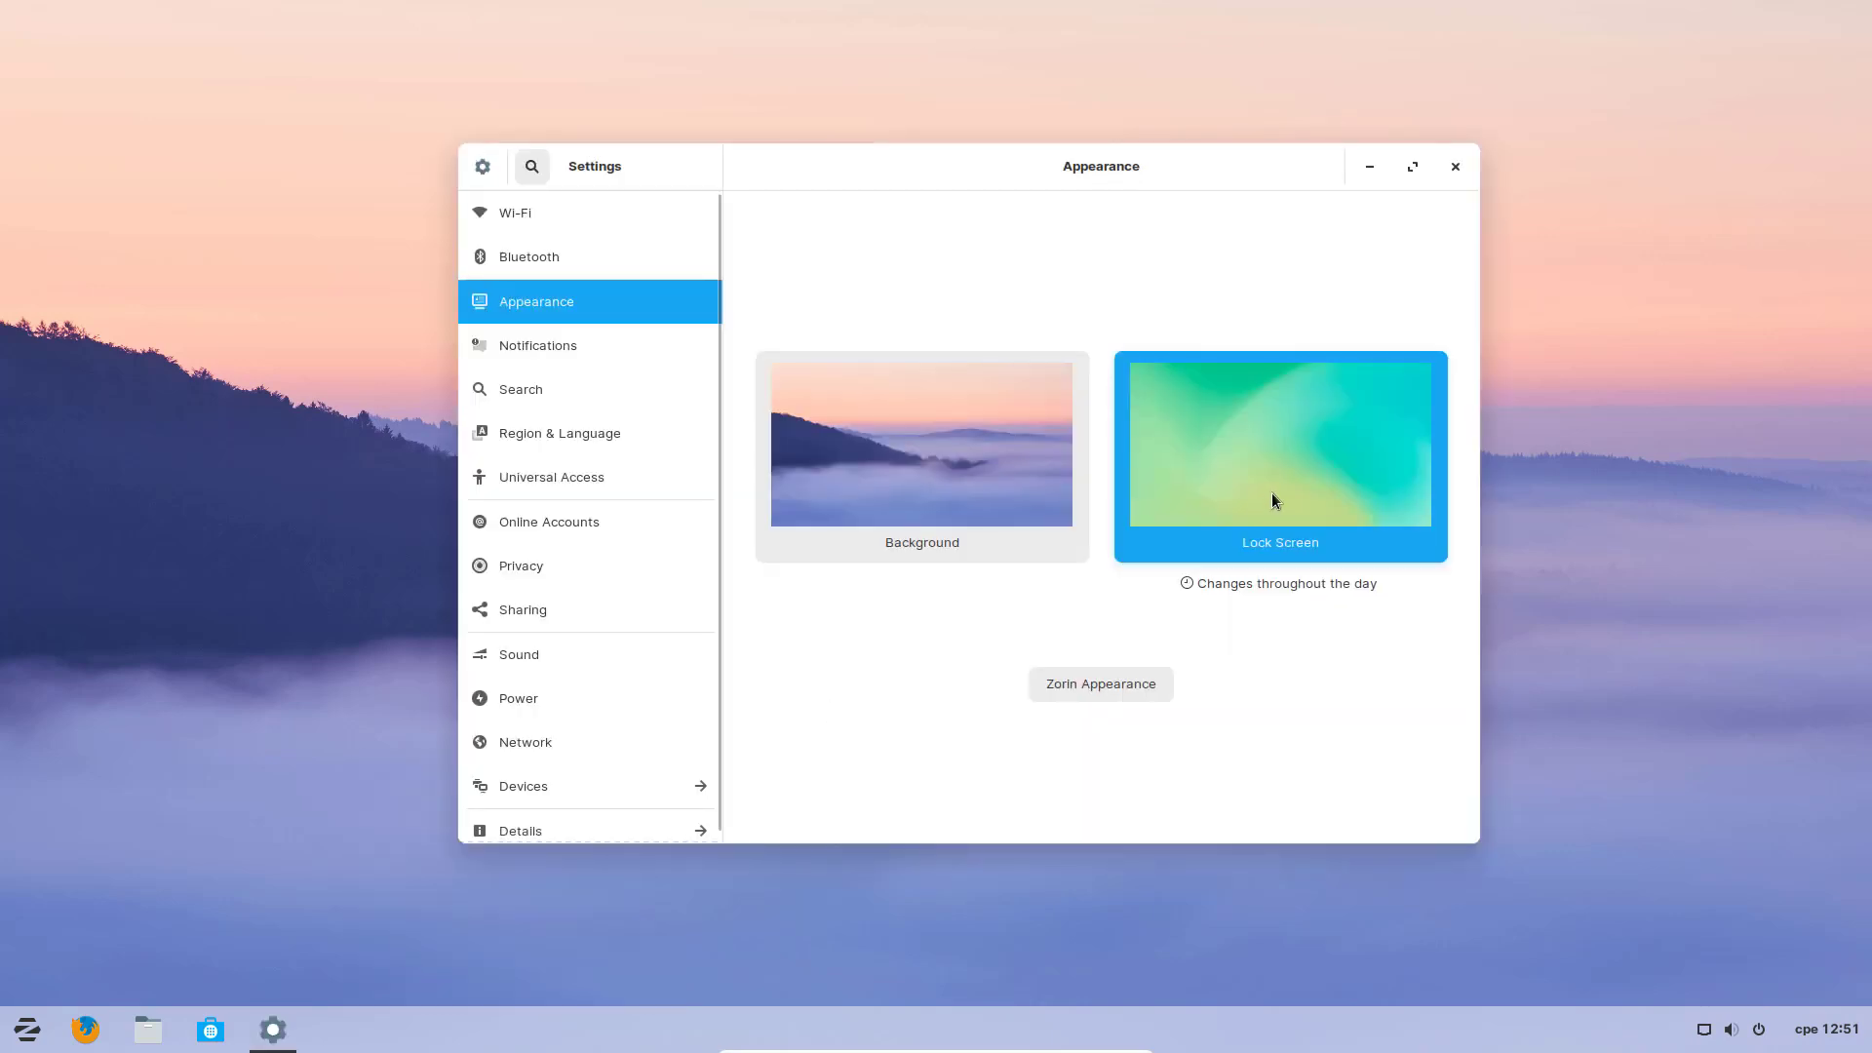
{"action": "left_click", "coordinate": [1272, 497]}
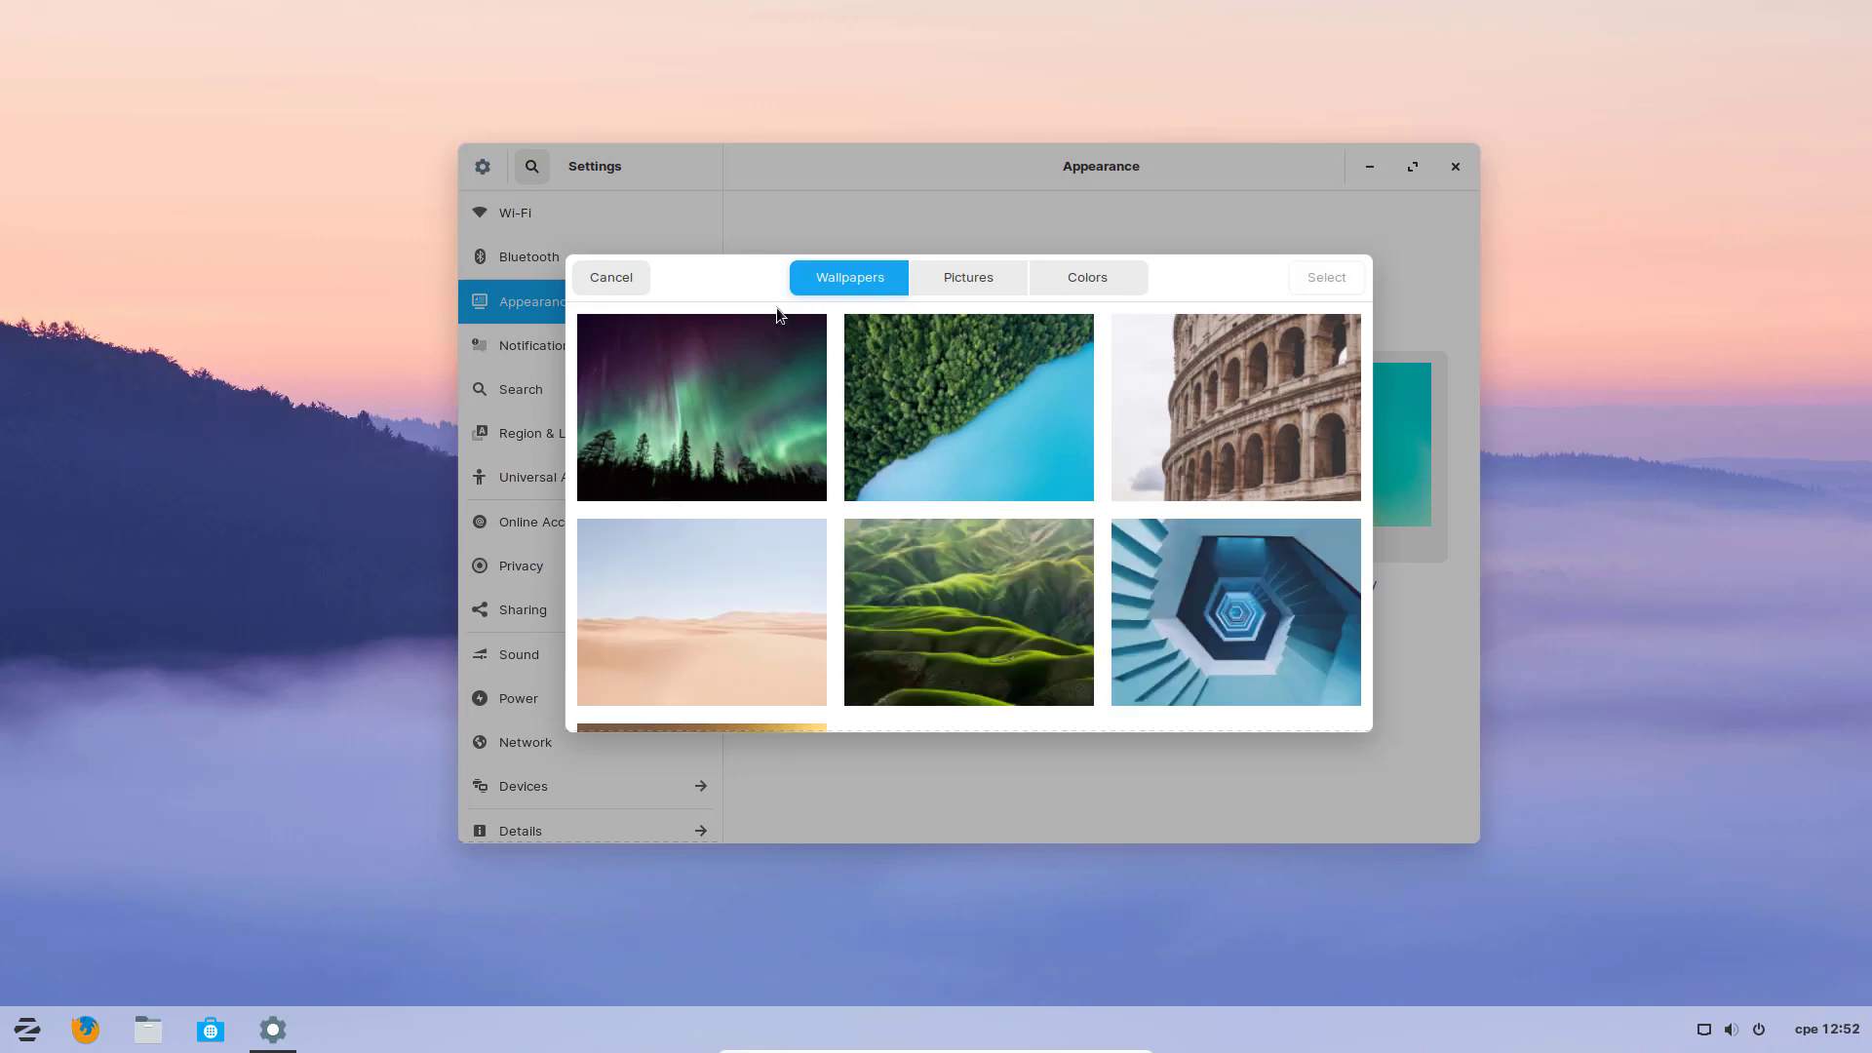
{"action": "scroll", "coordinate": [926, 464], "scroll_direction": "down", "scroll_amount": 1}
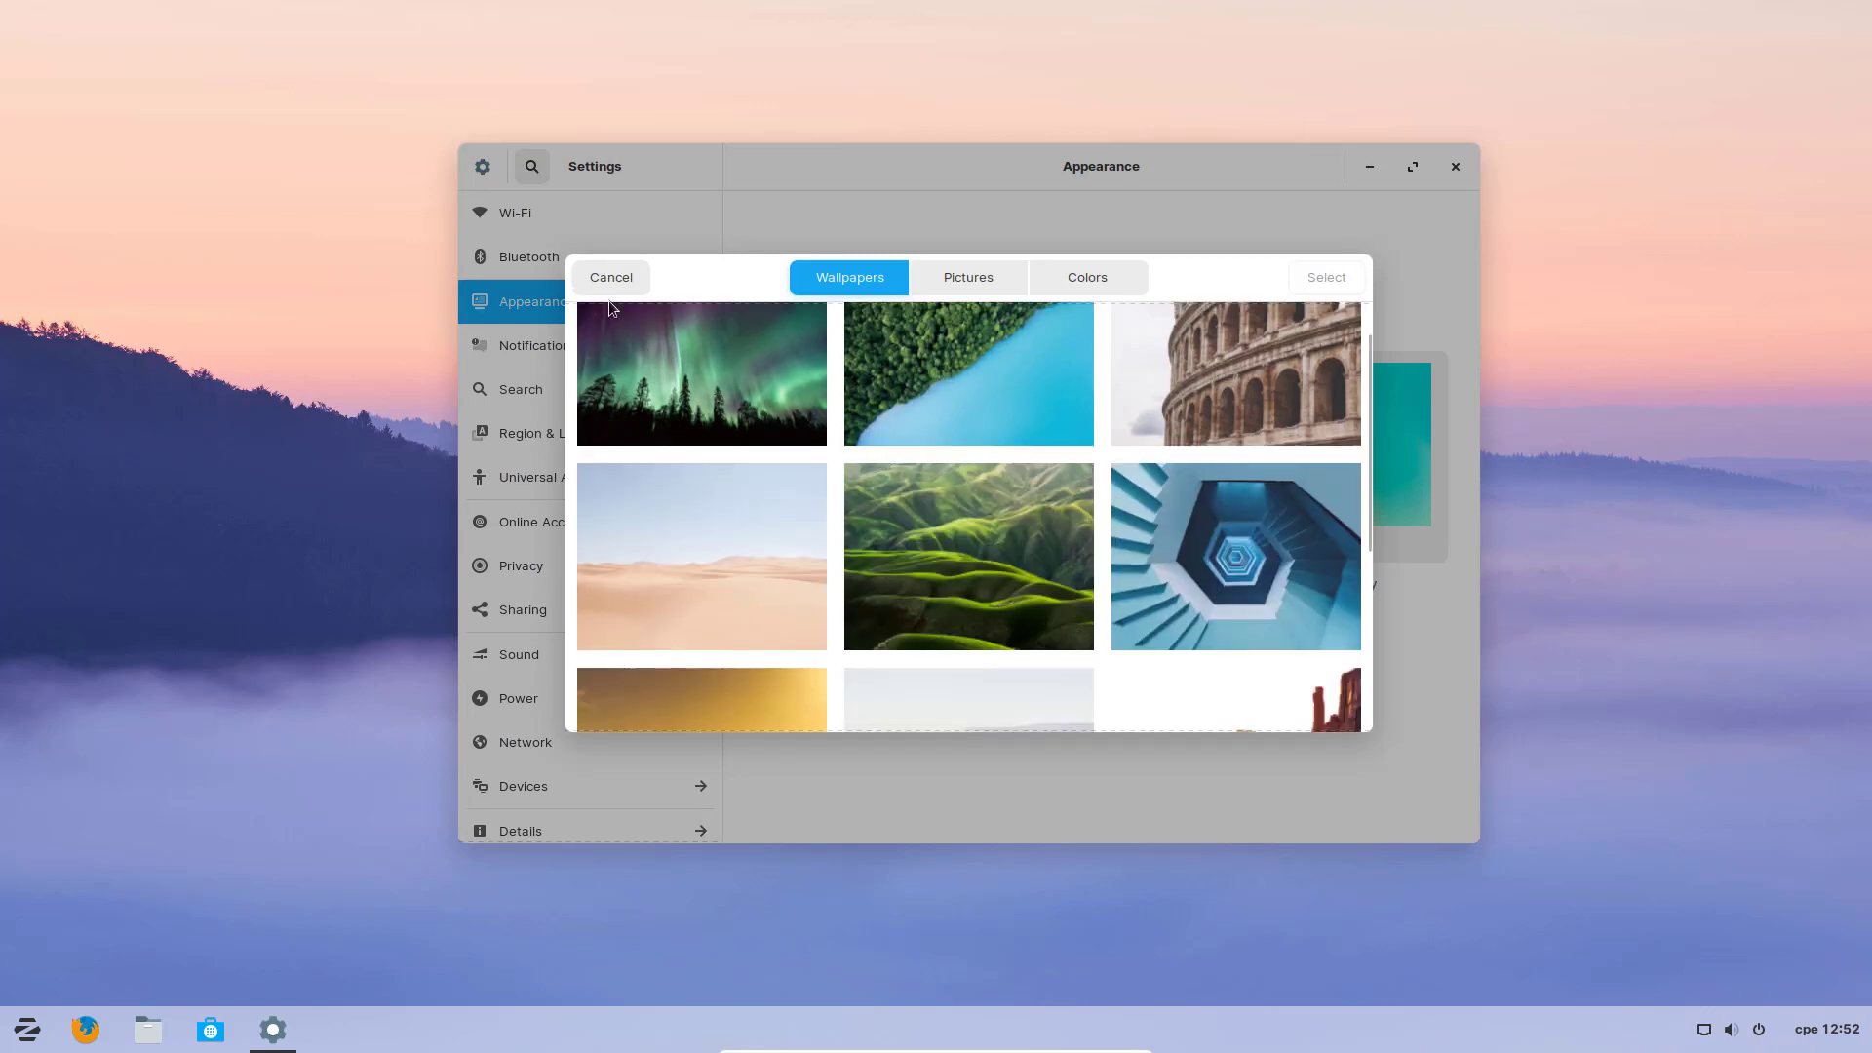
{"action": "left_click", "coordinate": [612, 279]}
Set the desktop background to the white ZORIN wallpaper.
{"action": "left_click", "coordinate": [885, 445]}
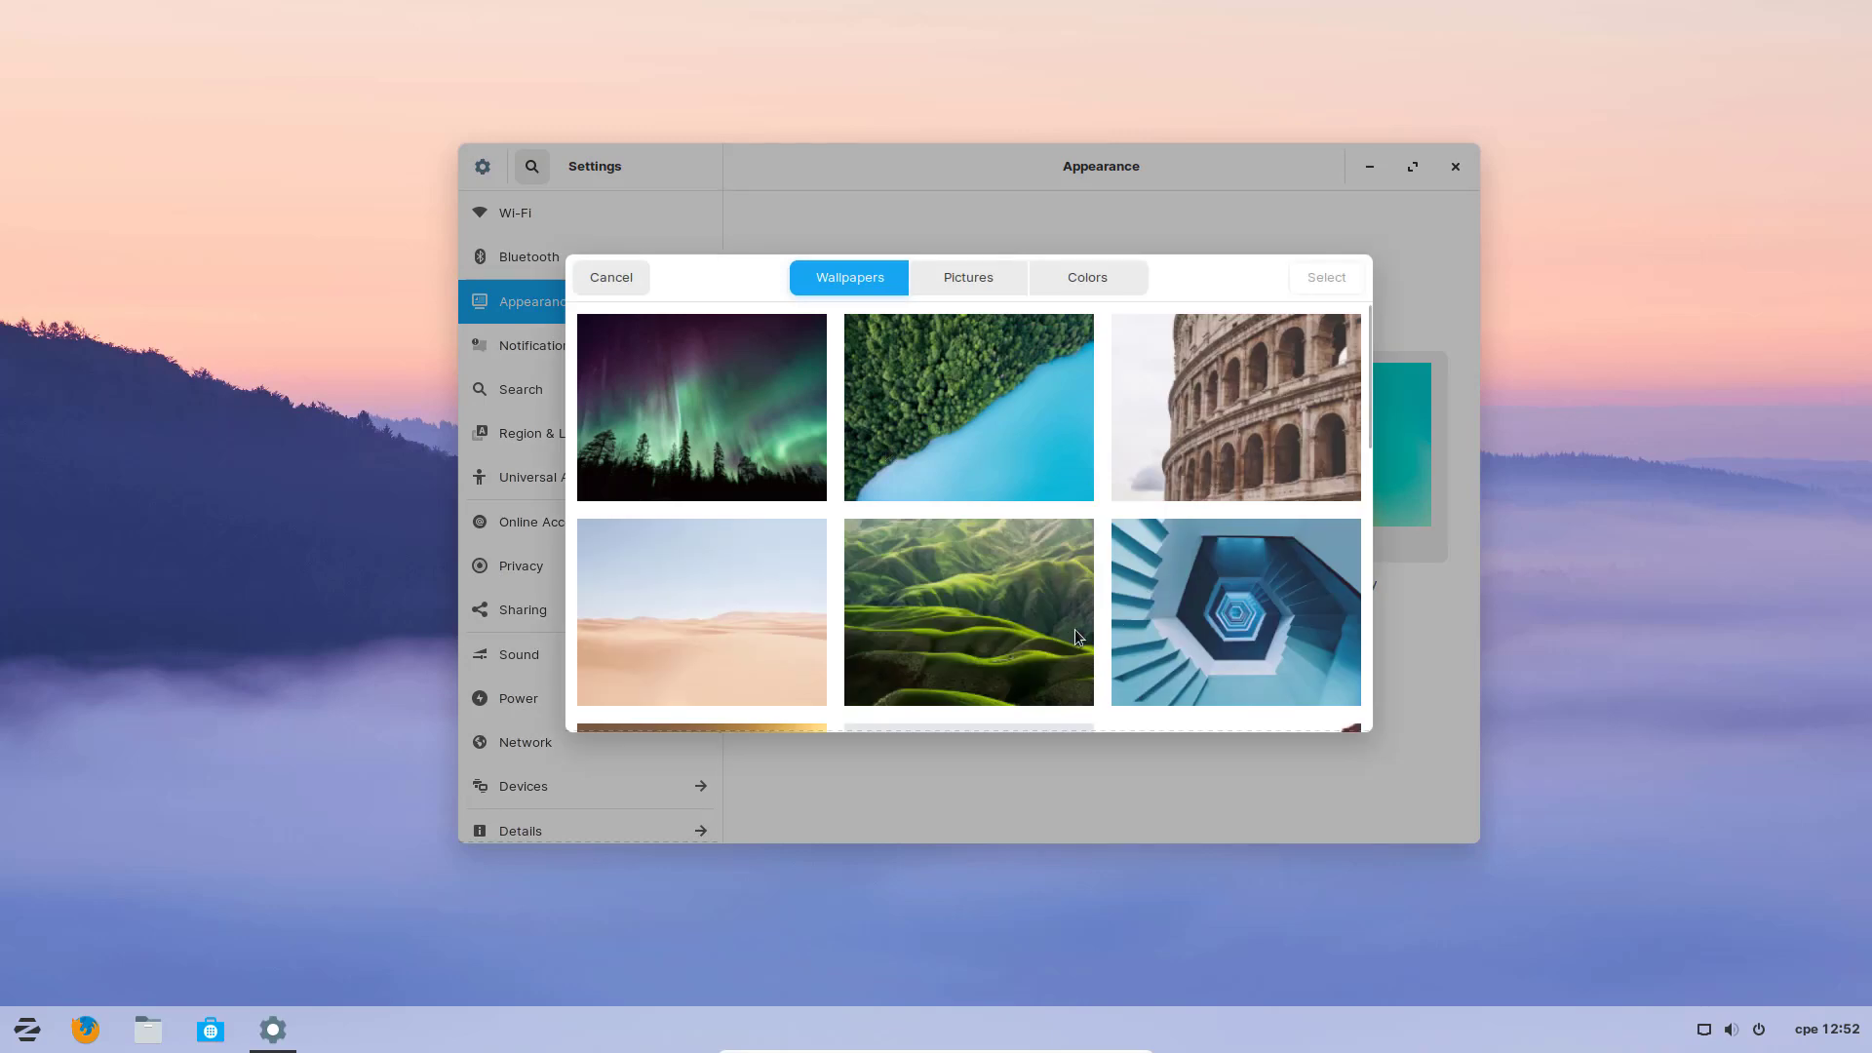
{"action": "left_click_drag", "start_coordinate": [1365, 436], "coordinate": [1363, 734]}
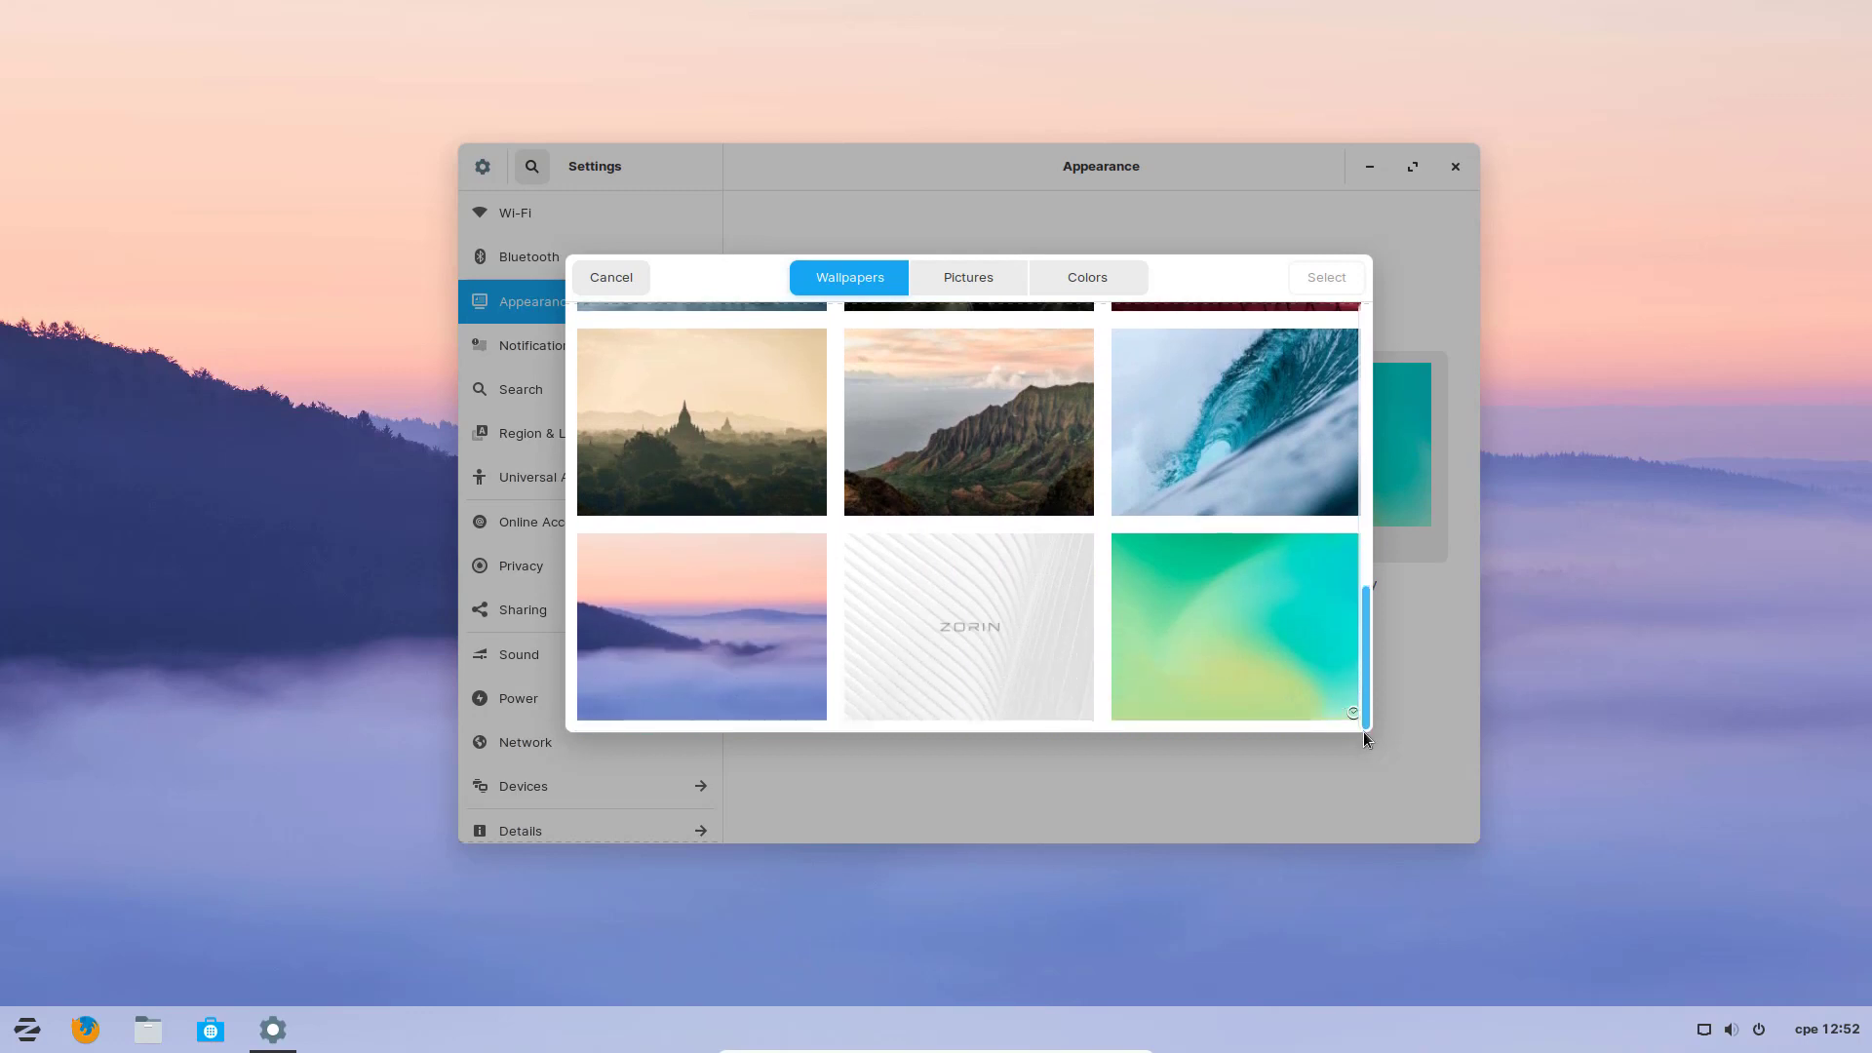
{"action": "left_click", "coordinate": [1032, 651]}
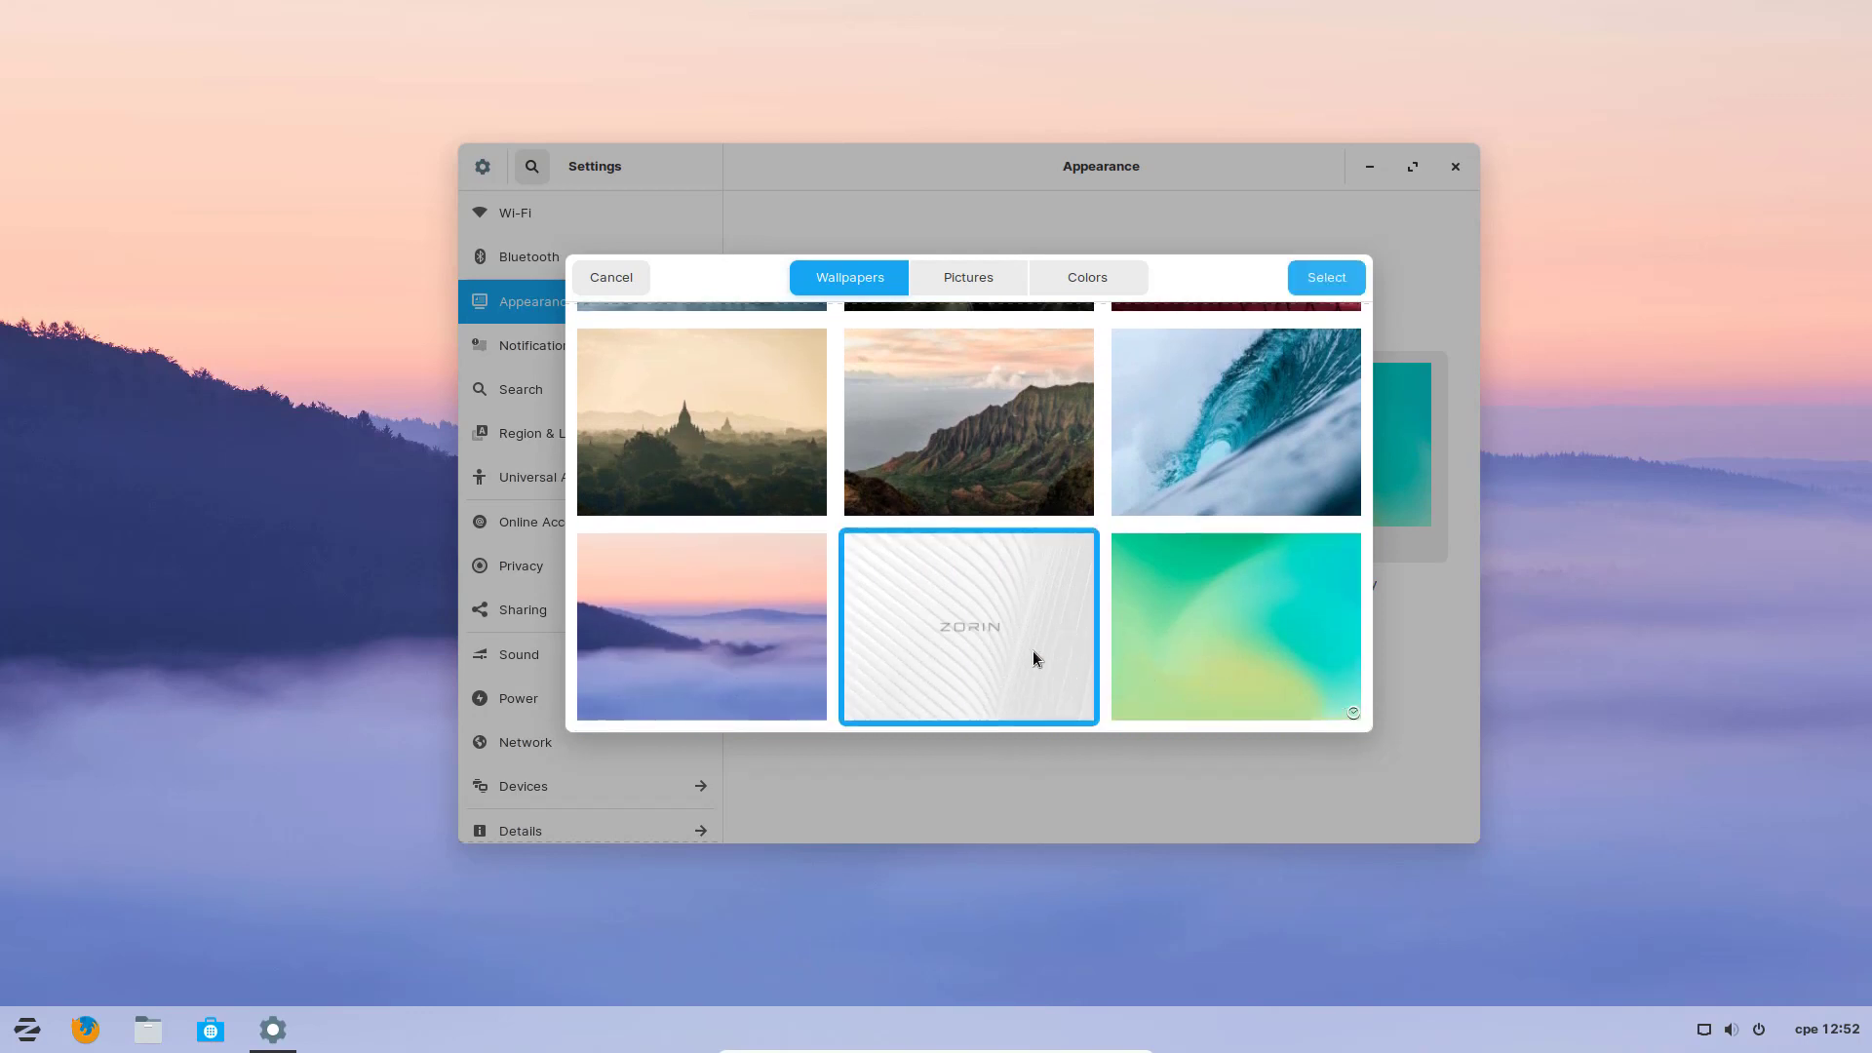
{"action": "left_click", "coordinate": [1309, 293]}
Set the desktop background to the wallpaper of a mountain lake with small islands.
{"action": "left_click", "coordinate": [904, 546]}
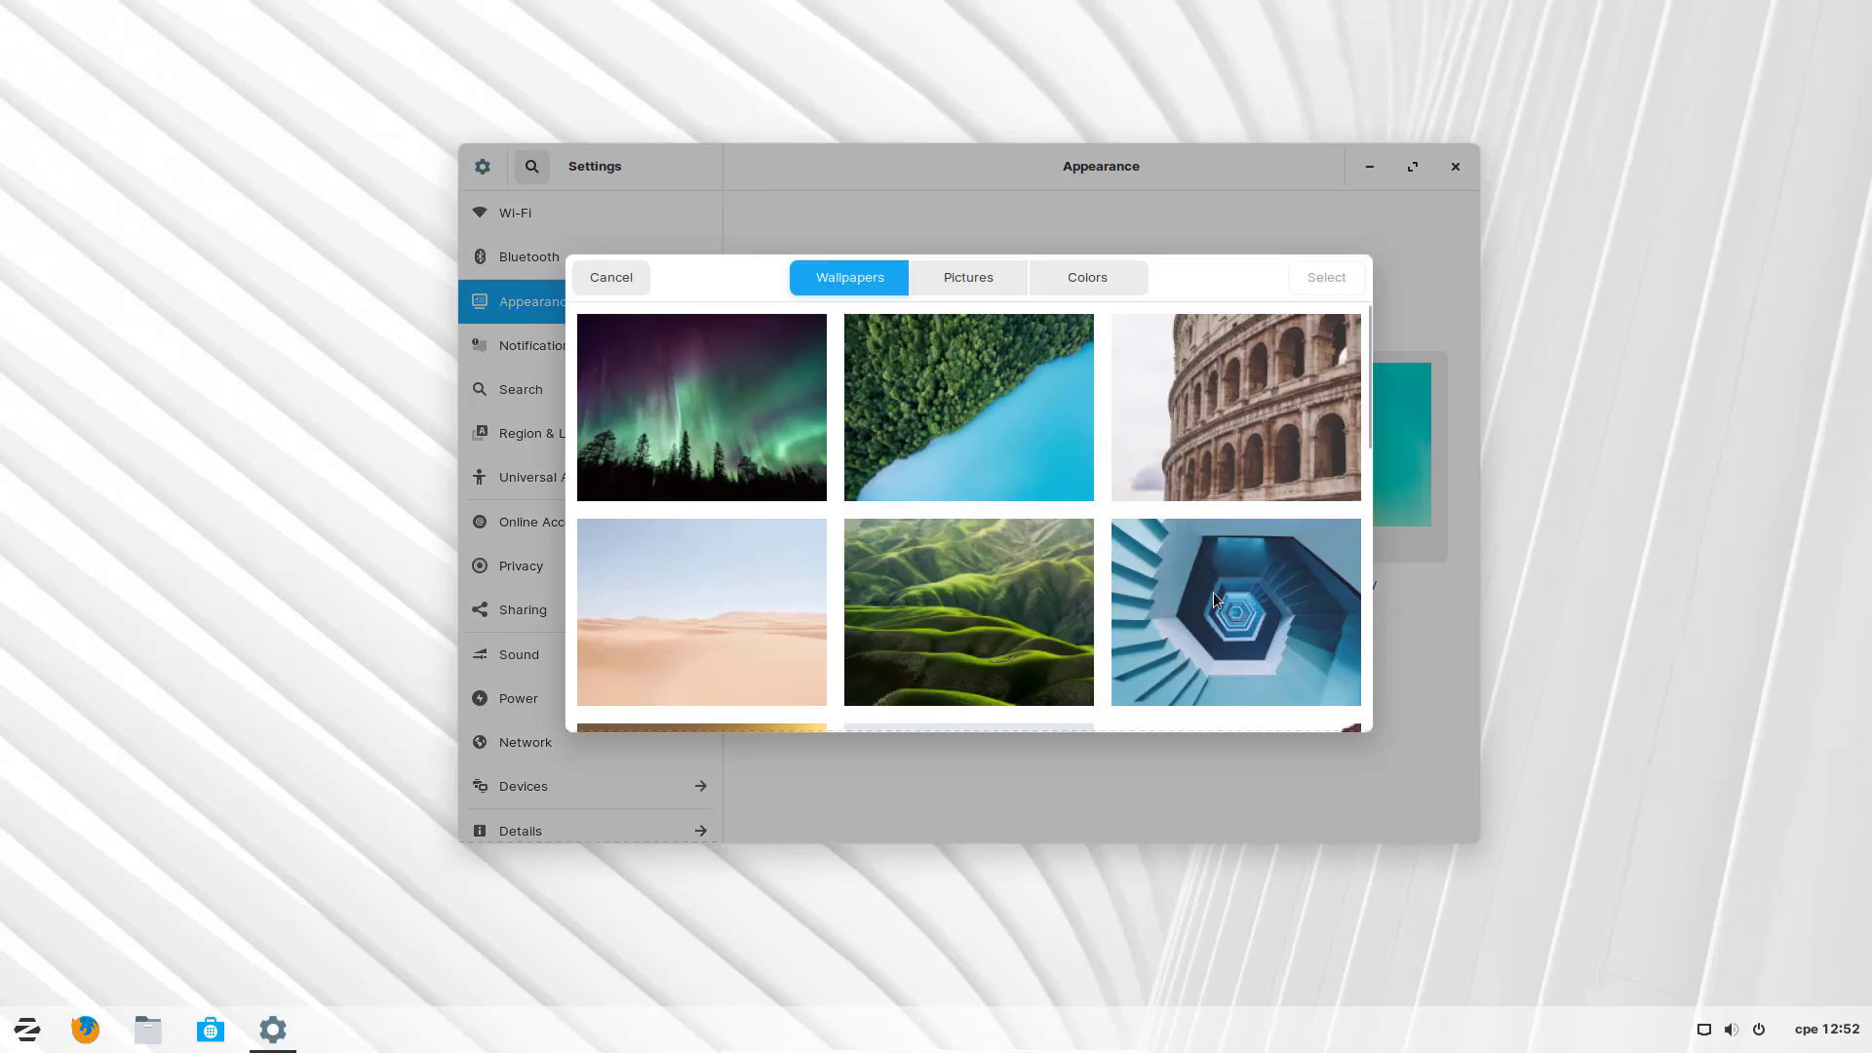
{"action": "left_click", "coordinate": [1048, 420]}
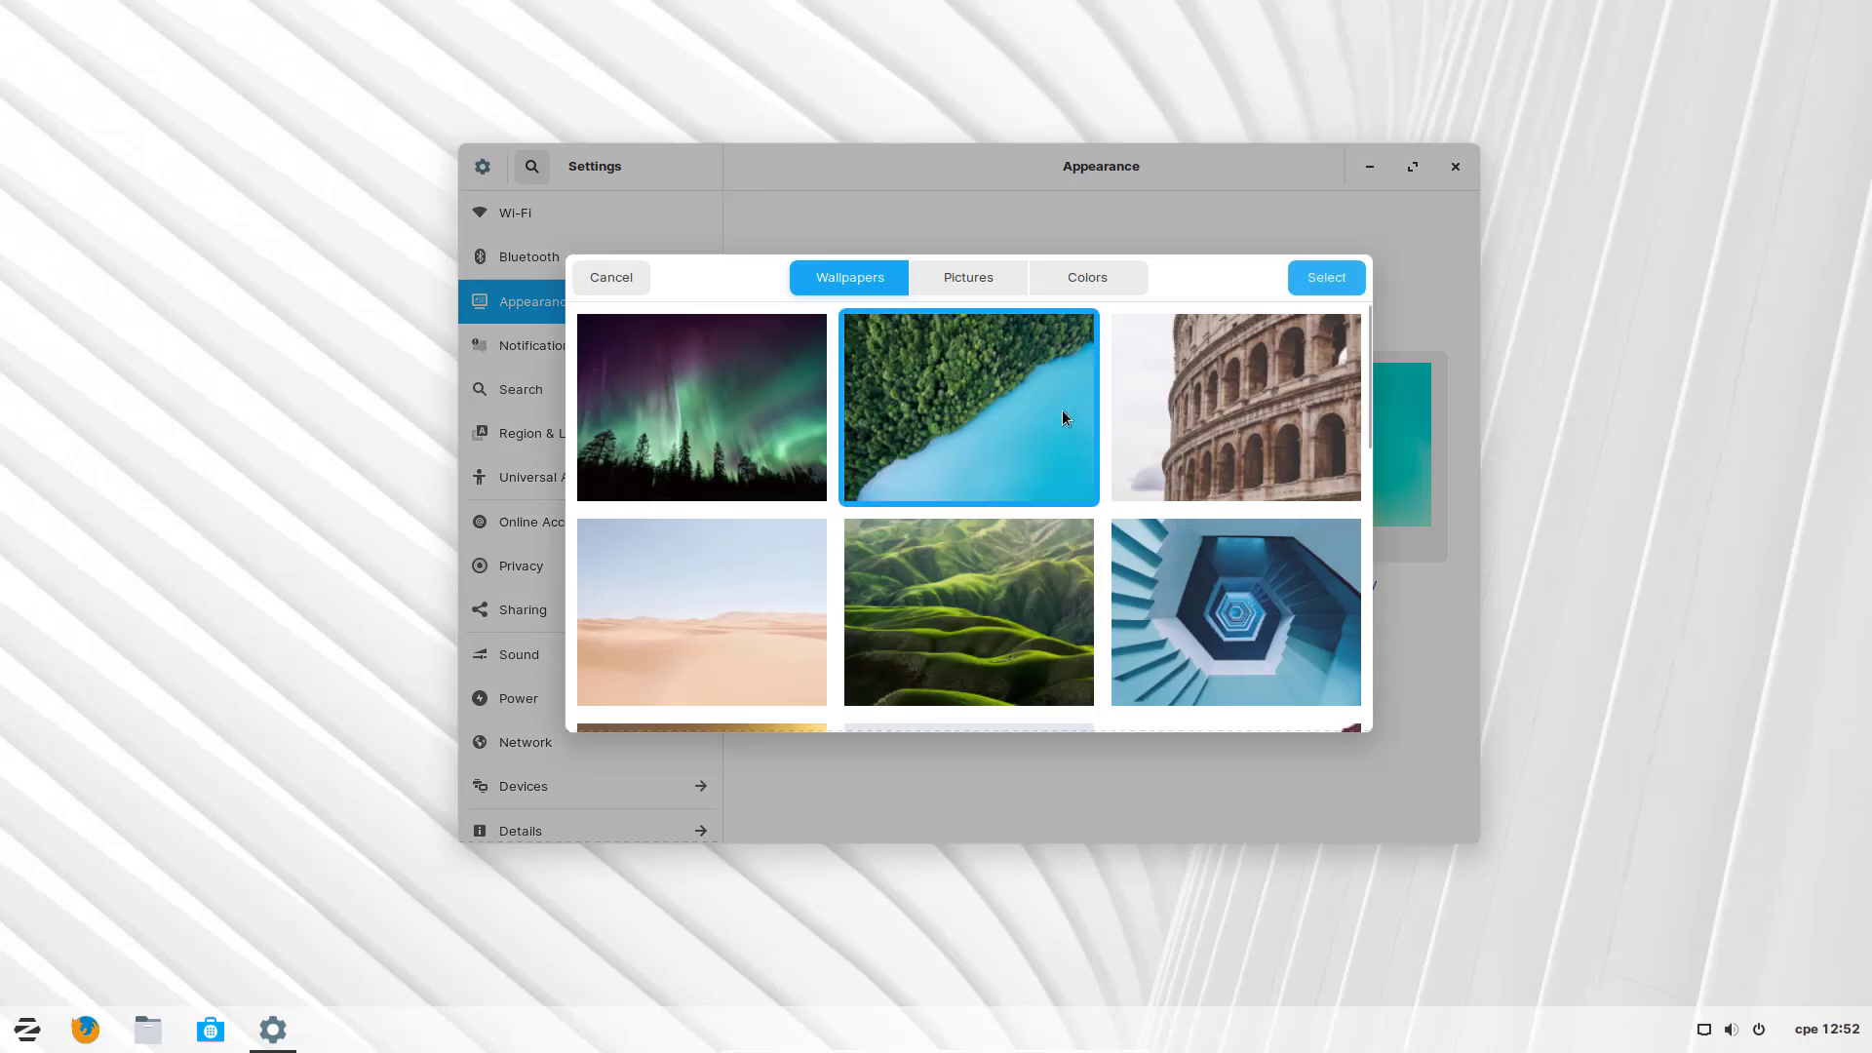
{"action": "scroll", "coordinate": [1371, 448], "scroll_direction": "down", "scroll_amount": 5}
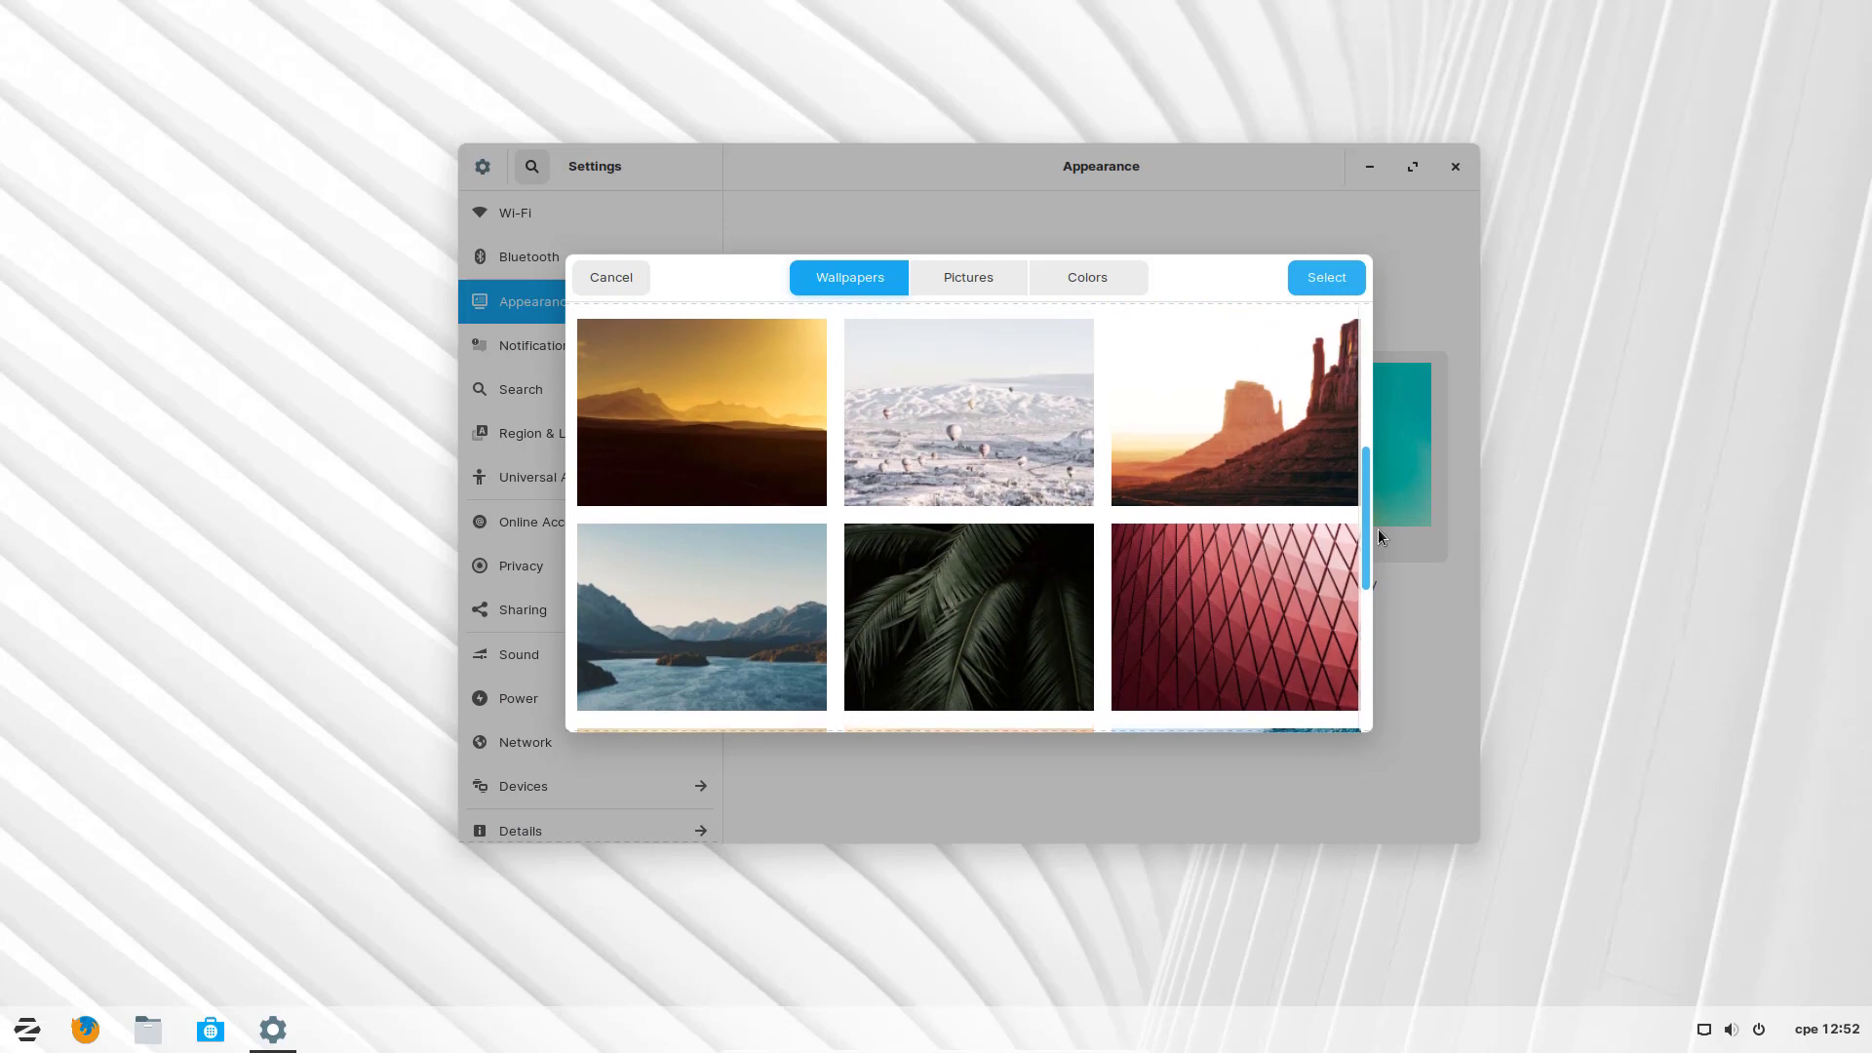
{"action": "left_click", "coordinate": [696, 583]}
{"action": "left_click", "coordinate": [1327, 277]}
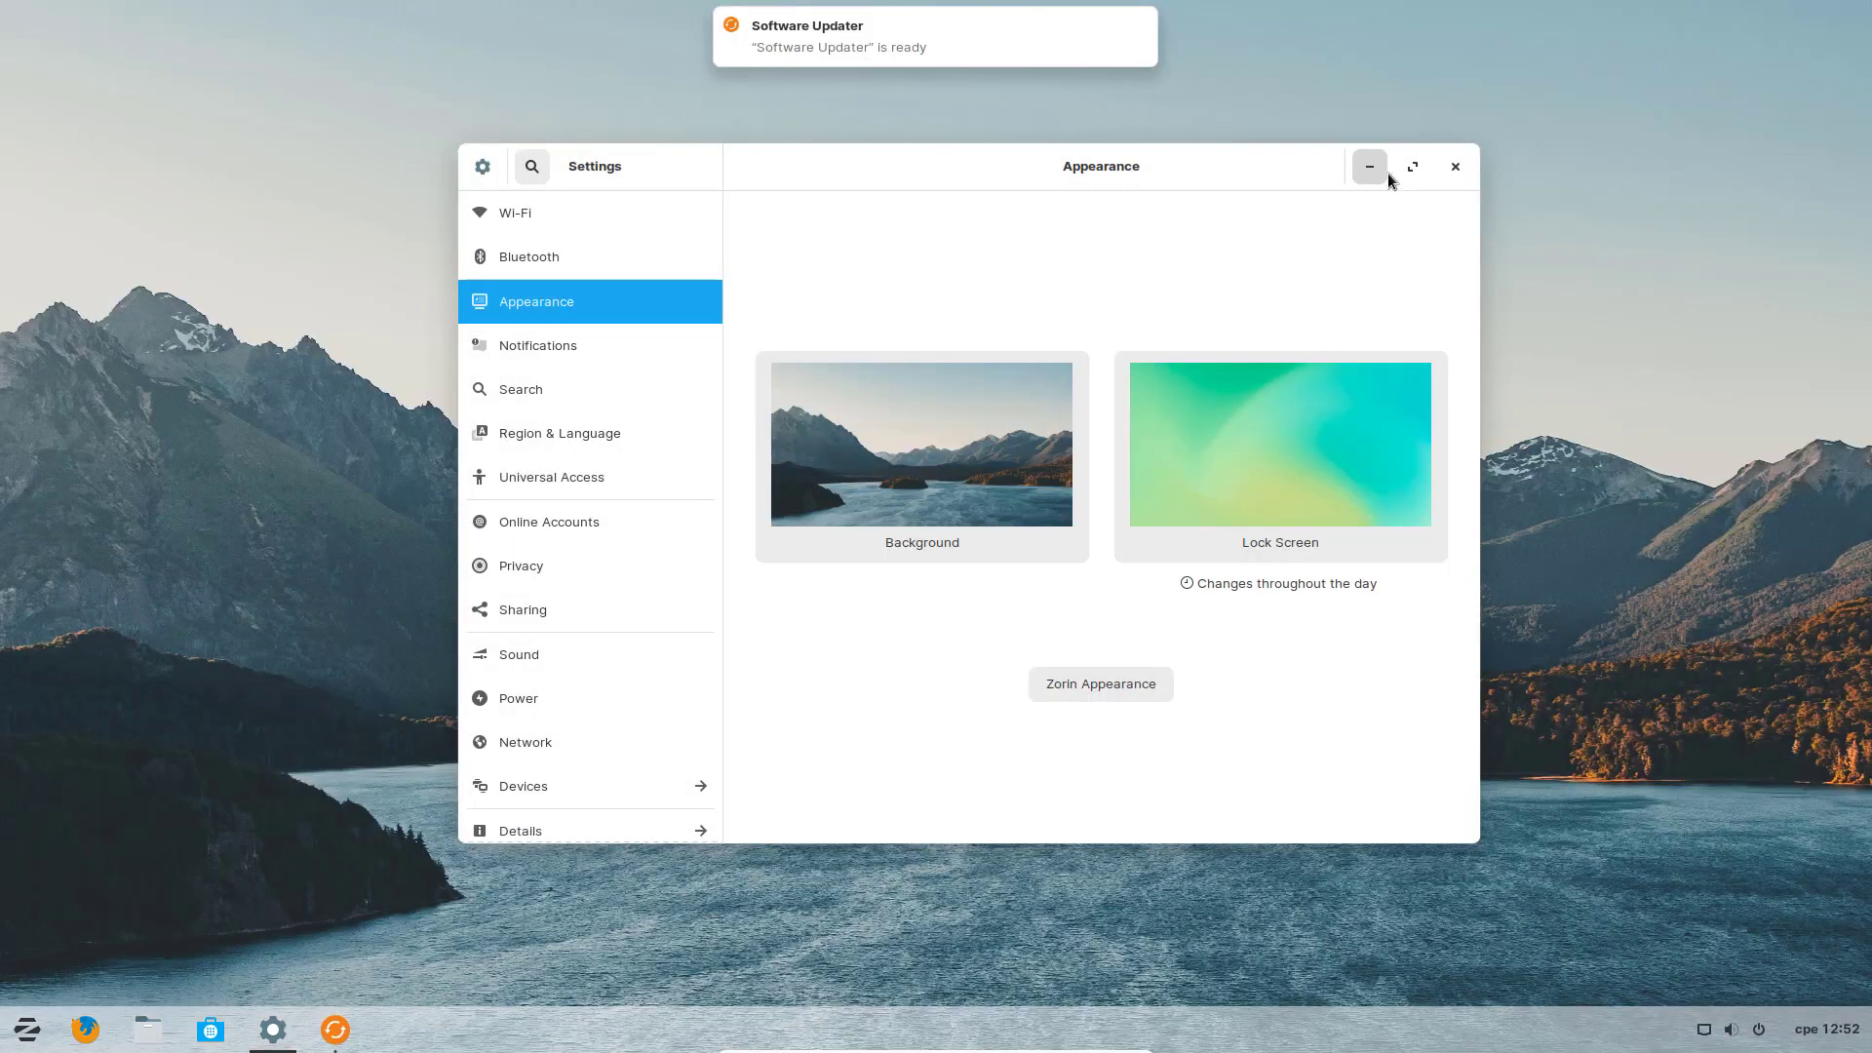
Look at the Notifications settings and quit Settings.
{"action": "left_click", "coordinate": [517, 355]}
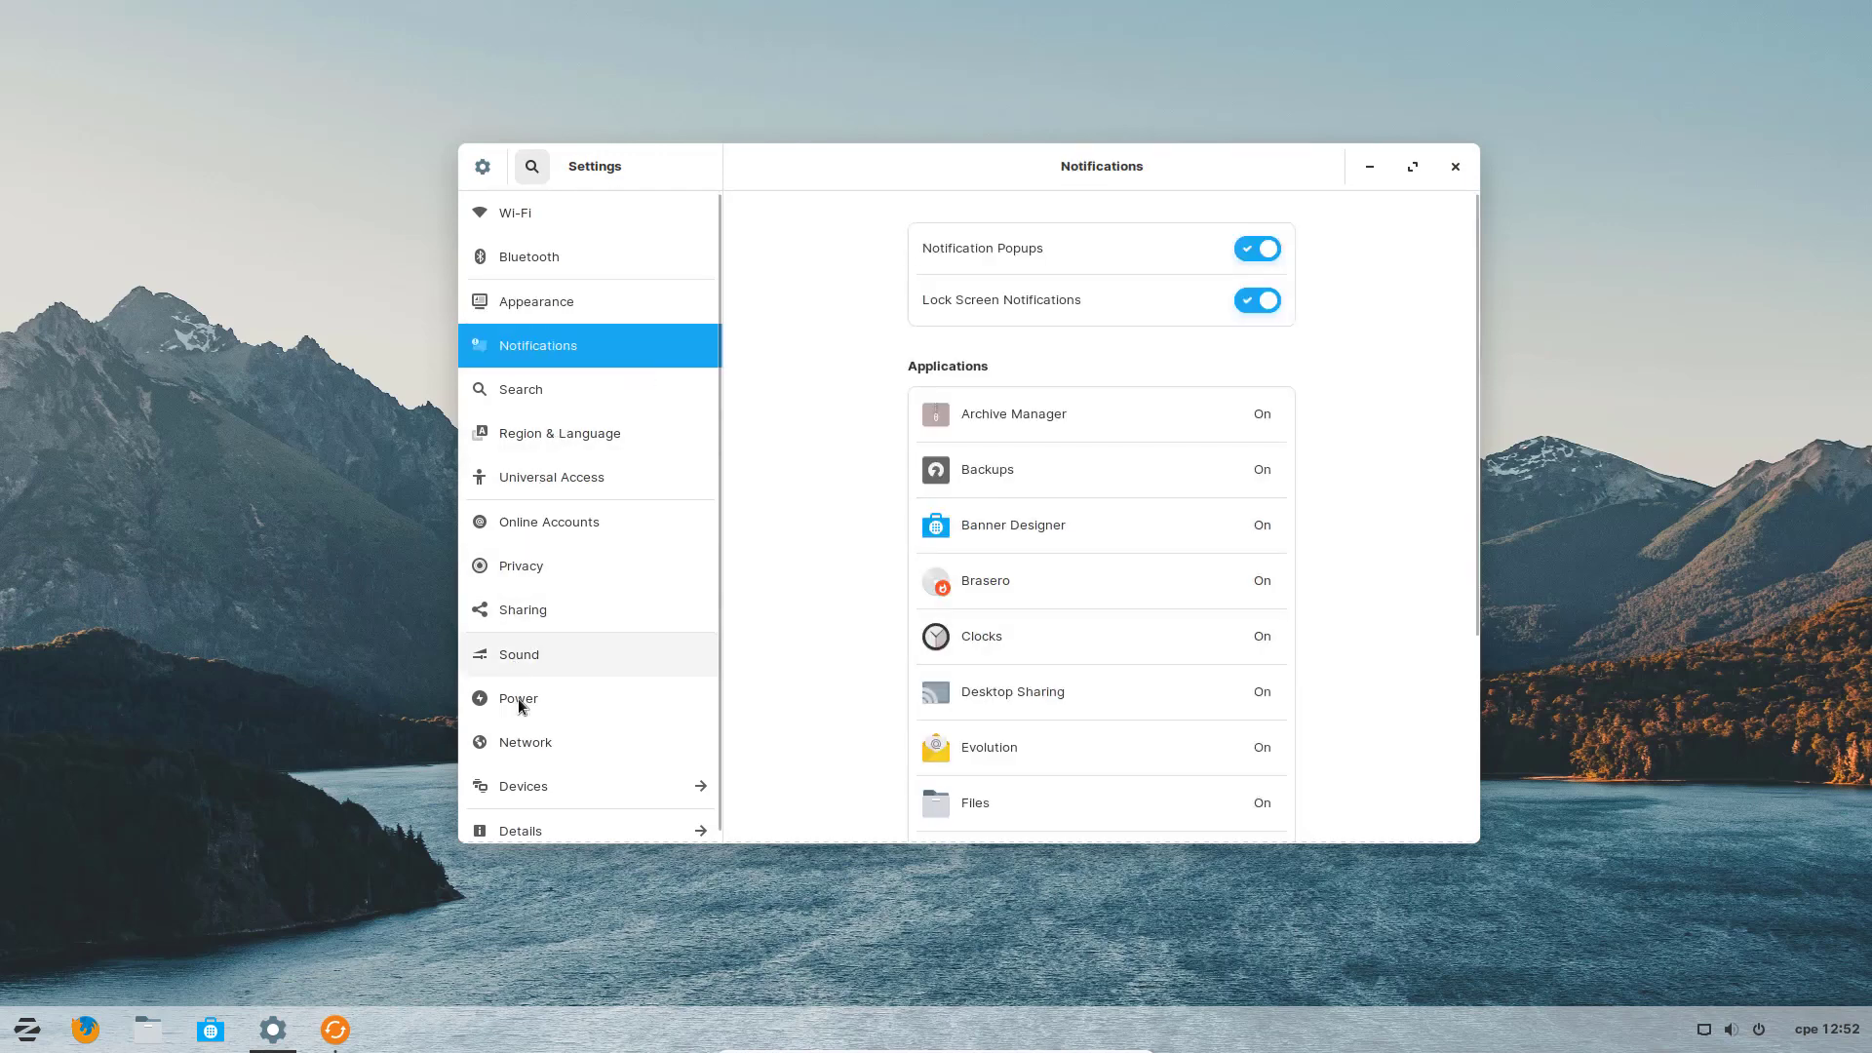
{"action": "left_click", "coordinate": [483, 166]}
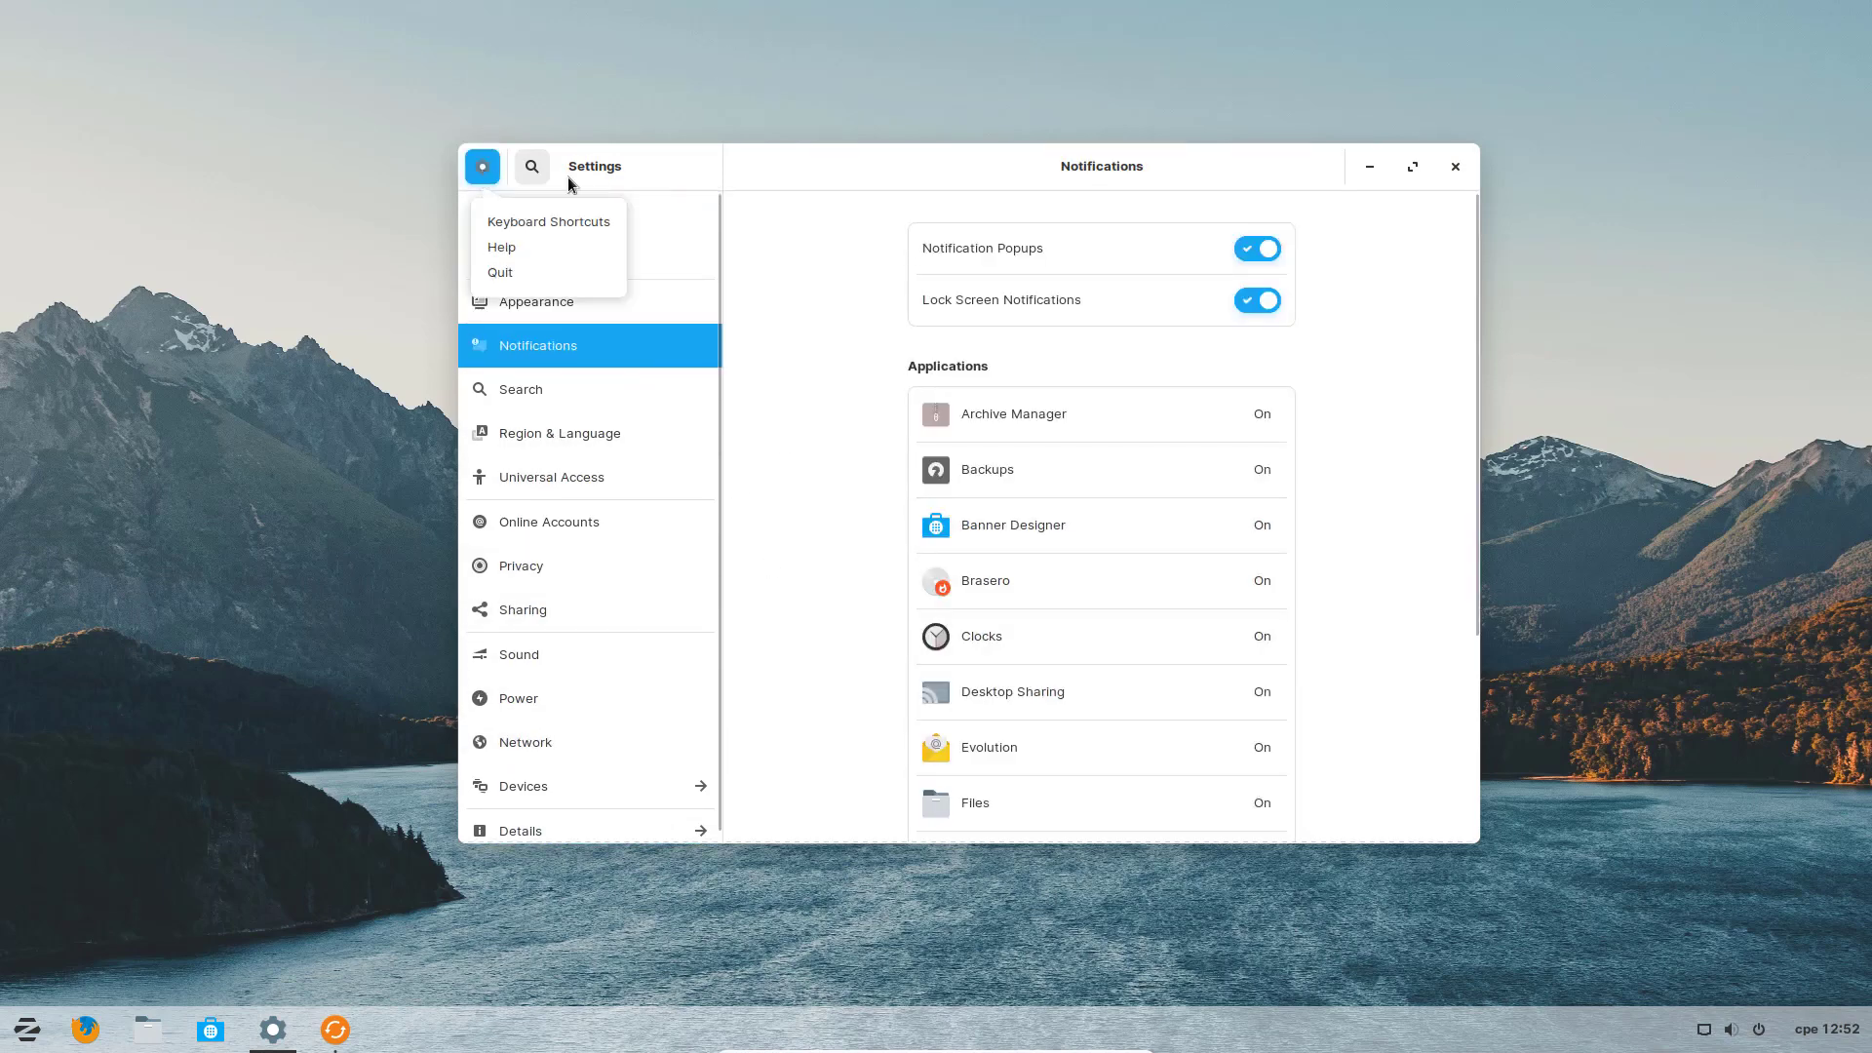
{"action": "left_click", "coordinate": [507, 274]}
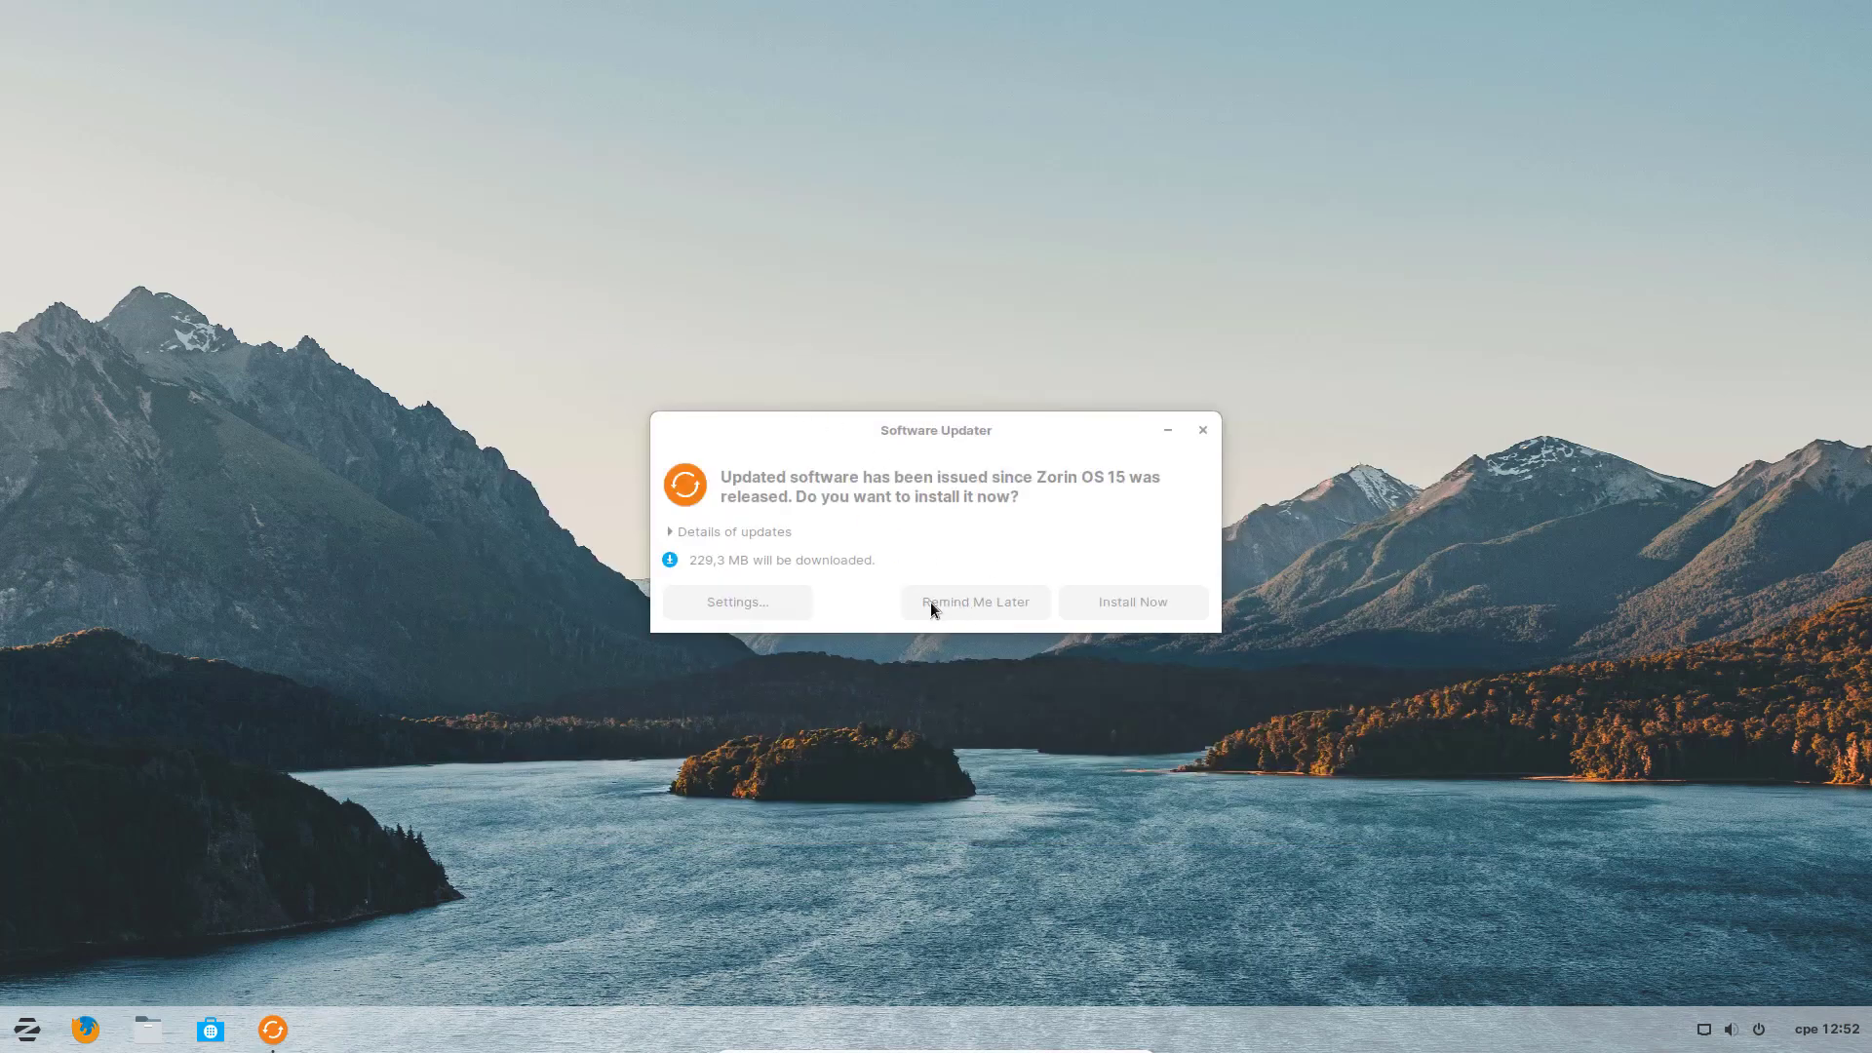
Open the Software Updater's settings and view the Authentication and Additional Drivers options.
{"action": "left_click", "coordinate": [716, 603]}
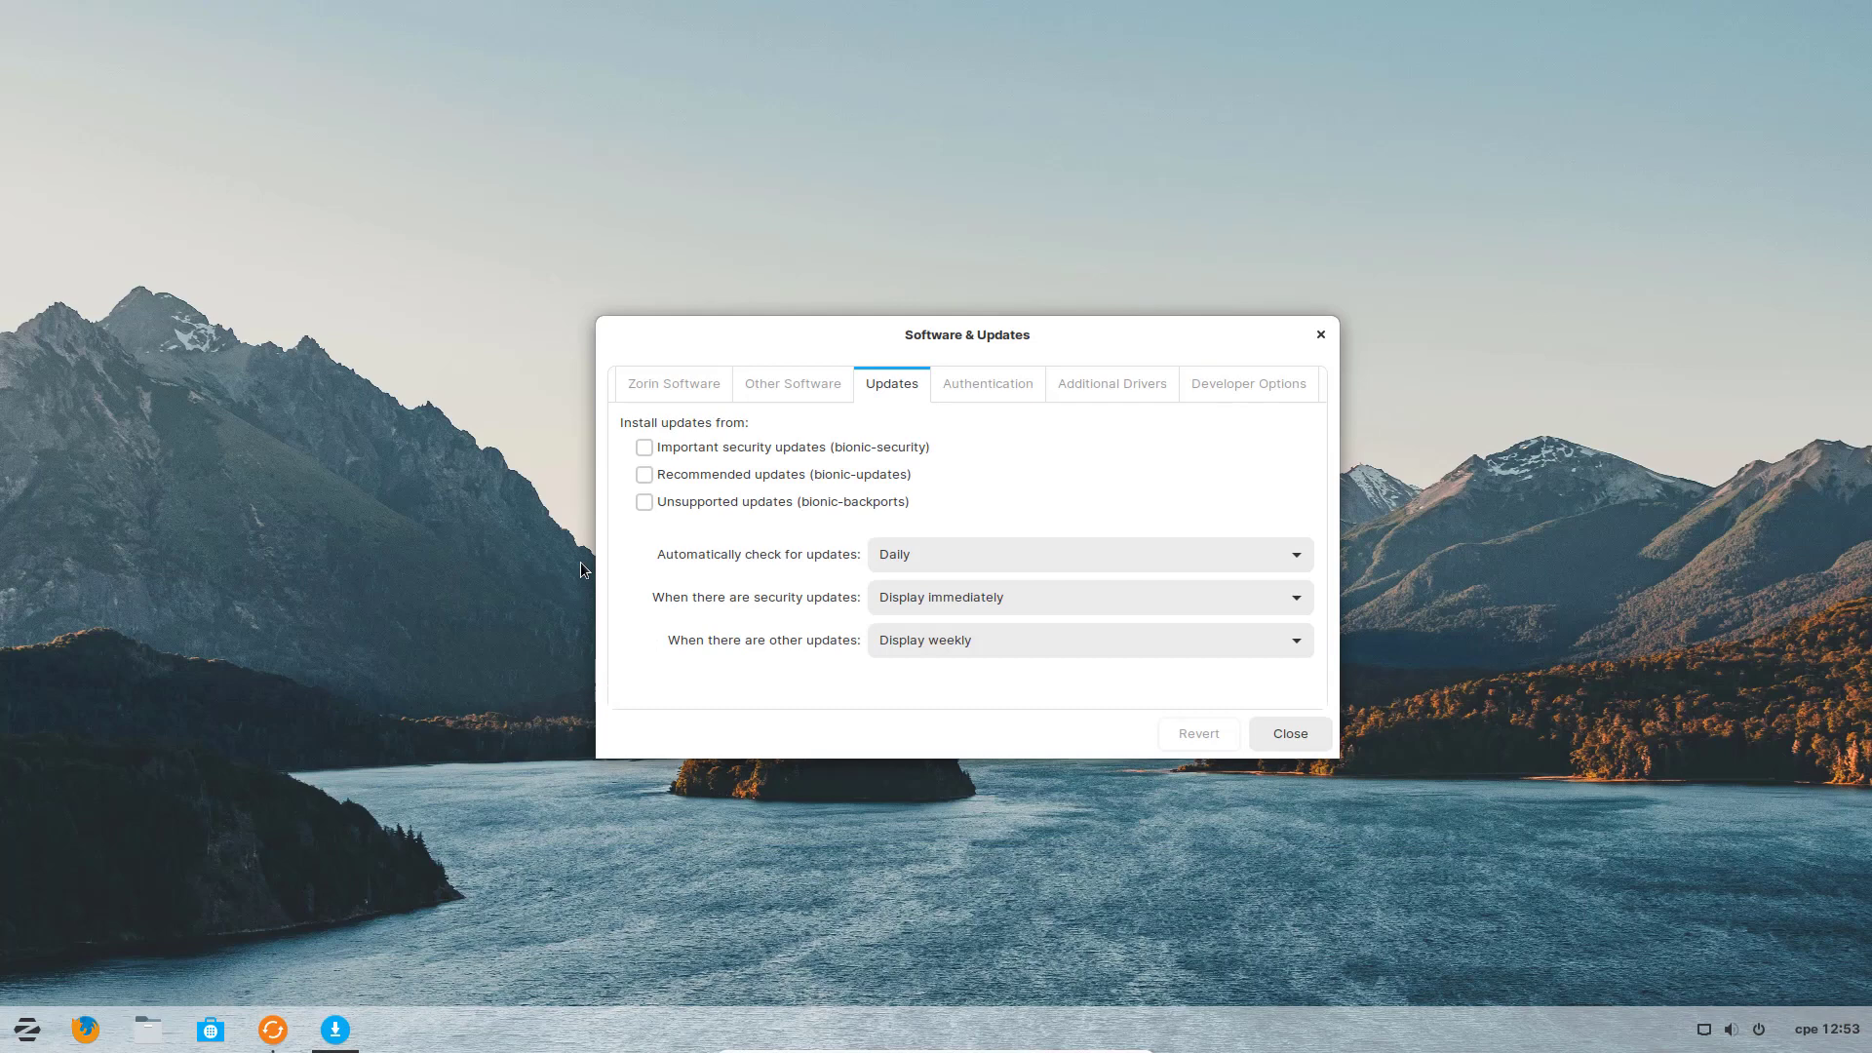
{"action": "left_click", "coordinate": [973, 392]}
{"action": "left_click", "coordinate": [1102, 385]}
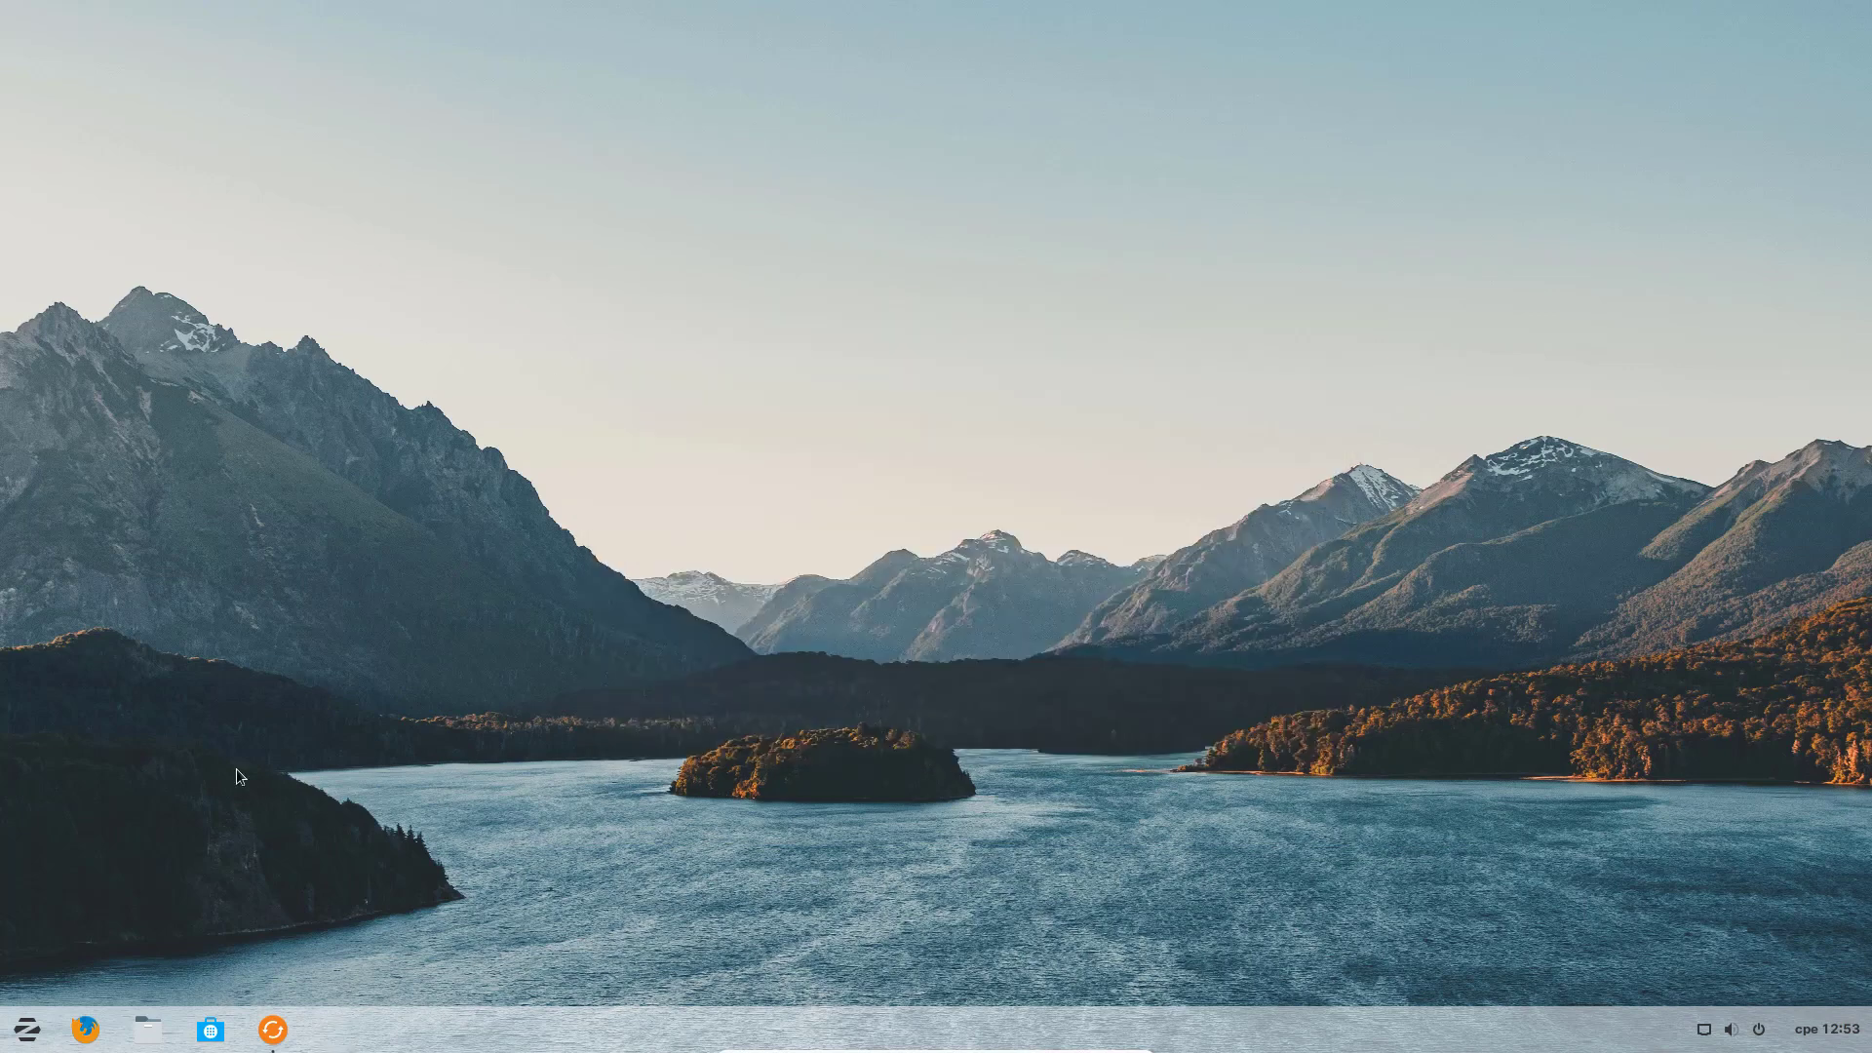
Look through the Accessories, Games, Internet and Office application categories, including the LibreOffice programs.
{"action": "left_click", "coordinate": [28, 1030]}
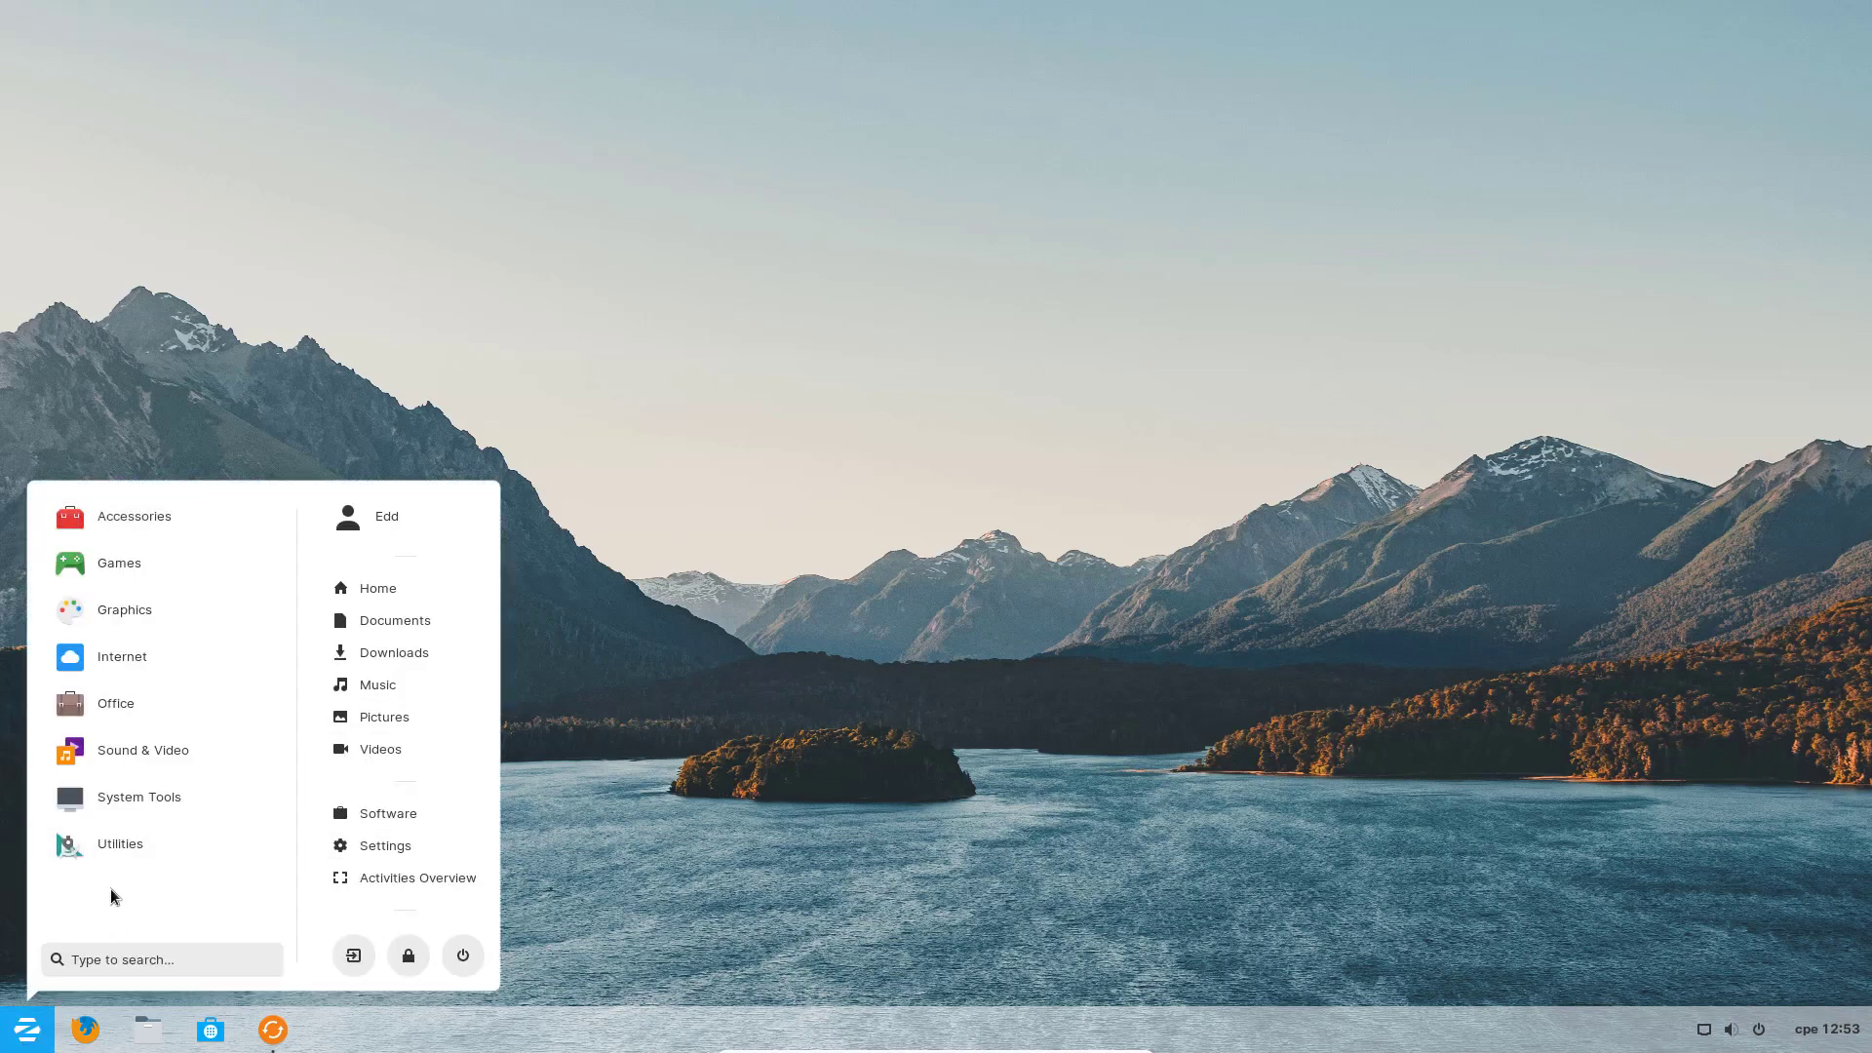
{"action": "left_click", "coordinate": [134, 535]}
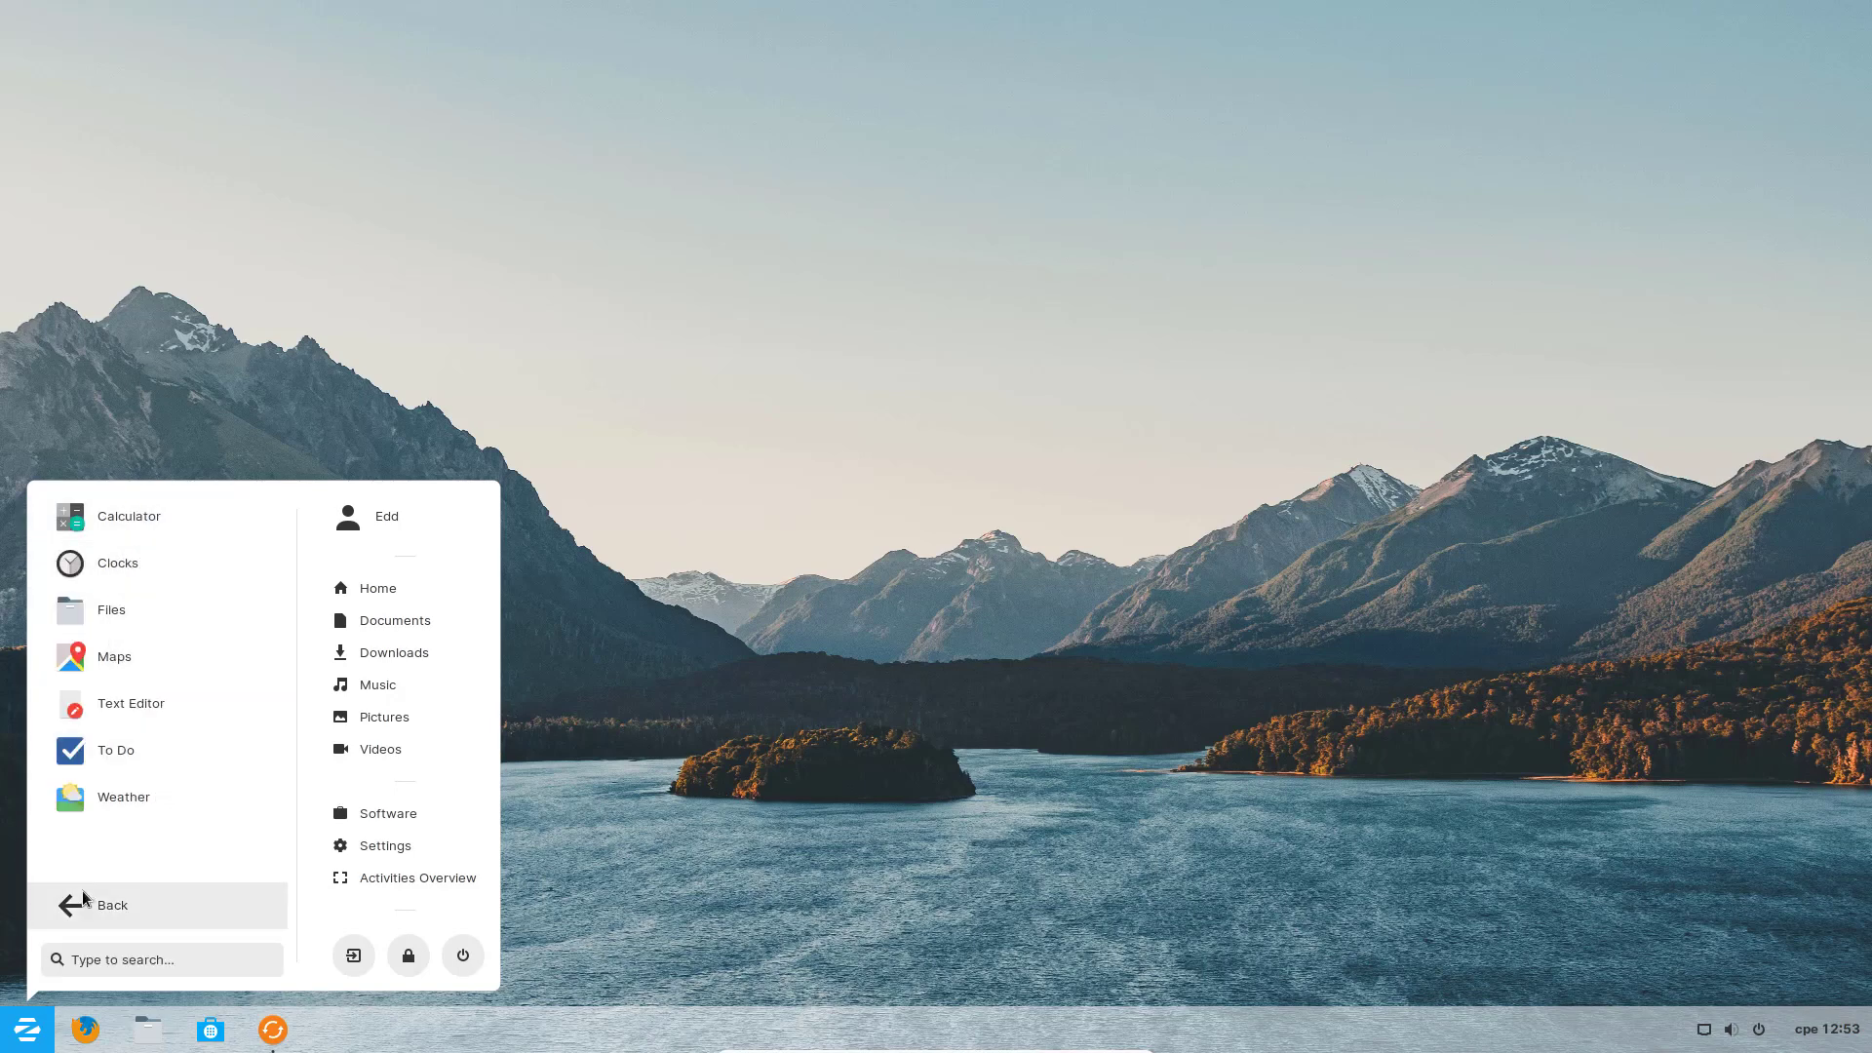
{"action": "left_click", "coordinate": [52, 913]}
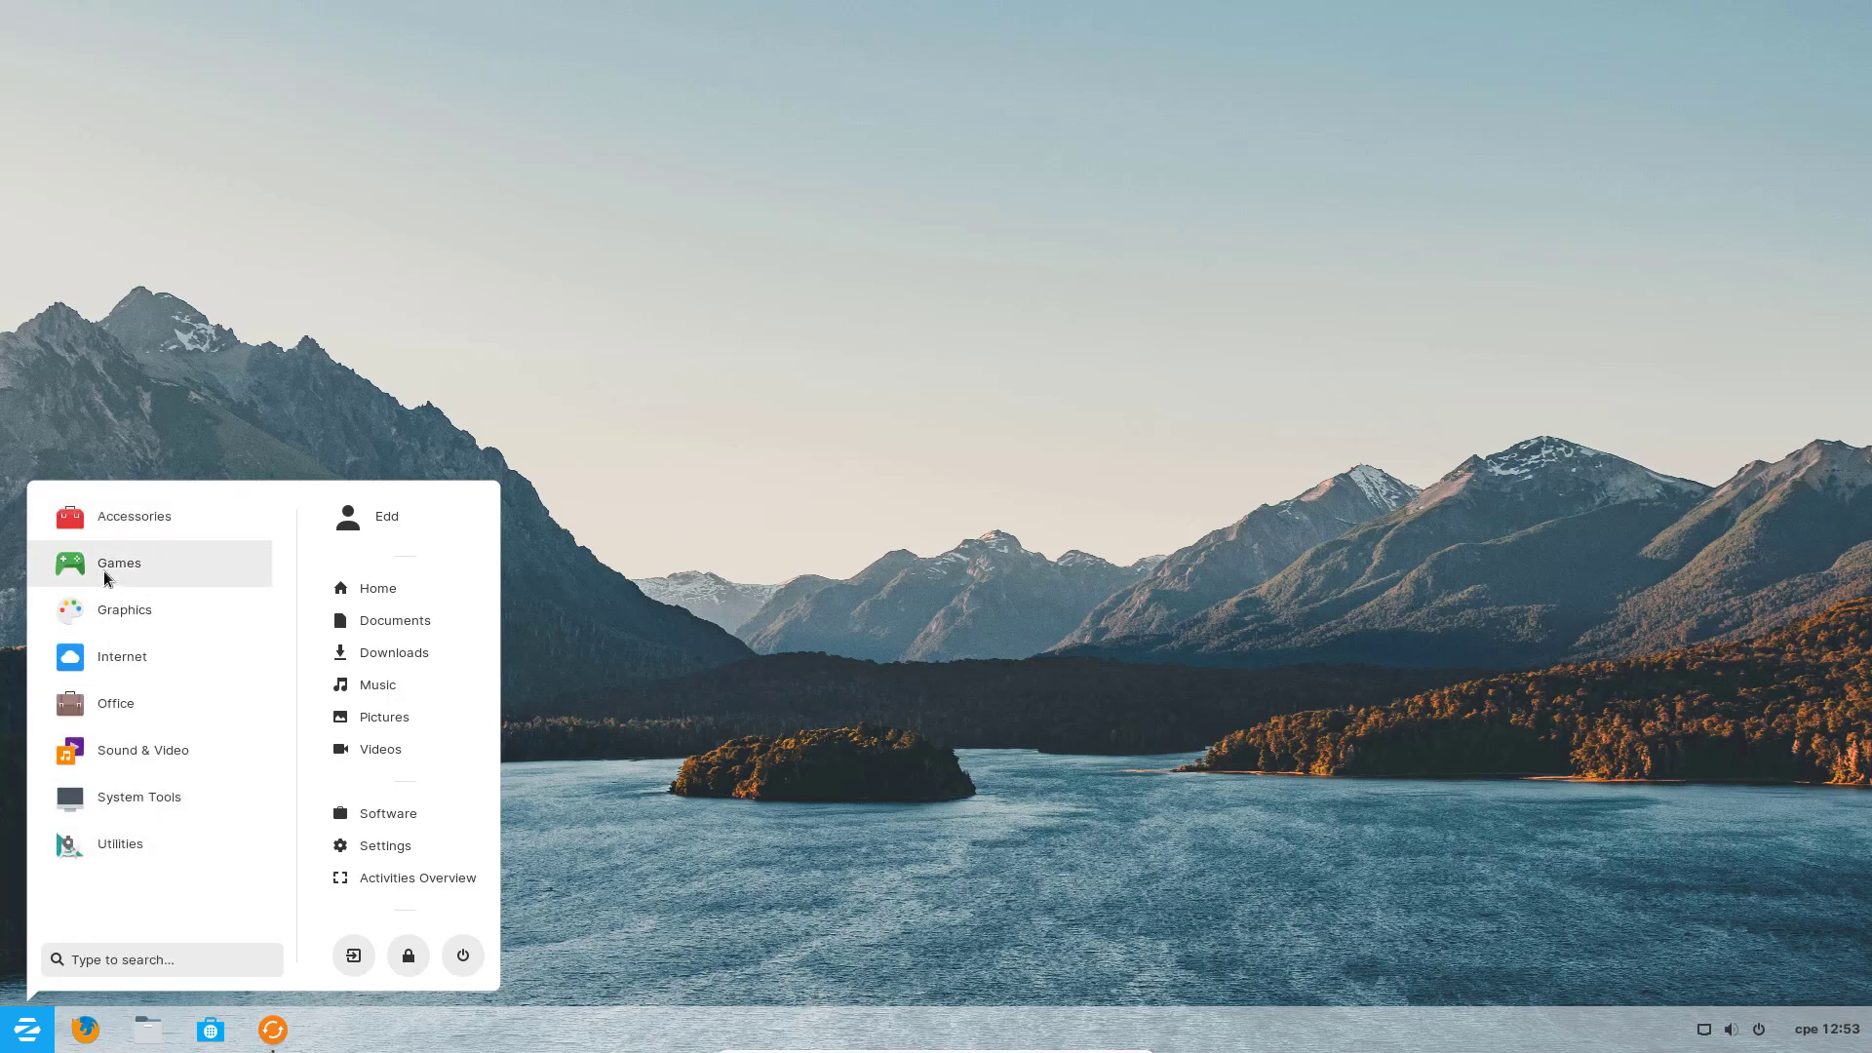
{"action": "left_click", "coordinate": [104, 576]}
{"action": "left_click", "coordinate": [75, 902]}
{"action": "left_click", "coordinate": [110, 667]}
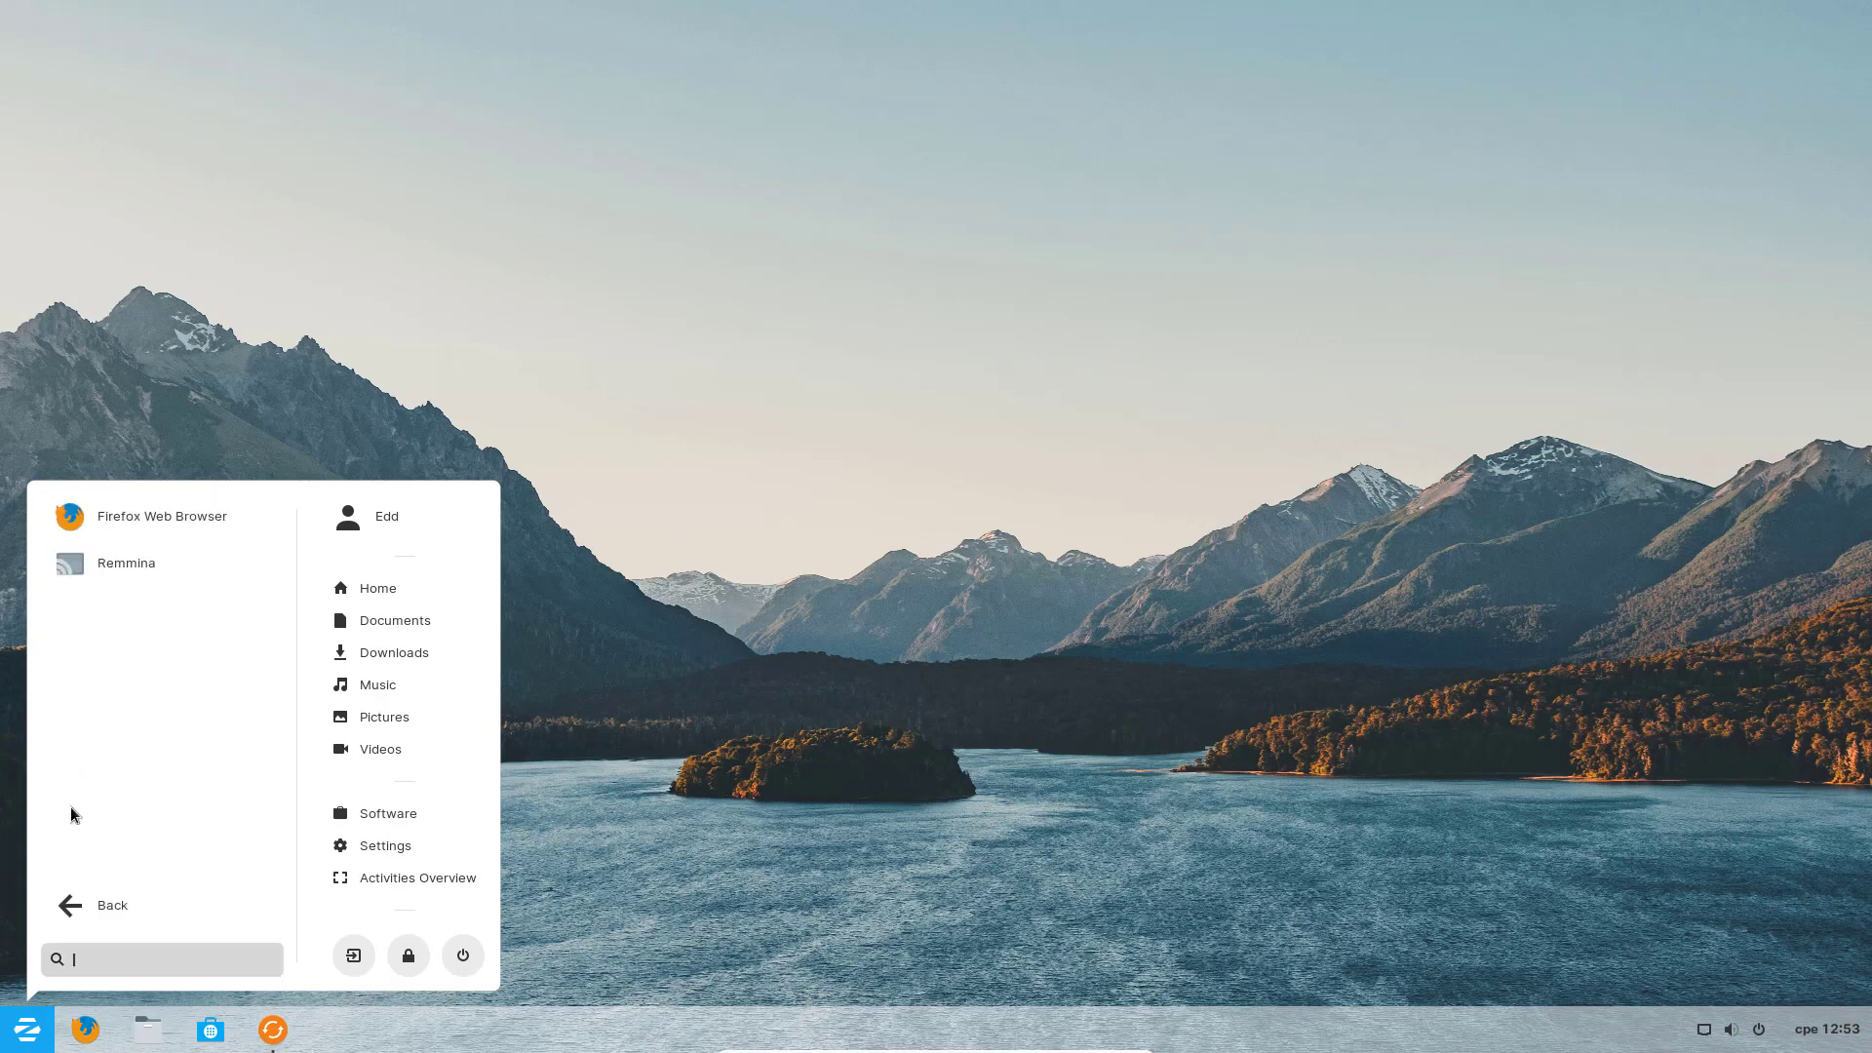
{"action": "left_click", "coordinate": [88, 902]}
{"action": "left_click", "coordinate": [112, 709]}
{"action": "scroll", "coordinate": [113, 770], "scroll_direction": "down", "scroll_amount": 2}
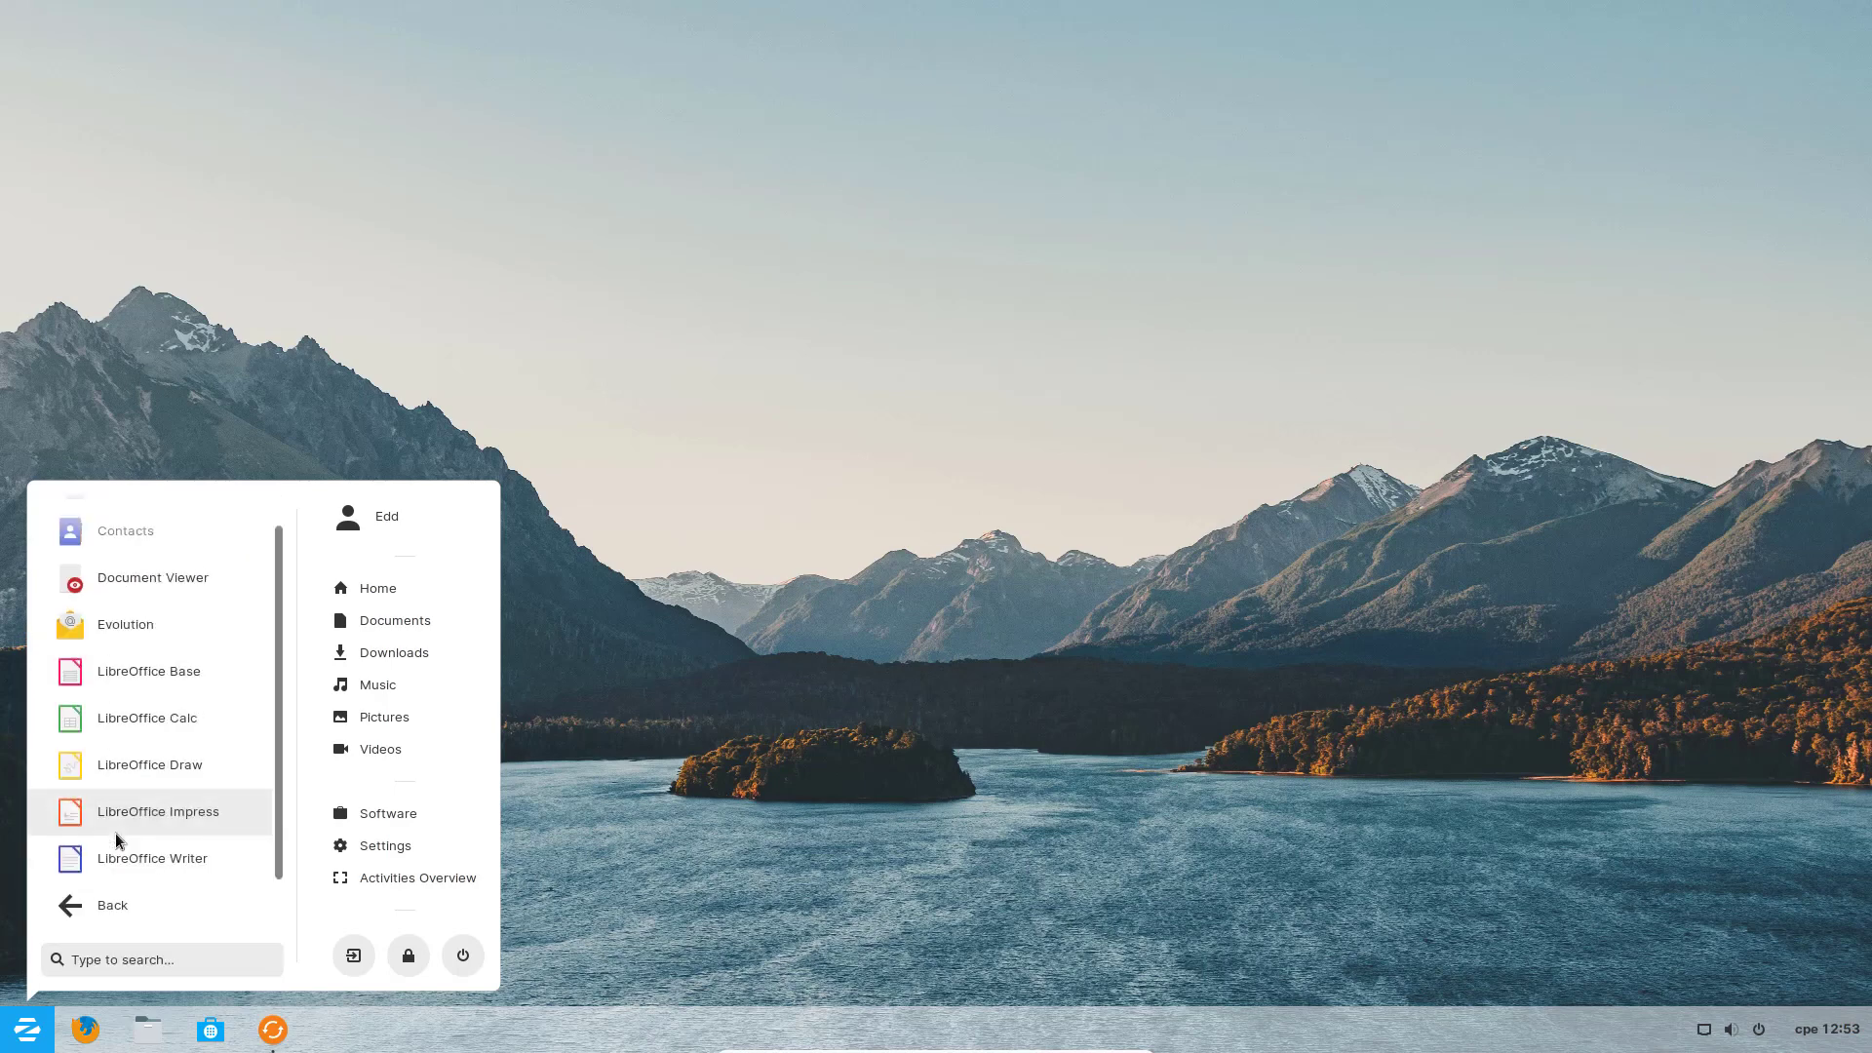
Look through the Sound & Video, System Tools and Utilities application categories and return to the desktop.
{"action": "left_click", "coordinate": [64, 905]}
{"action": "left_click", "coordinate": [115, 749]}
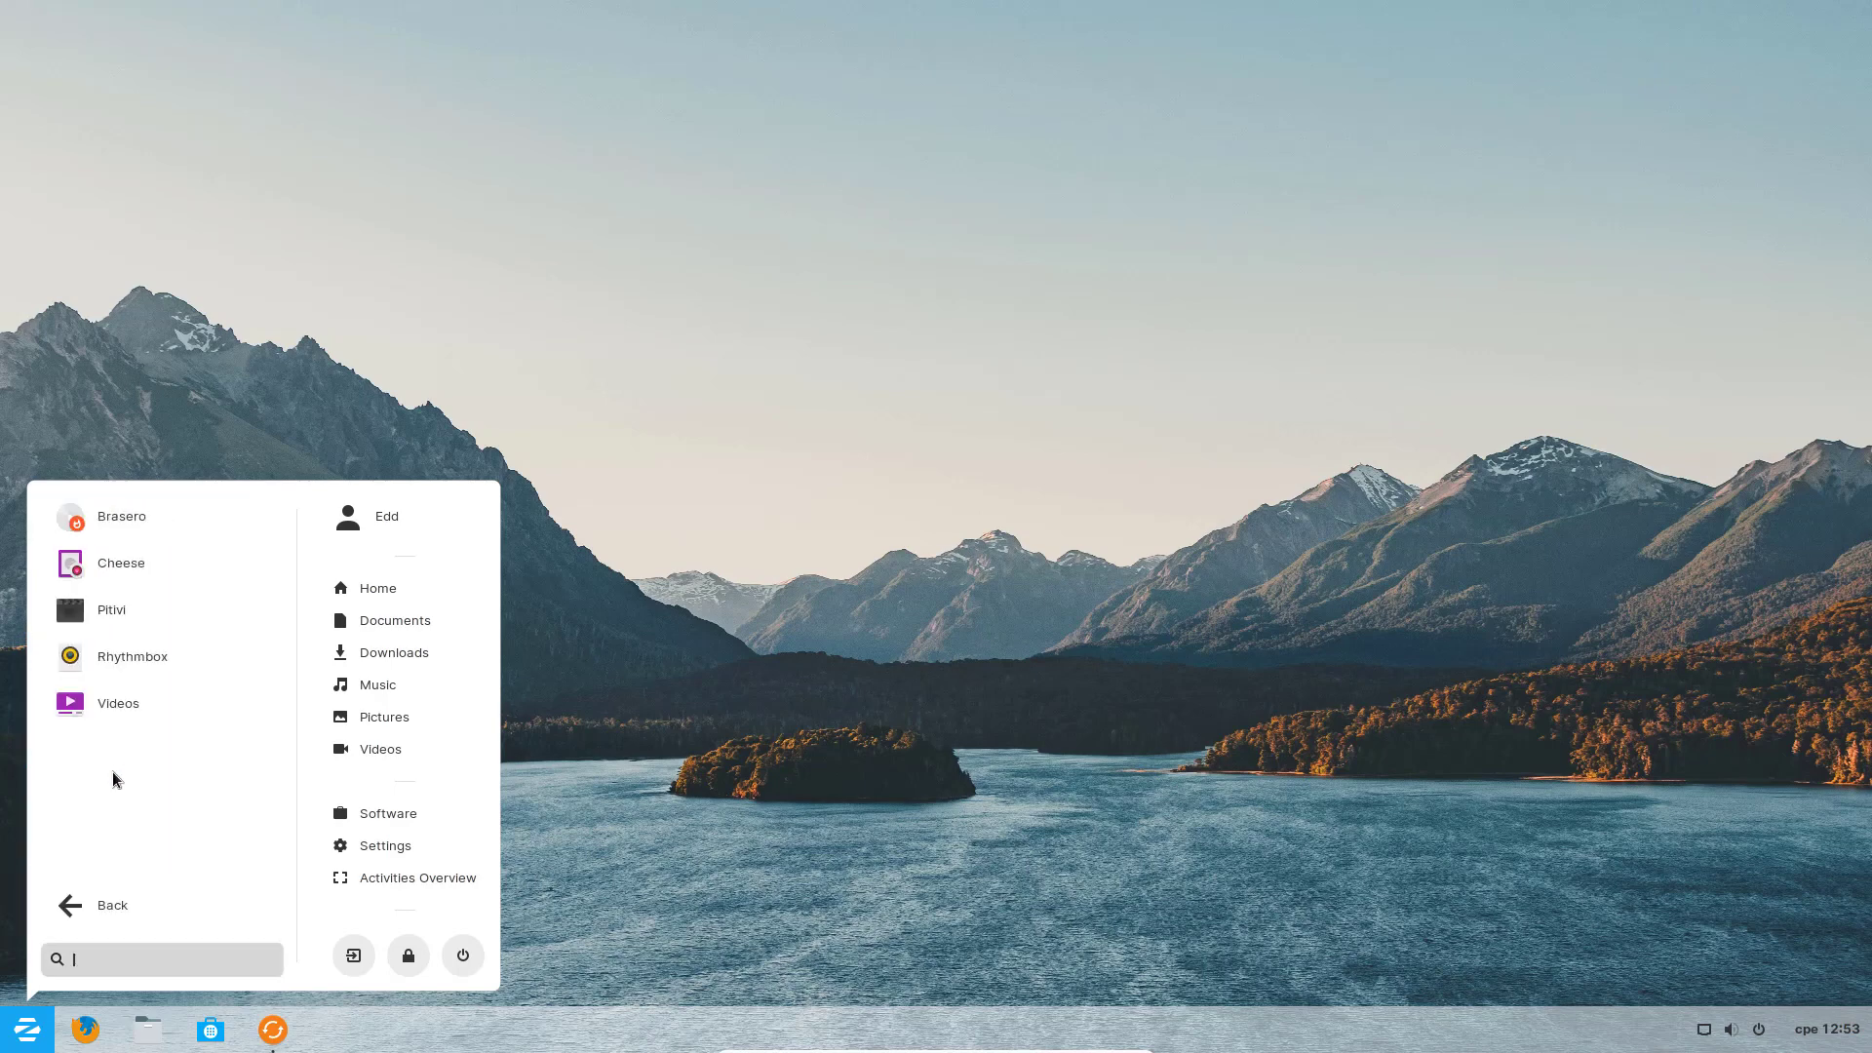
{"action": "left_click", "coordinate": [63, 916]}
{"action": "left_click", "coordinate": [84, 840]}
{"action": "scroll", "coordinate": [98, 836], "scroll_direction": "down", "scroll_amount": 2}
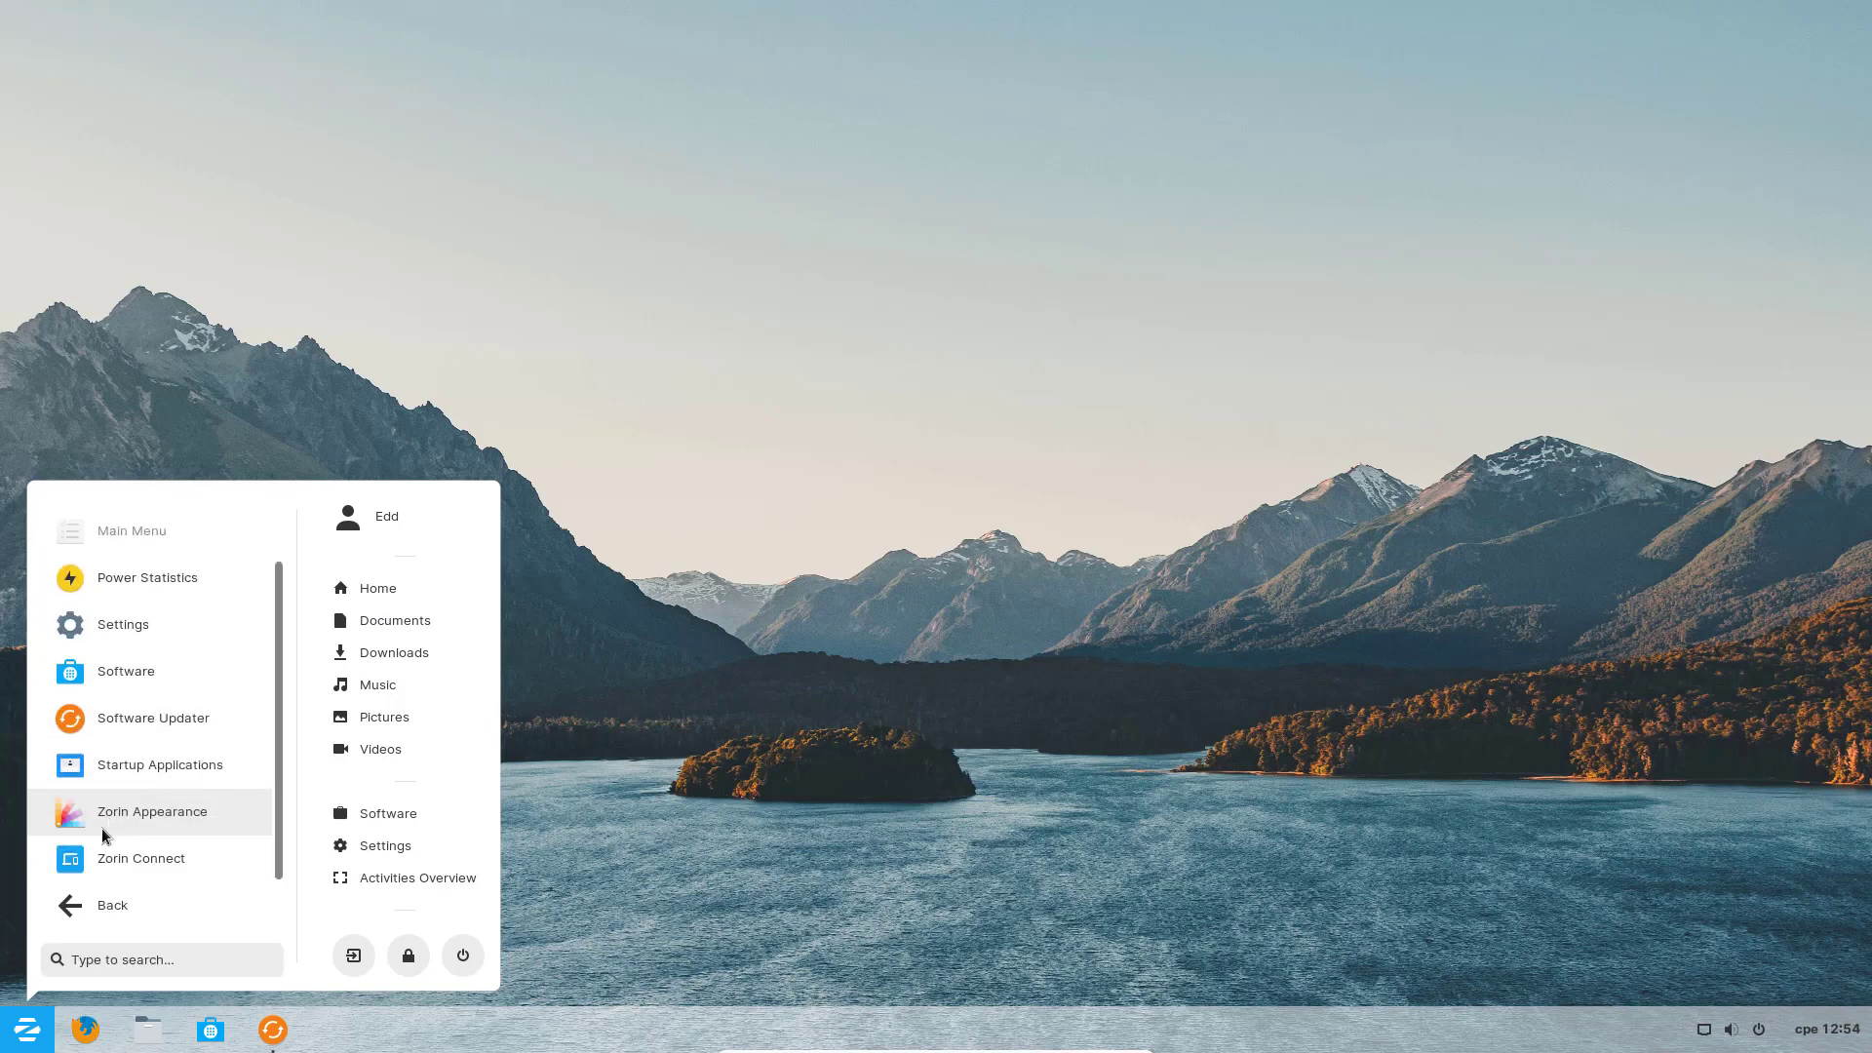
{"action": "left_click", "coordinate": [76, 917]}
{"action": "left_click", "coordinate": [84, 839]}
{"action": "scroll", "coordinate": [88, 863], "scroll_direction": "down", "scroll_amount": 2}
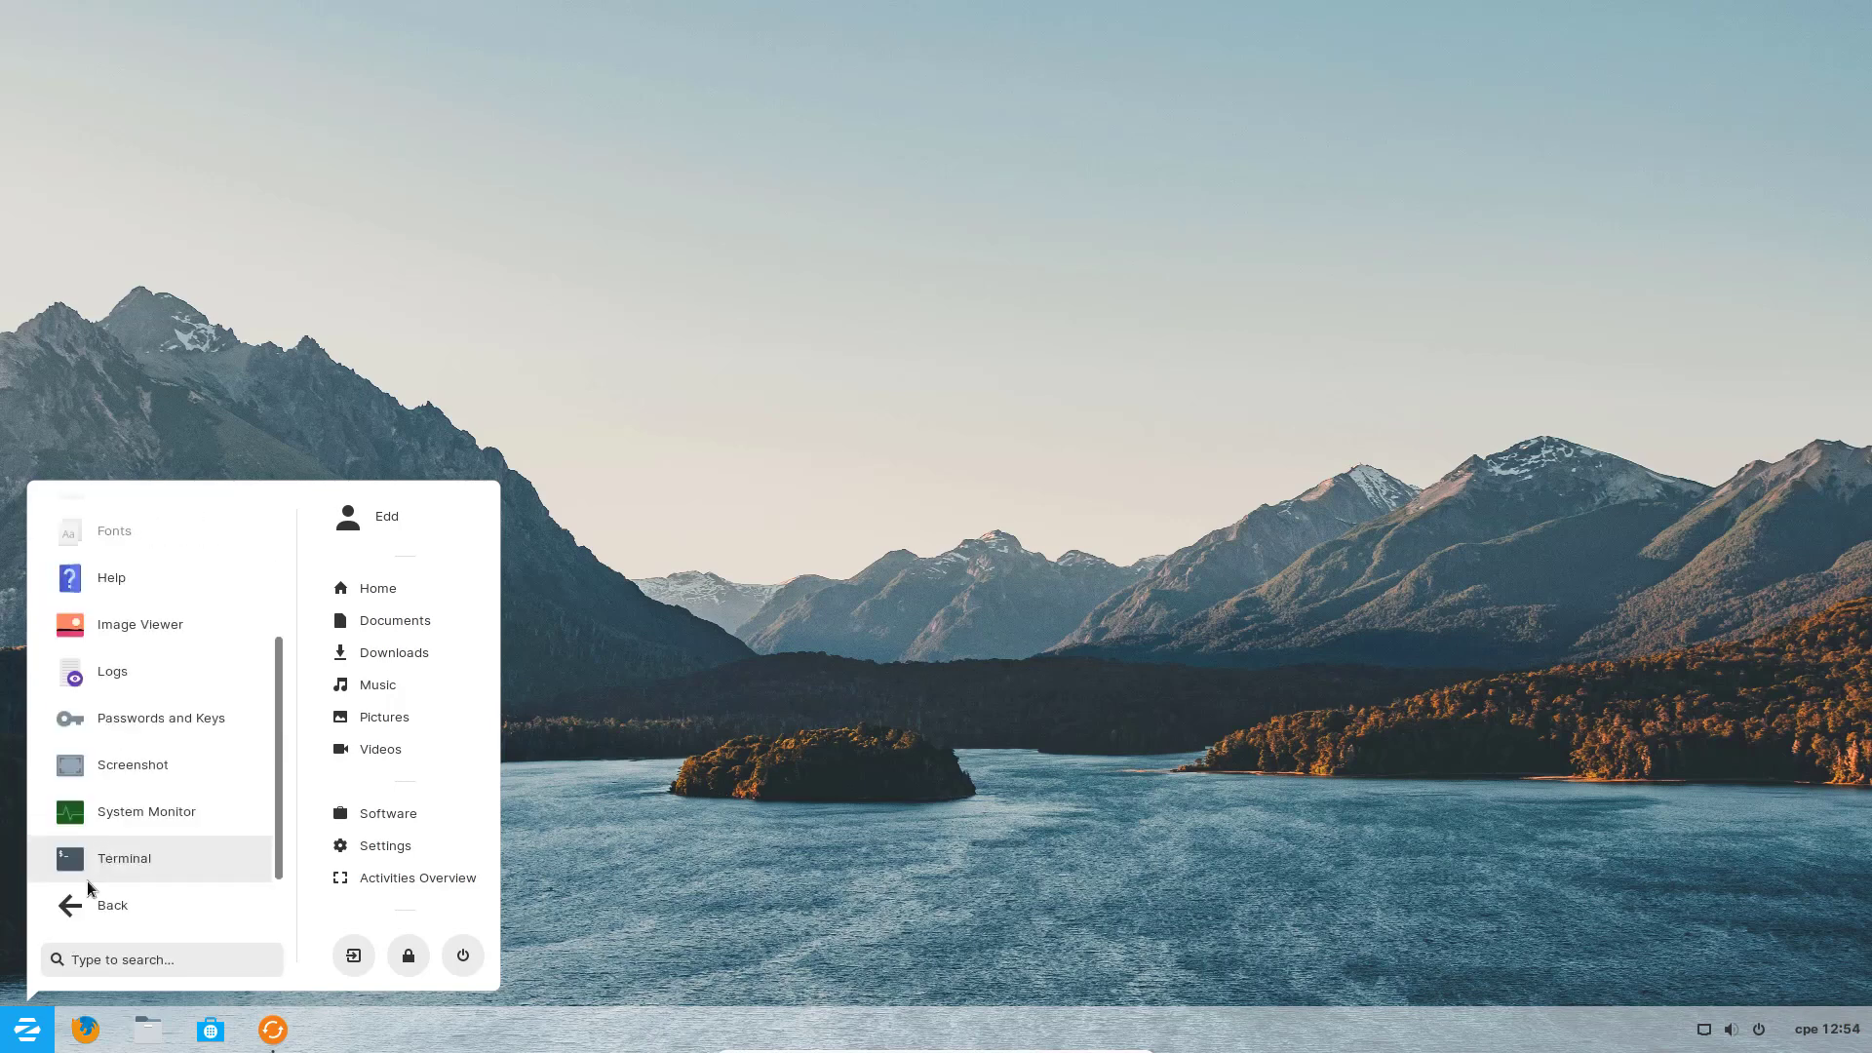
{"action": "left_click", "coordinate": [80, 926]}
{"action": "left_click", "coordinate": [638, 841]}
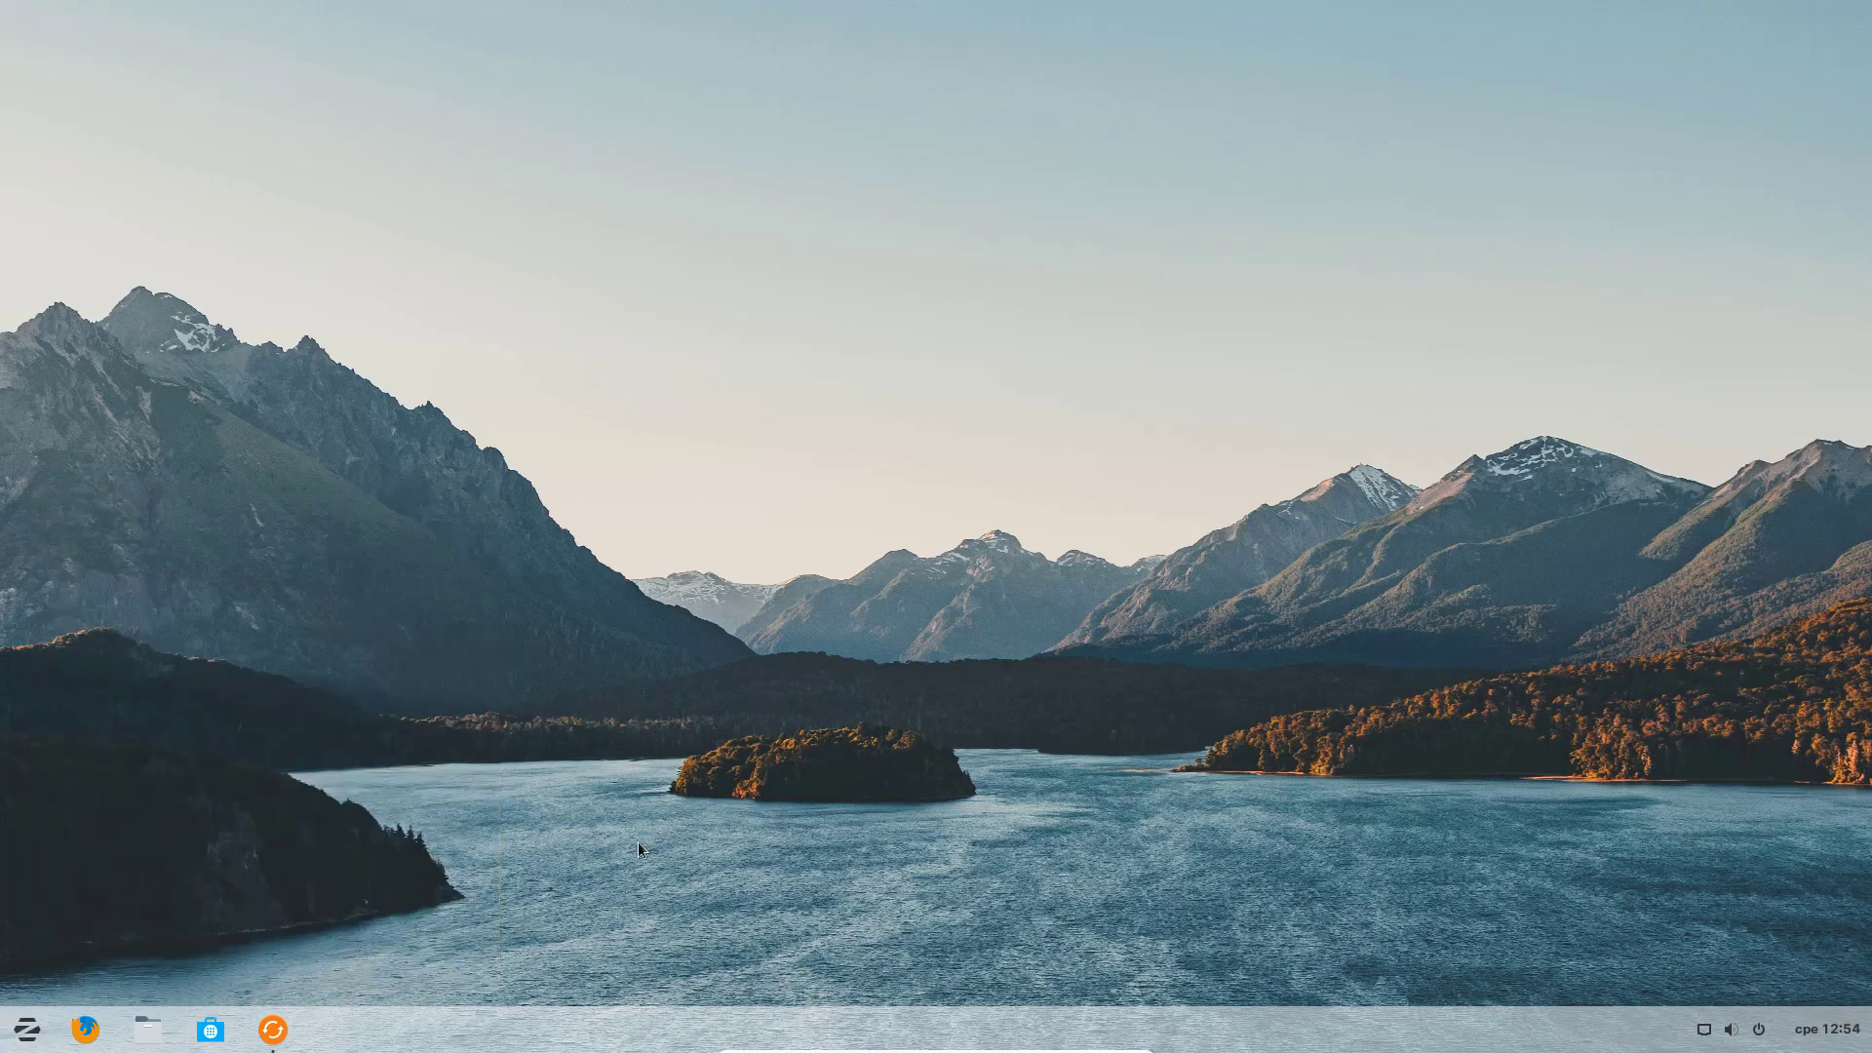
Open Software in a maximized window and view the RetroArch details page from the recommended games.
{"action": "left_click", "coordinate": [211, 1041]}
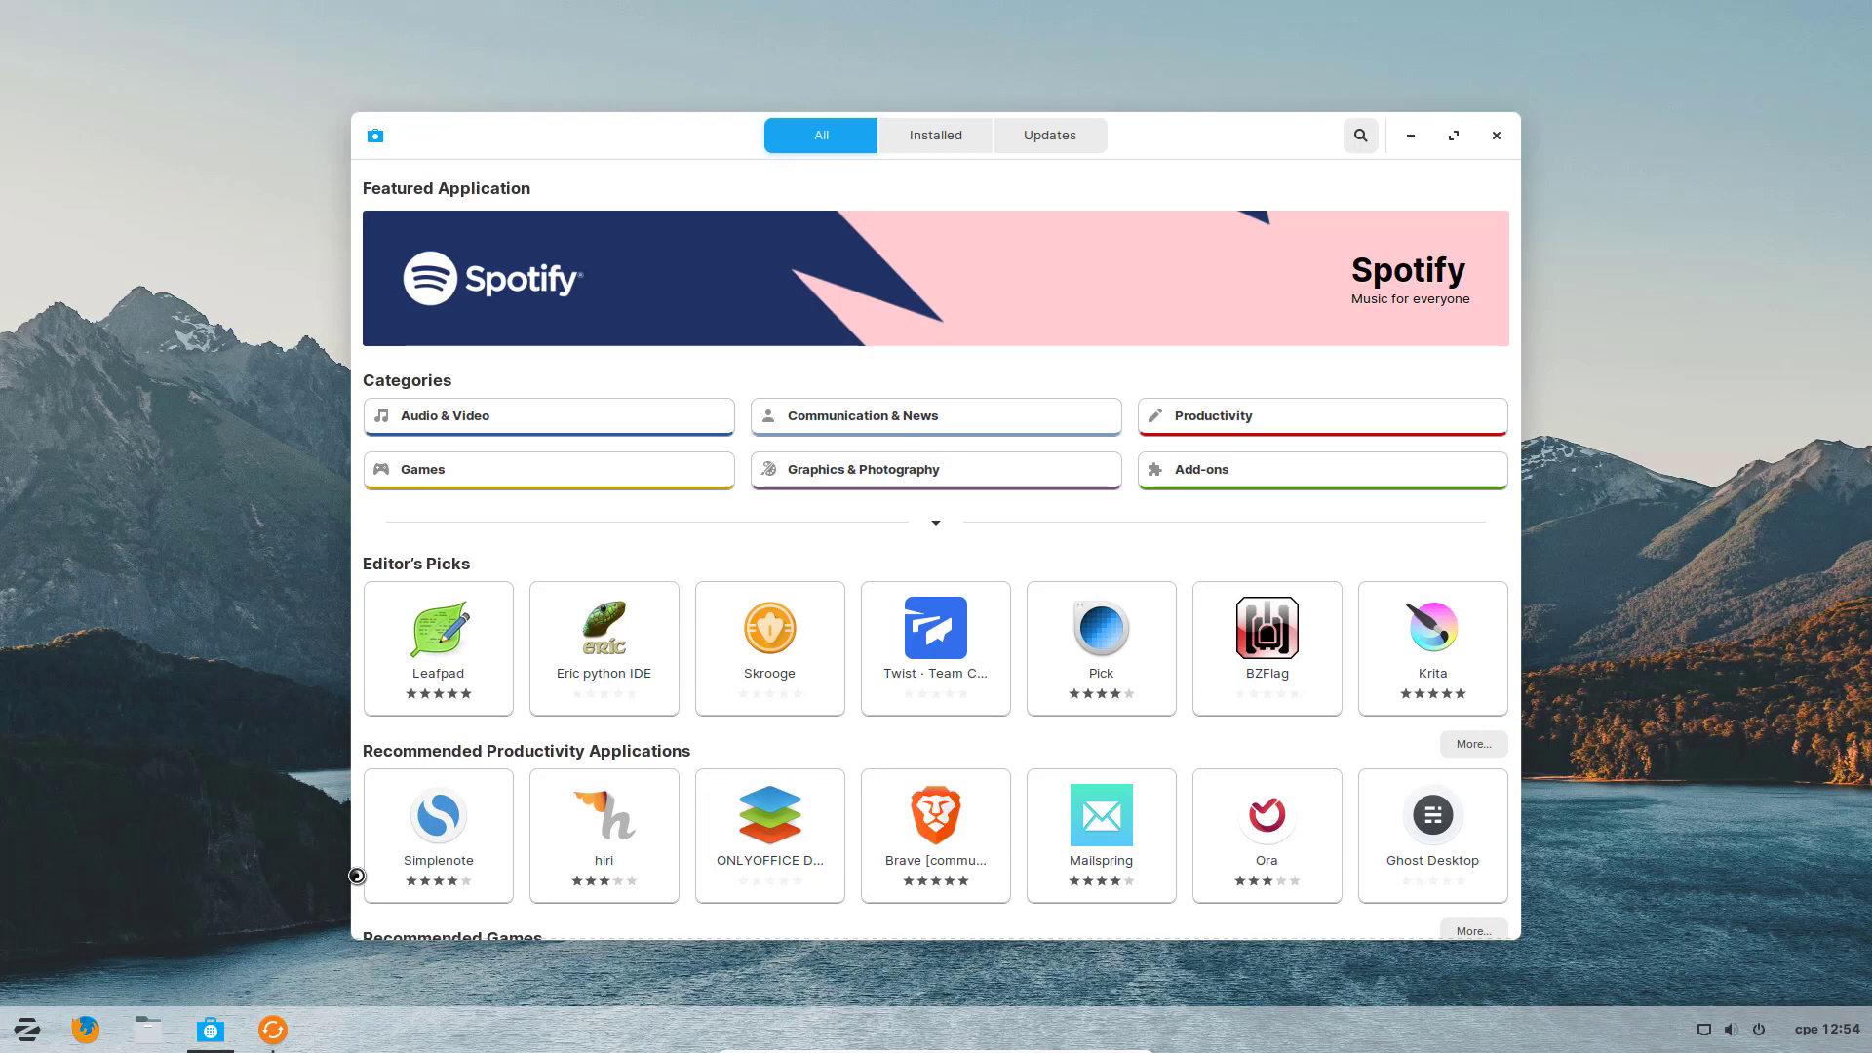
{"action": "left_click", "coordinate": [1453, 135]}
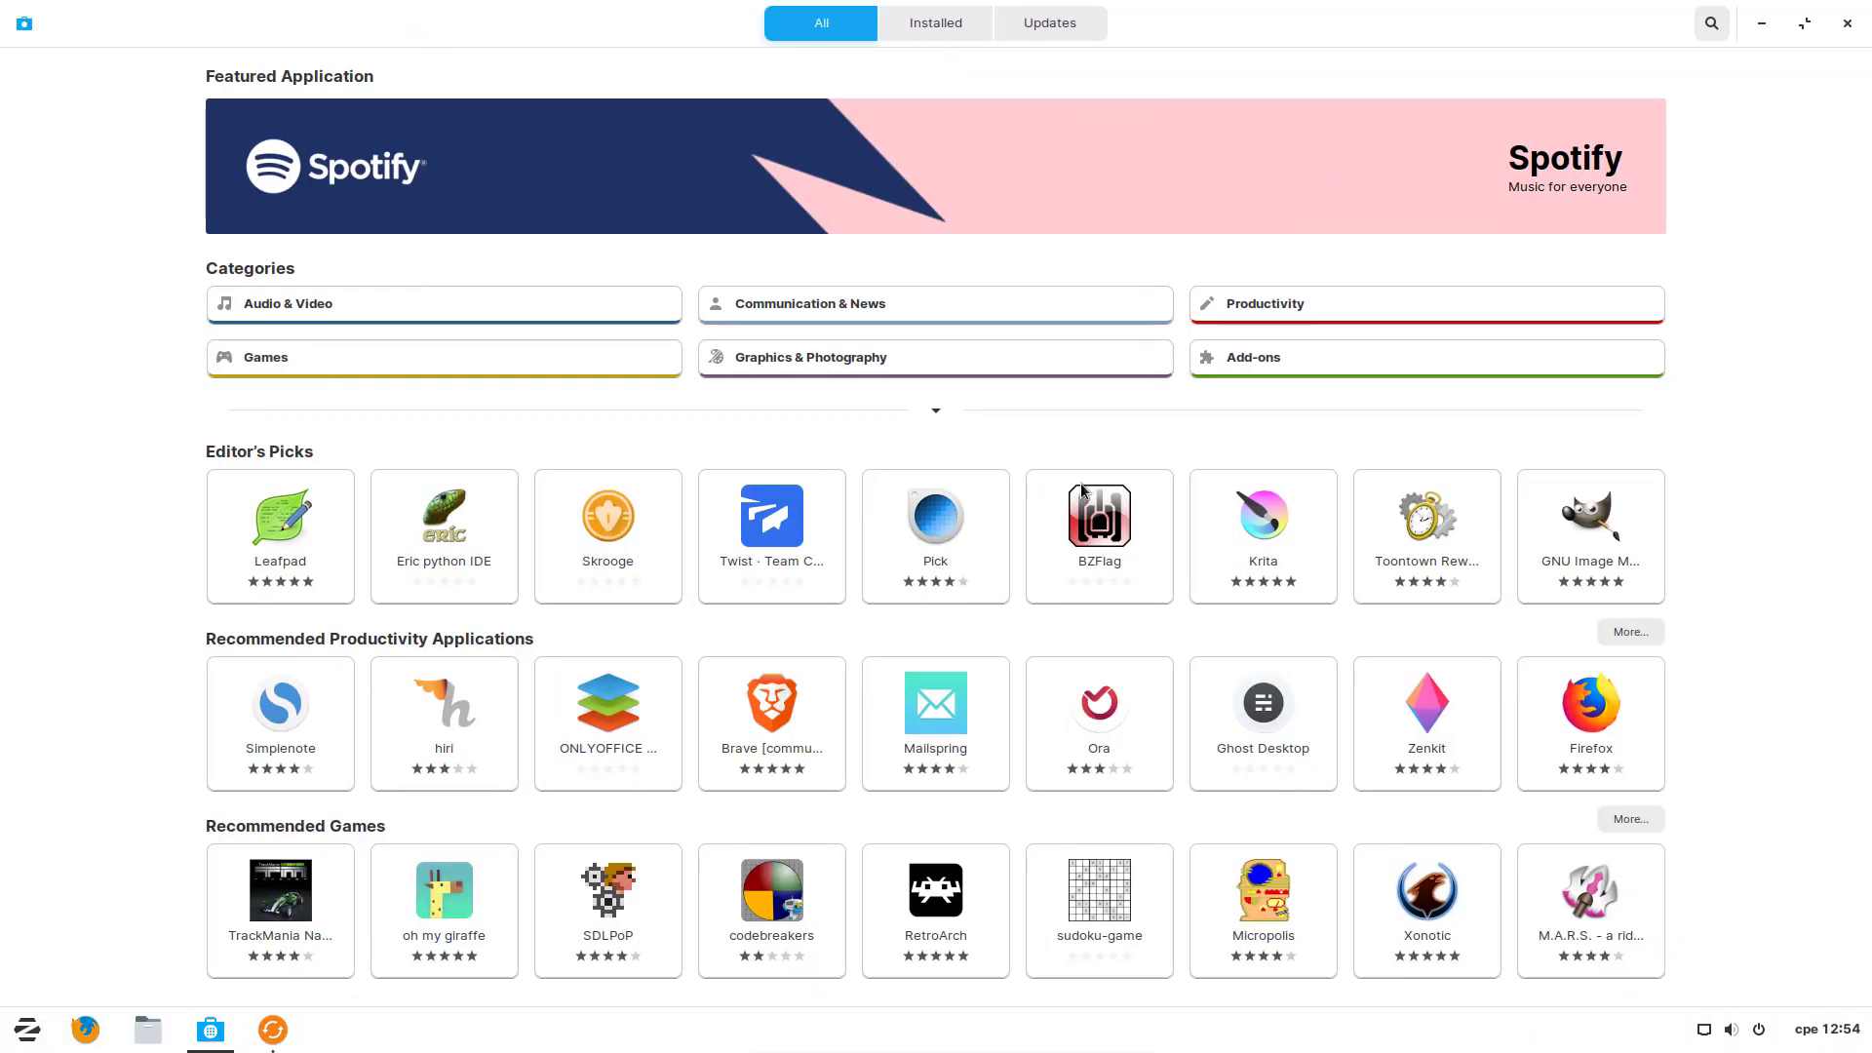
{"action": "left_click", "coordinate": [934, 886]}
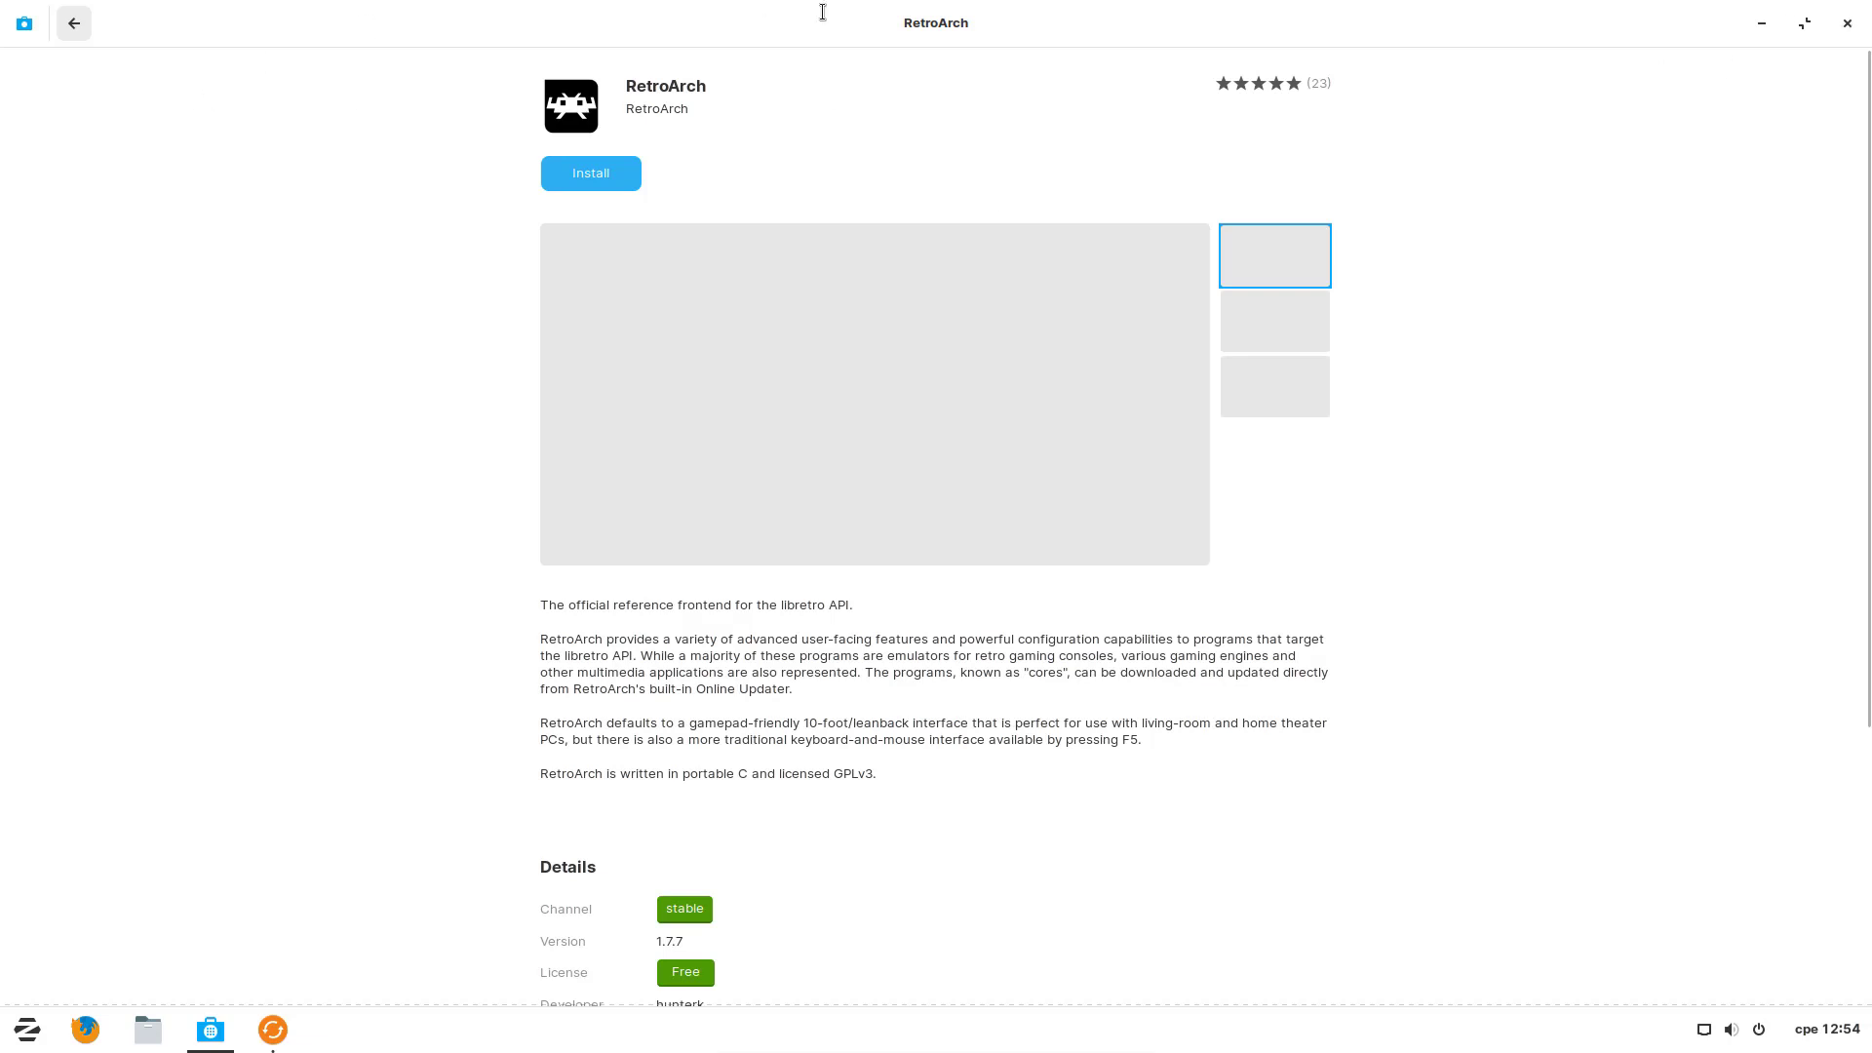
{"action": "left_click", "coordinate": [215, 1043]}
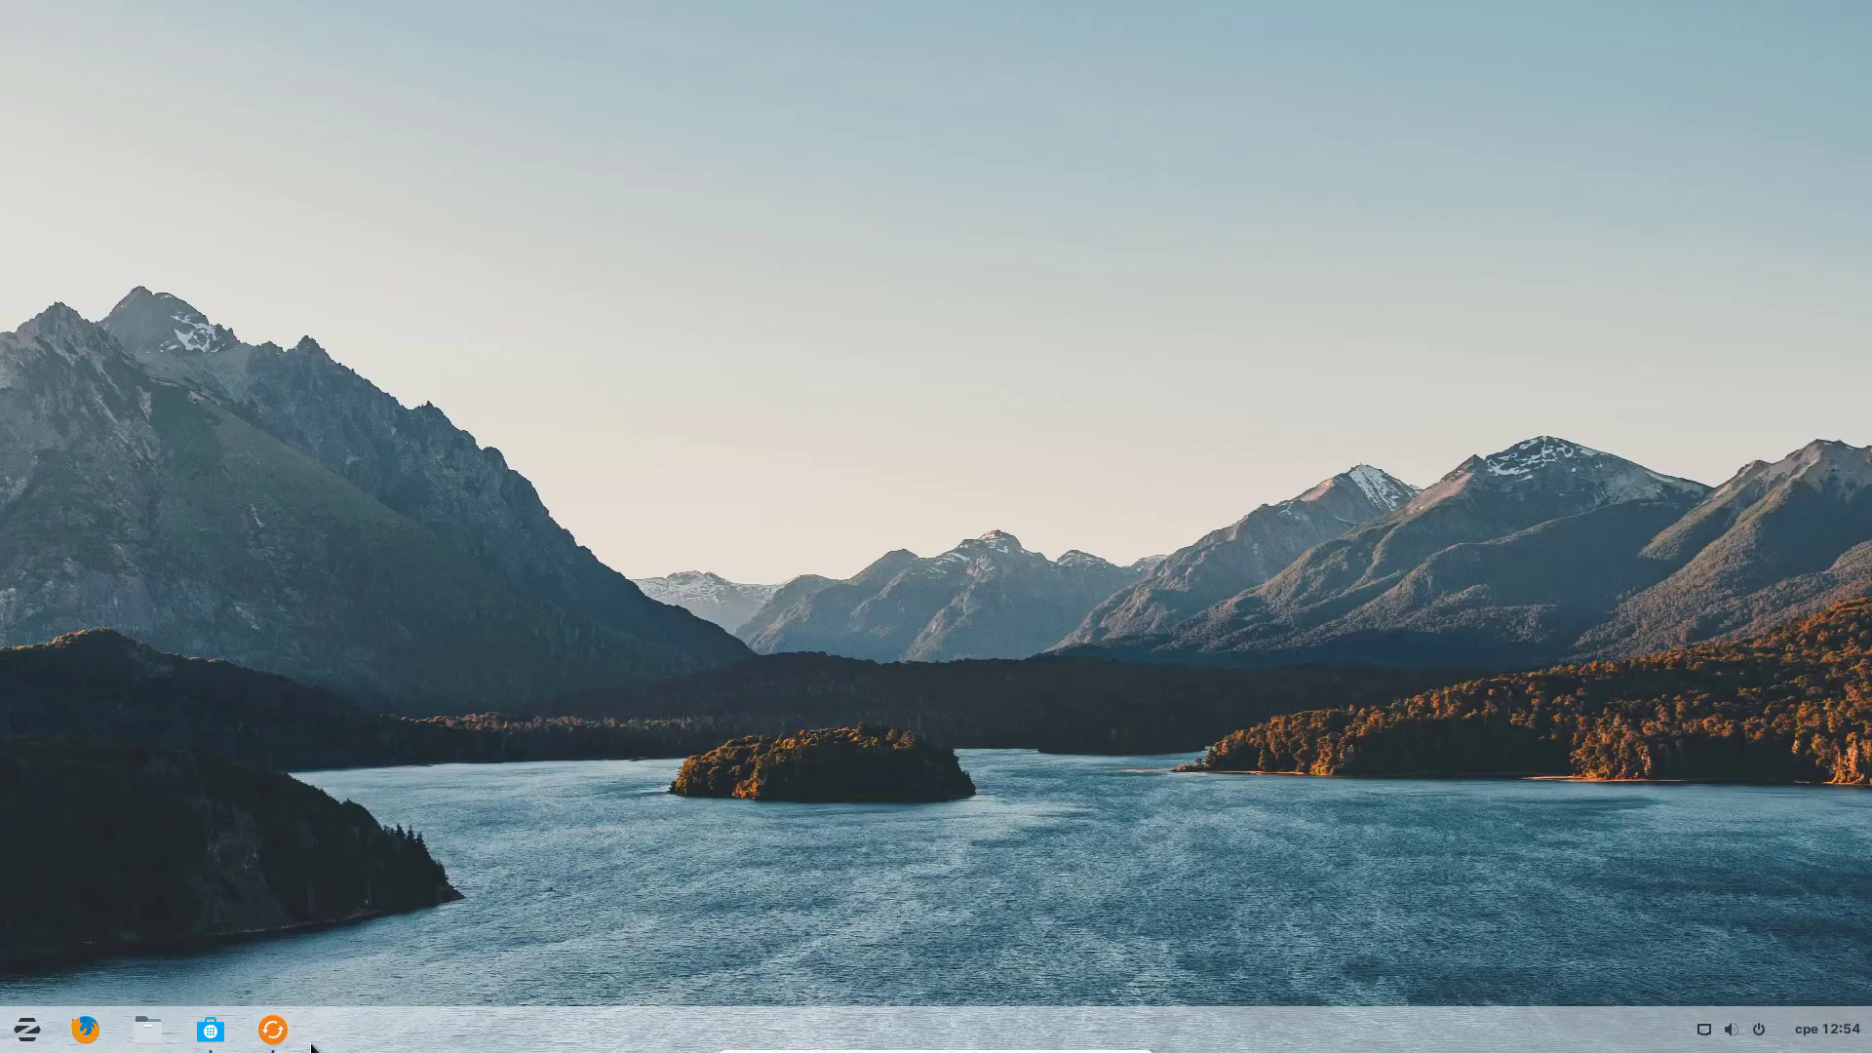
{"action": "left_click", "coordinate": [219, 1047]}
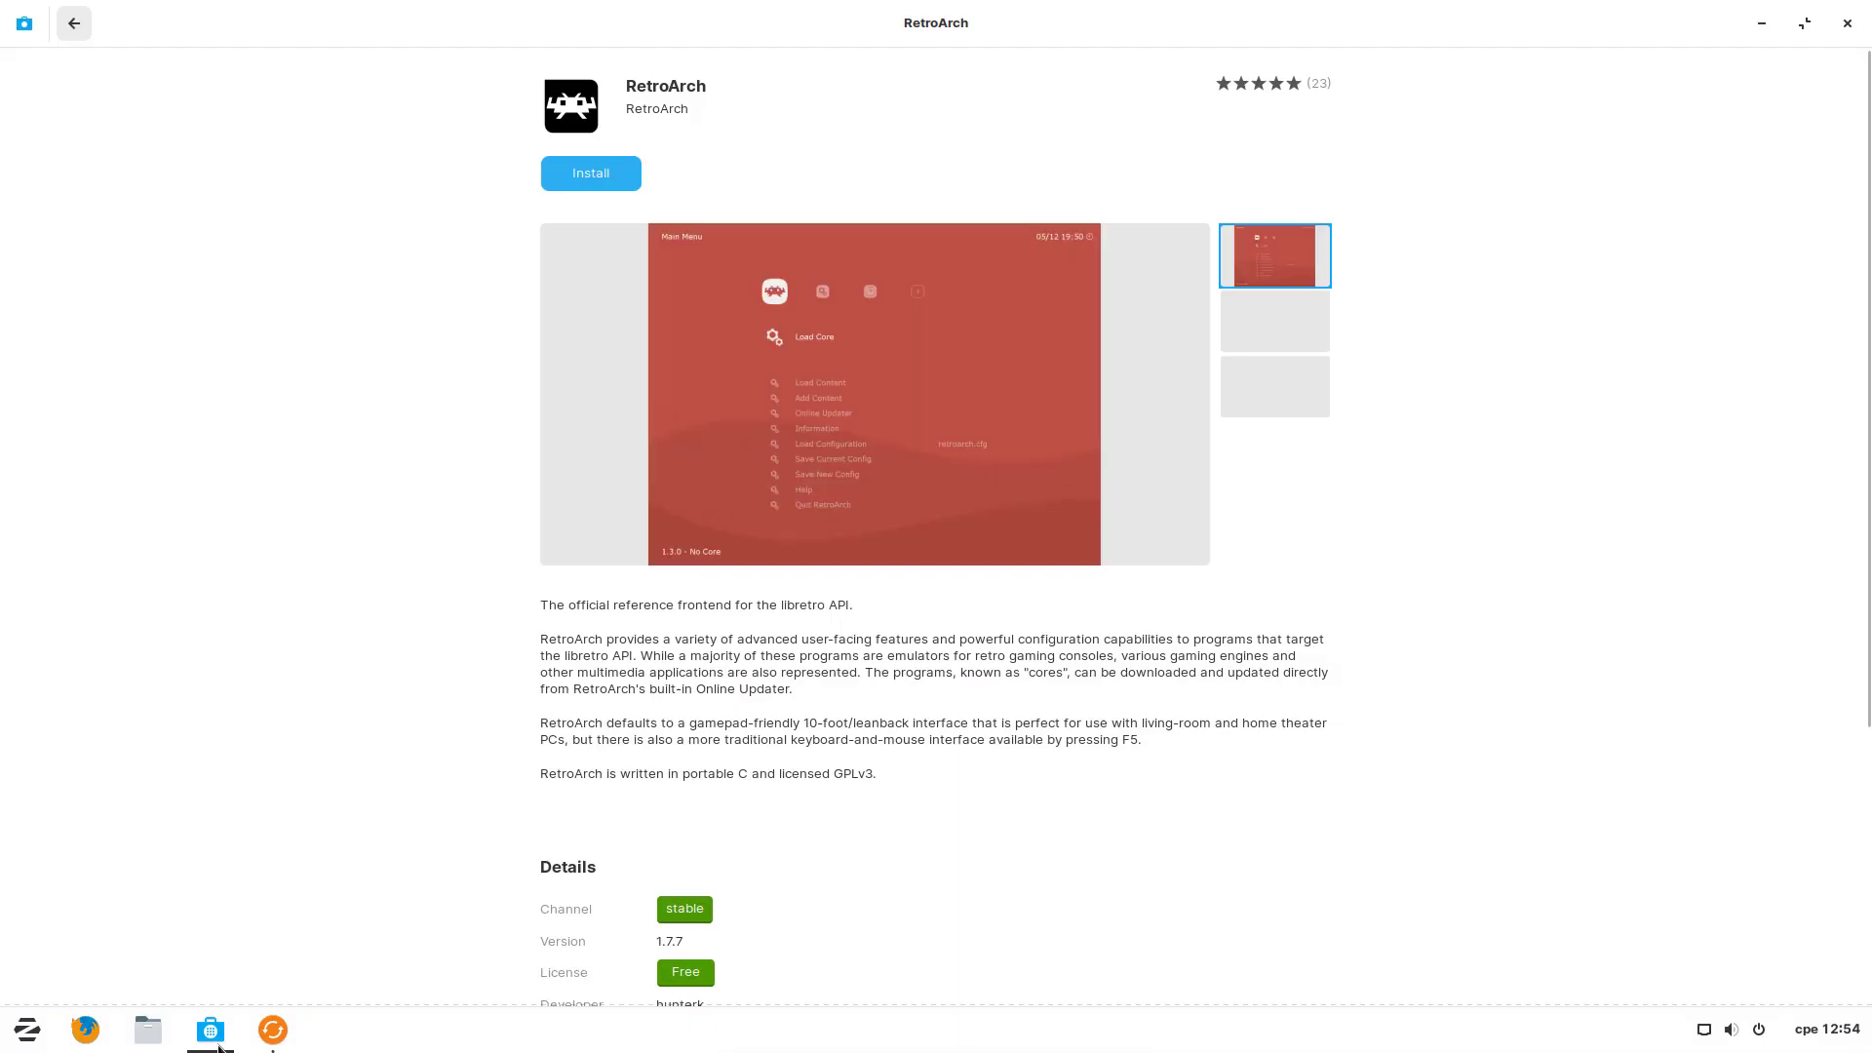
Try to install RetroArch, dismiss the authentication request without a password, and close Software.
{"action": "left_click", "coordinate": [588, 178]}
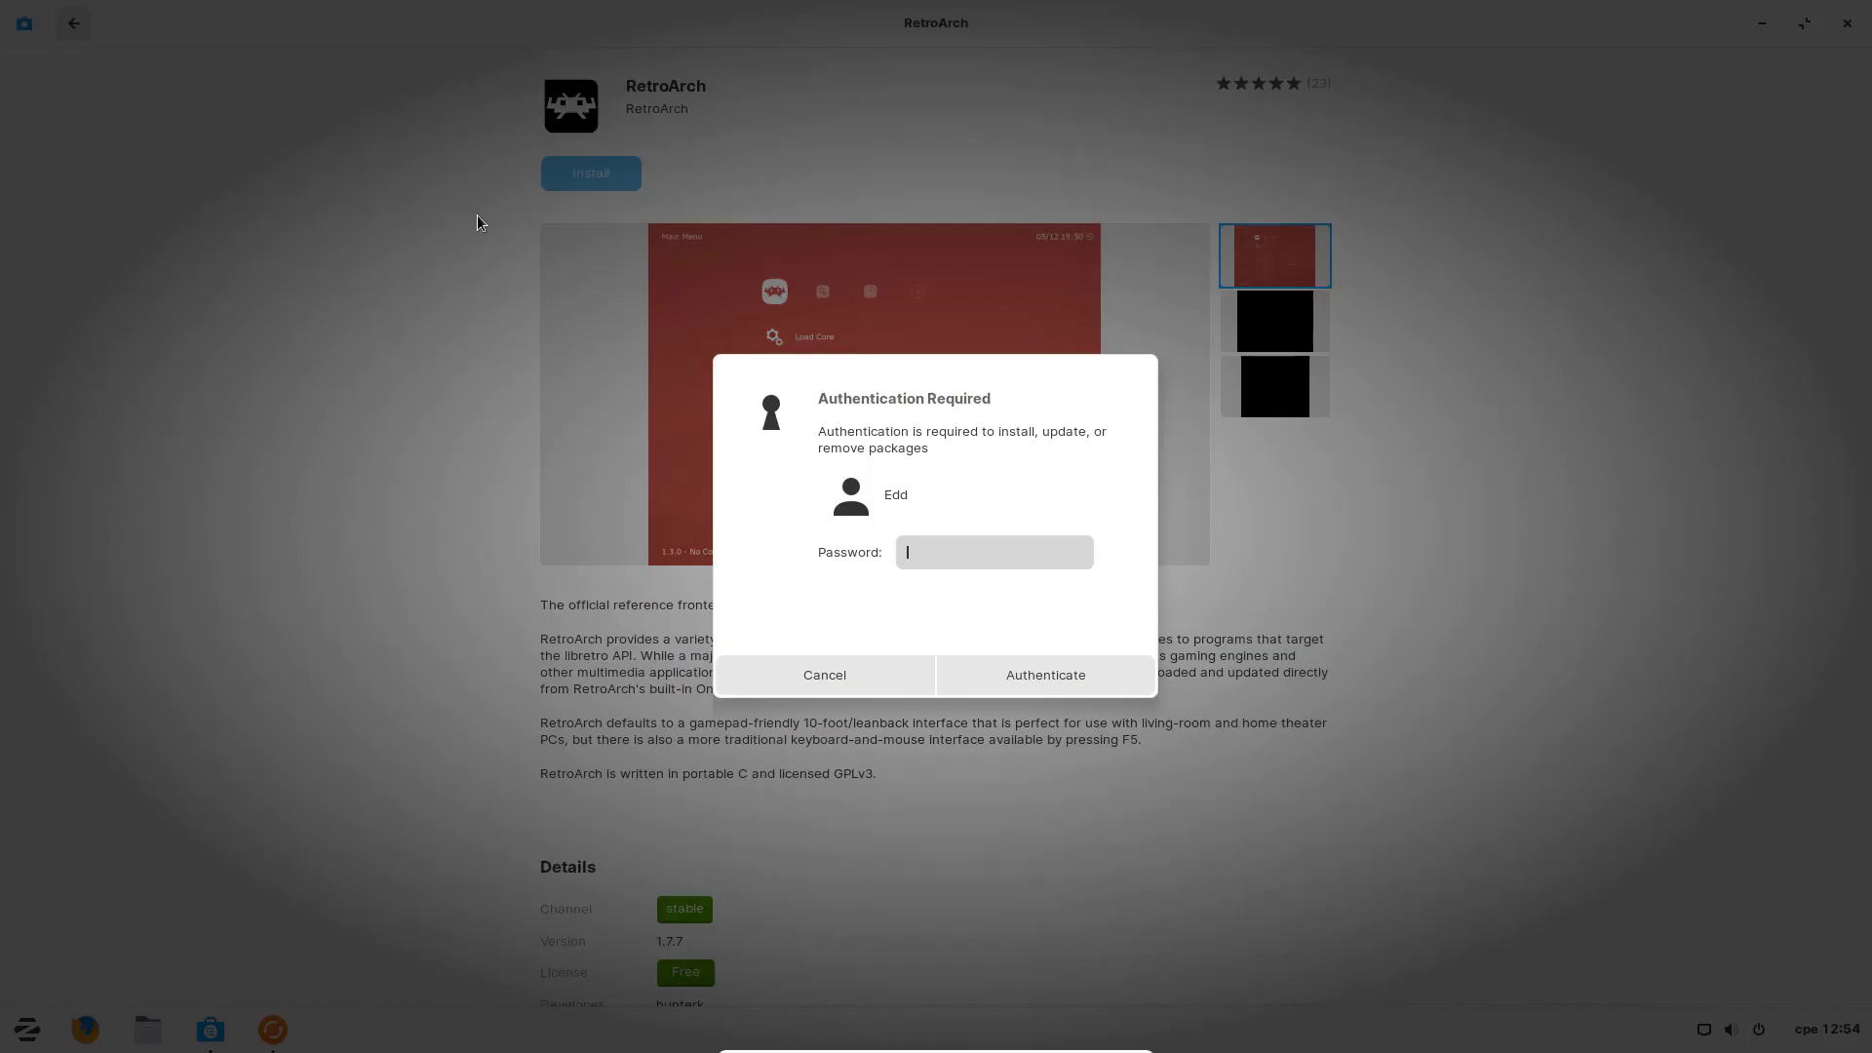
{"action": "left_click", "coordinate": [883, 680]}
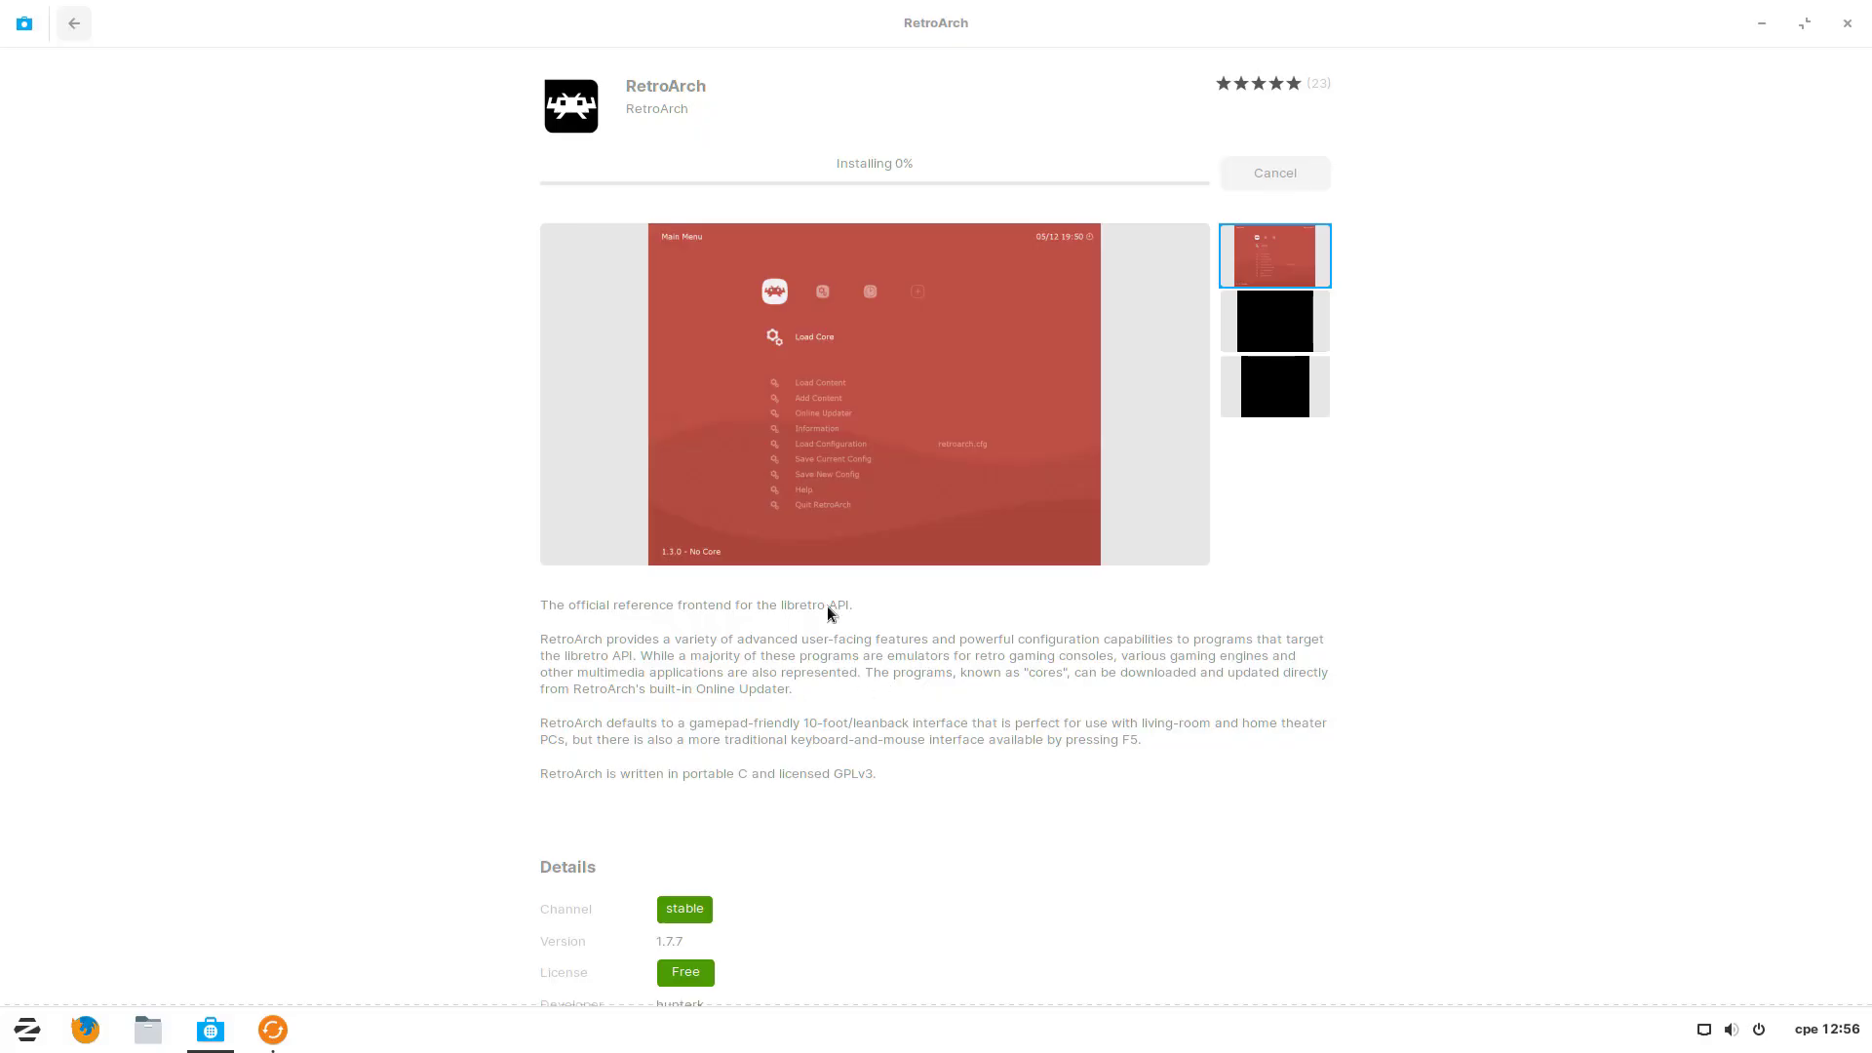
{"action": "left_click", "coordinate": [1846, 26]}
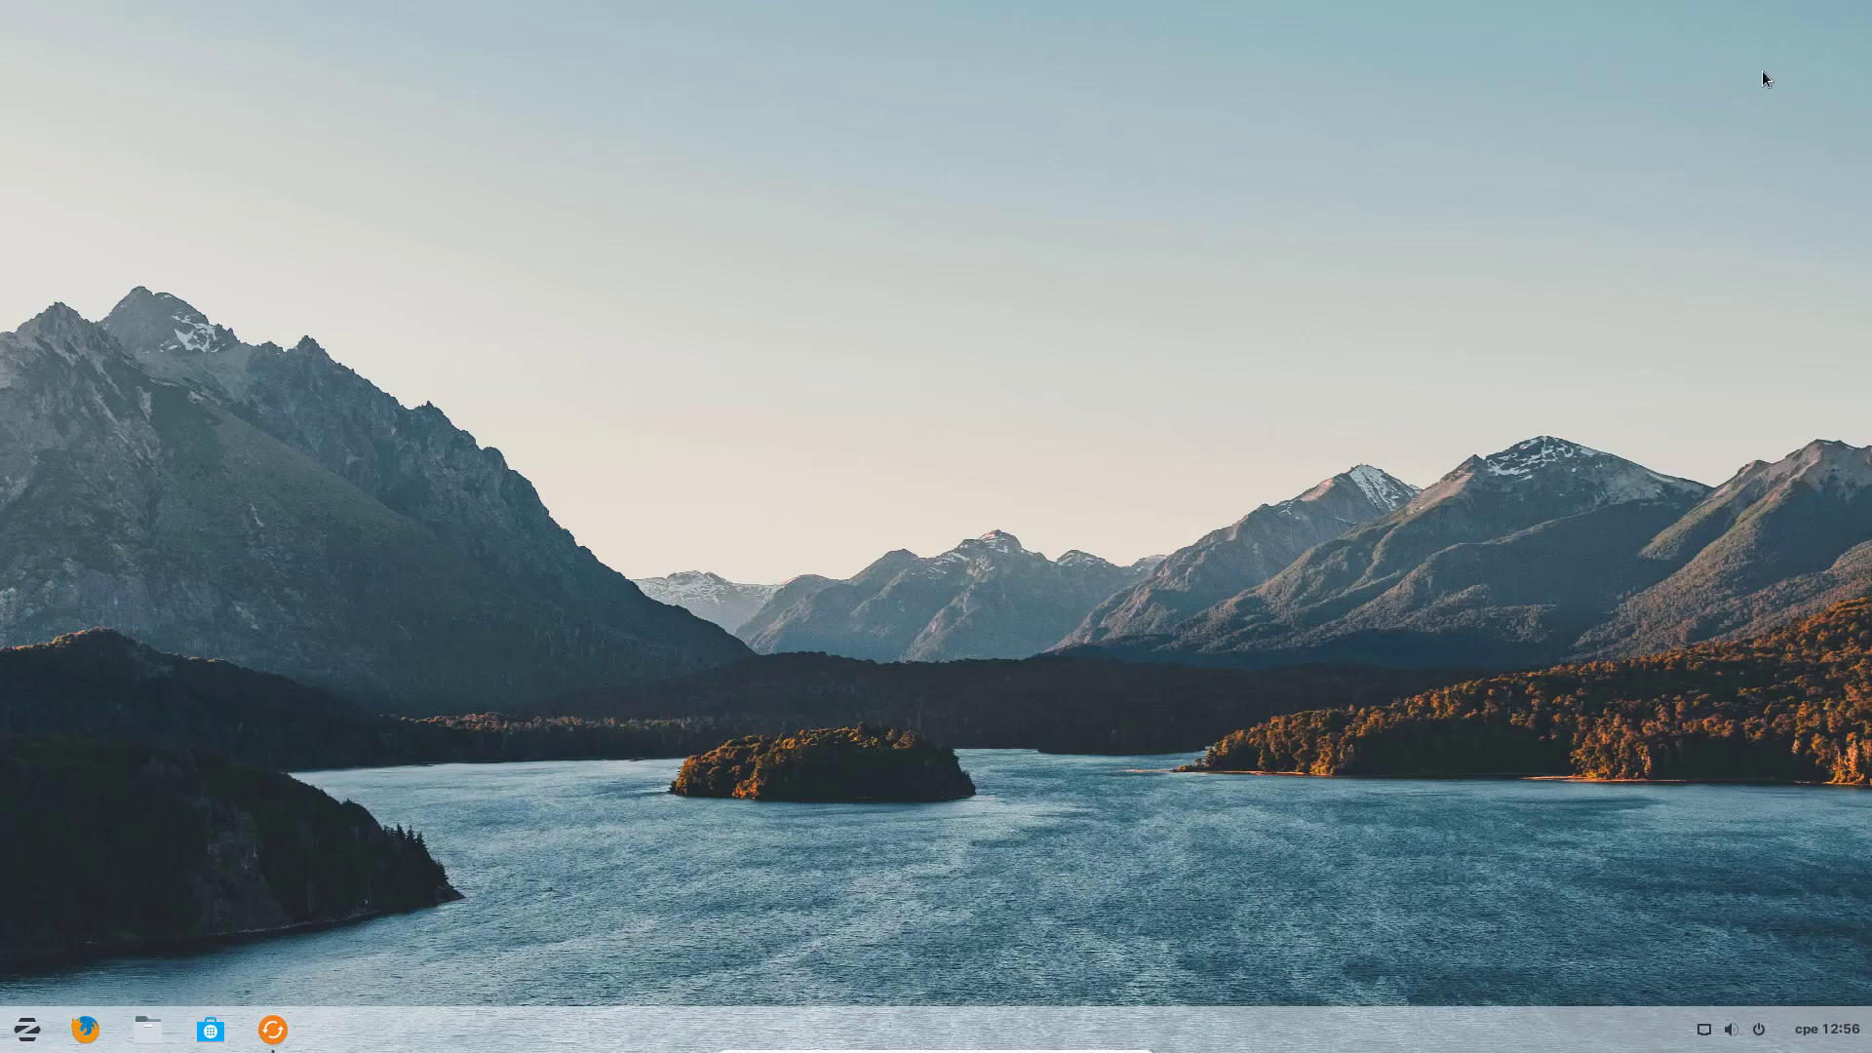
{"action": "left_click", "coordinate": [8, 1045]}
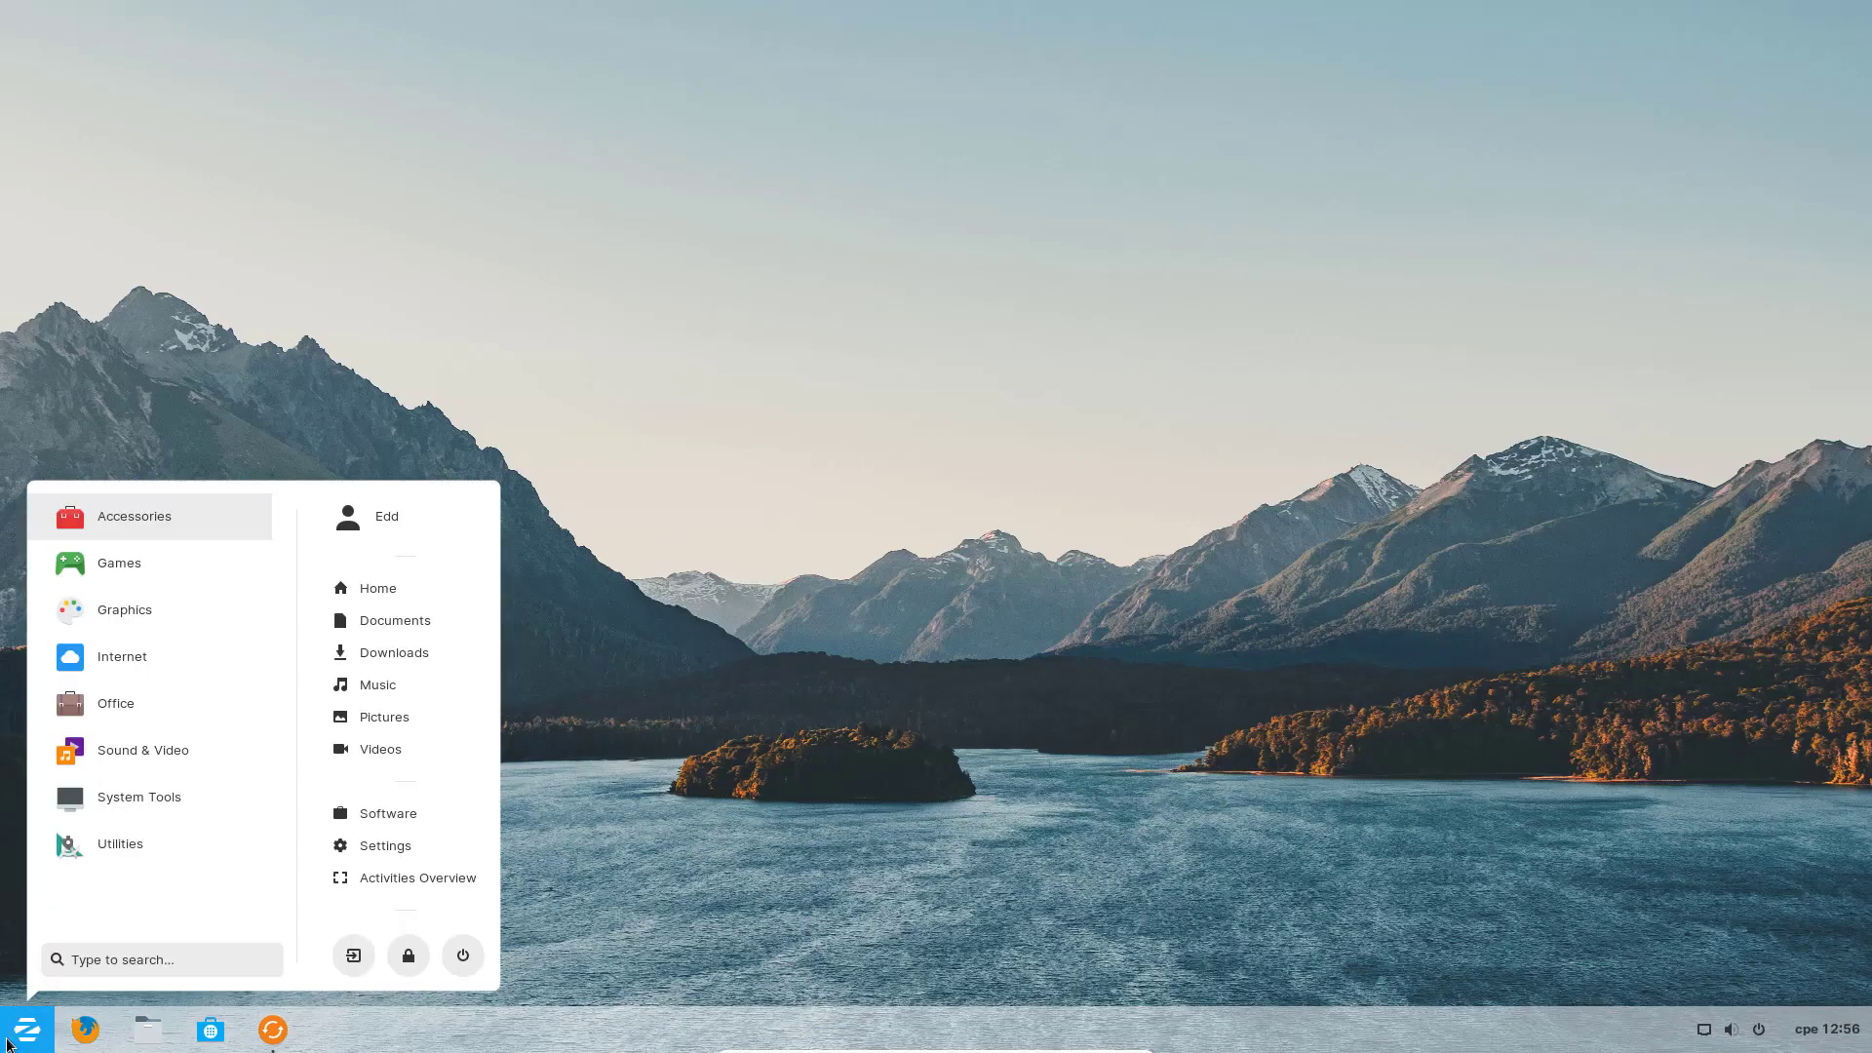
{"action": "left_click", "coordinate": [788, 841]}
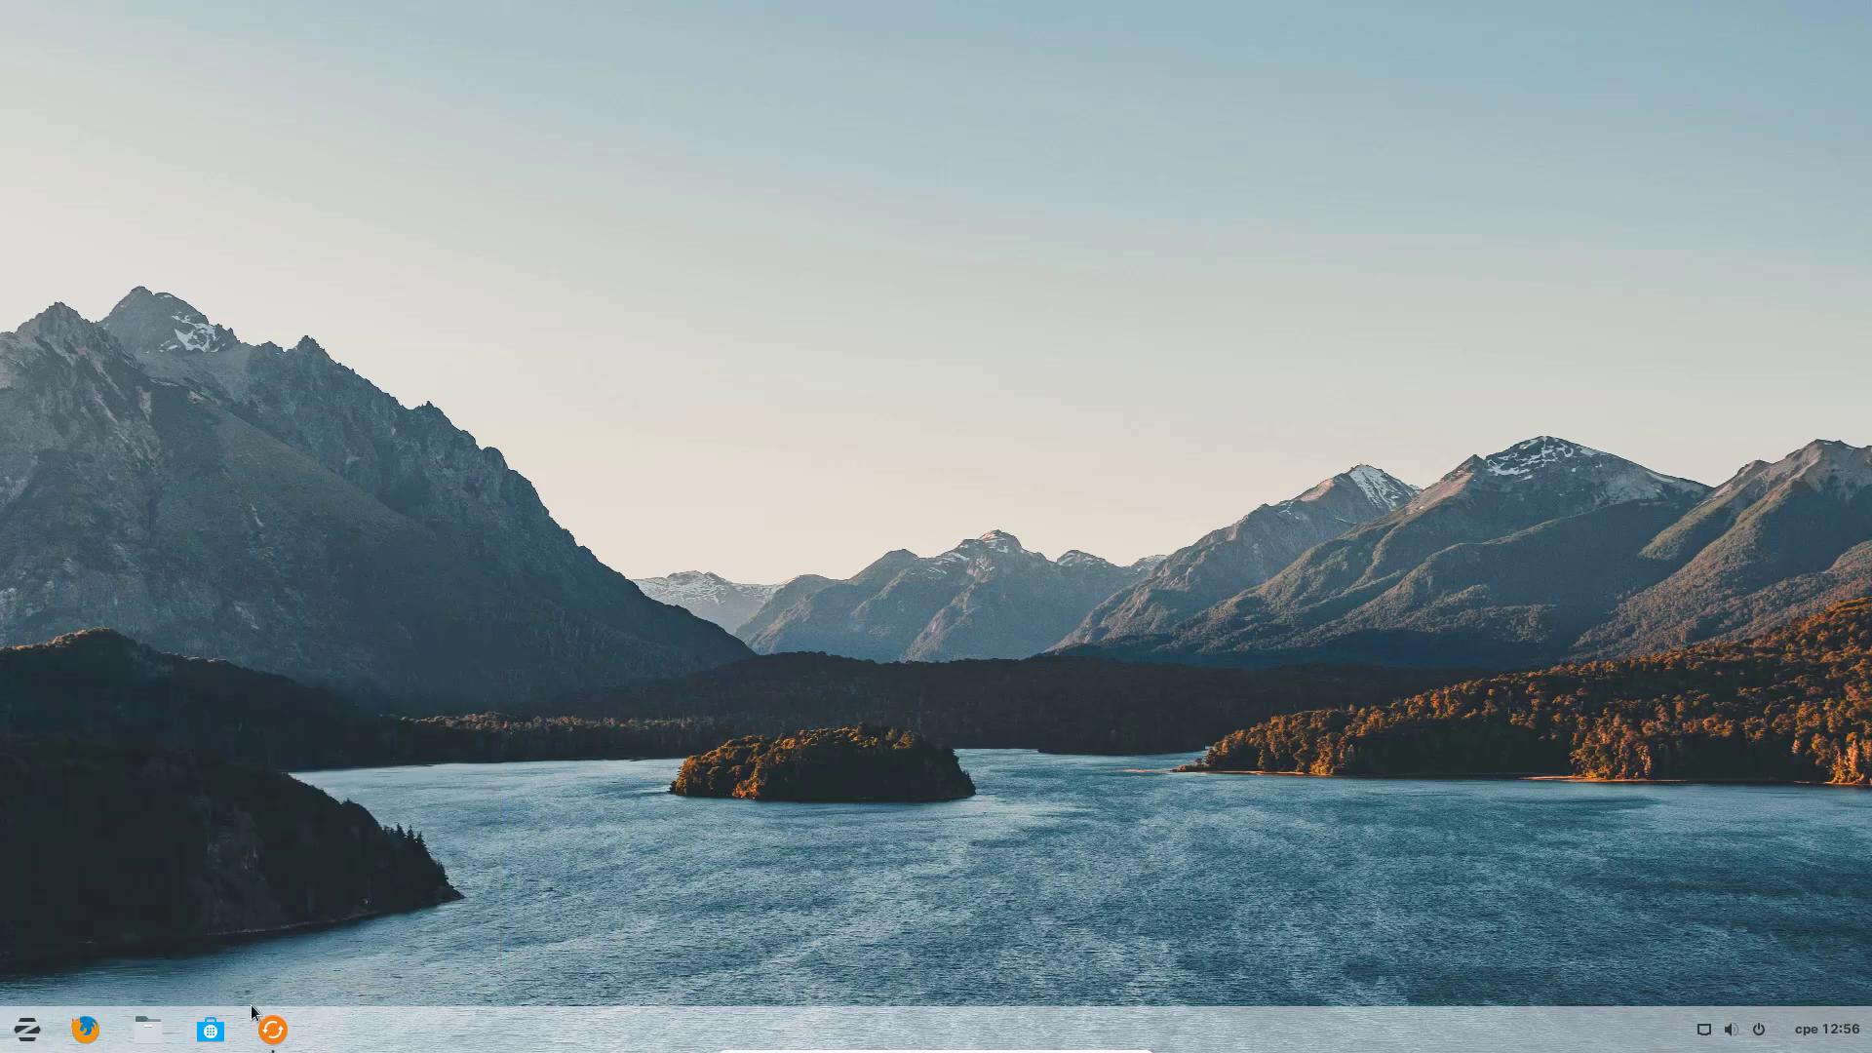
Open the Files manager, view the Desktop and Documents folders, and close it.
{"action": "left_click", "coordinate": [146, 1029]}
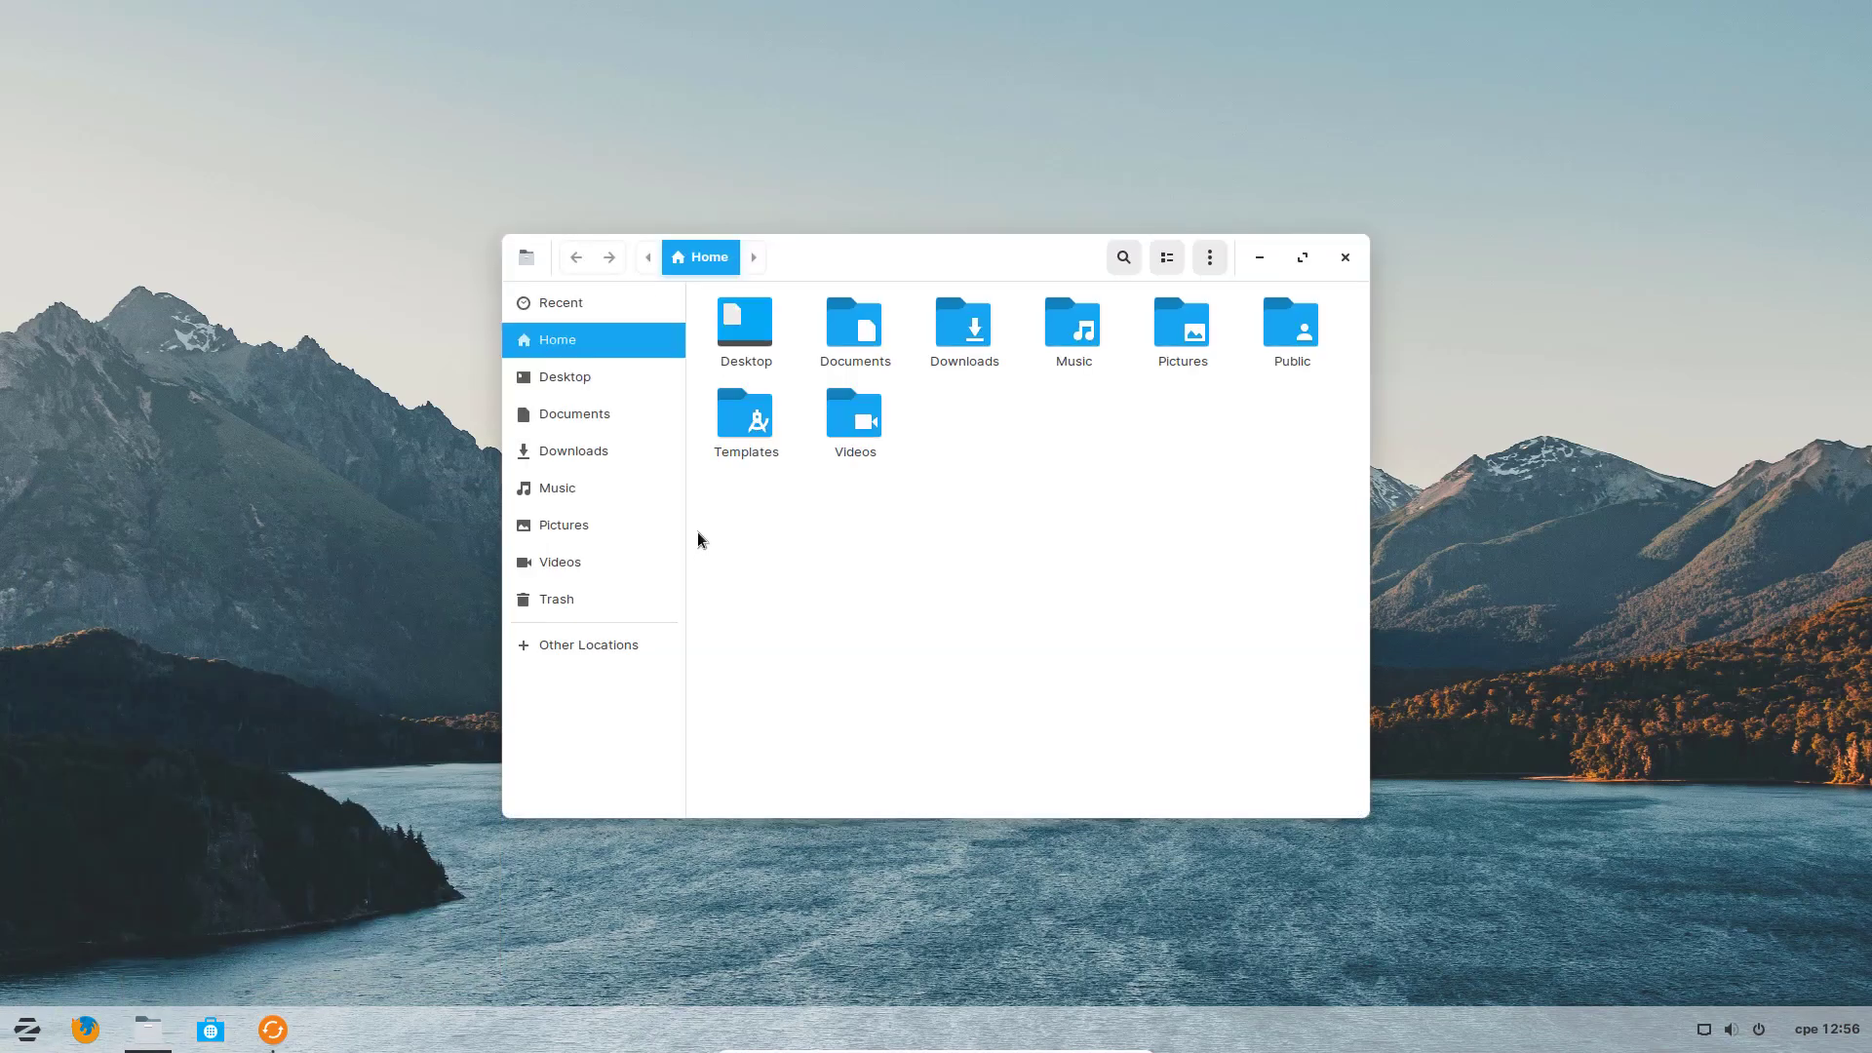
{"action": "left_click", "coordinate": [572, 382]}
{"action": "left_click", "coordinate": [570, 421]}
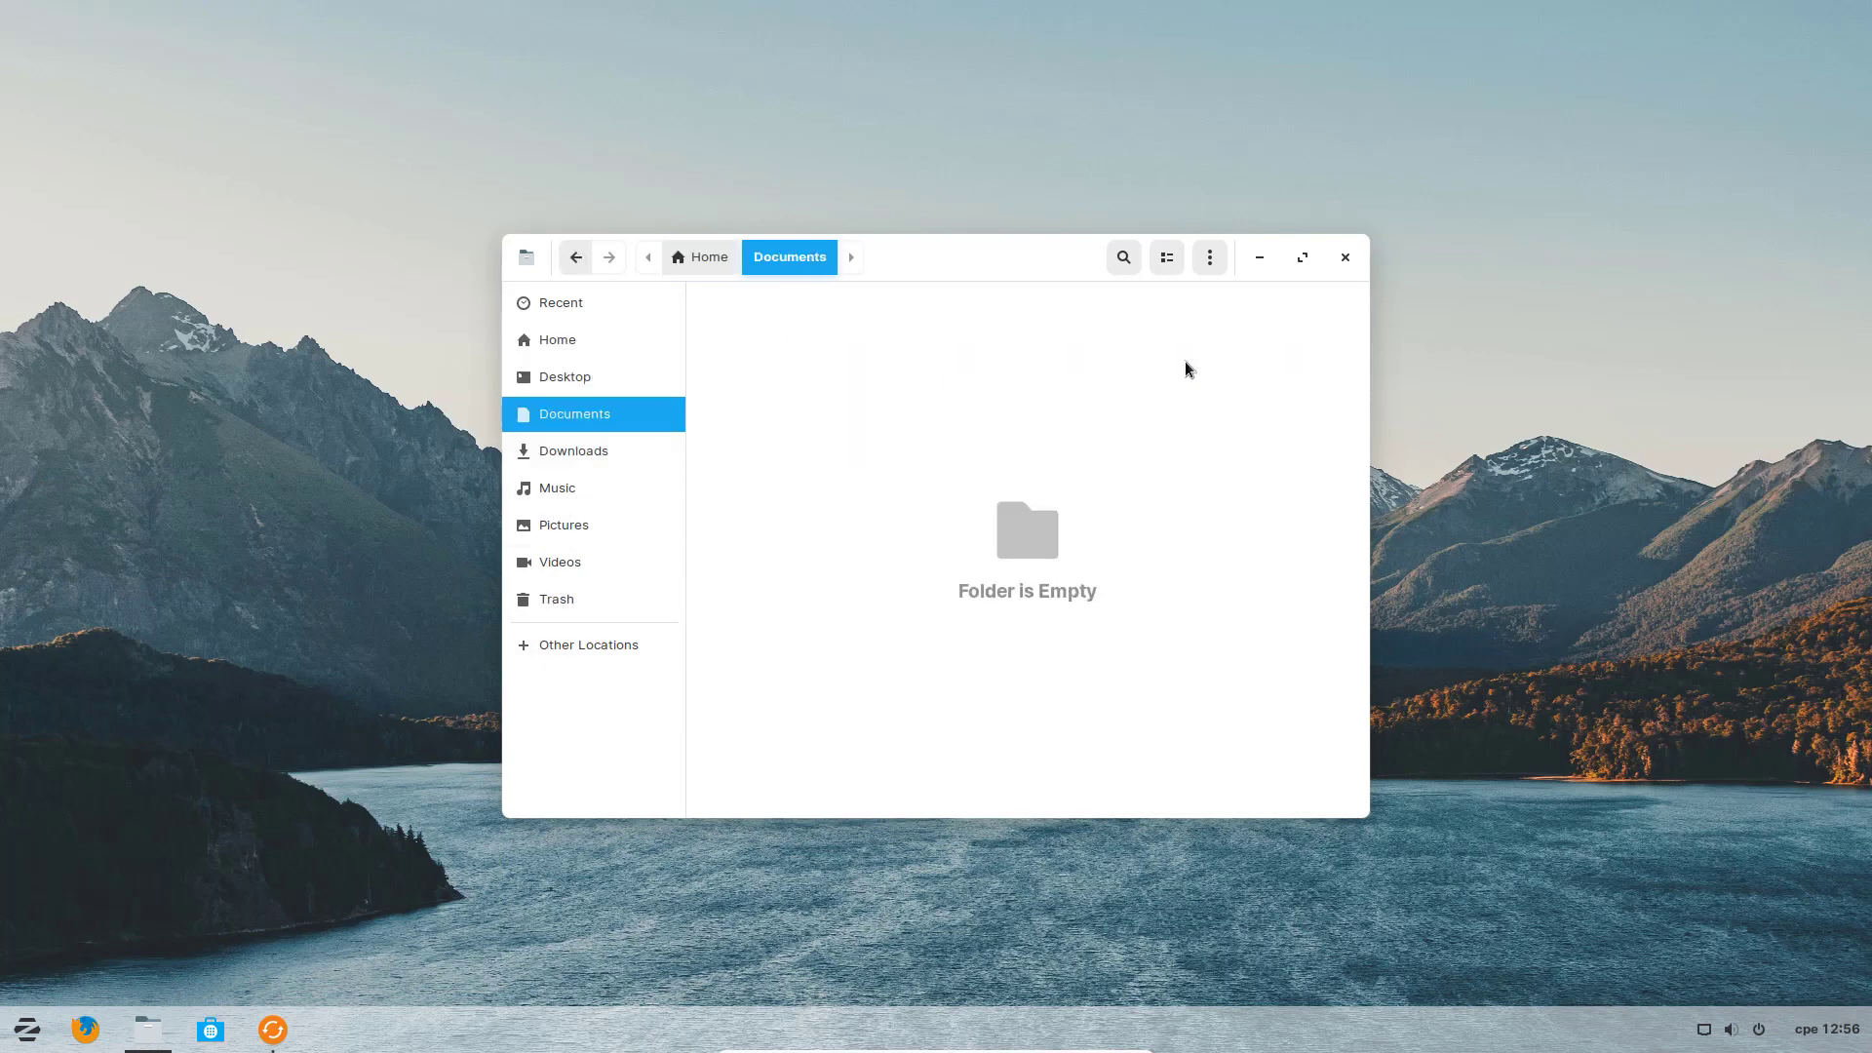
{"action": "left_click", "coordinate": [1354, 269]}
Create a new folder named 1 on the desktop.
{"action": "right_click", "coordinate": [641, 281]}
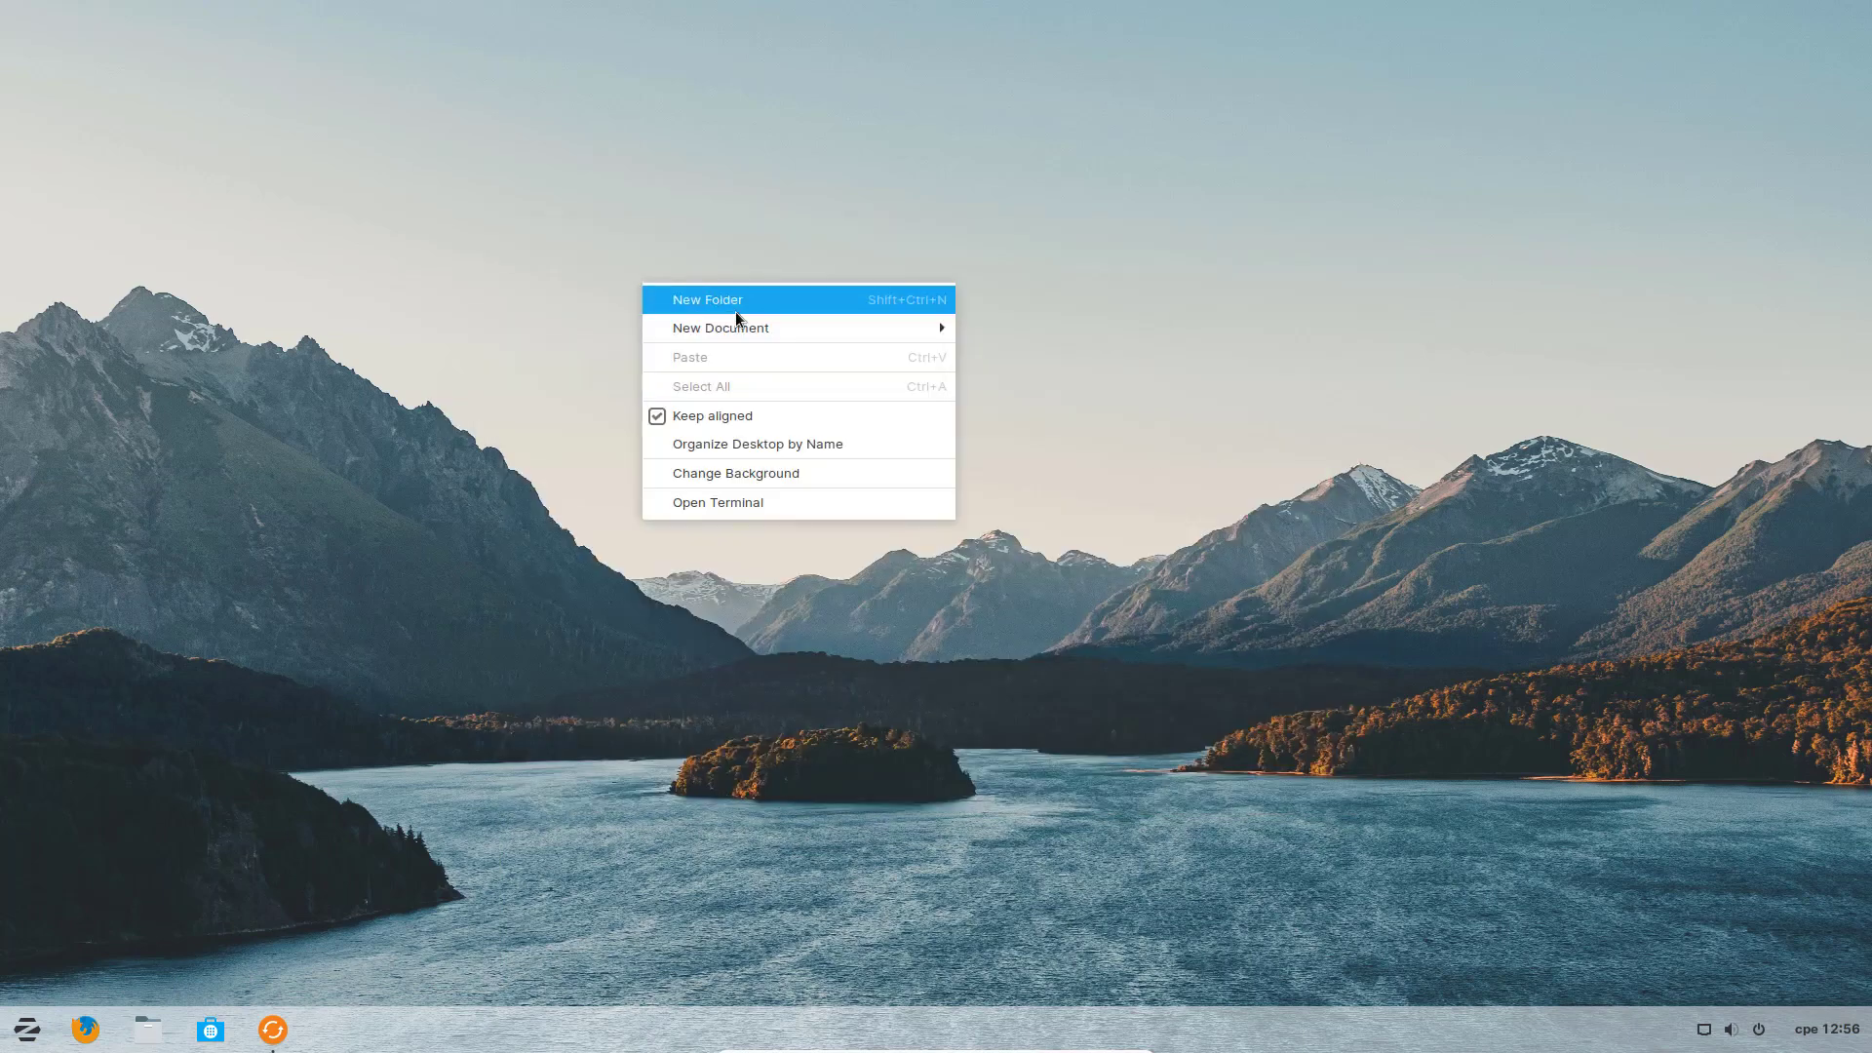
{"action": "left_click", "coordinate": [735, 310]}
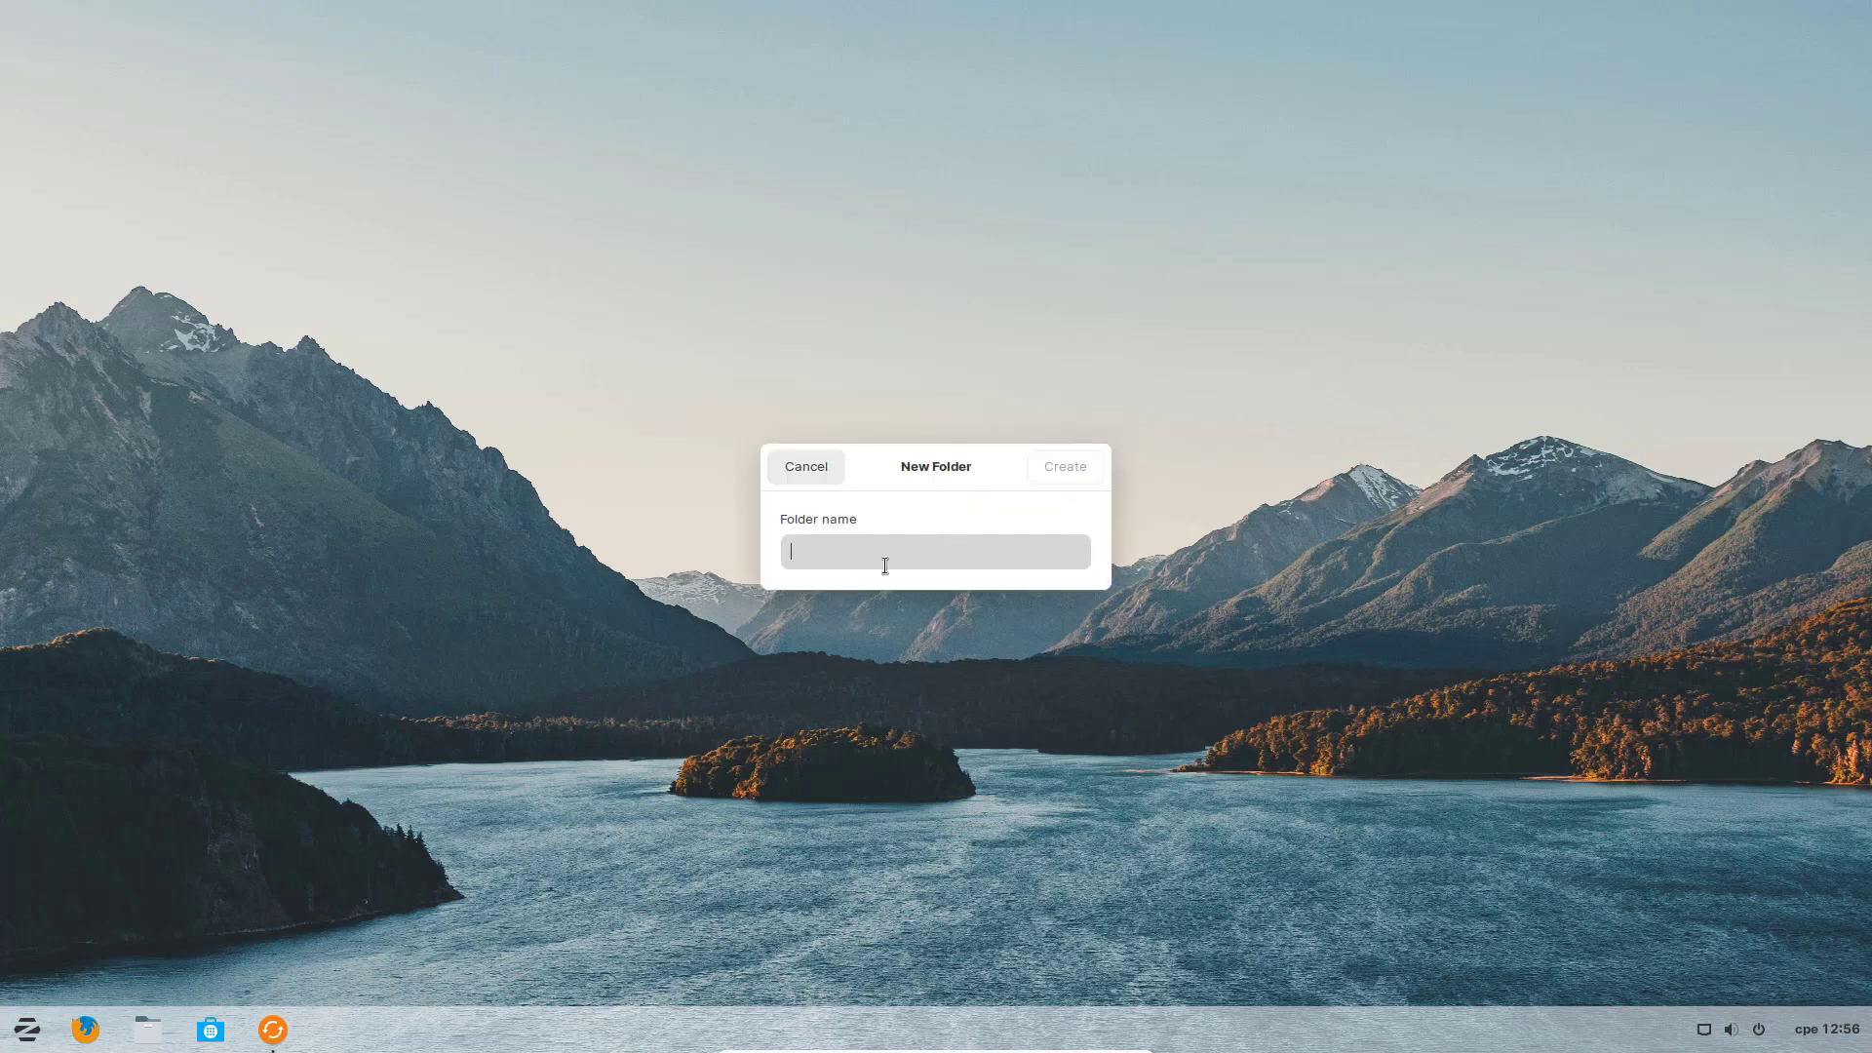
{"action": "type", "text": "1"}
{"action": "left_click", "coordinate": [1079, 458]}
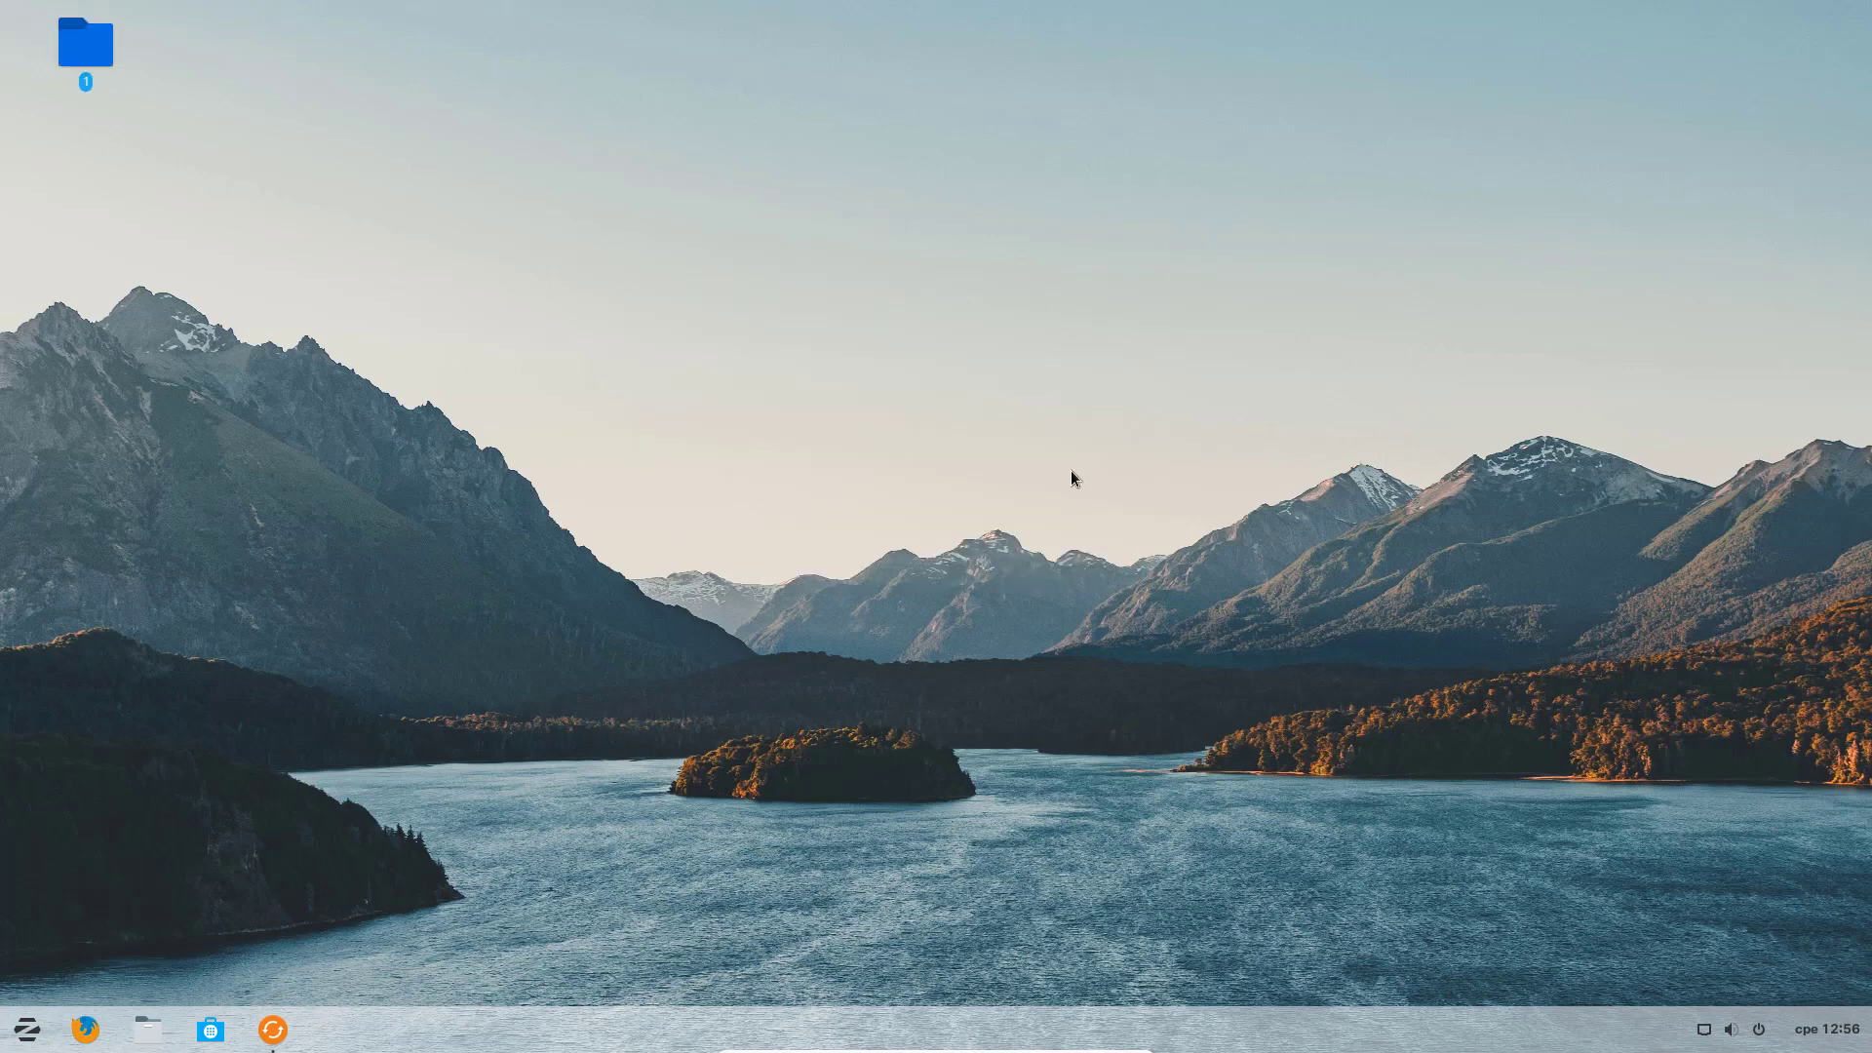
Try to rename the desktop folder to 1234.
{"action": "right_click", "coordinate": [85, 63]}
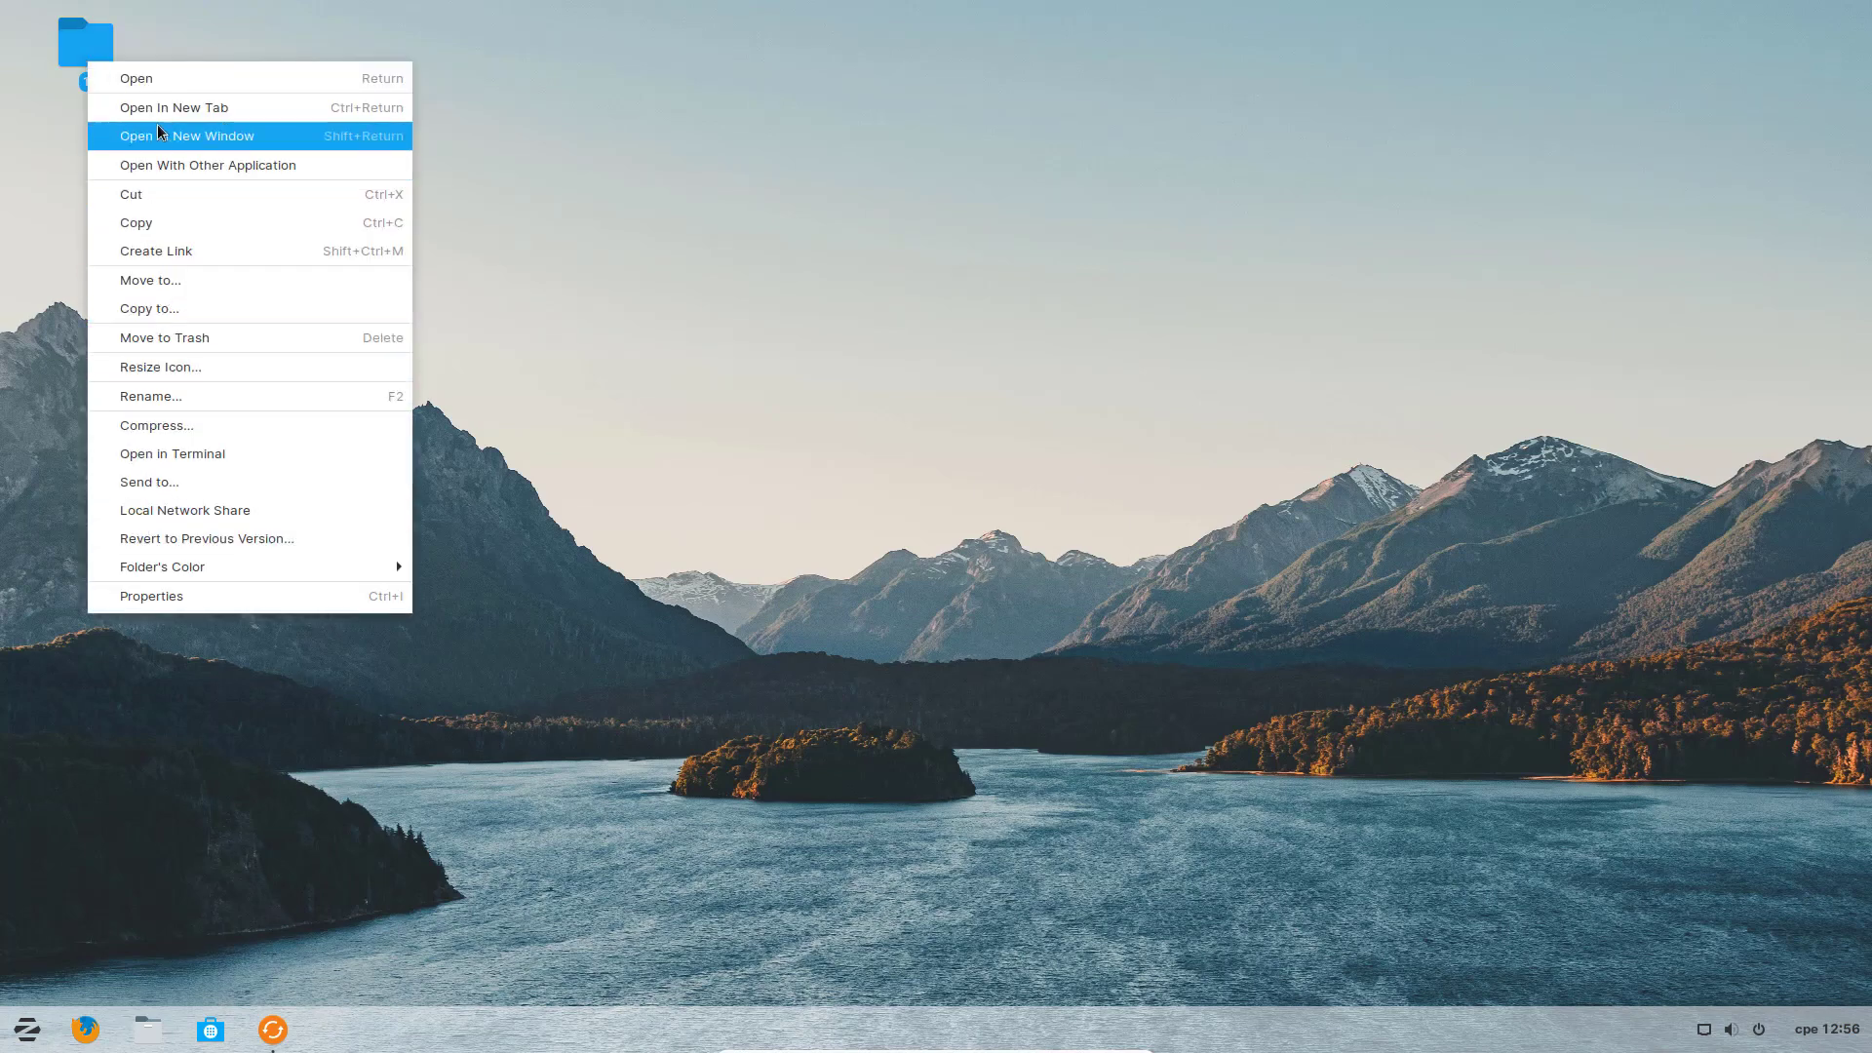
{"action": "left_click", "coordinate": [170, 404]}
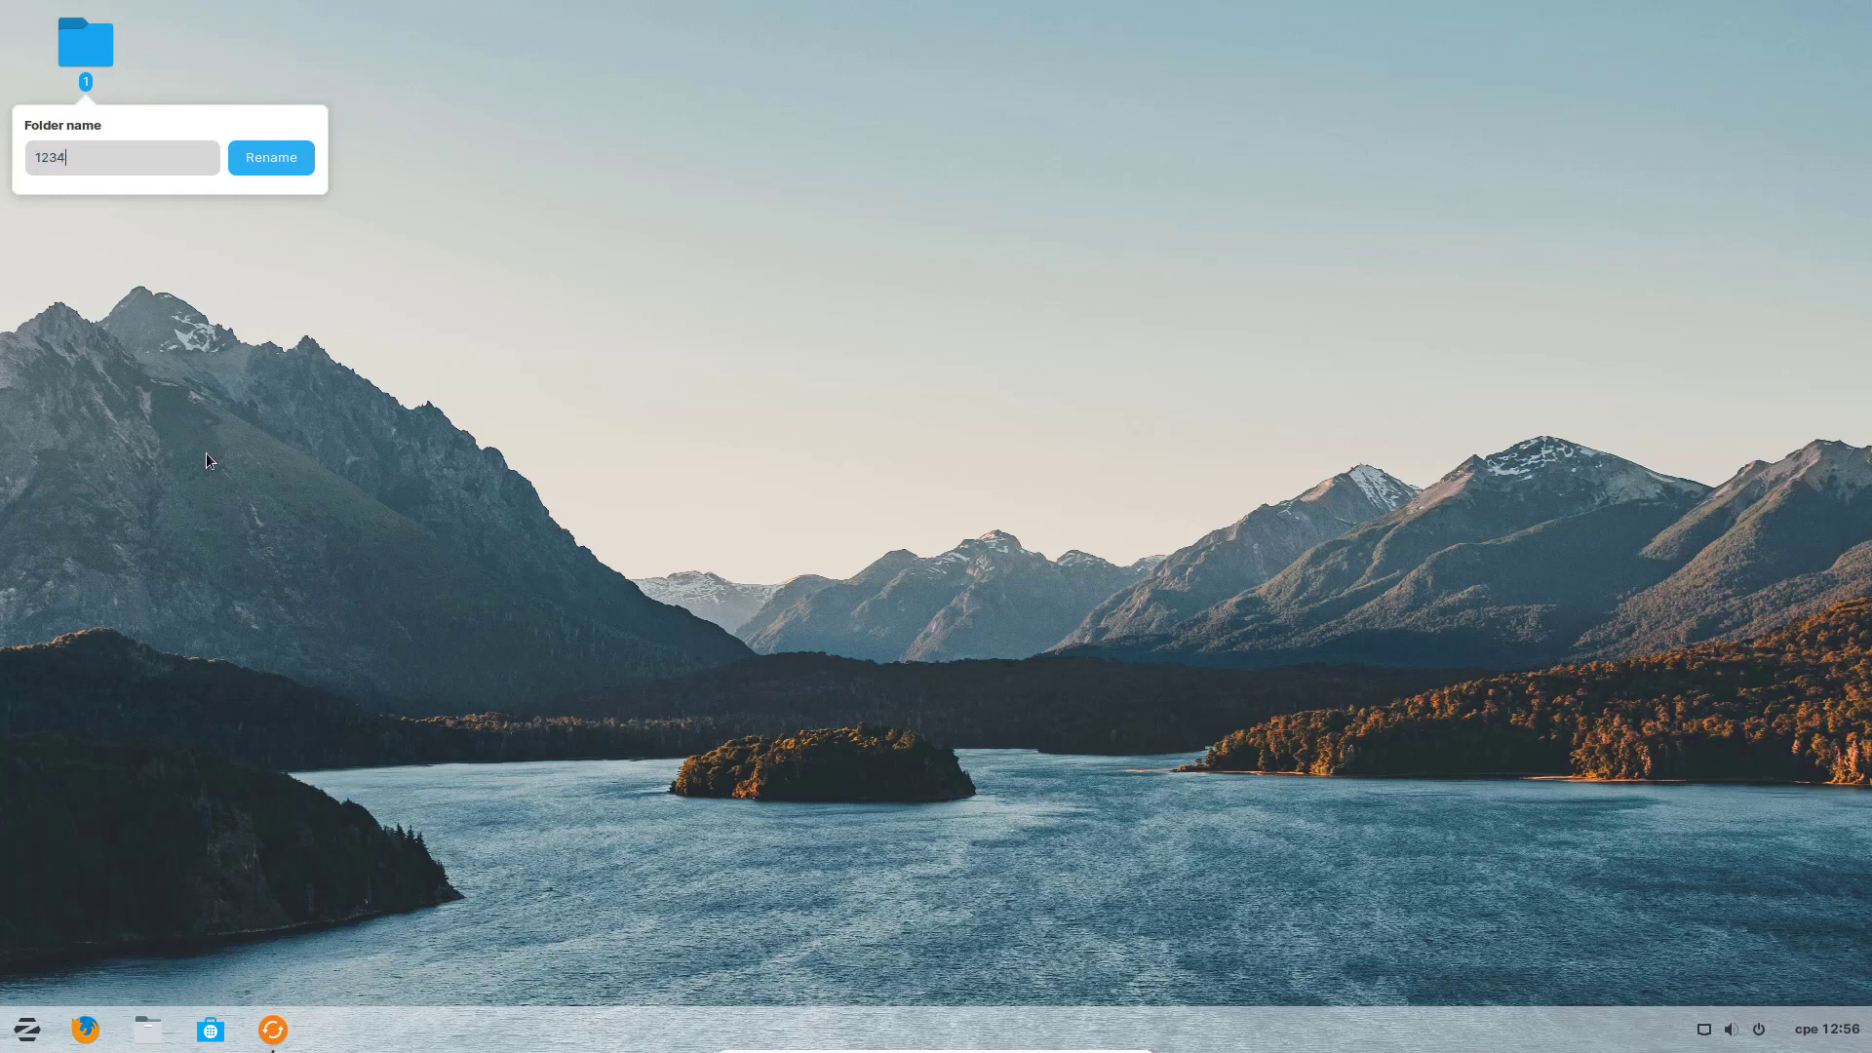
{"action": "left_click", "coordinate": [314, 443]}
Move the desktop folder to the trash.
{"action": "right_click", "coordinate": [90, 37]}
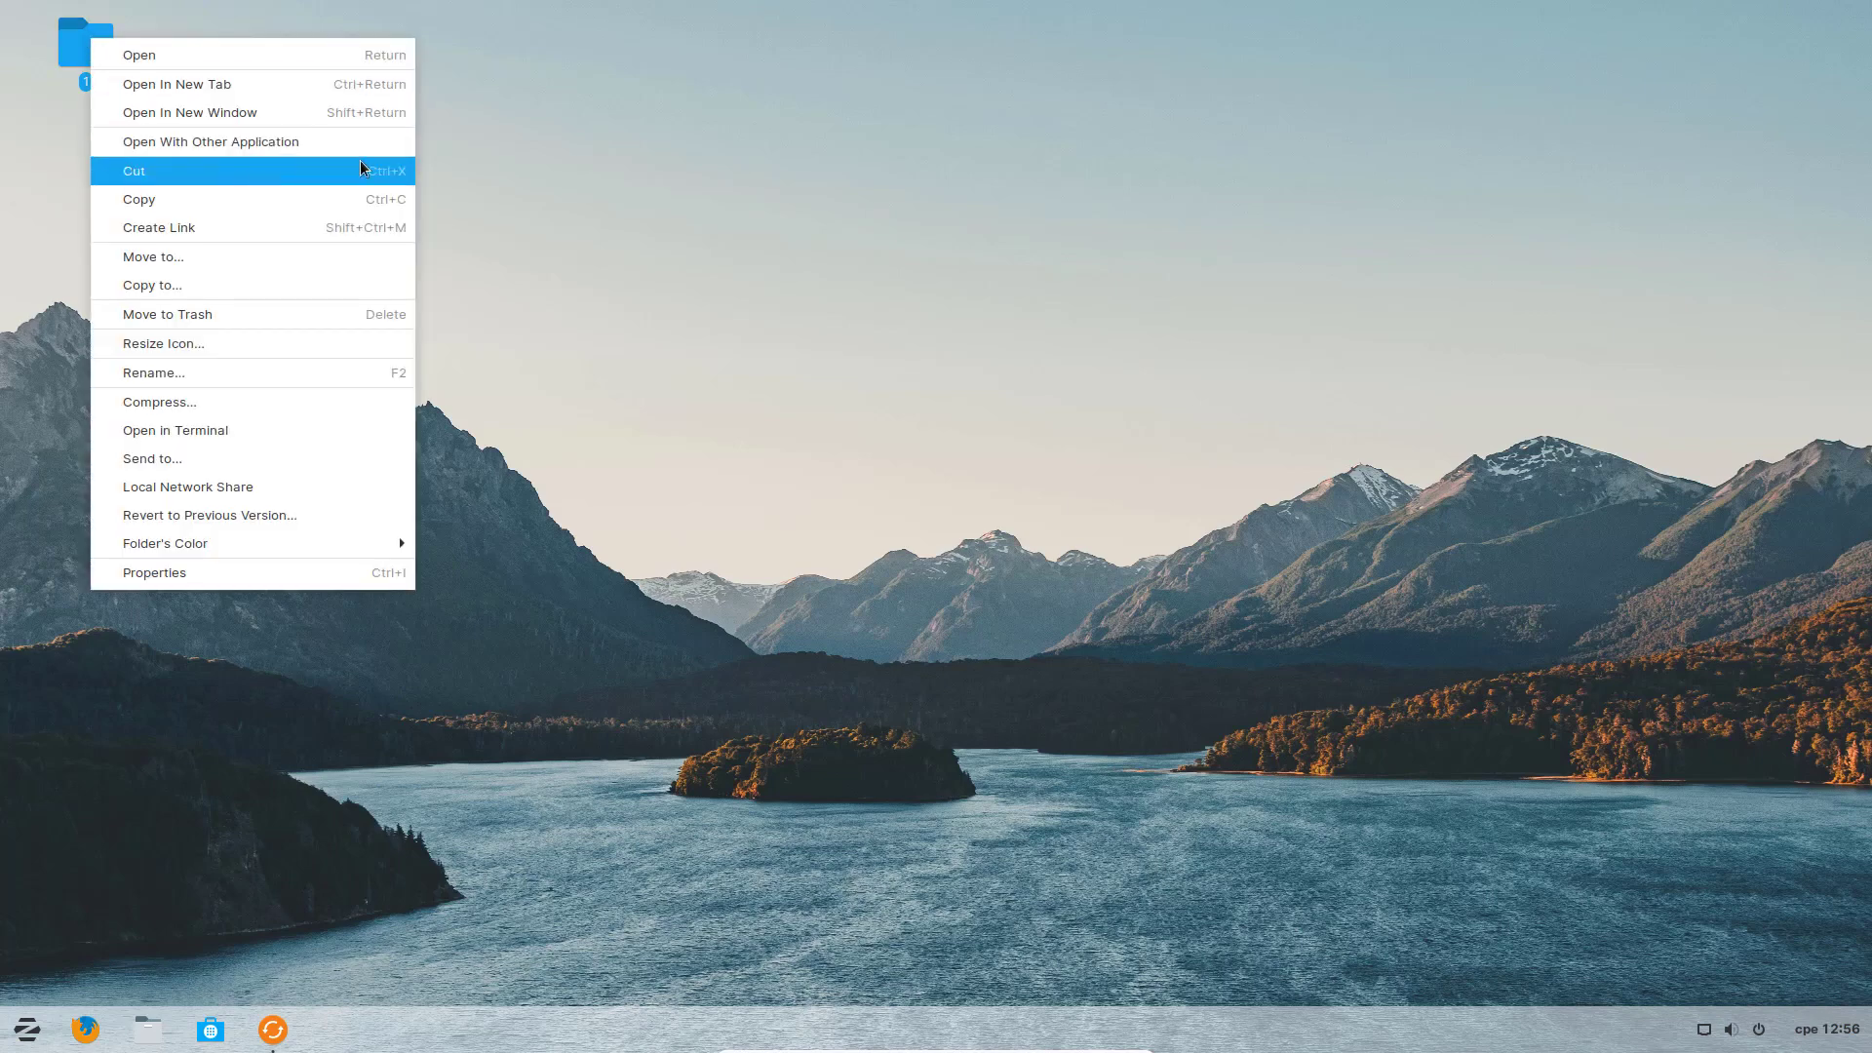
{"action": "left_click", "coordinate": [229, 312]}
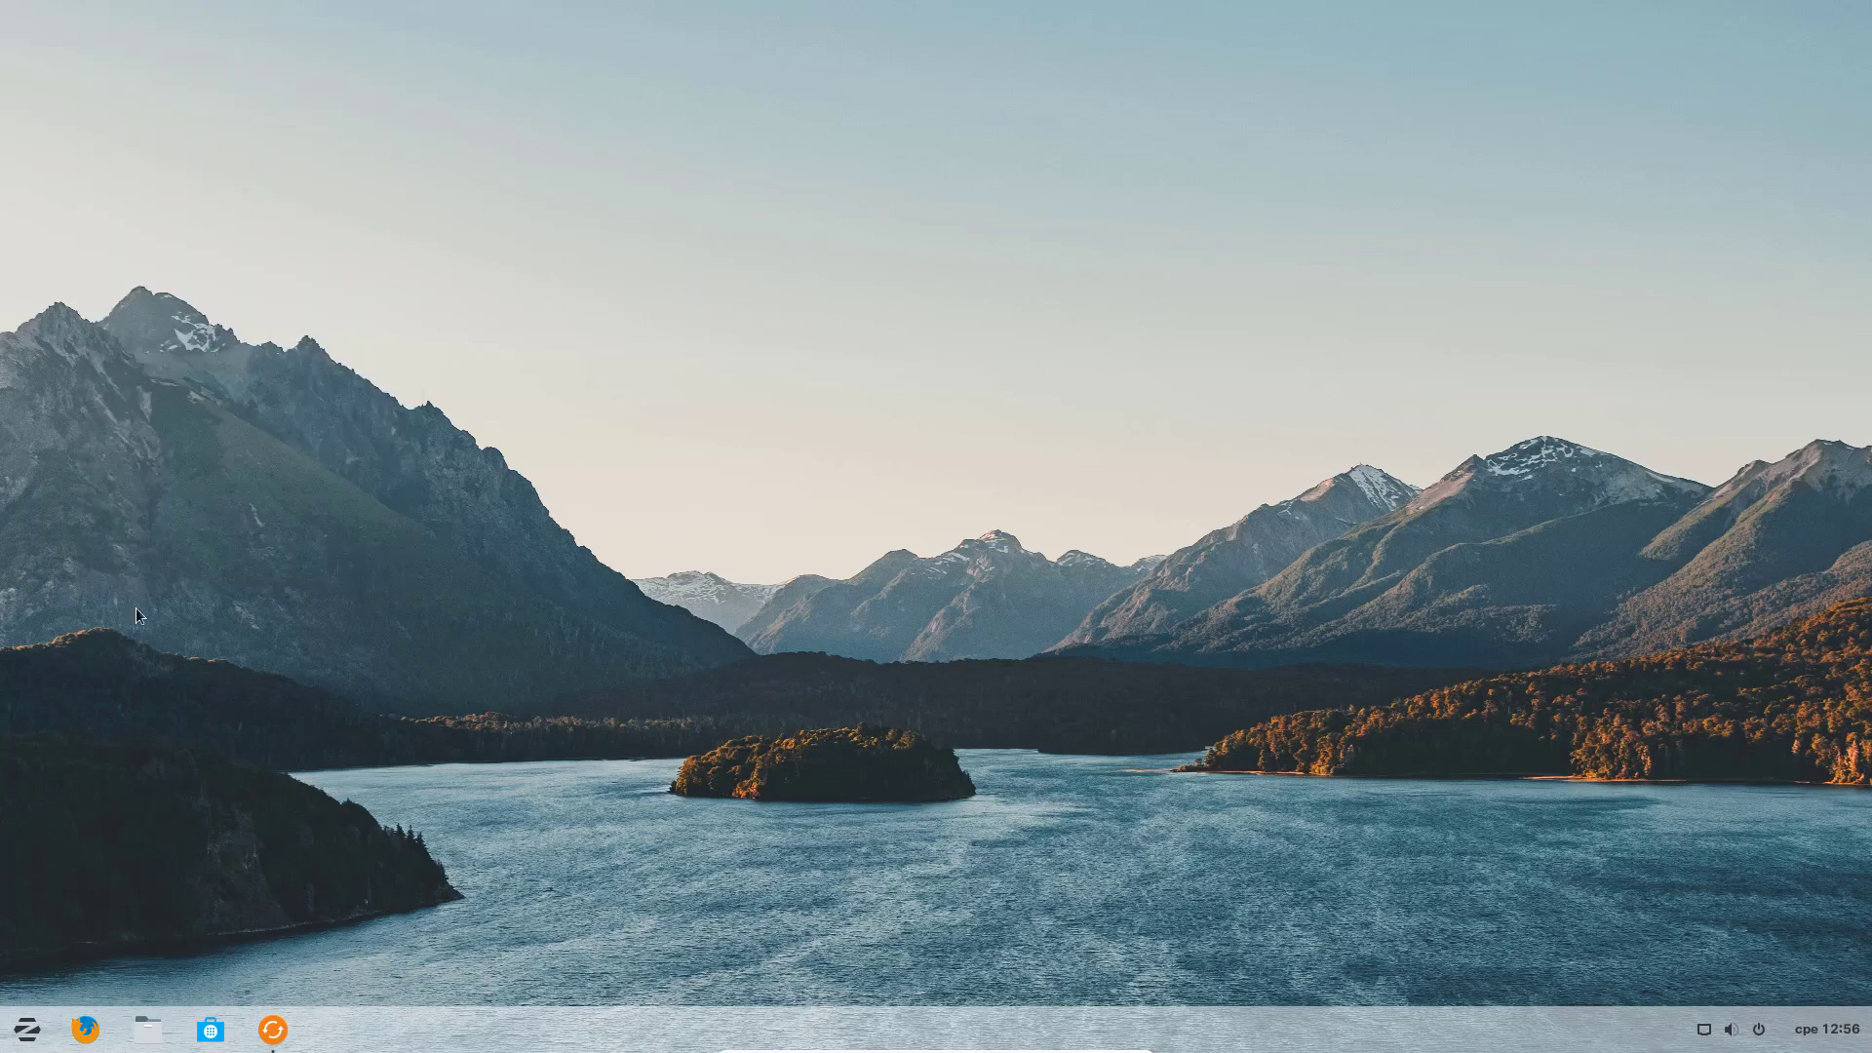
Open Firefox, close the Privacy Notice page and go to youtube.com.
{"action": "left_click", "coordinate": [85, 1030]}
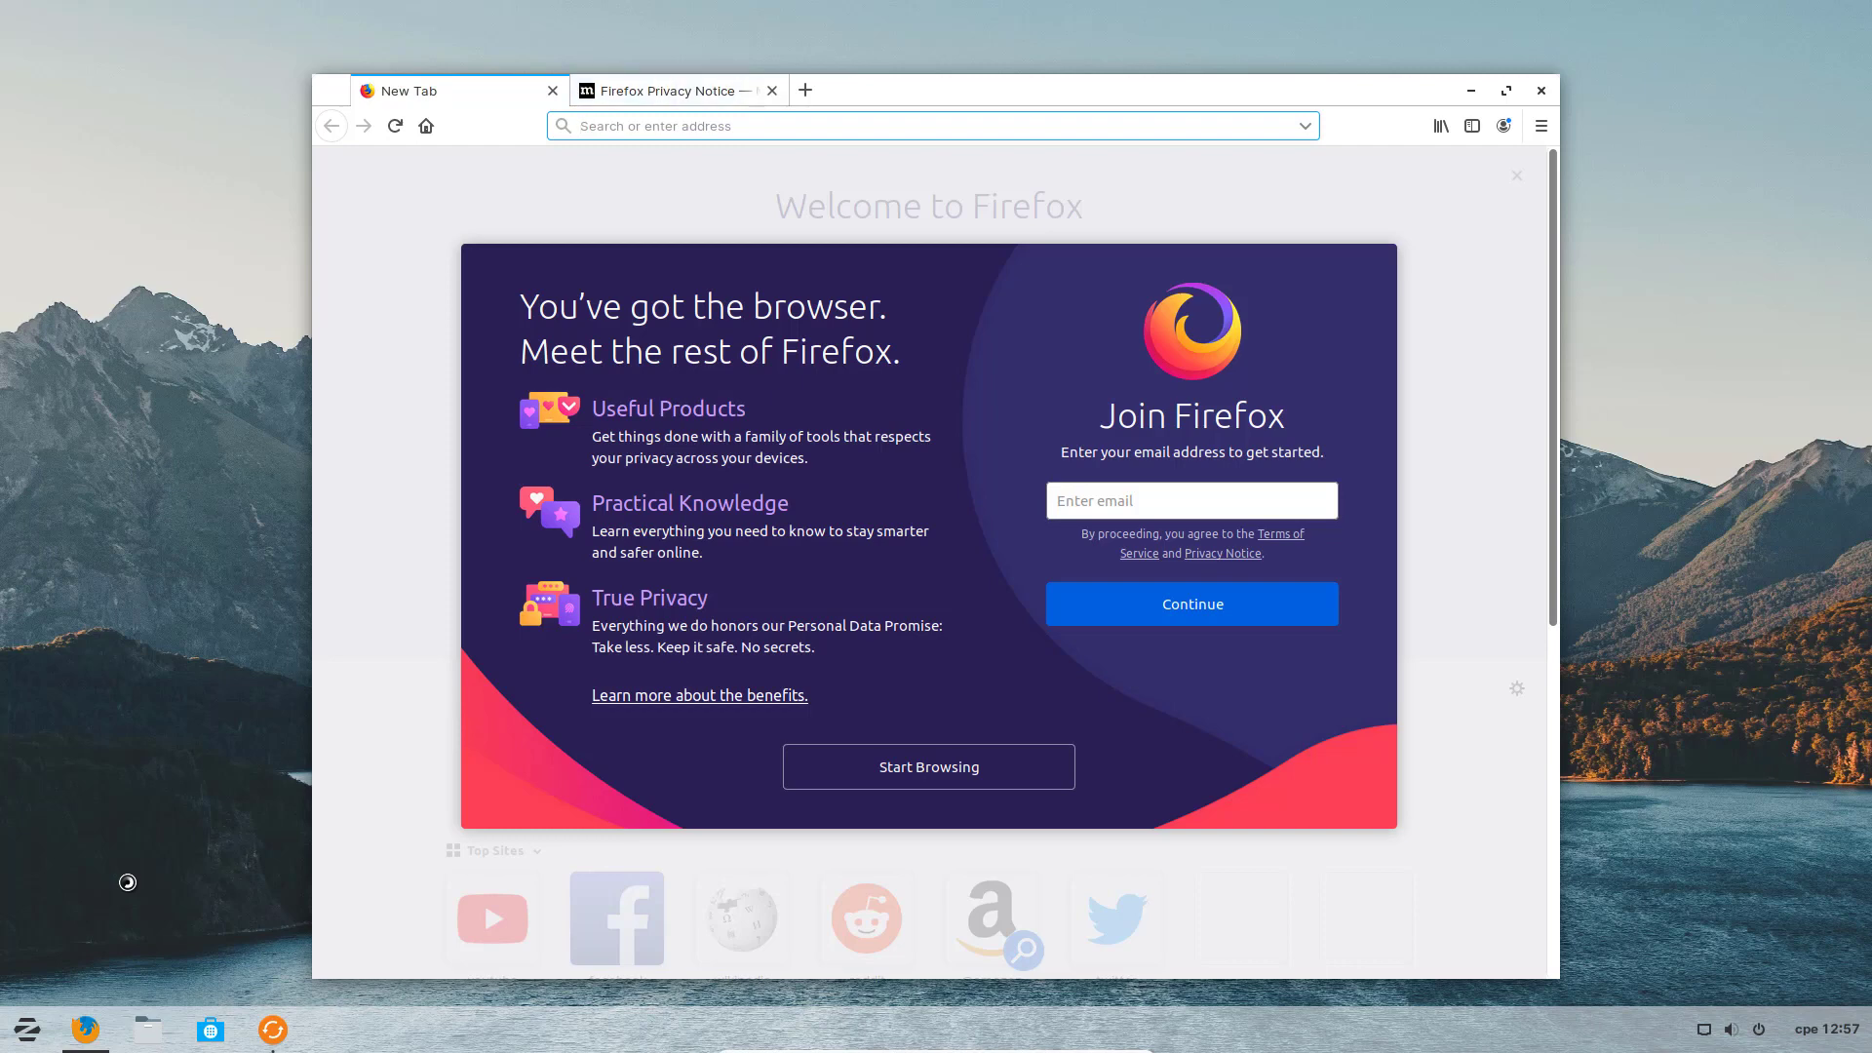
{"action": "left_click", "coordinate": [670, 93]}
{"action": "left_click", "coordinate": [772, 90]}
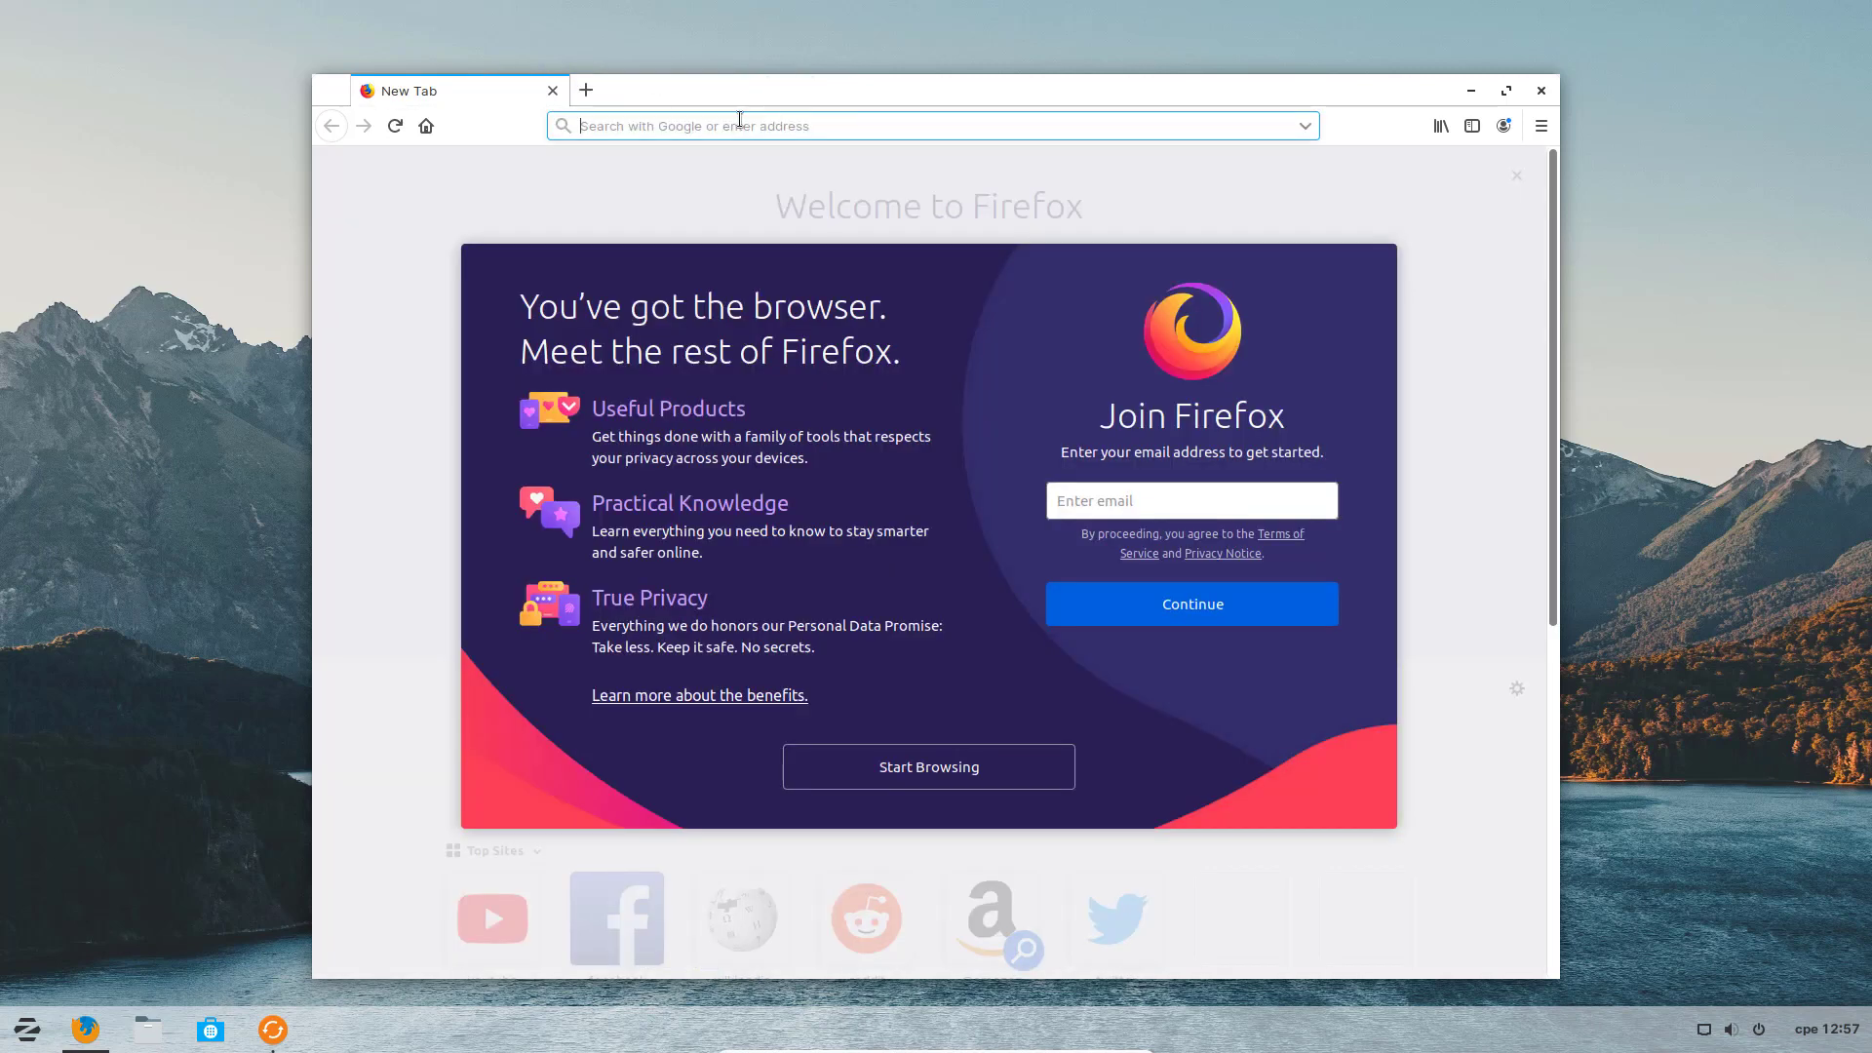
{"action": "type", "text": "youtube"}
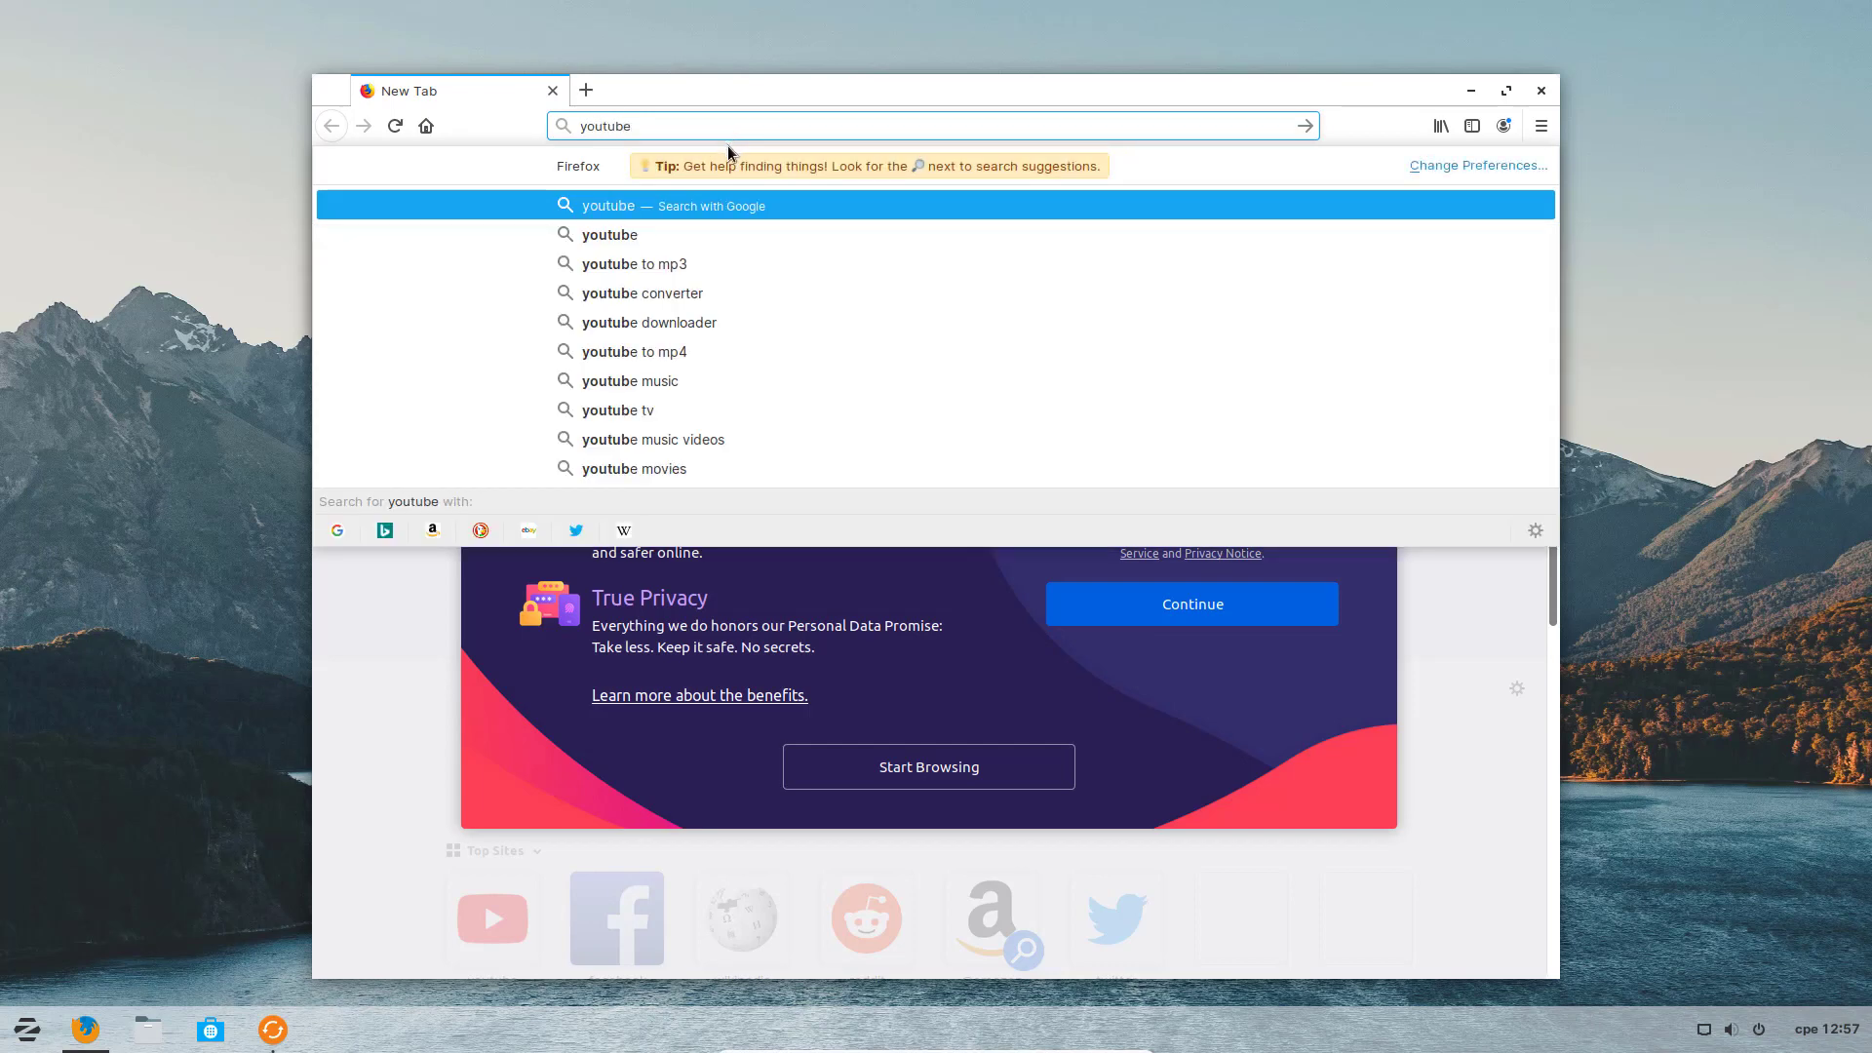
{"action": "type", "text": ".com"}
{"action": "key", "text": "Return"}
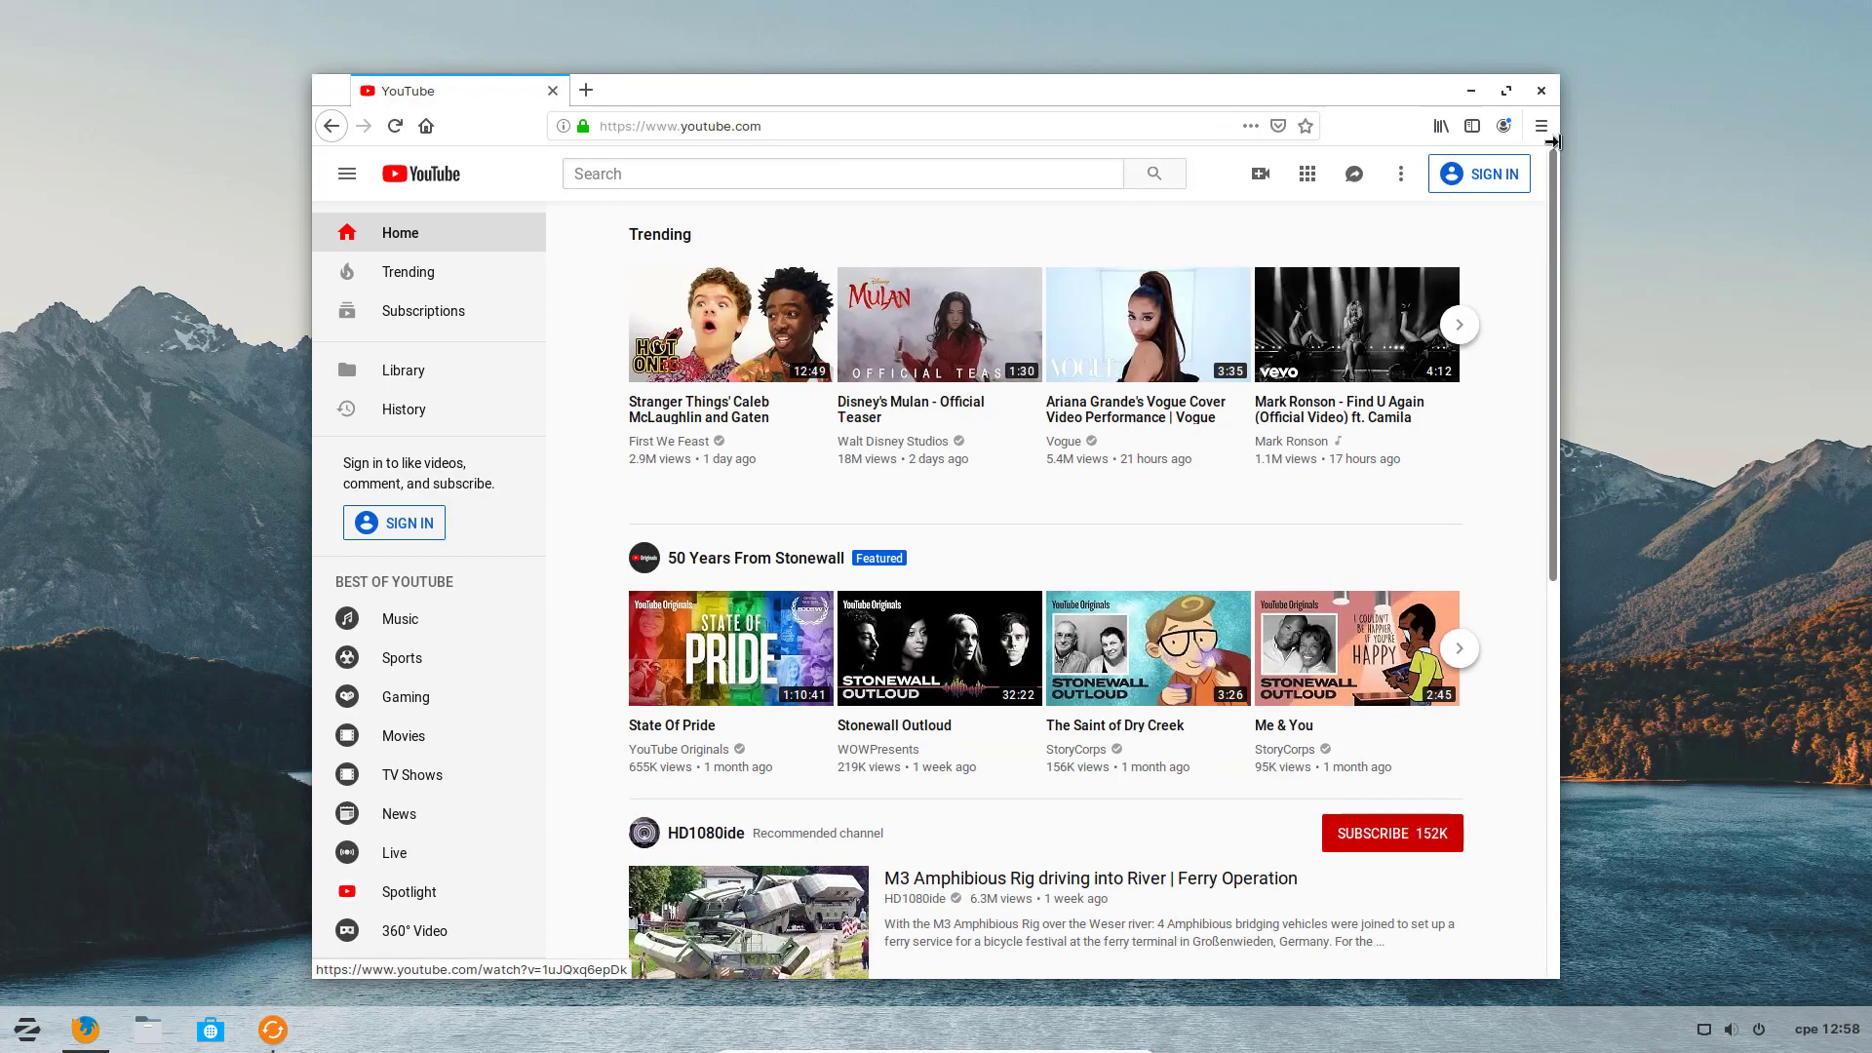
Look over the recommended videos on the YouTube home page and close Firefox.
{"action": "scroll", "coordinate": [1176, 441], "scroll_direction": "down", "scroll_amount": 3}
{"action": "scroll", "coordinate": [1177, 441], "scroll_direction": "down", "scroll_amount": 9}
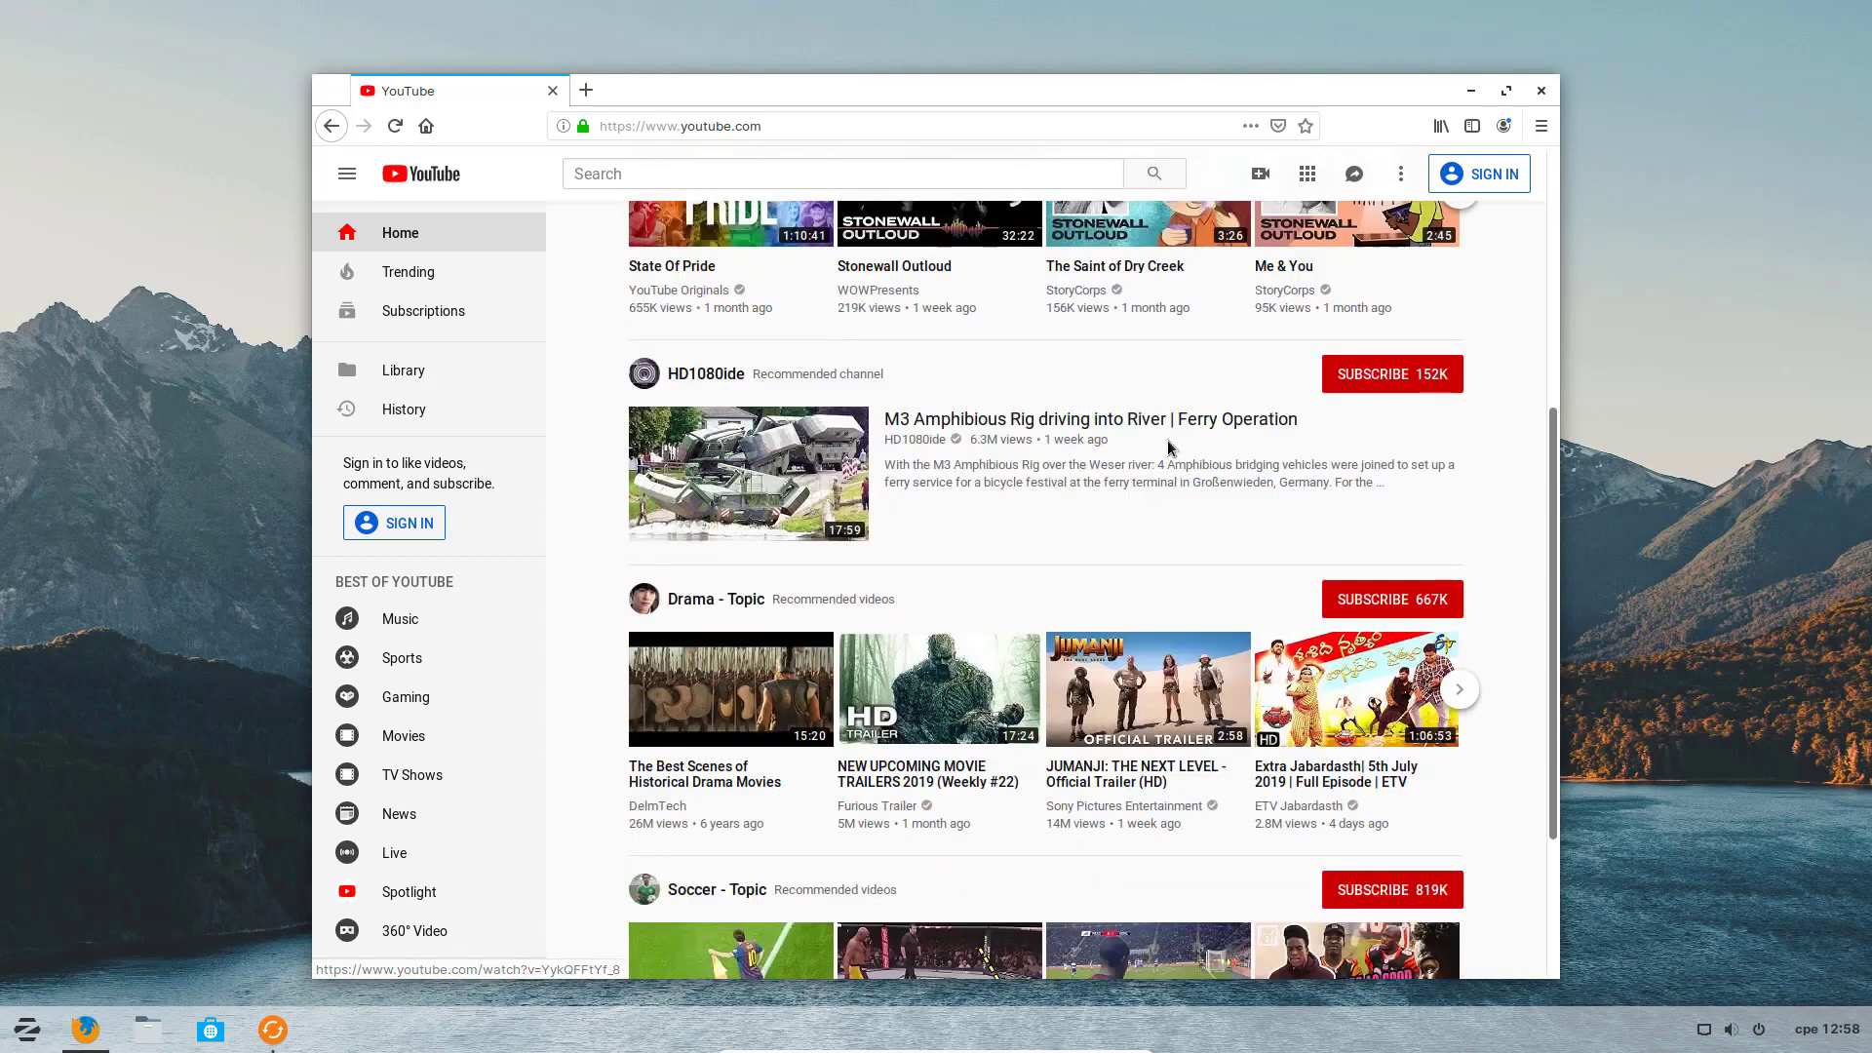
{"action": "left_click", "coordinate": [1540, 90]}
Power off the system from Zorin OS.
{"action": "left_click", "coordinate": [26, 1030]}
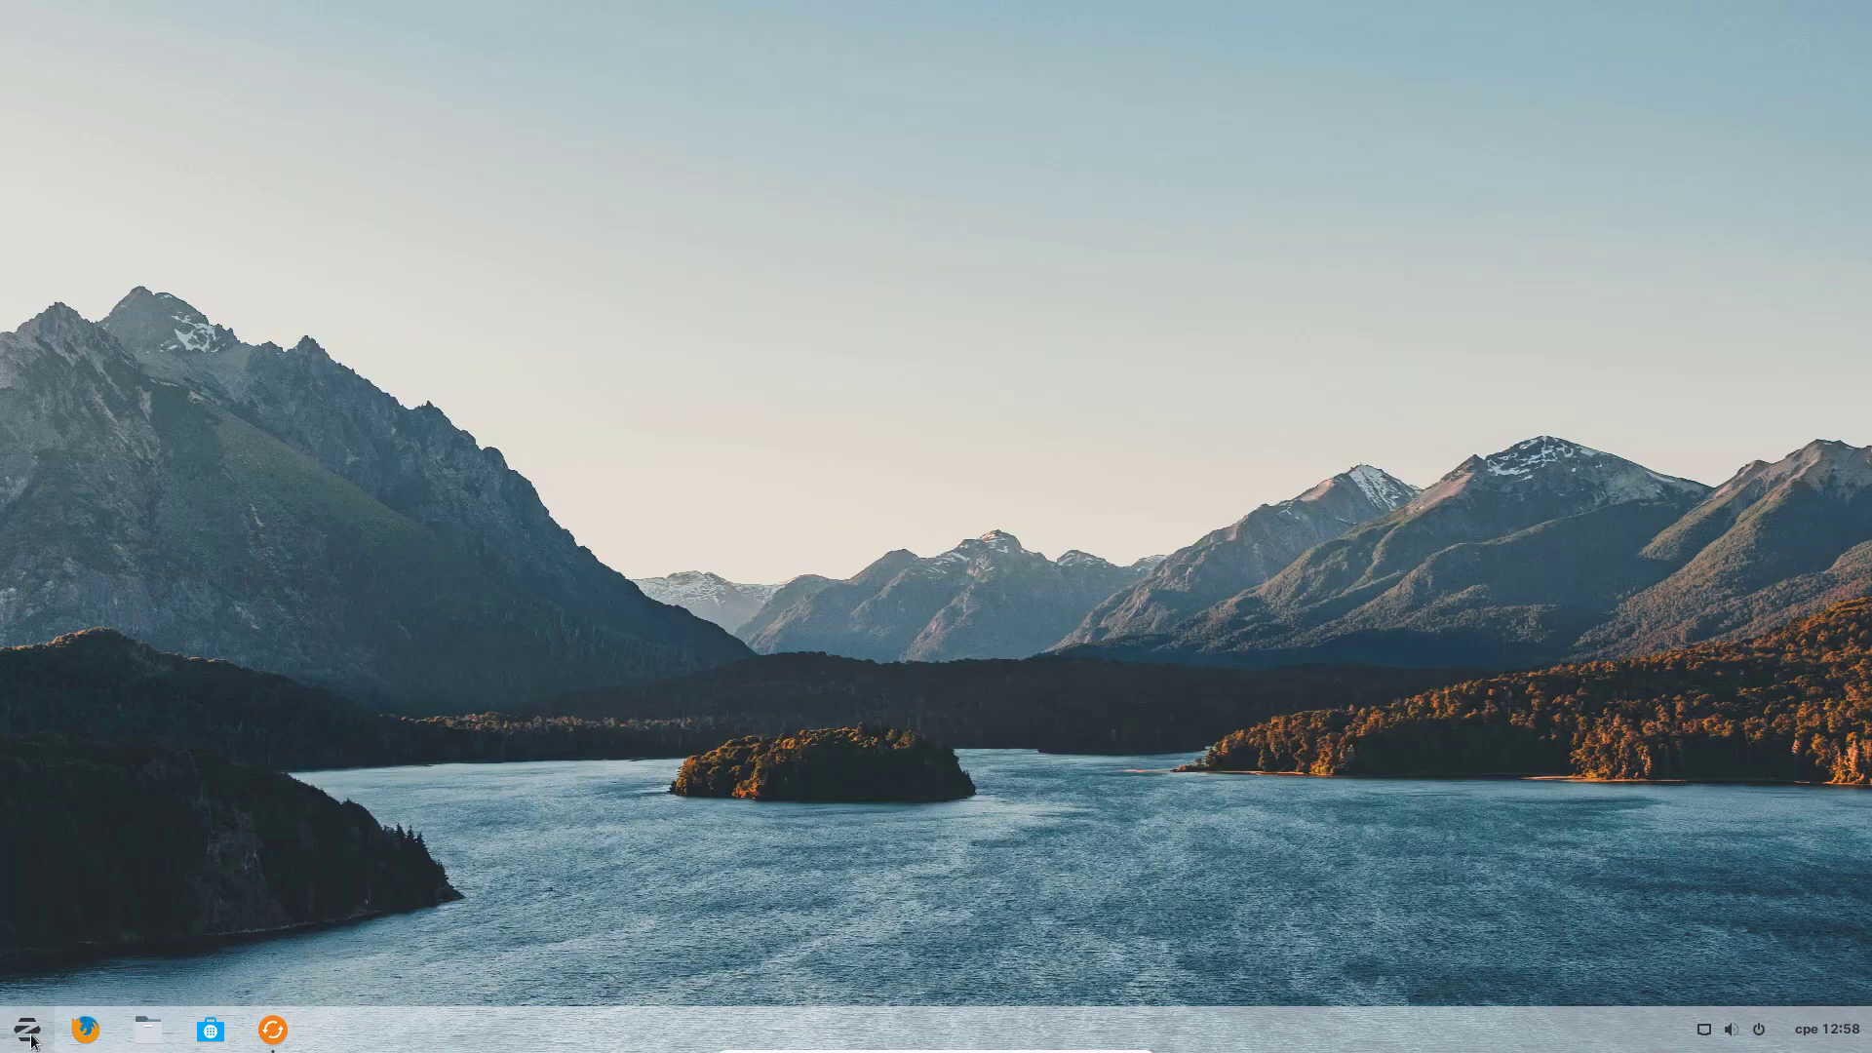
{"action": "left_click", "coordinate": [464, 957]}
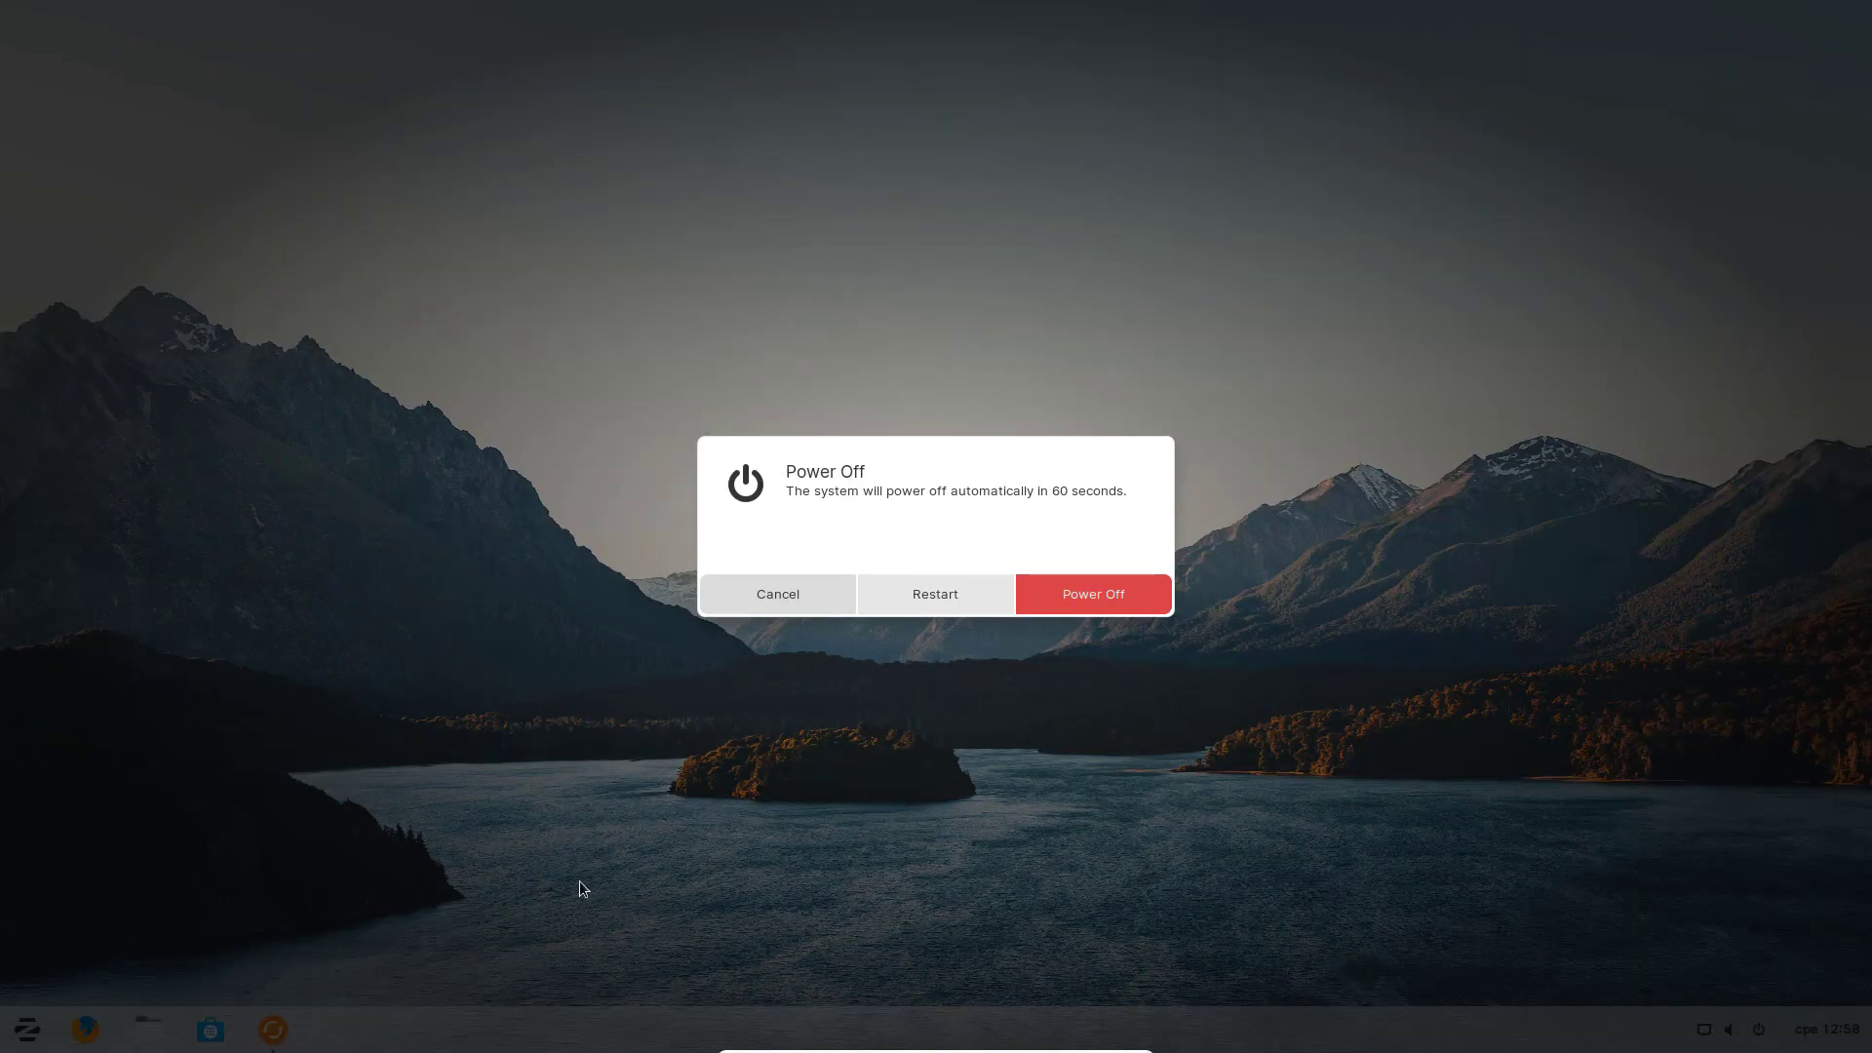
{"action": "left_click", "coordinate": [1075, 592]}
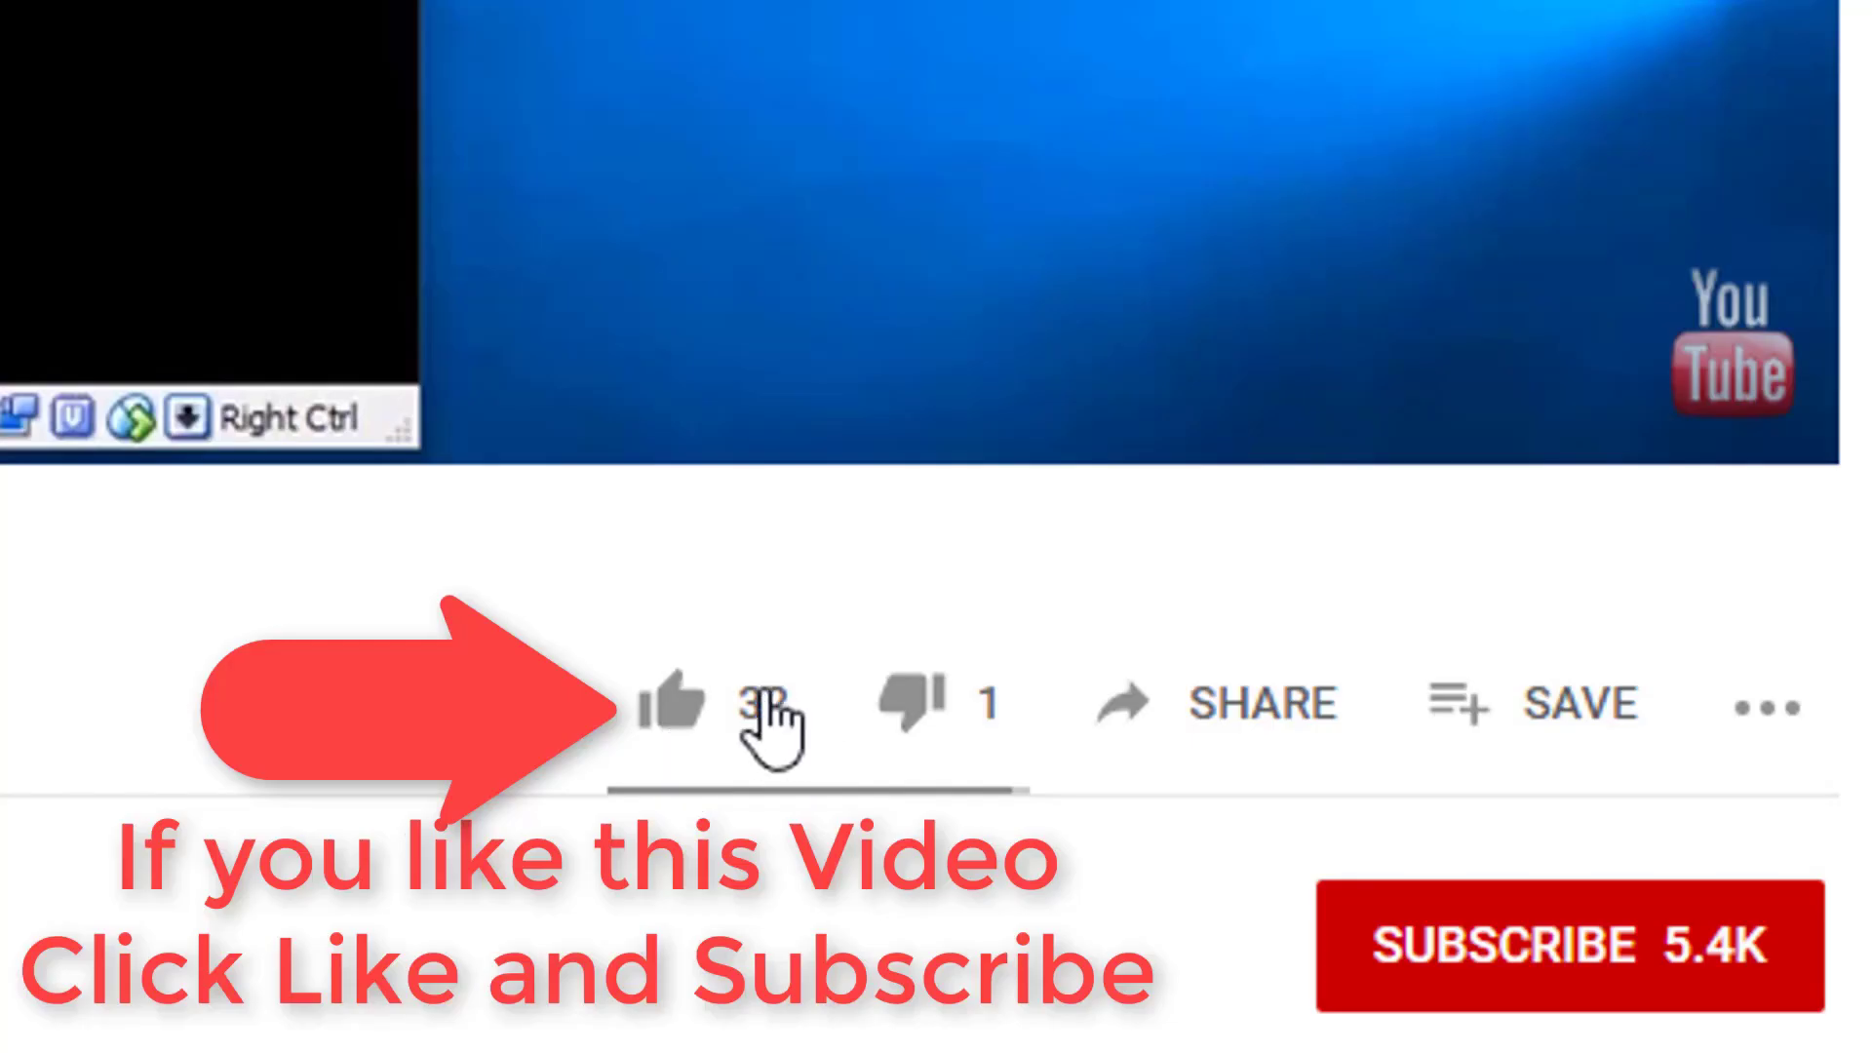